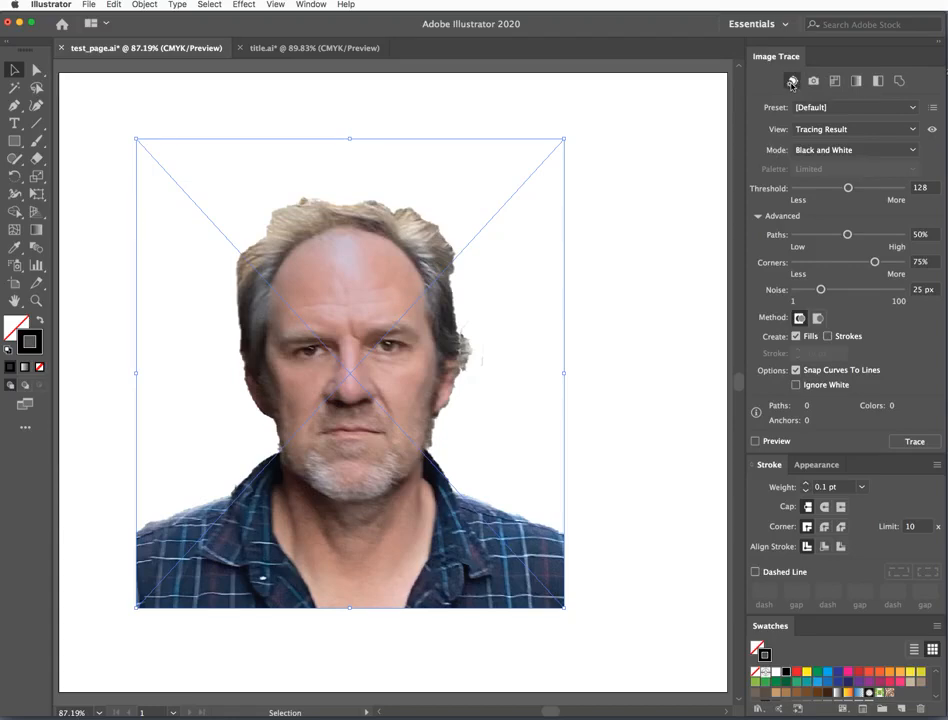
Trace the portrait photo with the Auto-Color preset, set to 80 colors and ignoring white.
left_click(791, 81)
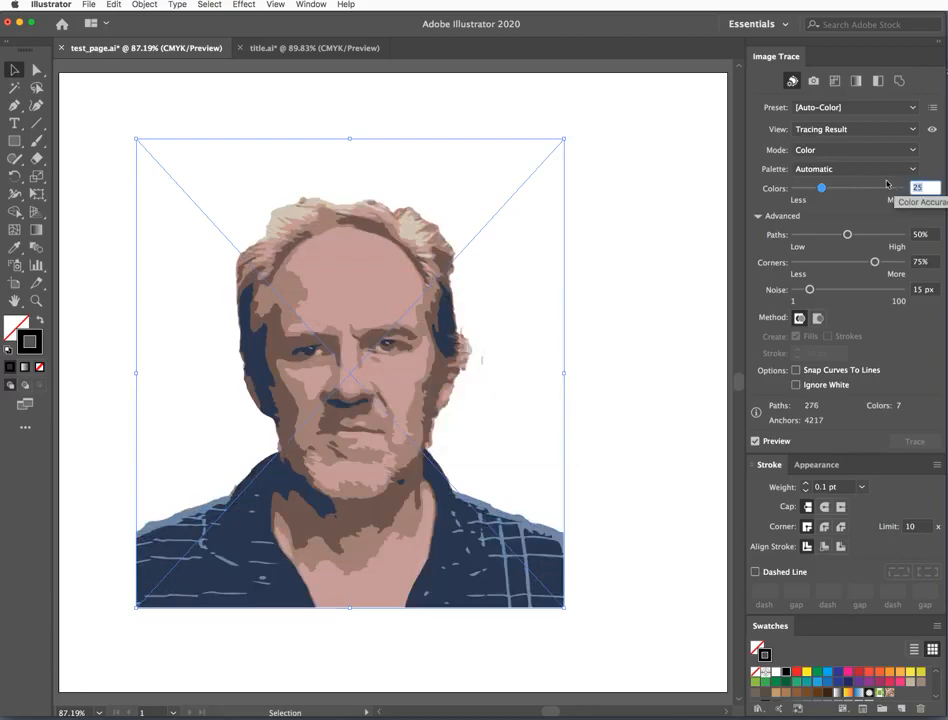
type("80")
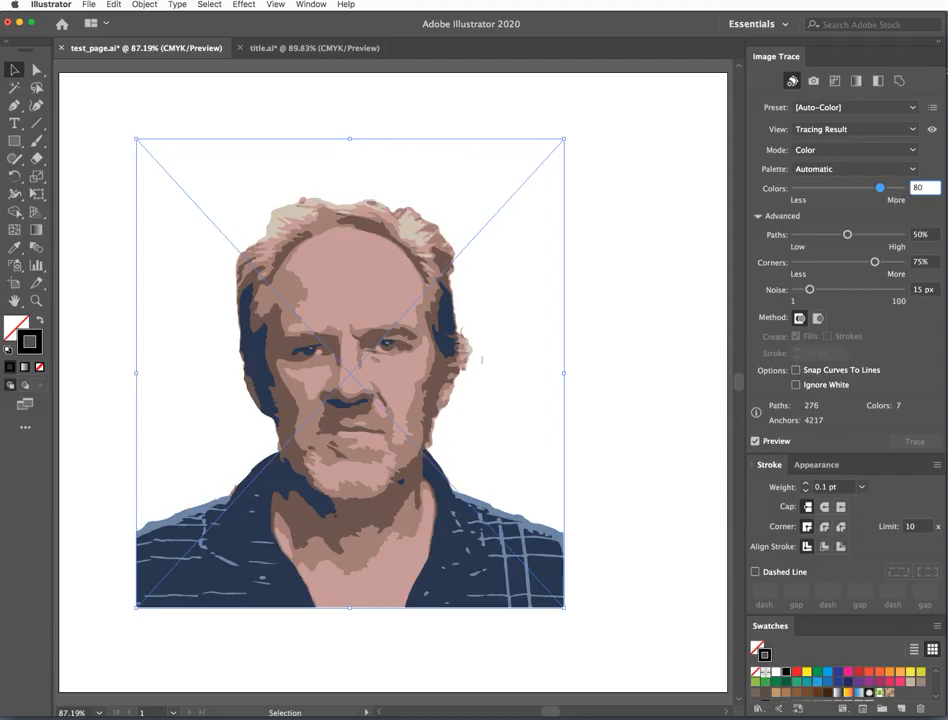
key("Return")
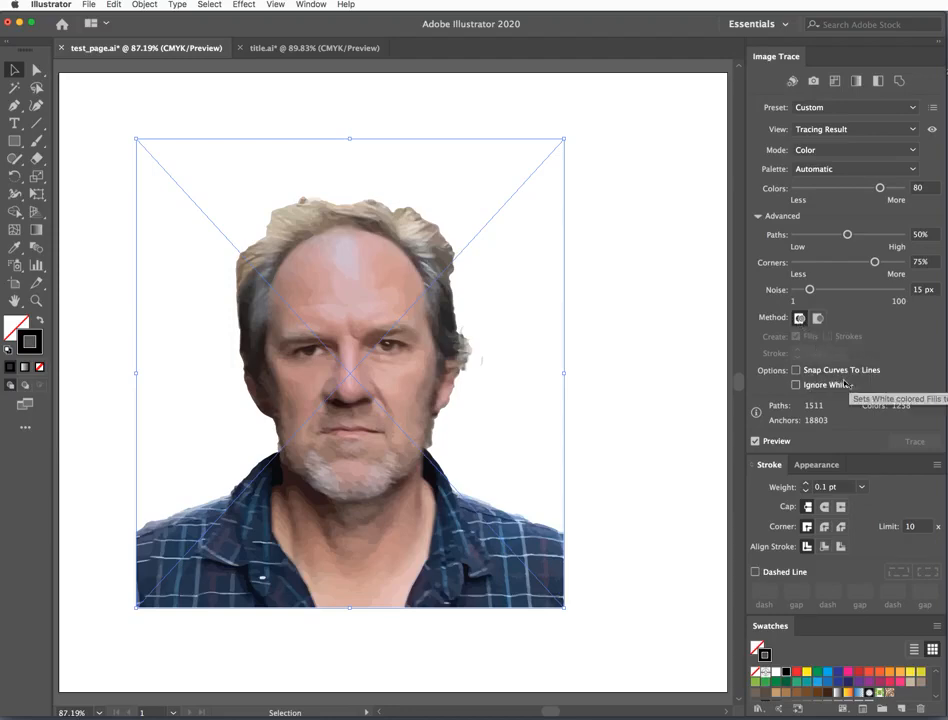
left_click(796, 385)
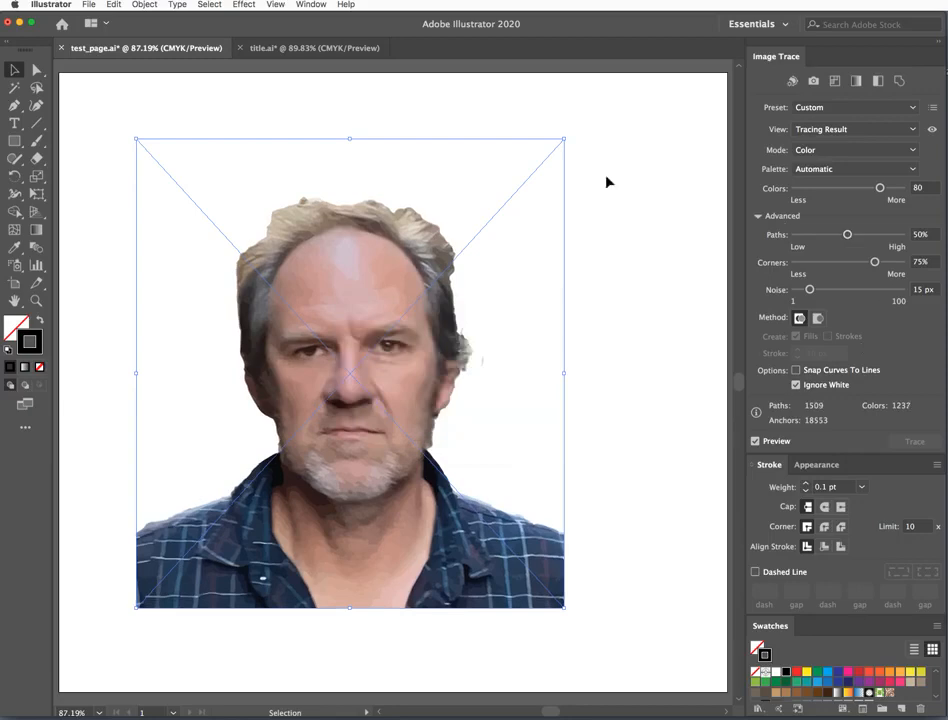
Expand the traced portrait's object and fill into editable vector shapes and ungroup the result.
left_click(133, 4)
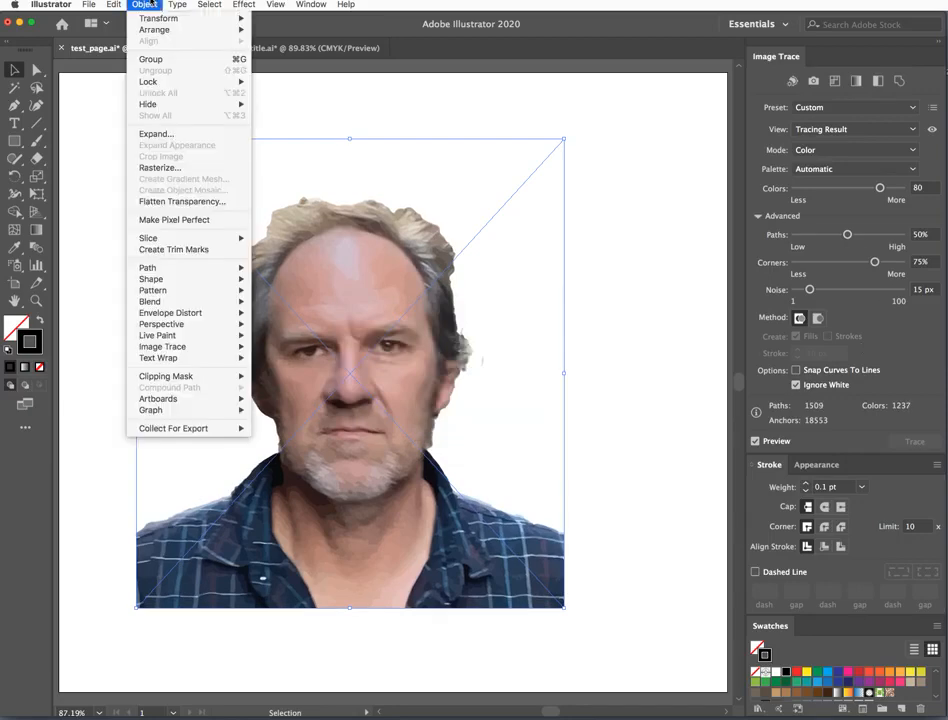
left_click(171, 134)
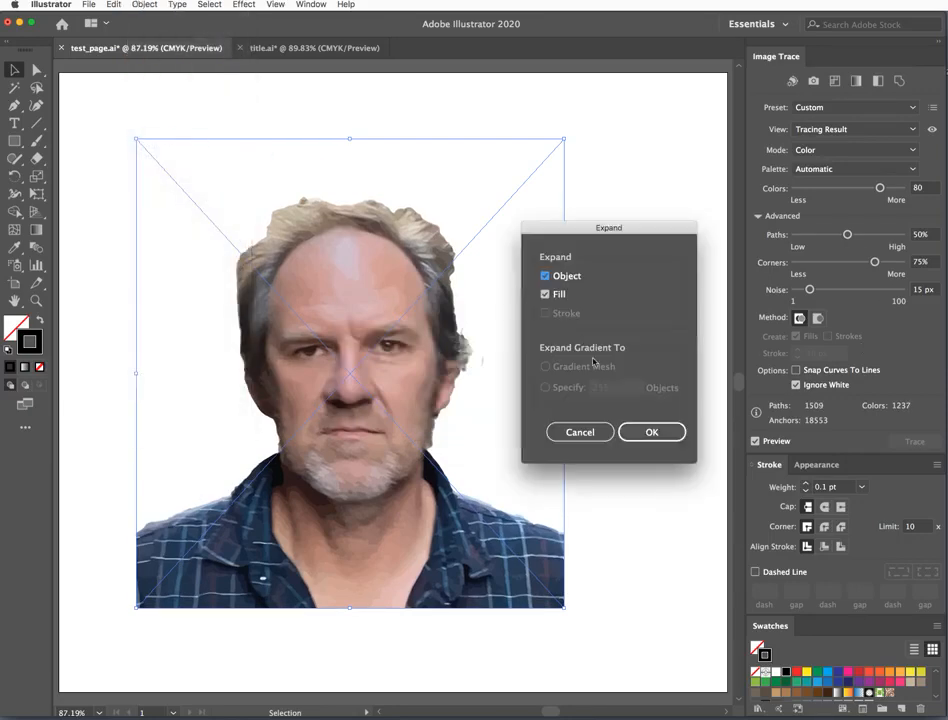
left_click(660, 433)
left_click(144, 5)
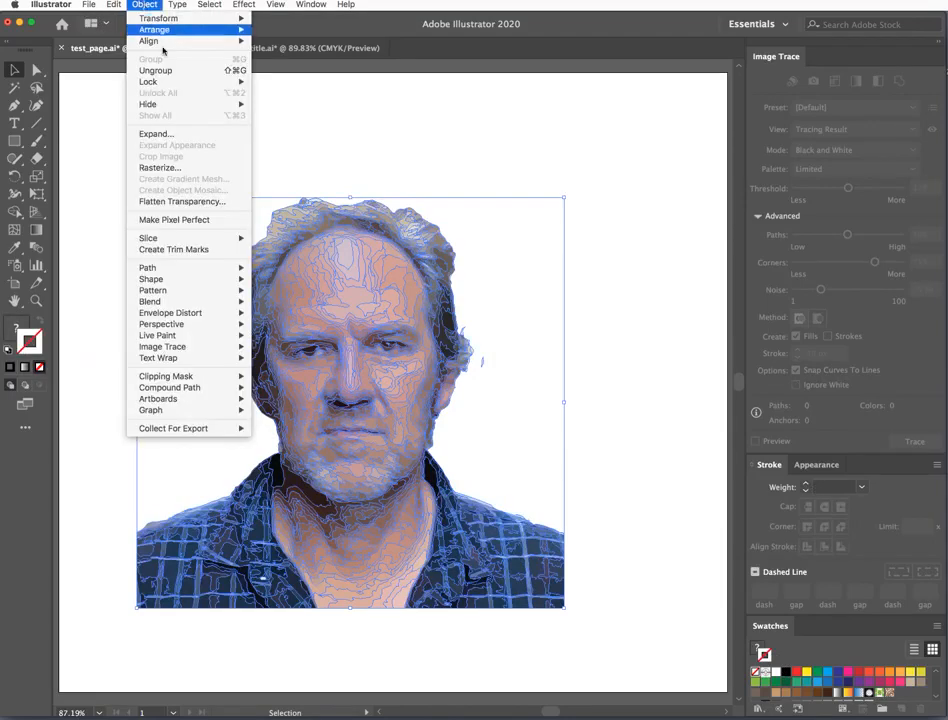
left_click(130, 70)
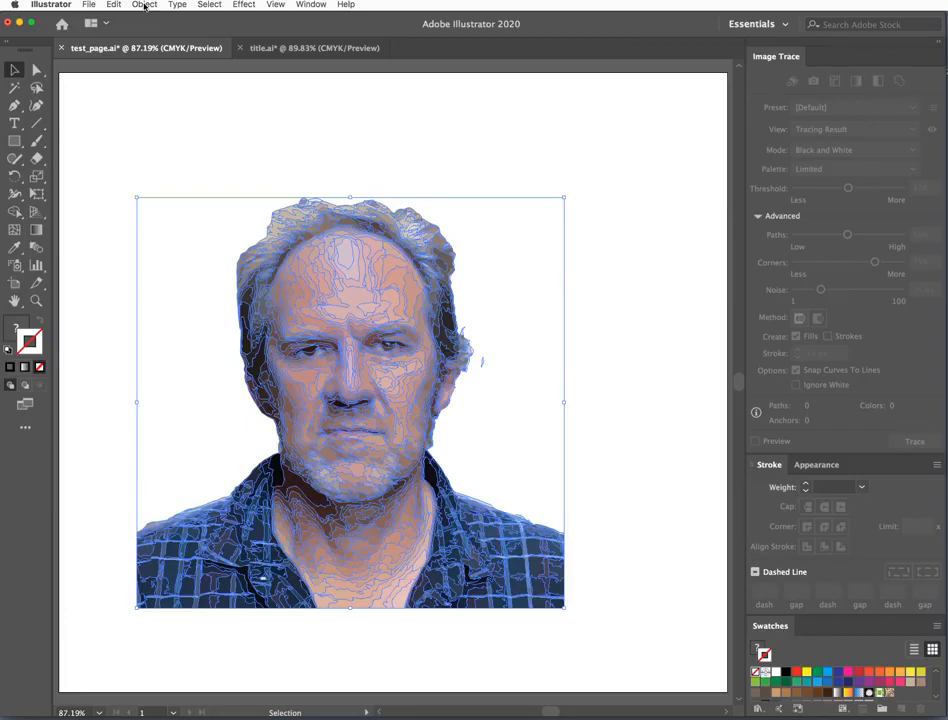
Examine the portrait's nested groups by isolating them down to a single pink forehead shape, and leave isolation mode.
left_click(155, 109)
left_click(337, 316)
double_click(352, 302)
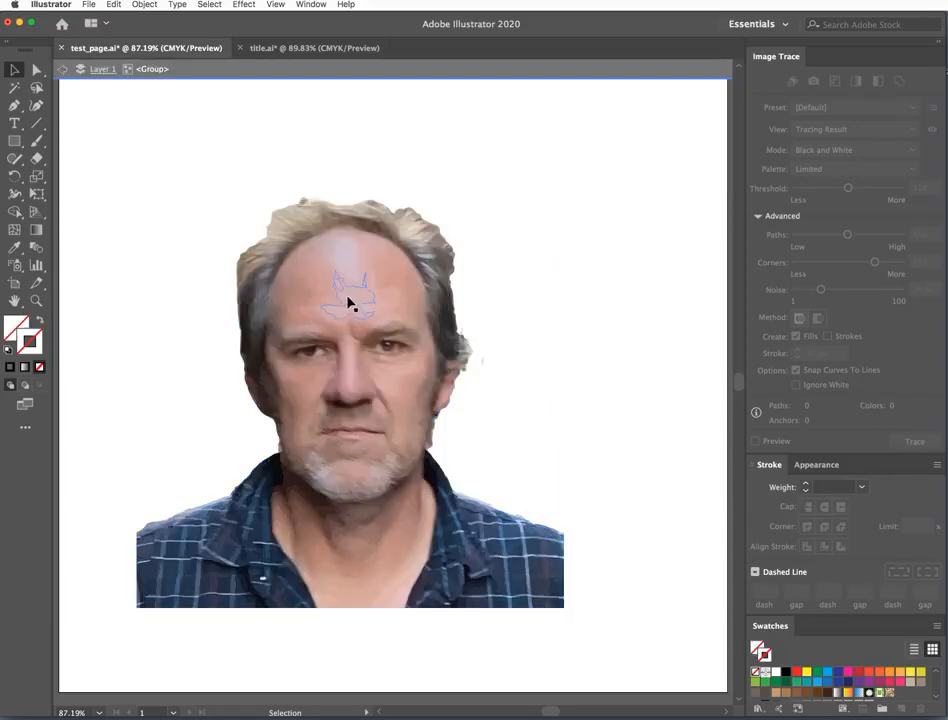
key("super+a")
double_click(348, 298)
left_click(345, 296)
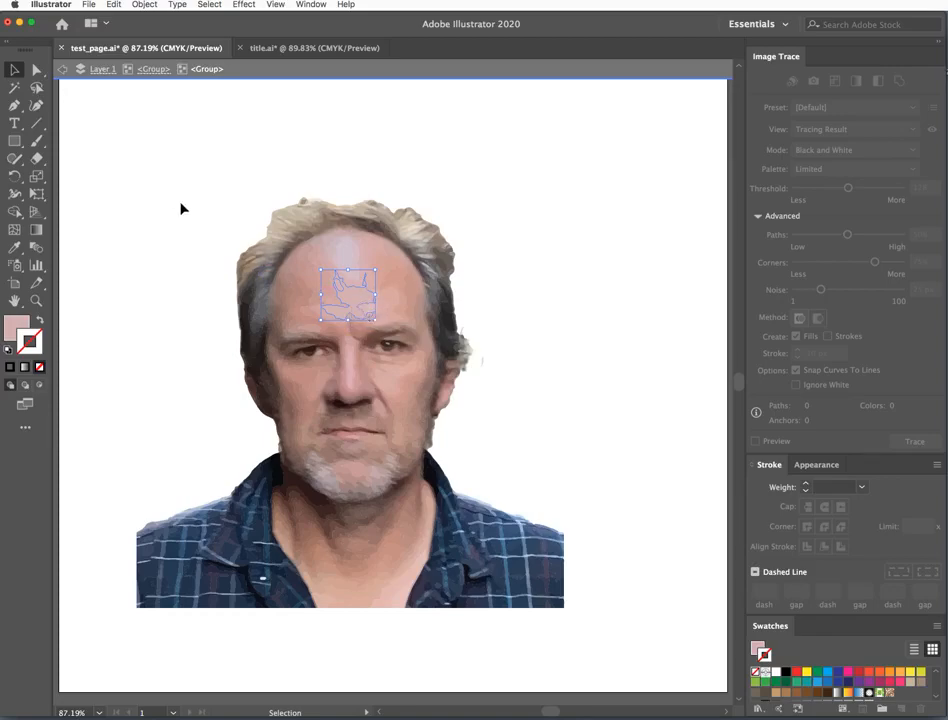
double_click(91, 123)
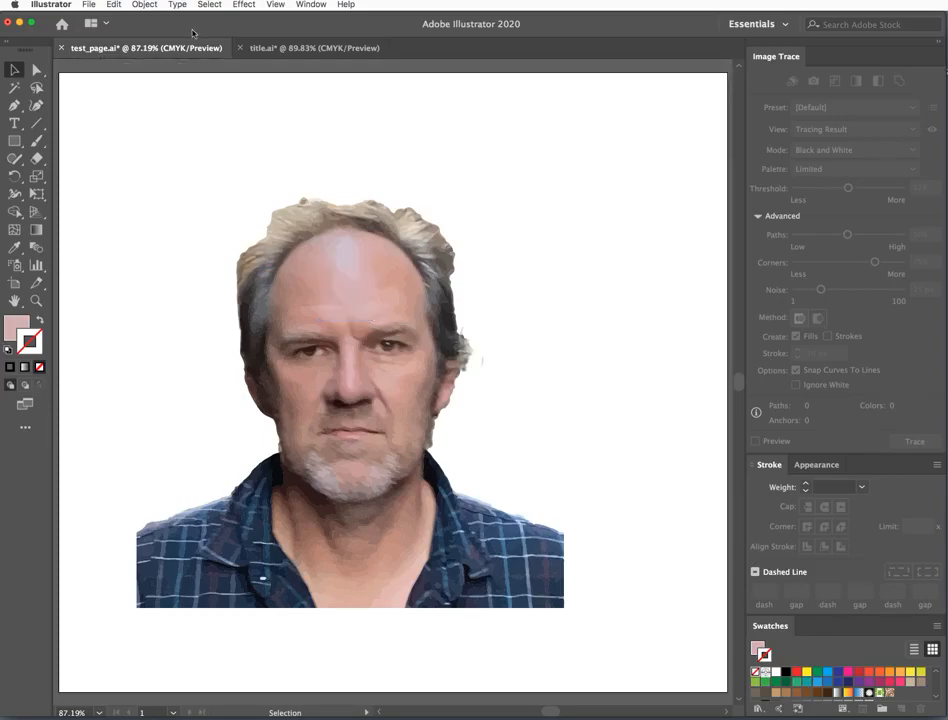
Ungroup the whole portrait again until no nested groups remain, and deselect it.
left_click(296, 271)
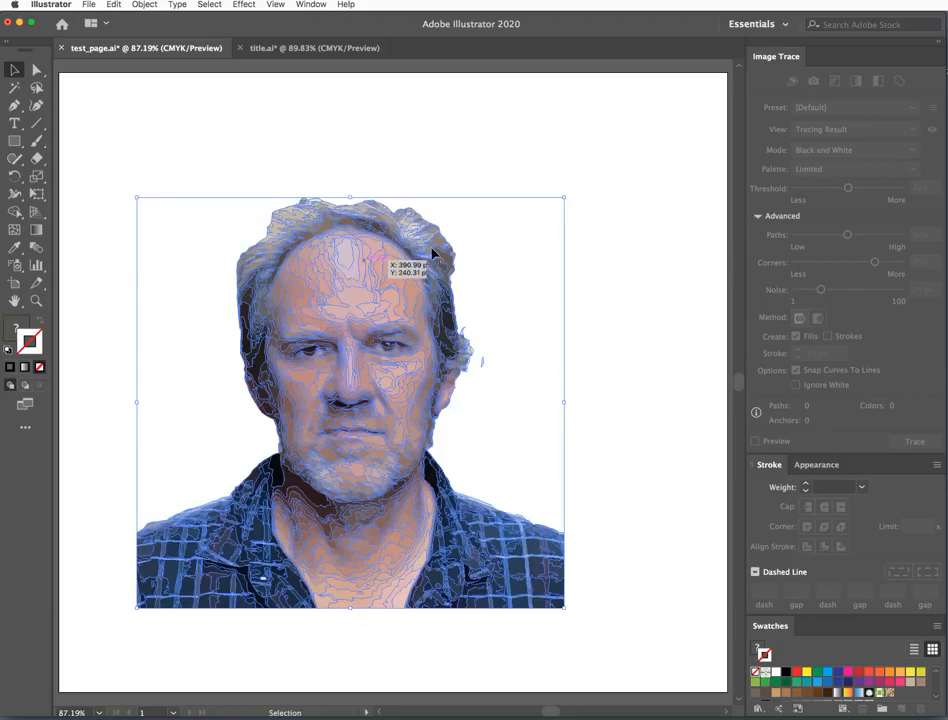
left_click(146, 5)
left_click(144, 6)
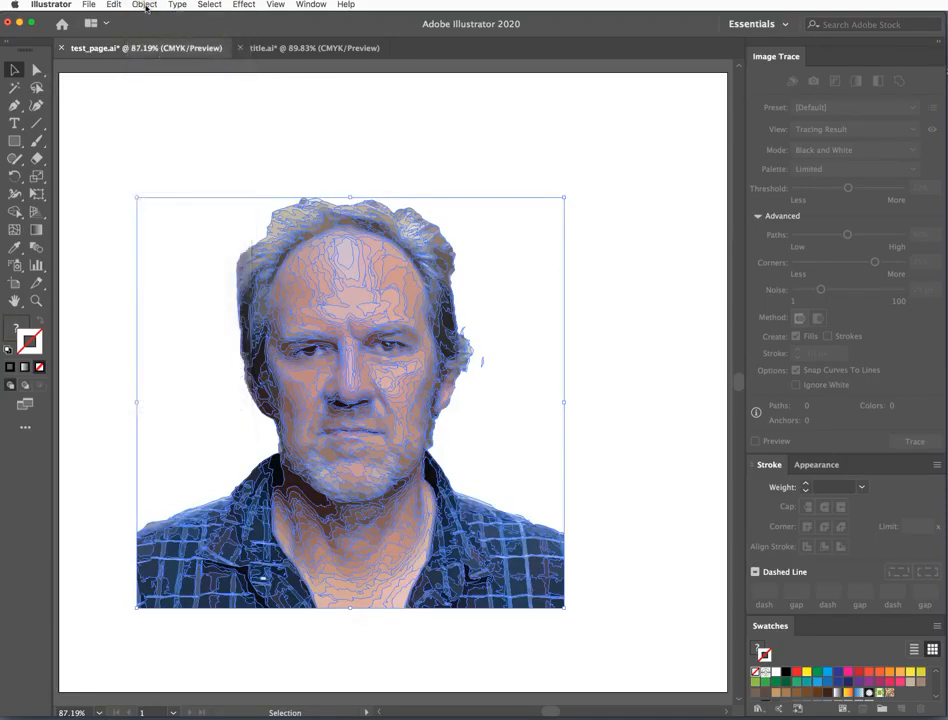
left_click(146, 5)
left_click(150, 70)
left_click(146, 5)
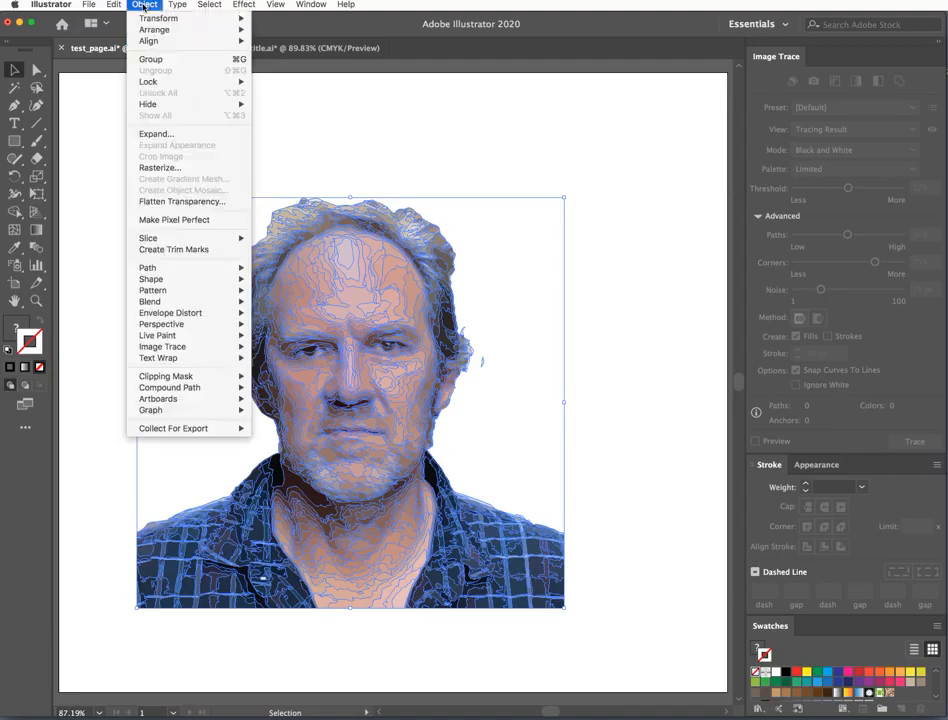
left_click(440, 152)
left_click(368, 152)
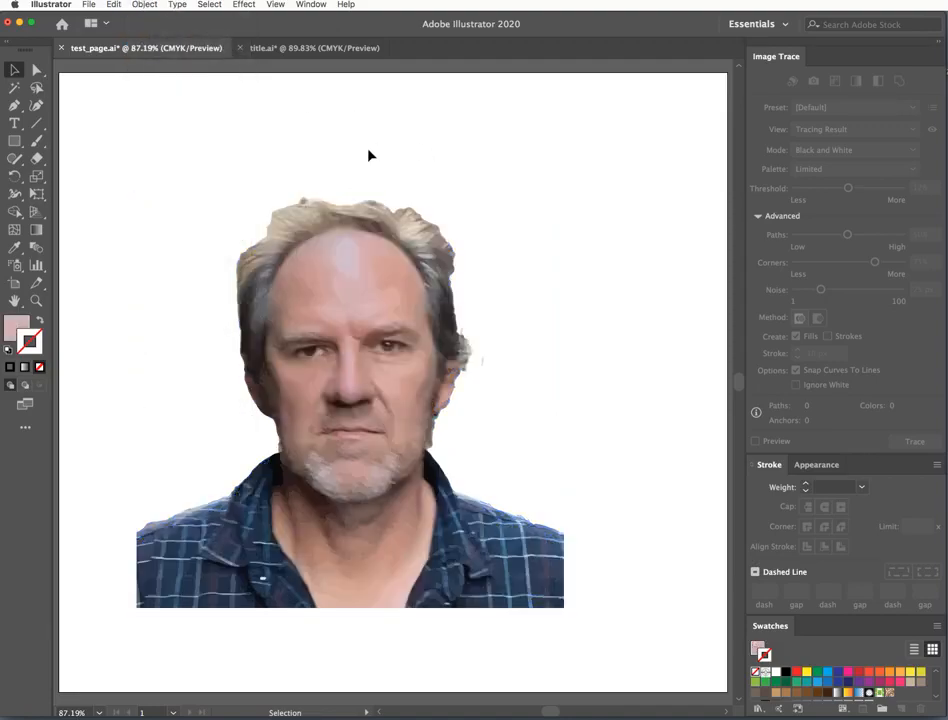
Direct-select the shapes over the hair, forehead and eye on the image's left half and give them no fill and a black stroke.
left_click(36, 69)
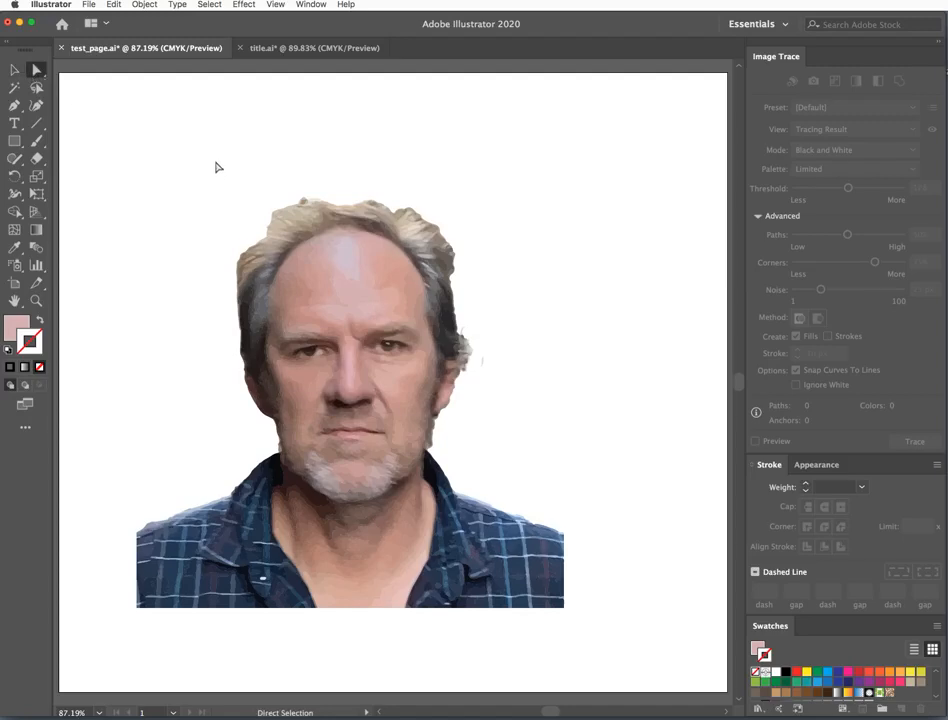
mouse_move(205, 187)
left_mouse_down()
mouse_move(317, 359)
mouse_move(325, 410)
left_mouse_up()
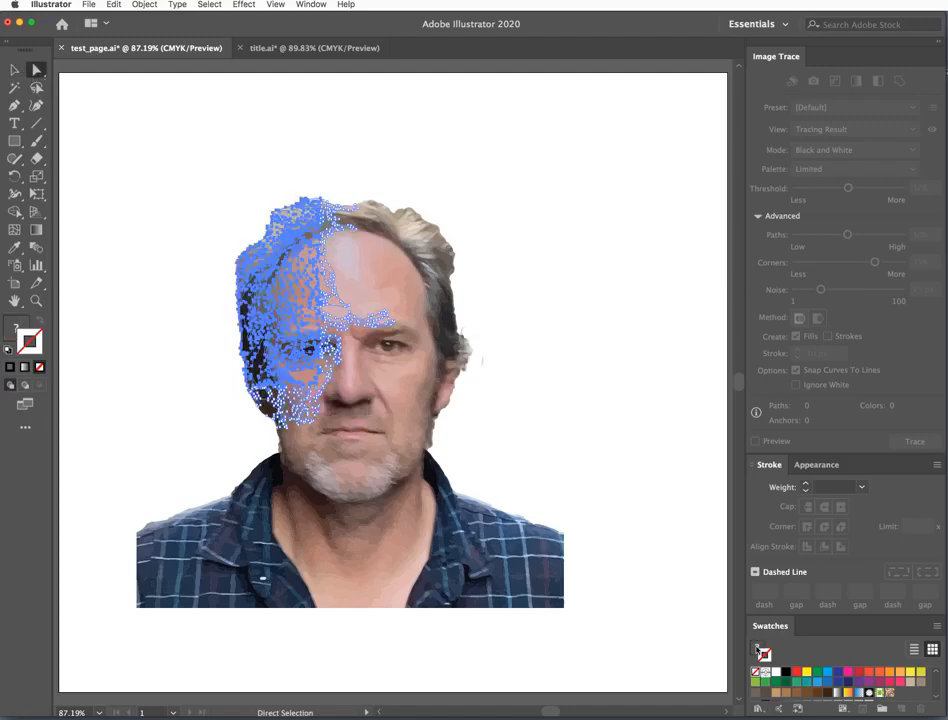
key("x")
key("slash")
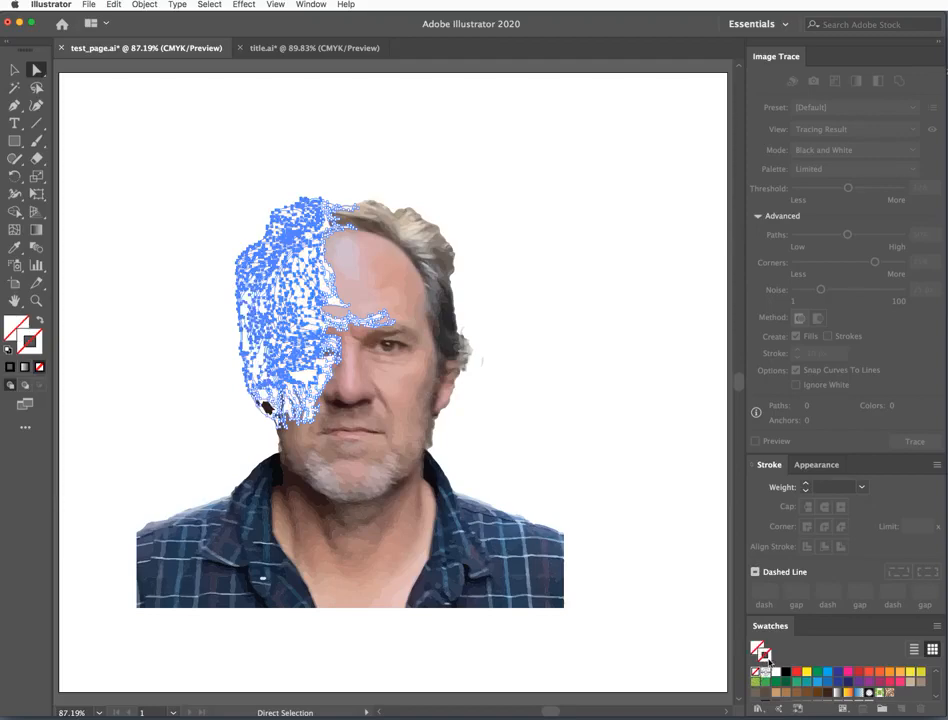
left_click(786, 672)
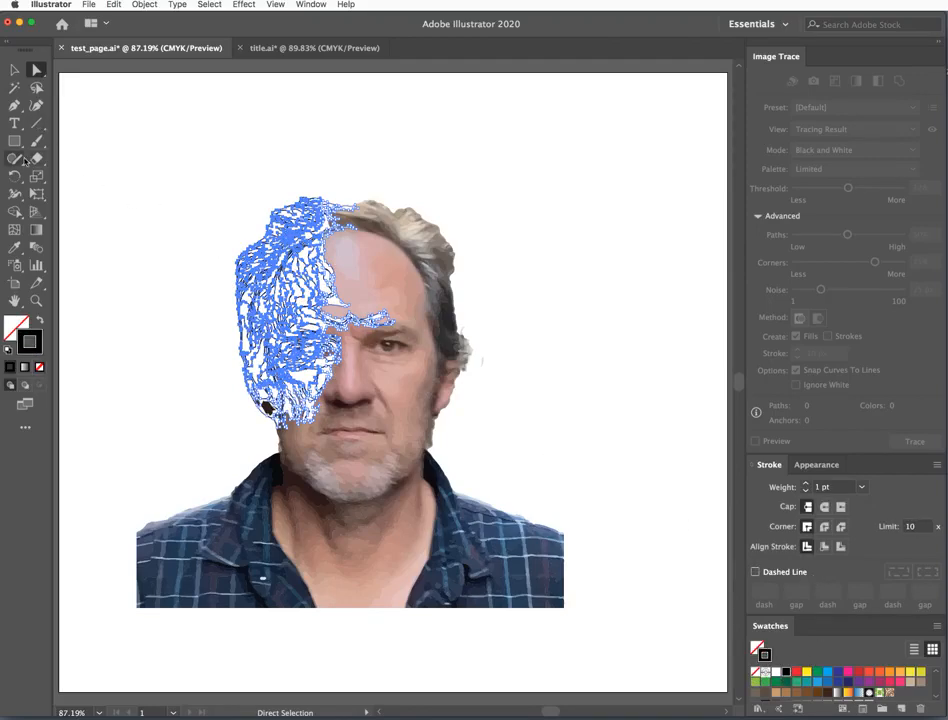
Sample the pink forehead color with the Eyedropper for the selected shapes and swap it from fill to stroke.
left_click(14, 247)
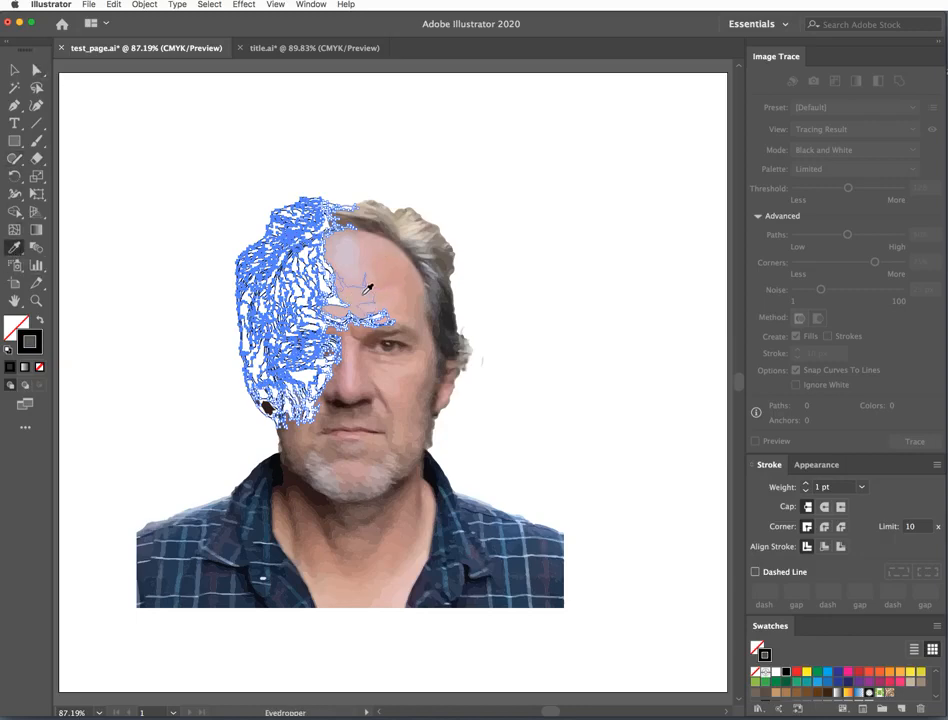
left_click(368, 289)
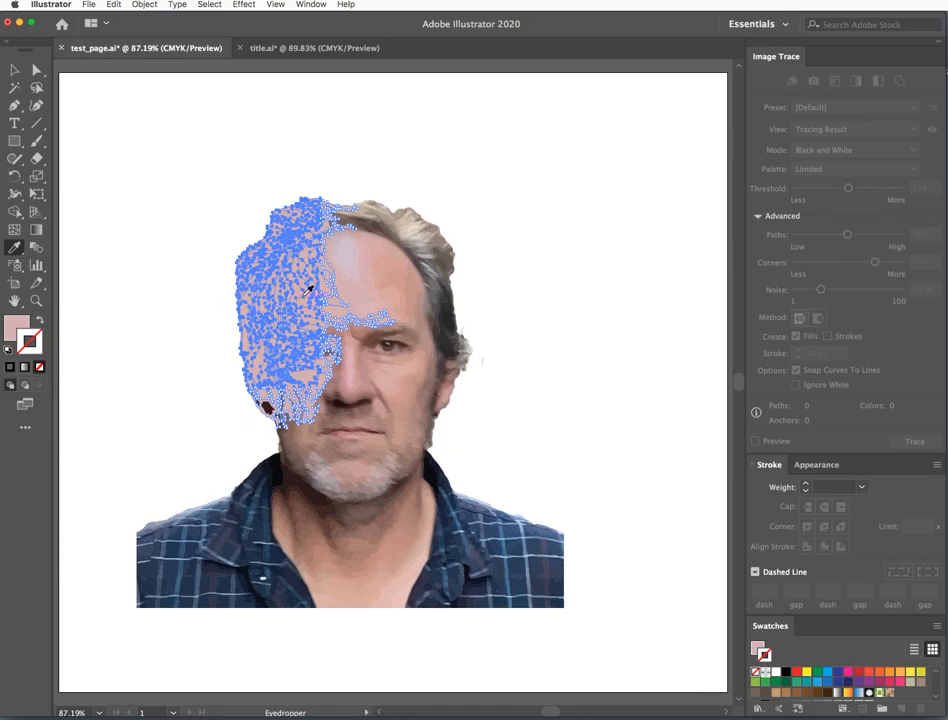
left_click(39, 321)
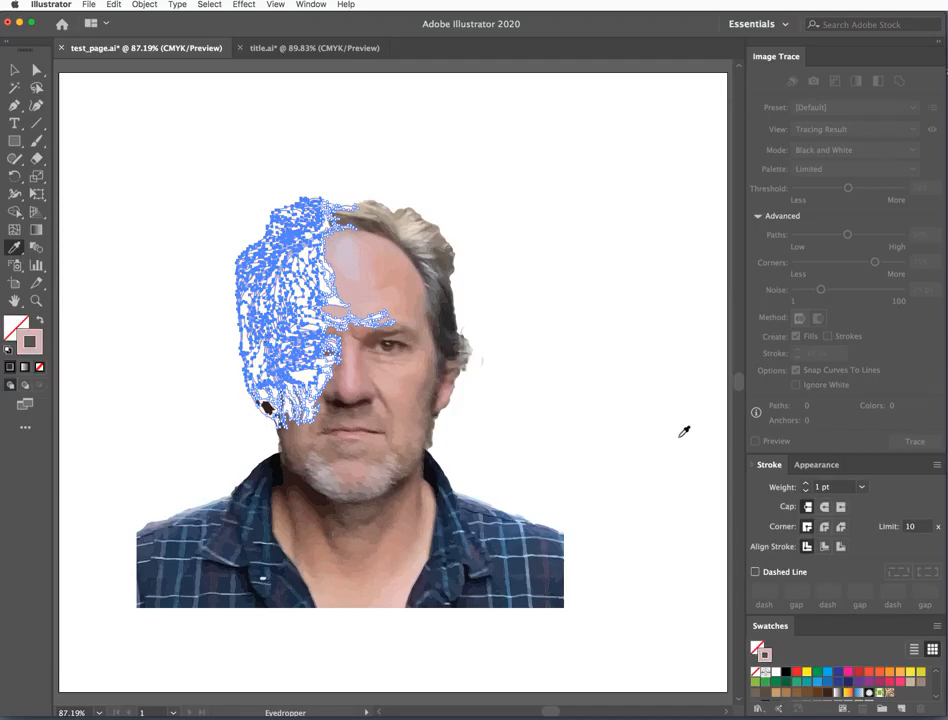
Set the stroke weight of the pink outlined shapes to 0.1 pt and deselect them.
left_click(828, 487)
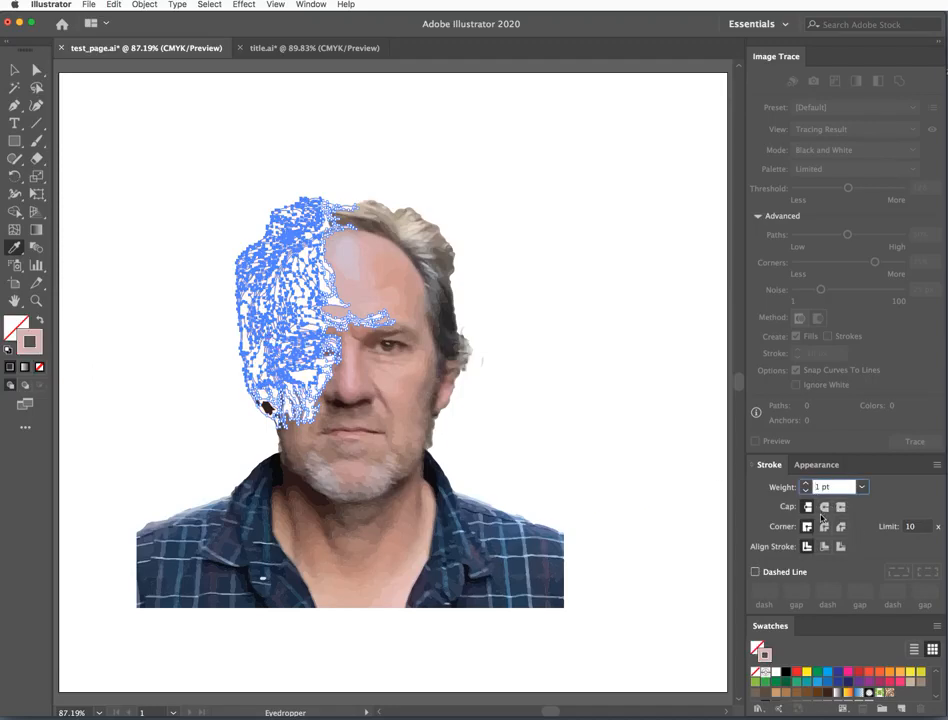
type("0.")
key("Return")
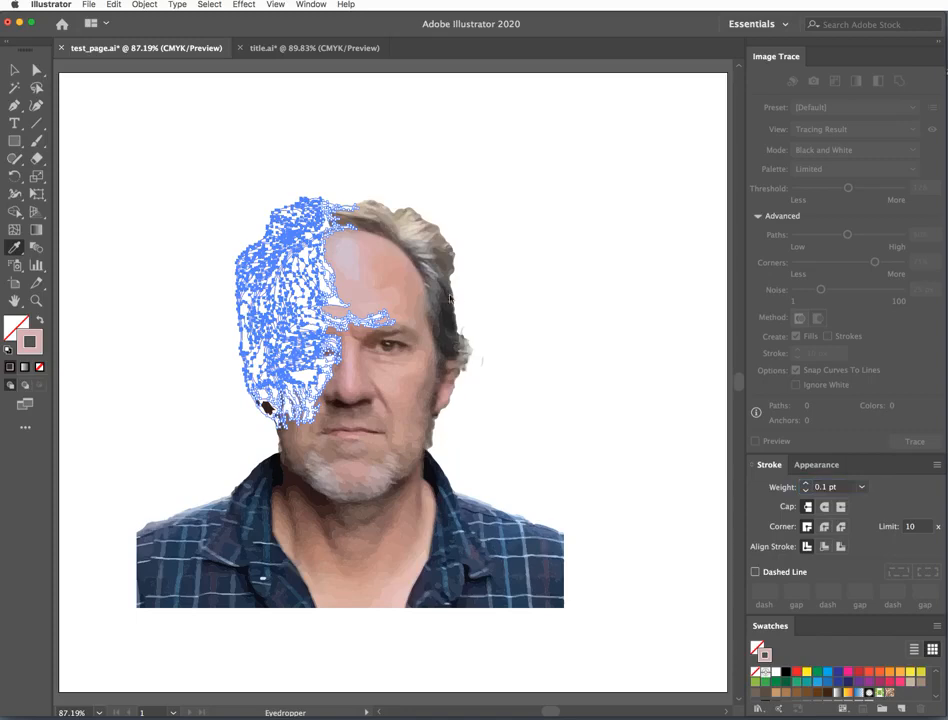
left_click(36, 69)
left_click(193, 137)
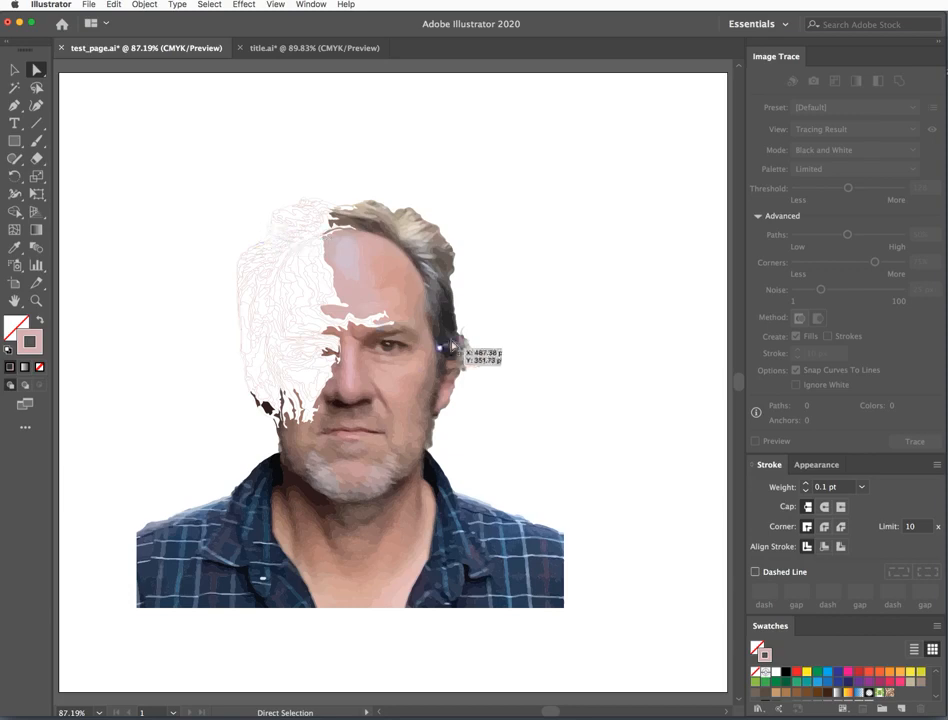
Direct-select the shapes over the image's right cheek, chin and shoulder and give them no fill and a 0.1 pt black stroke.
mouse_move(503, 351)
left_mouse_down()
mouse_move(397, 441)
mouse_move(372, 525)
left_mouse_up()
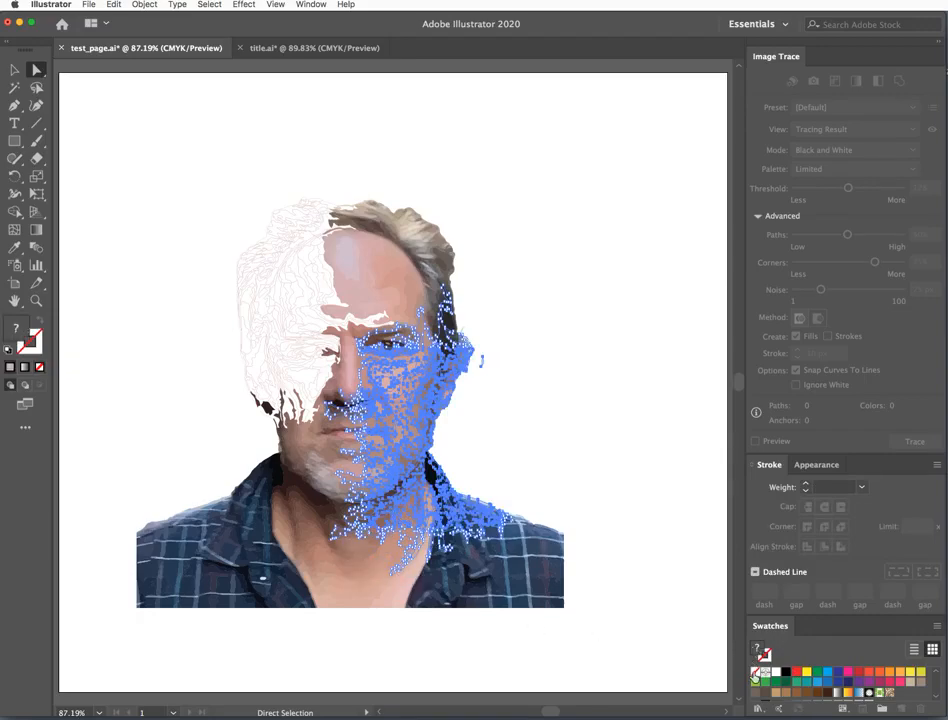
left_click(756, 671)
left_click(768, 658)
left_click(786, 672)
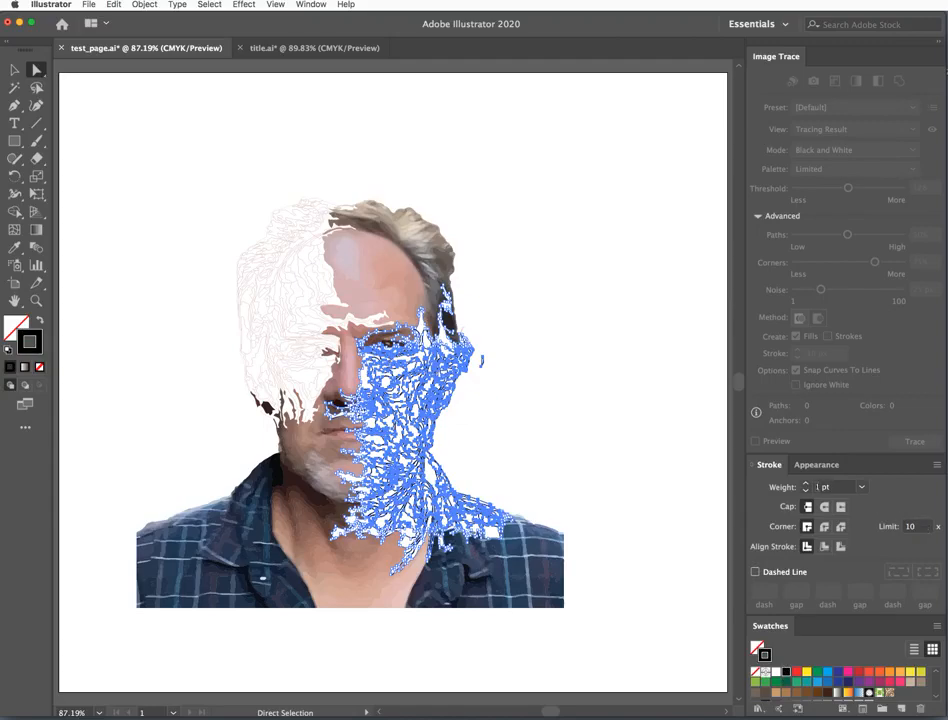
left_click(817, 487)
type("0.1")
key("Return")
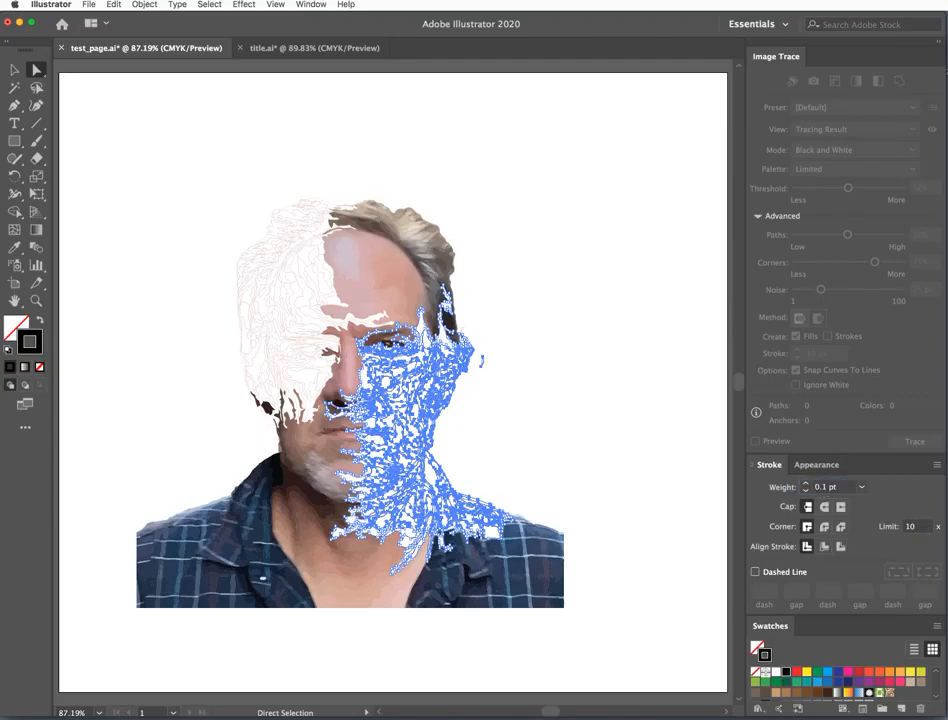
left_click(619, 387)
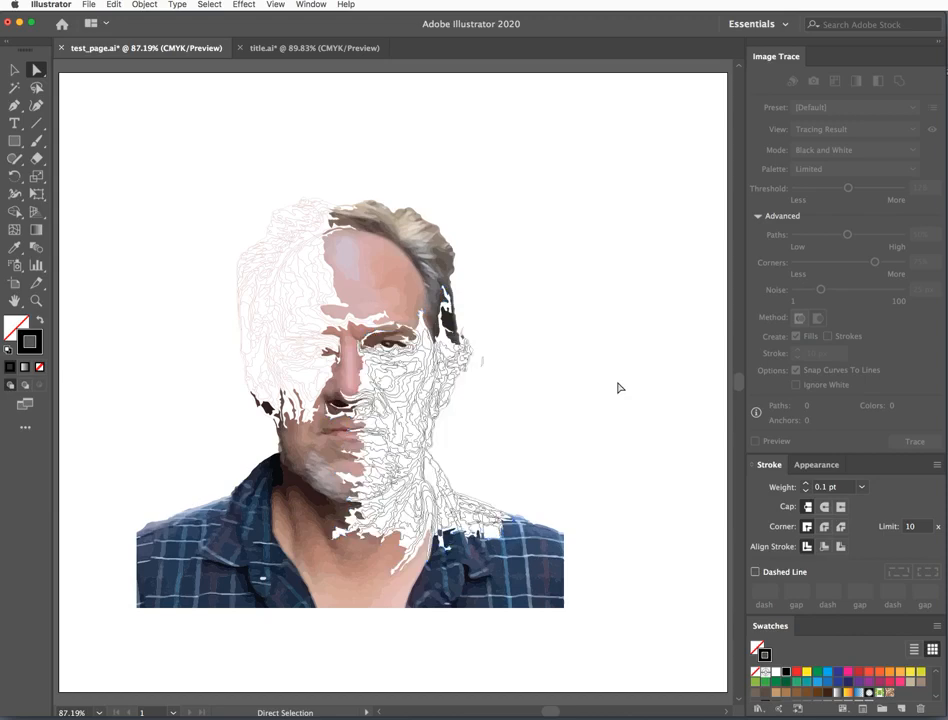
left_click_drag(487, 392, 402, 416)
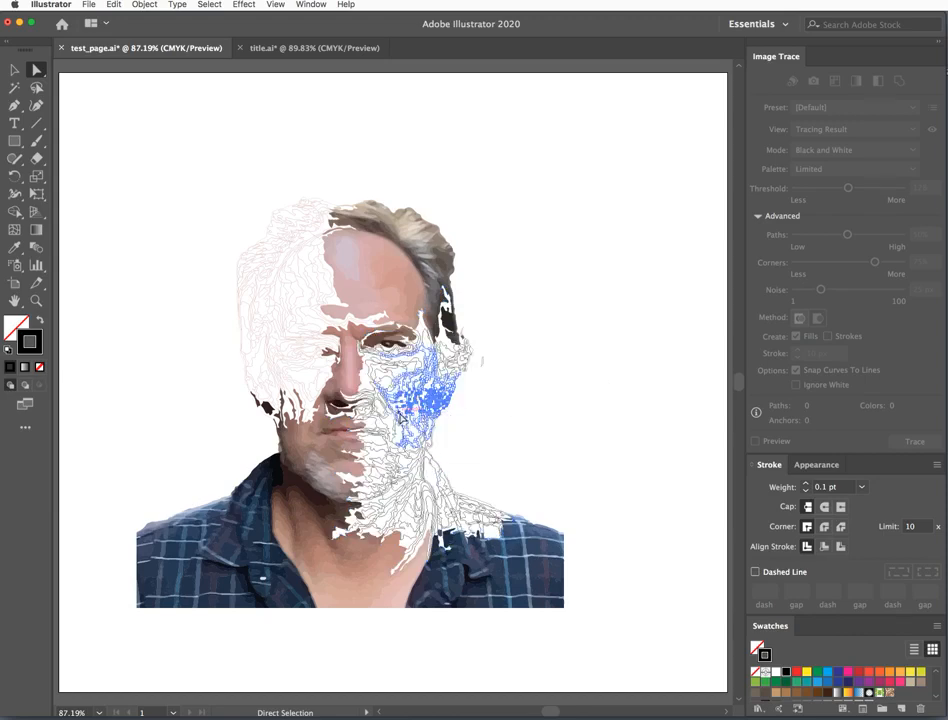
left_click(548, 438)
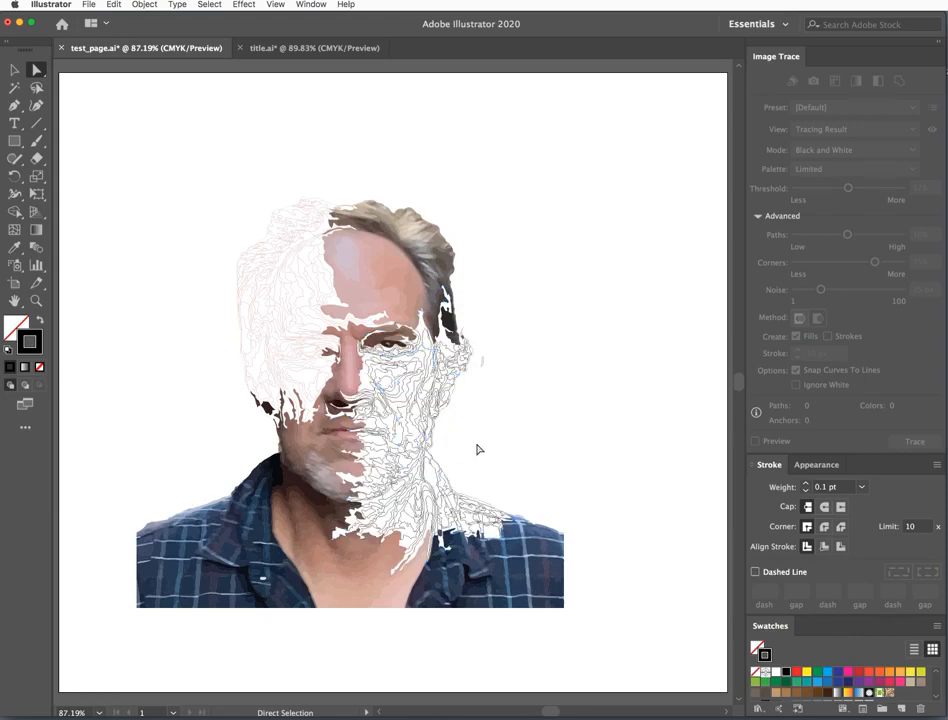
Select a small pink shape just above the brow and try selecting all shapes with the same attribute.
left_click(377, 310)
left_click(12, 69)
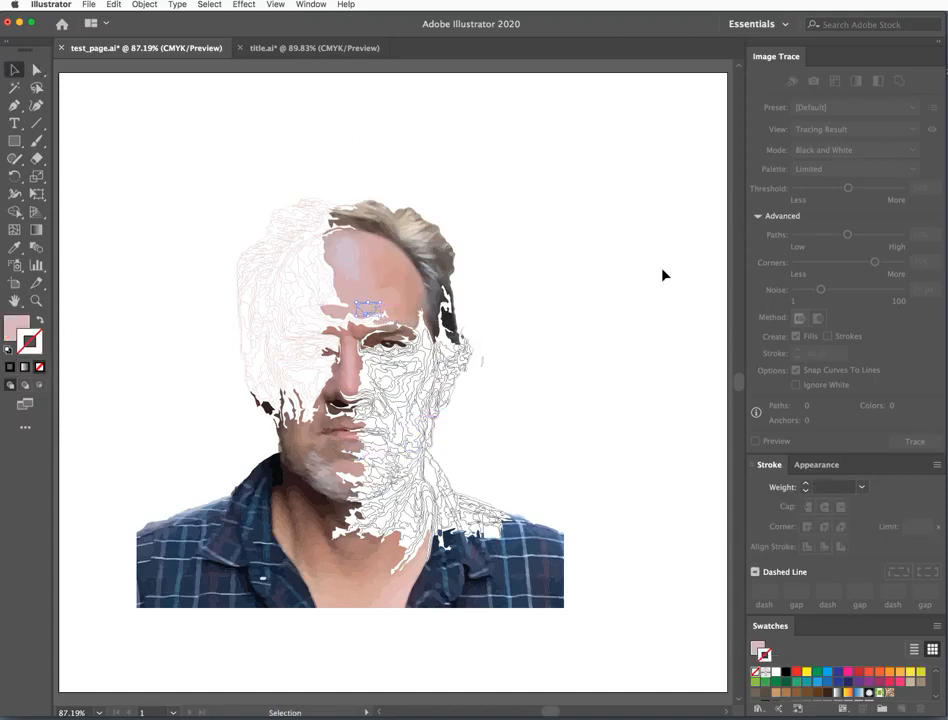
left_click(366, 308)
left_click(210, 5)
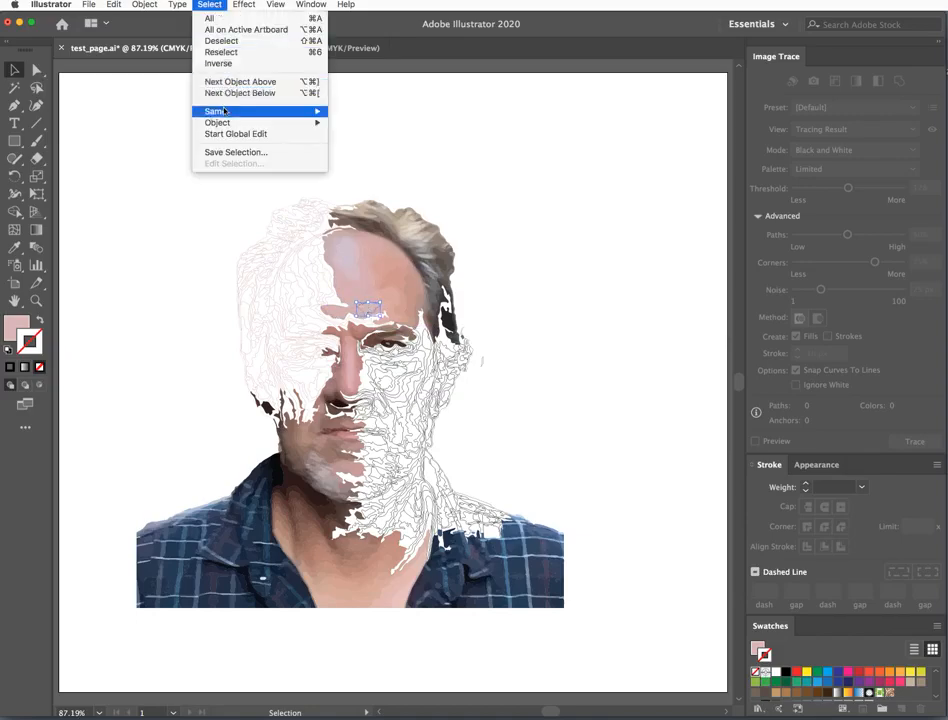
mouse_move(255, 113)
left_click(355, 157)
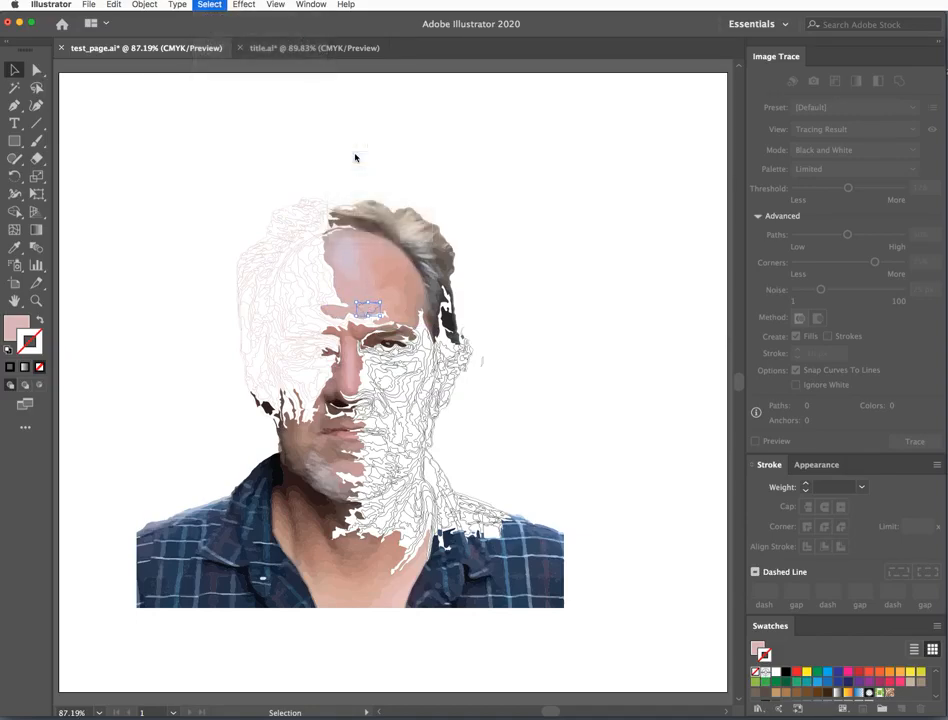
Select the navy shirt shape below the outlined shoulder, extend the selection to the same fill color, and give it a magenta stroke.
left_click(459, 572)
left_click(209, 5)
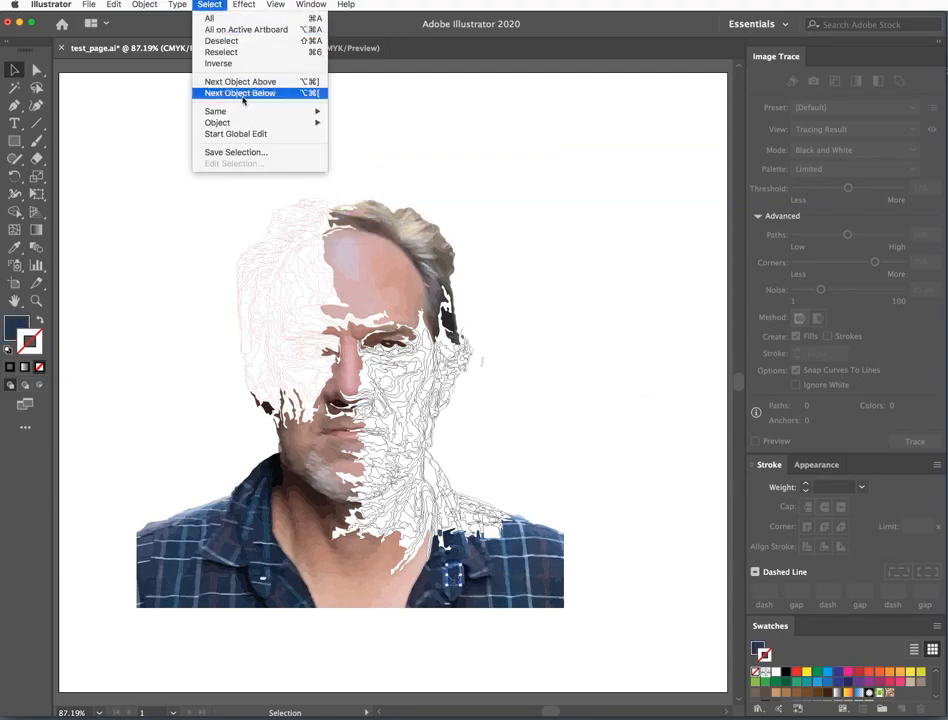
mouse_move(255, 111)
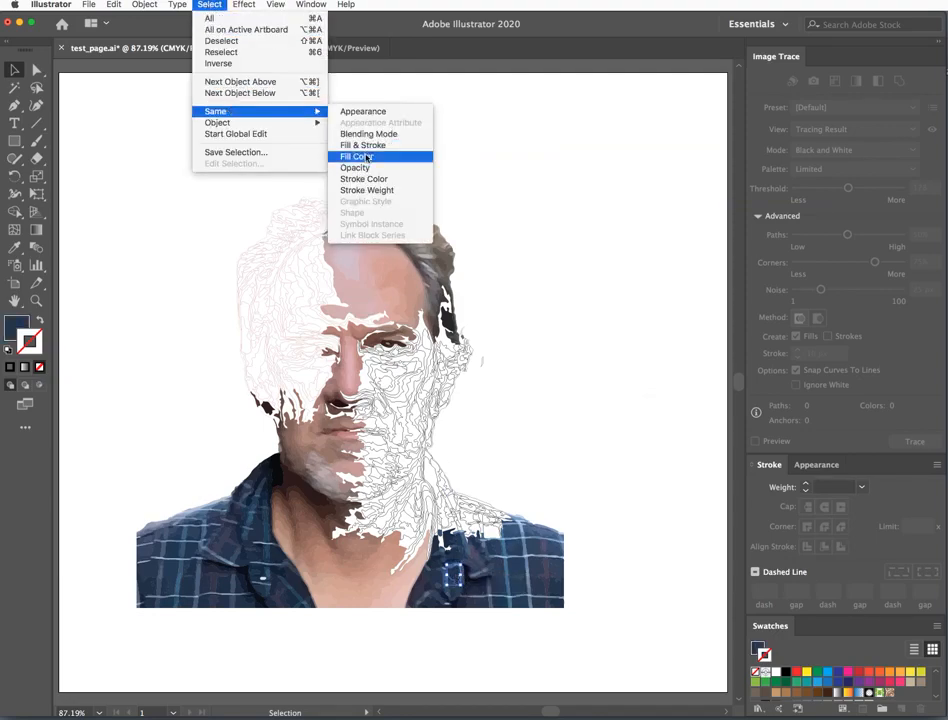
left_click(367, 156)
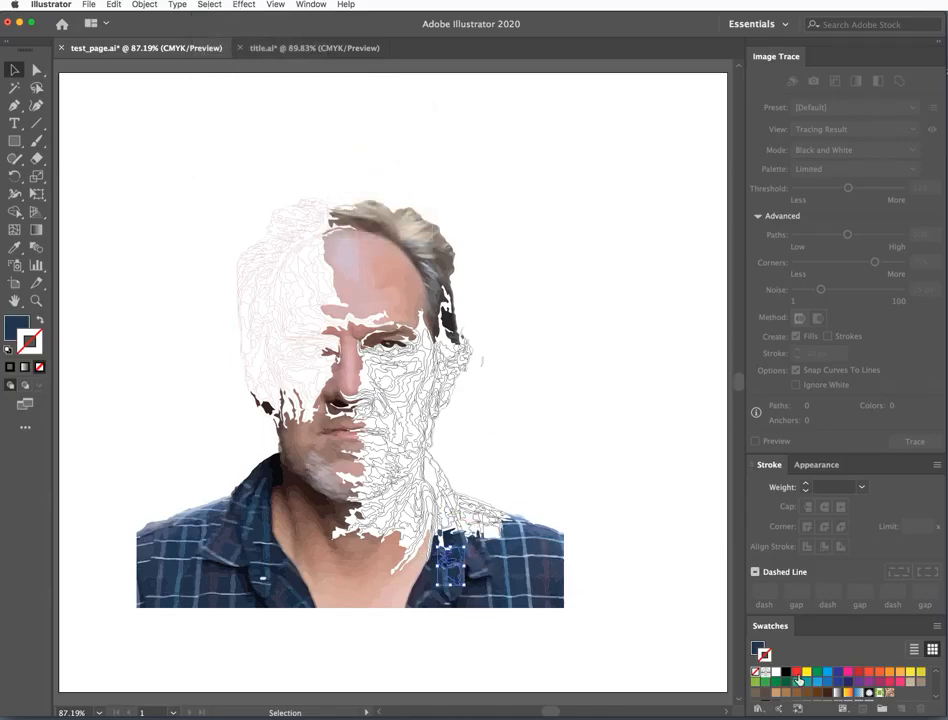
left_click(848, 678)
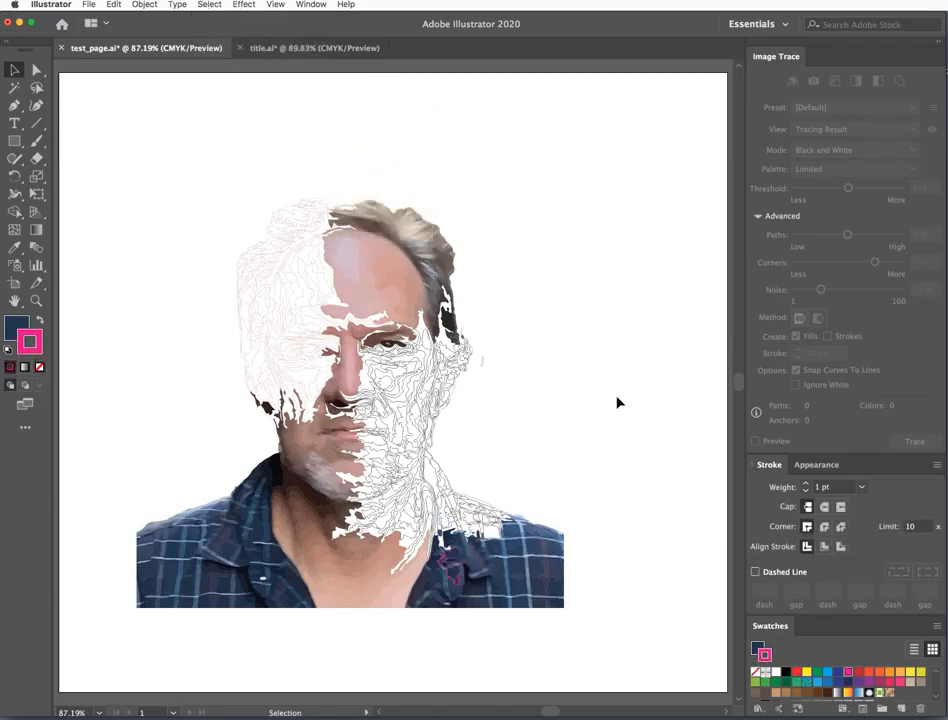
Select several traced shapes across the outlined cheek, jaw, forehead and chin, give them a yellow fill with no stroke, and deselect them.
left_click(390, 372)
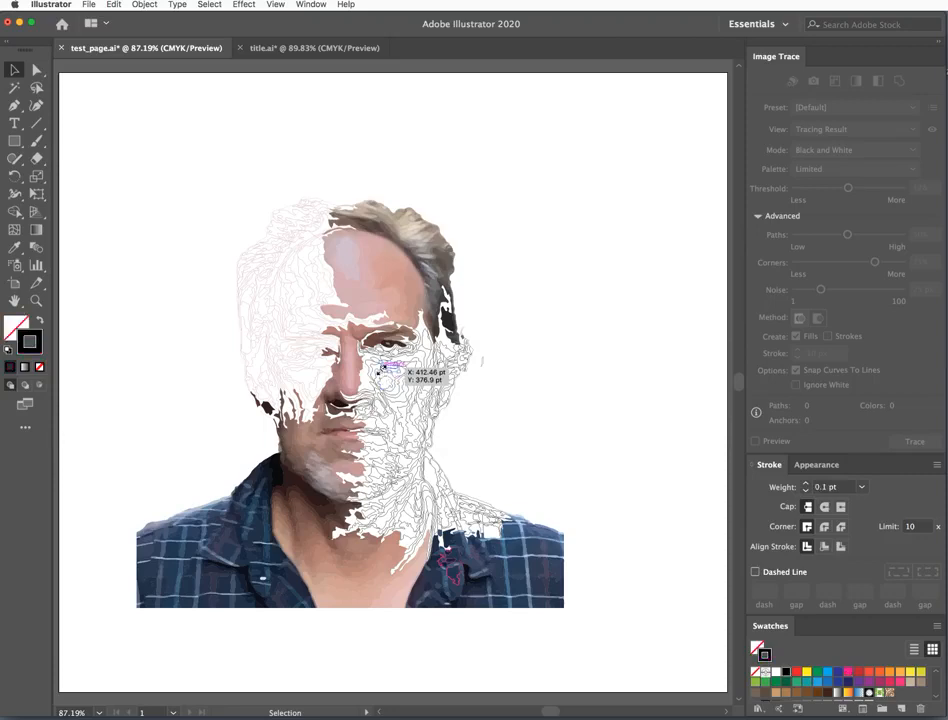
left_click(442, 381, "shift")
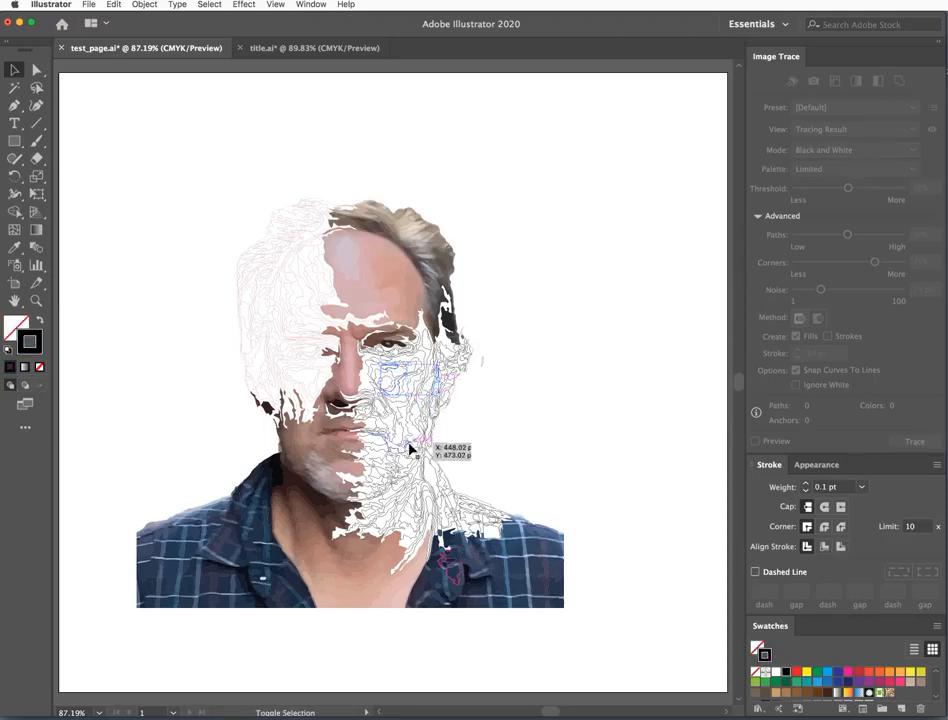
left_click(392, 318, "shift")
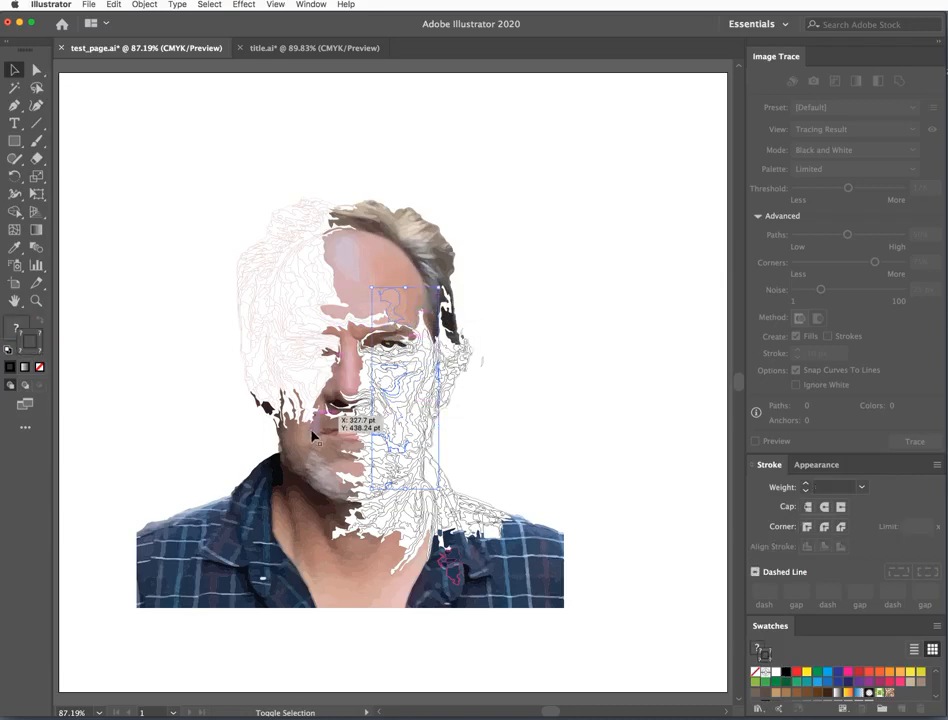
left_click(310, 472, "shift")
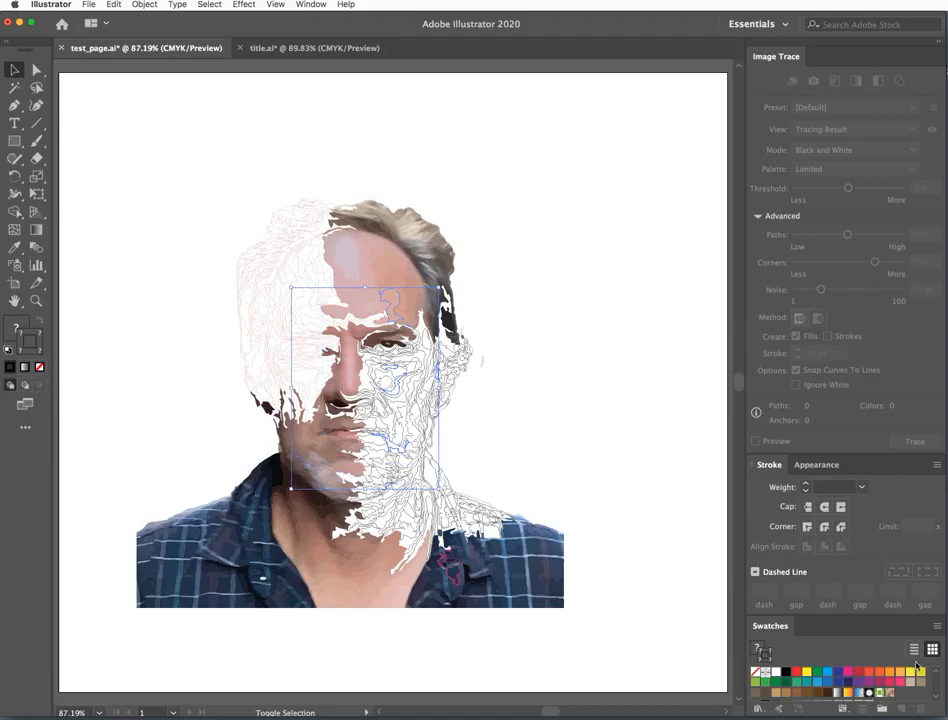
left_click(916, 669)
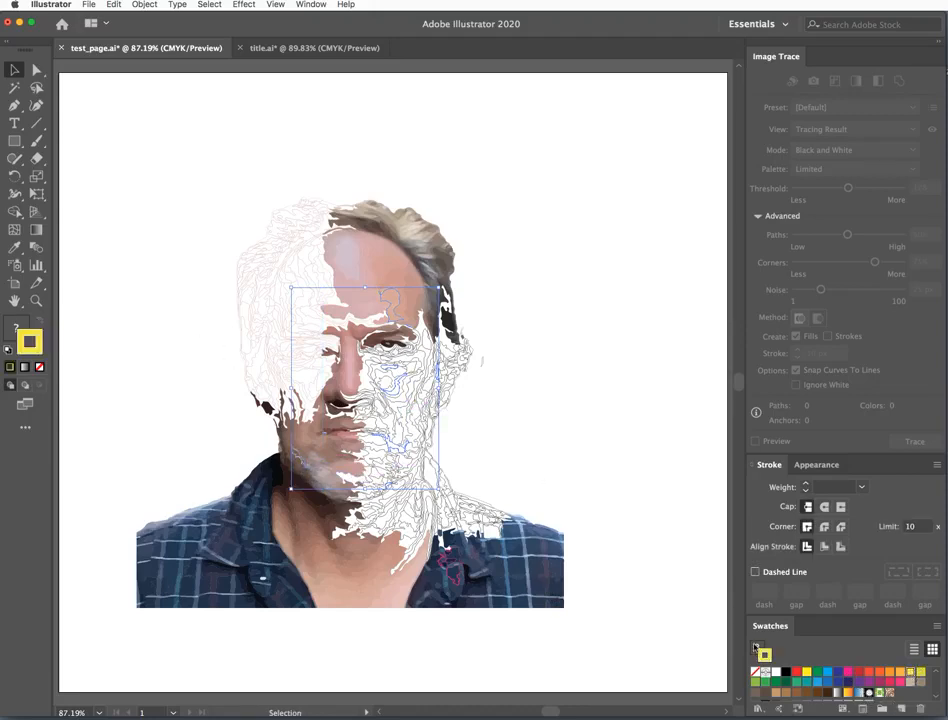
left_click(757, 648)
left_click(911, 673)
left_click(40, 366)
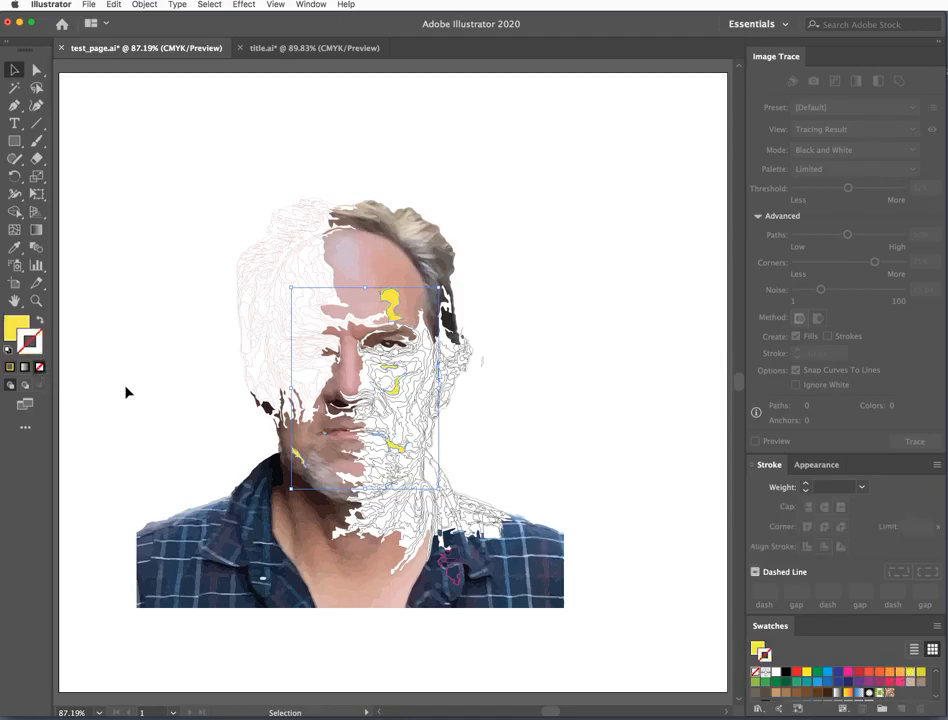
left_click(548, 386)
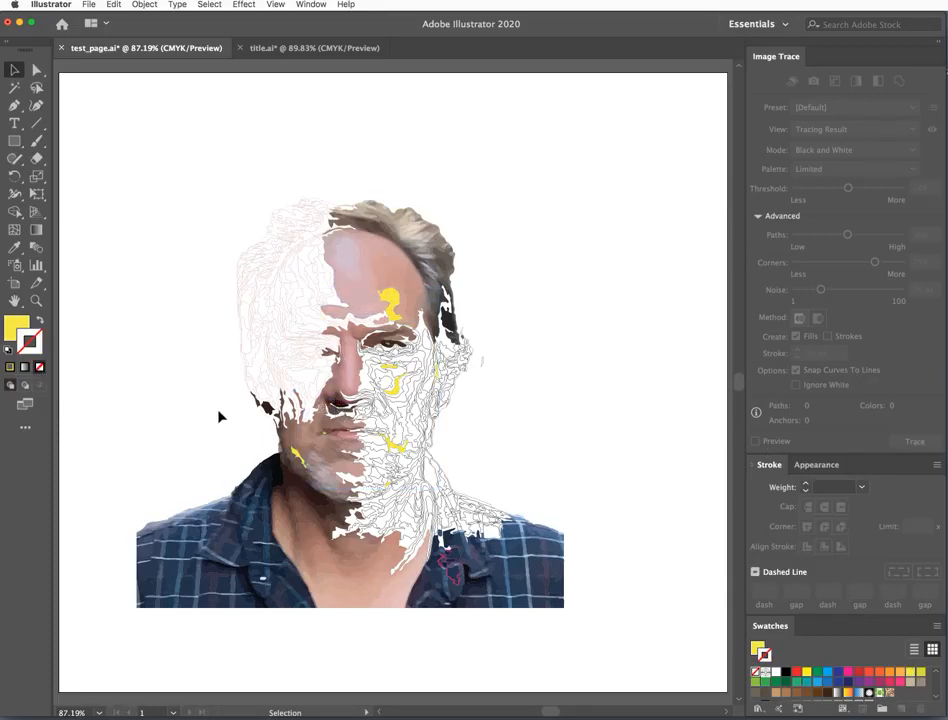
Direct-select the central band of shapes from the hair through the forehead, brow and upper nose, and delete it.
left_click(36, 300)
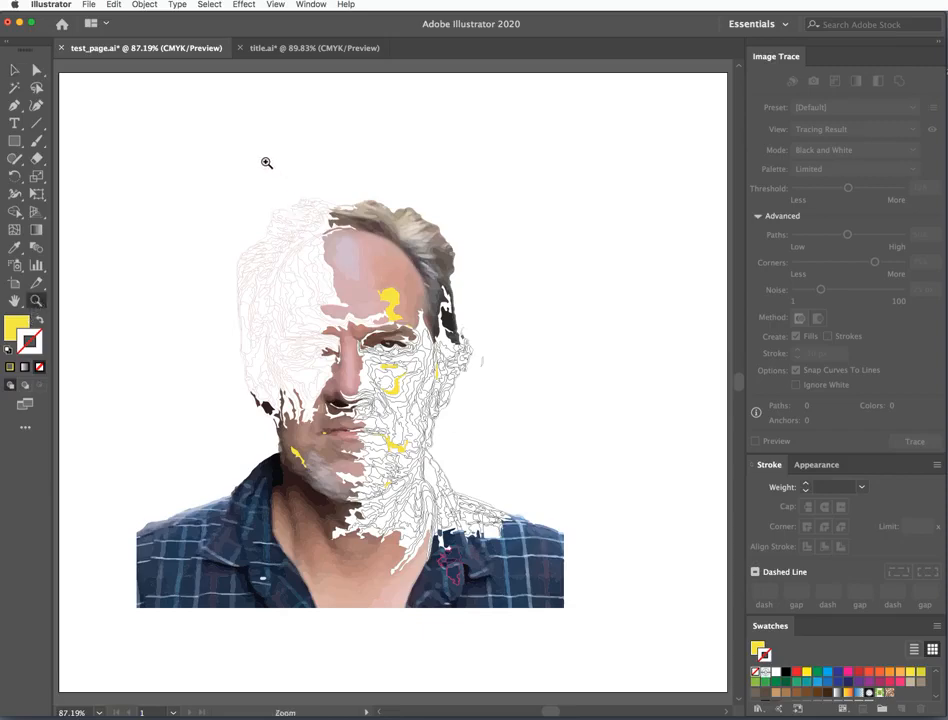
left_click_drag(235, 160, 513, 473)
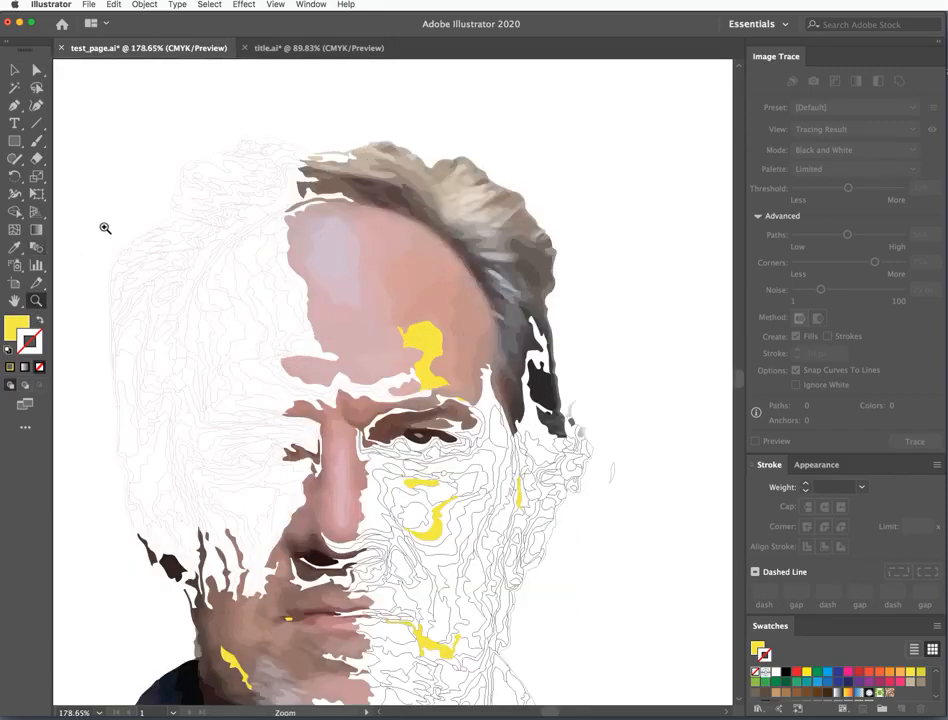
left_click(36, 72)
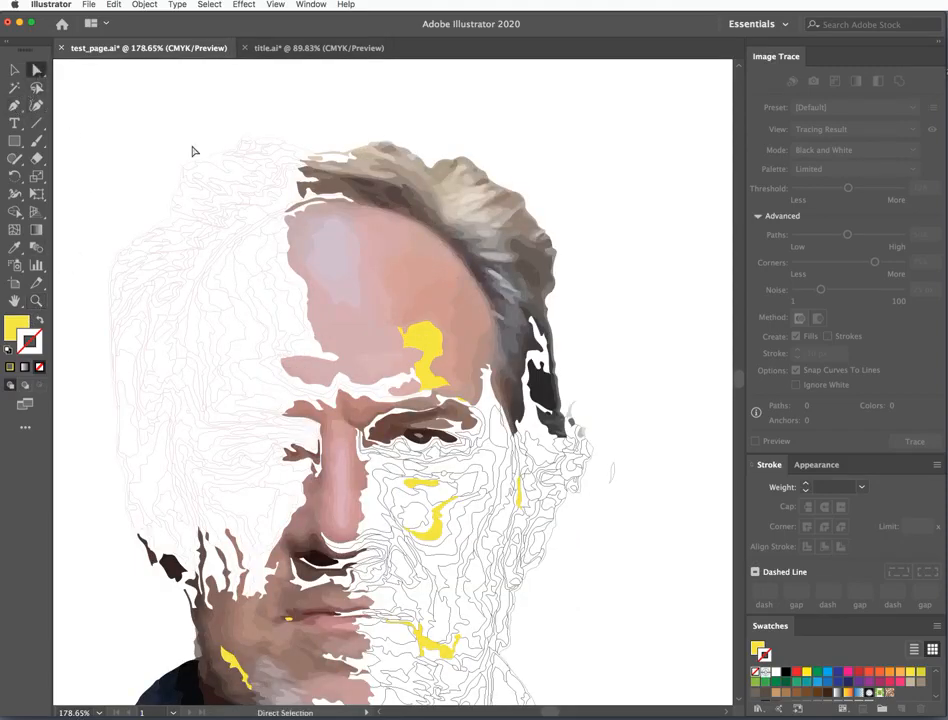
mouse_move(321, 132)
left_mouse_down()
mouse_move(418, 465)
mouse_move(410, 470)
left_mouse_up()
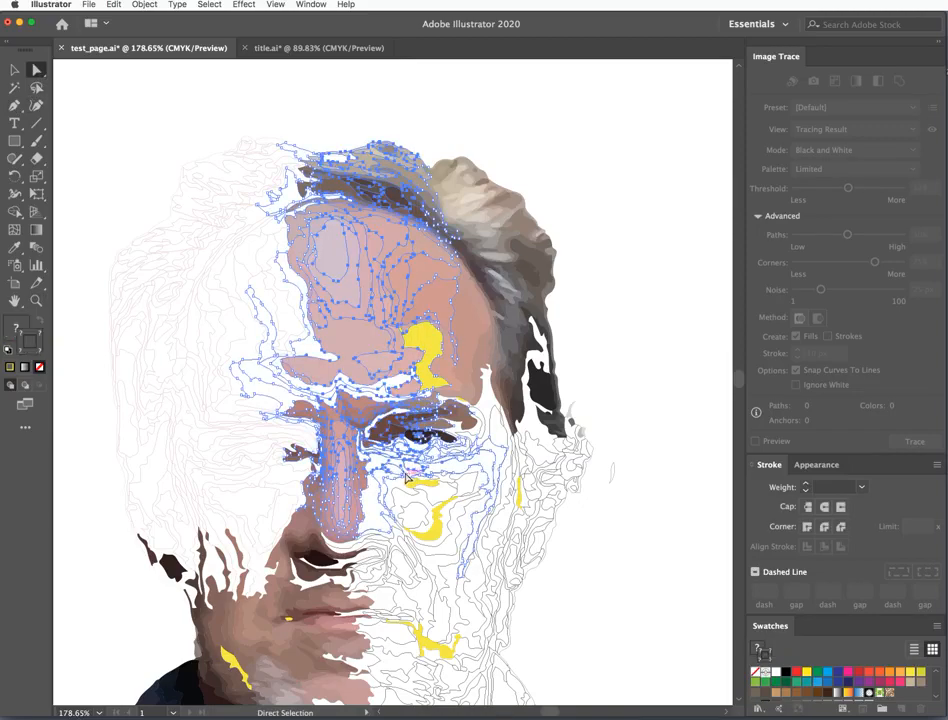
key("Delete")
key("Delete")
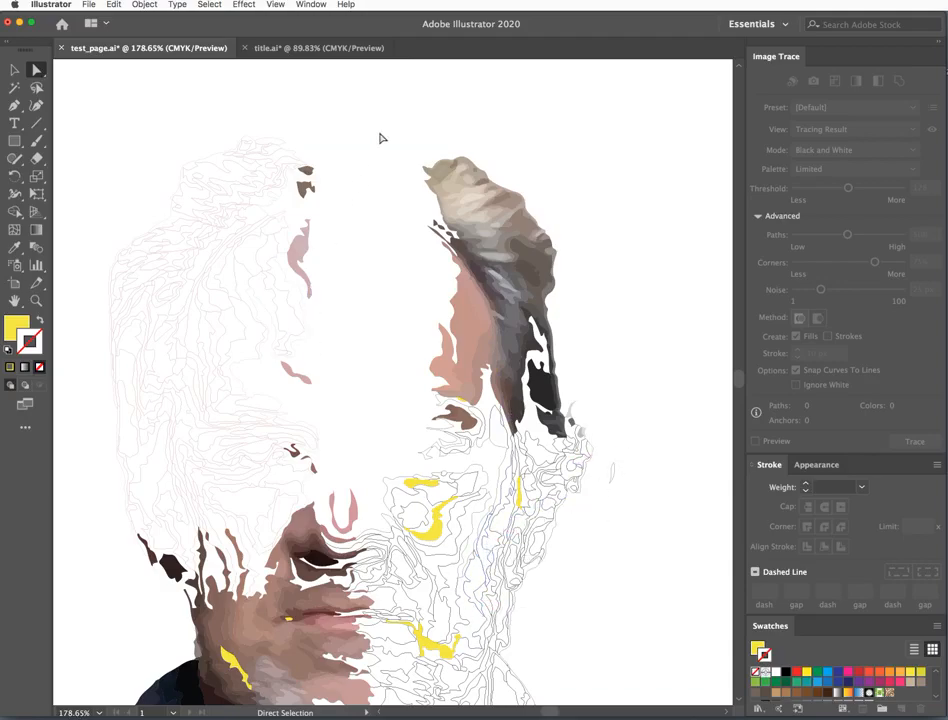
Direct-select the shirt, shoulder and chest shapes across the bottom of the portrait and delete them.
key("super")
key("super+0")
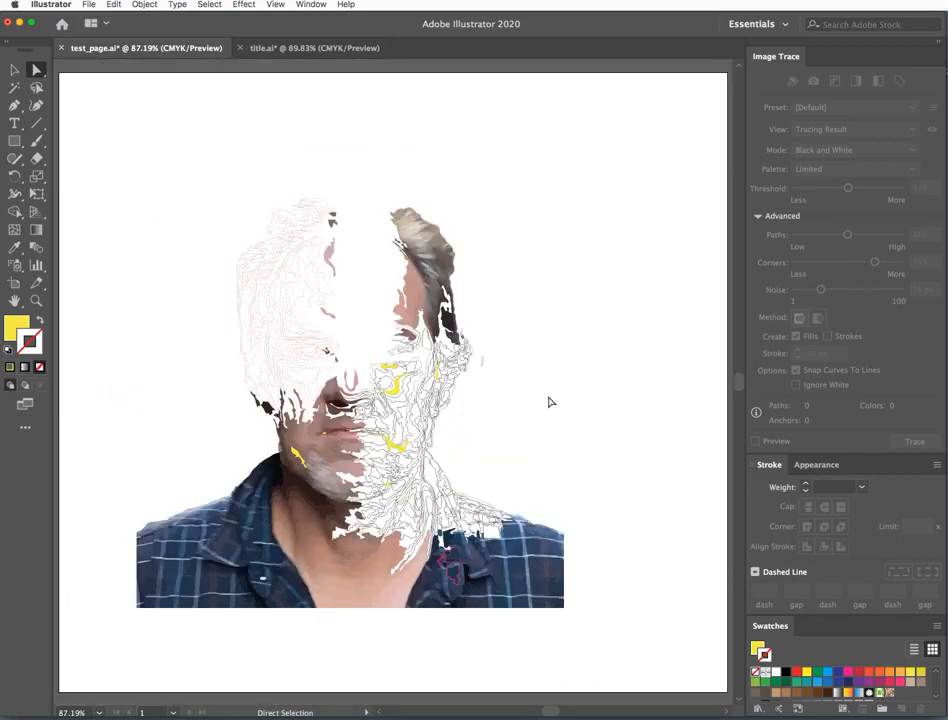
mouse_move(118, 627)
left_mouse_down()
mouse_move(465, 620)
mouse_move(628, 524)
mouse_move(631, 513)
left_mouse_up()
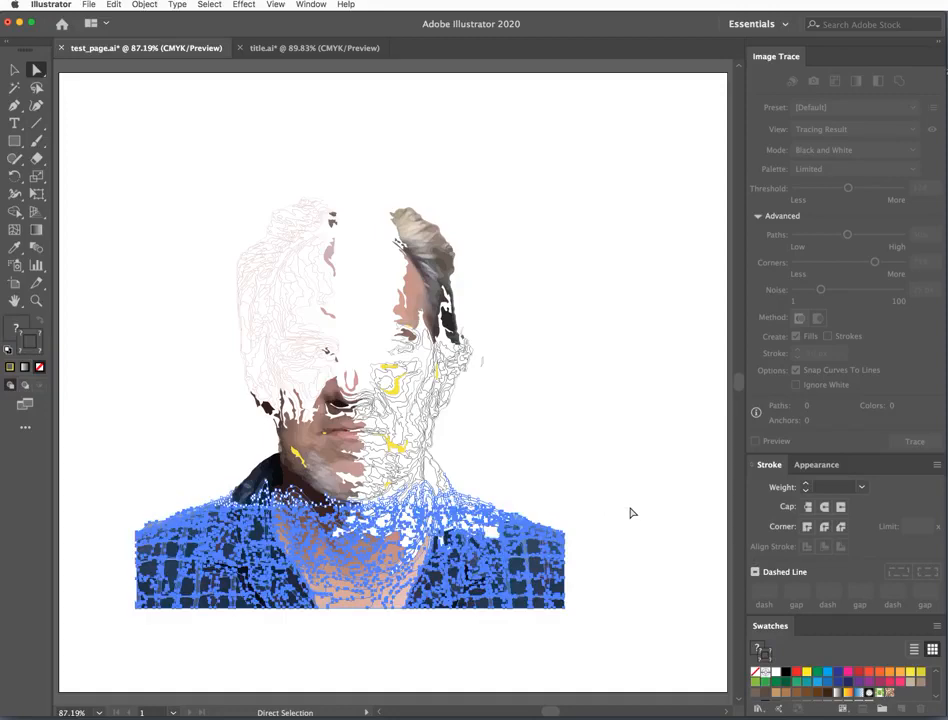
key("Delete")
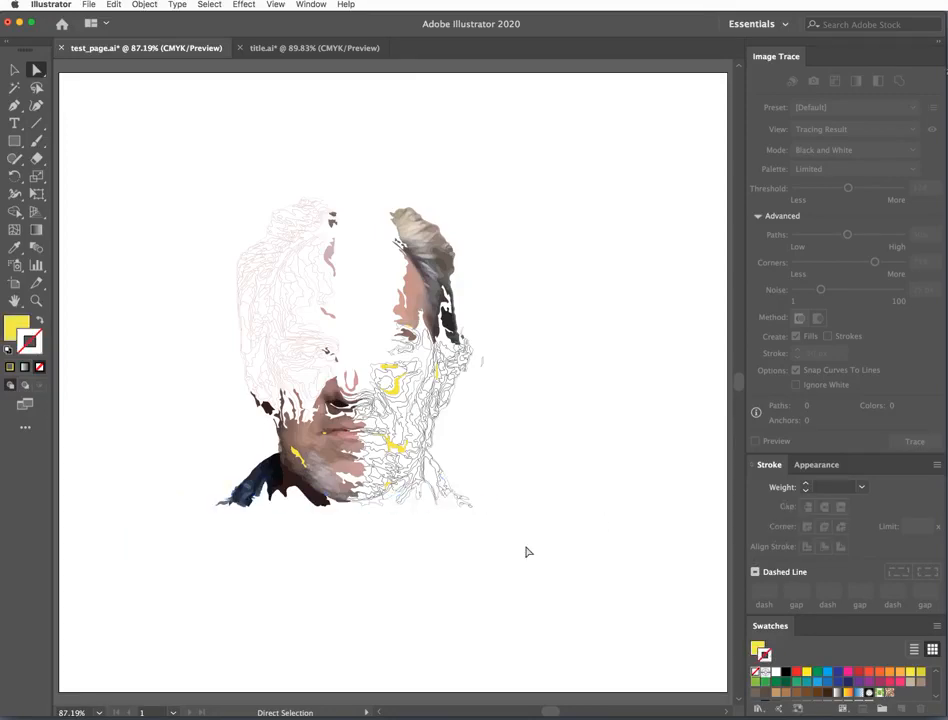
Select all the remaining face artwork and copy it.
left_click(14, 70)
left_click_drag(172, 150, 527, 606)
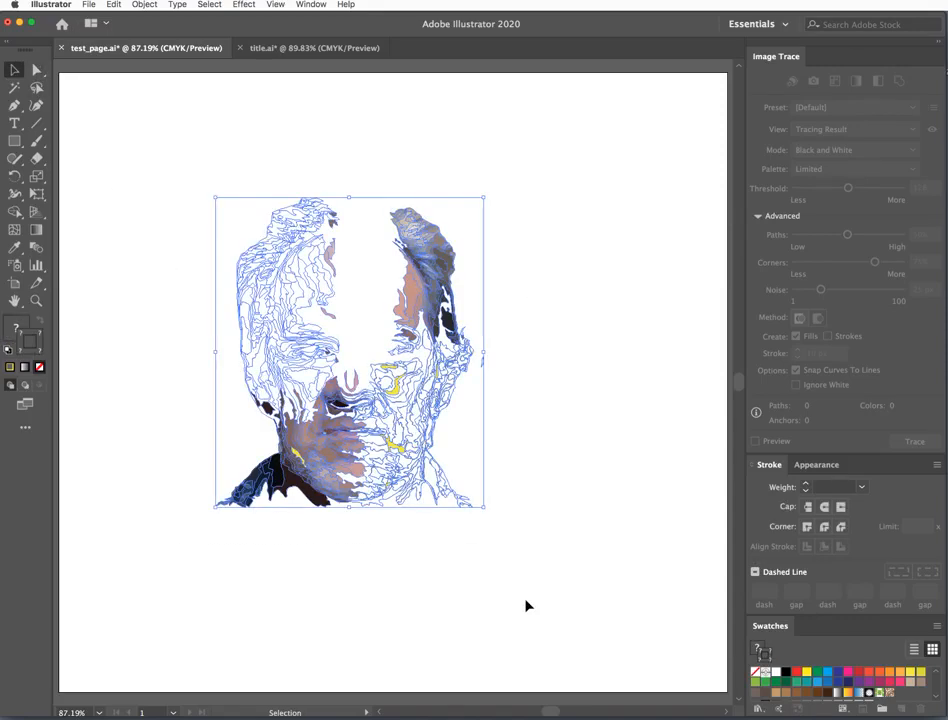
key("super")
Add a second artboard to the document.
left_click(311, 5)
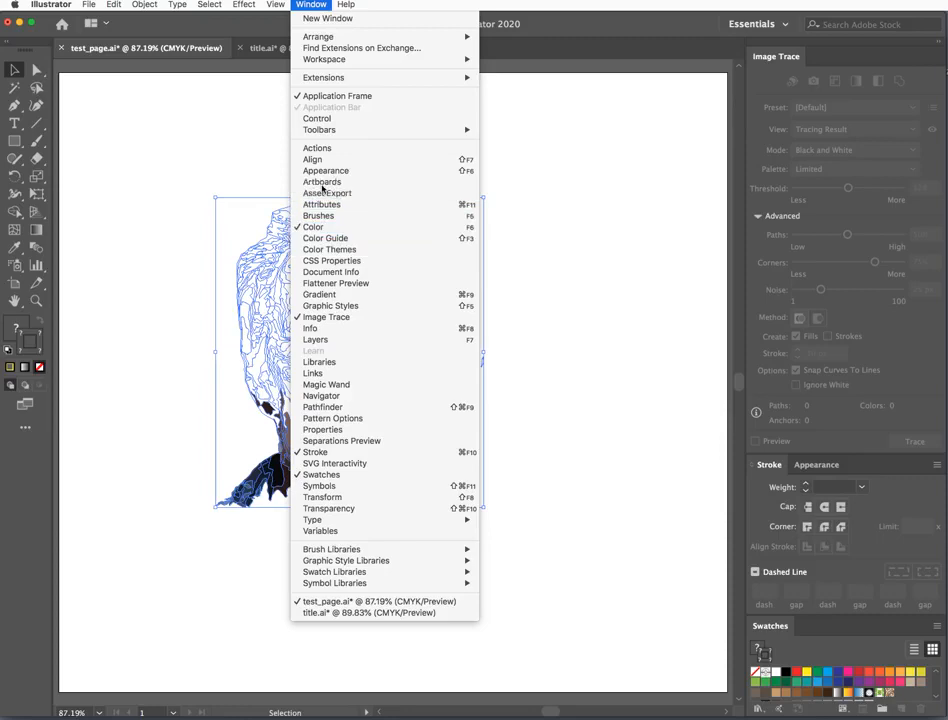
key("Escape")
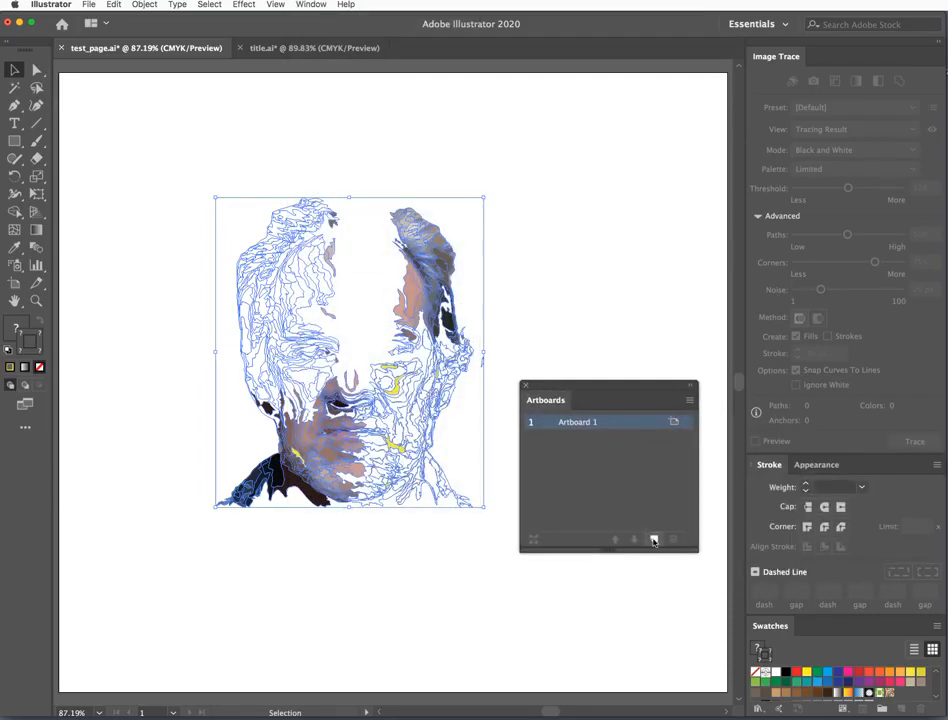
left_click(654, 540)
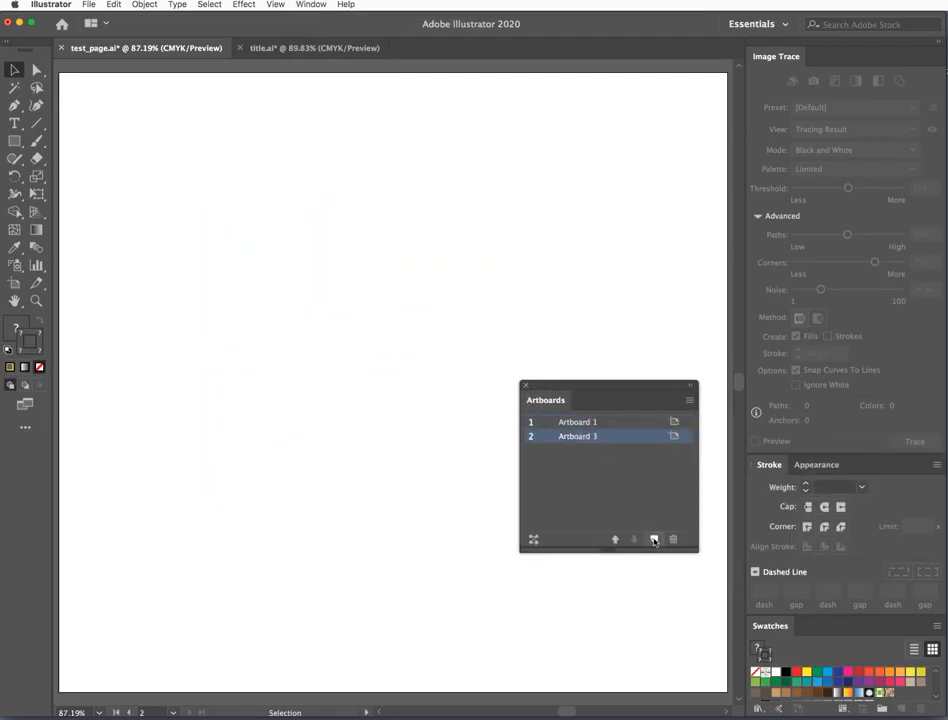
left_click(525, 386)
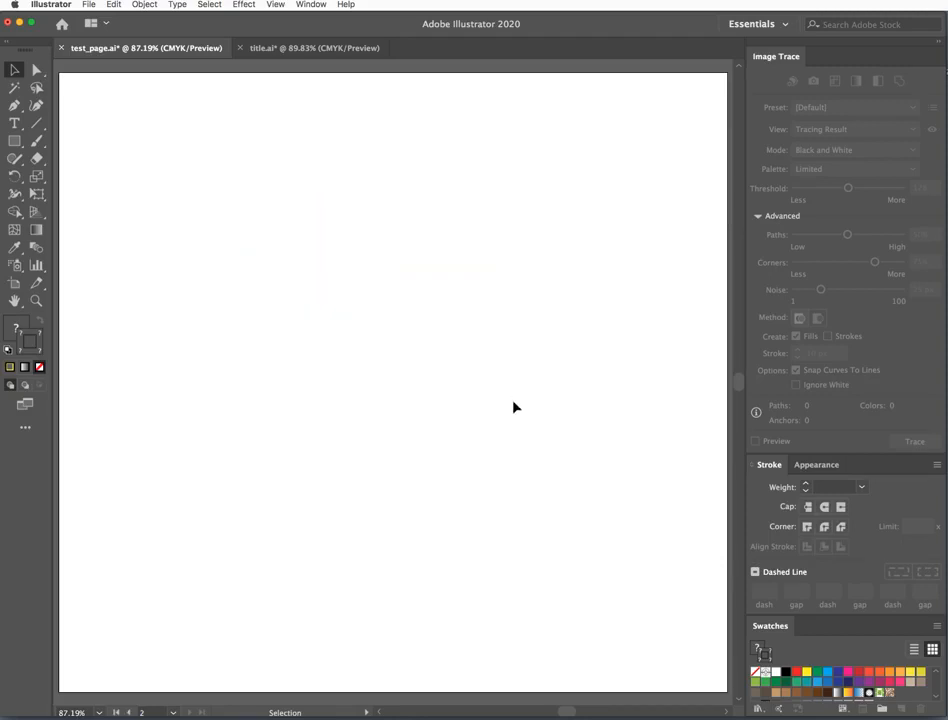
Paste the copied face artwork onto the new artboard and deselect it.
key("super+minus")
key("super+minus")
key("super+minus")
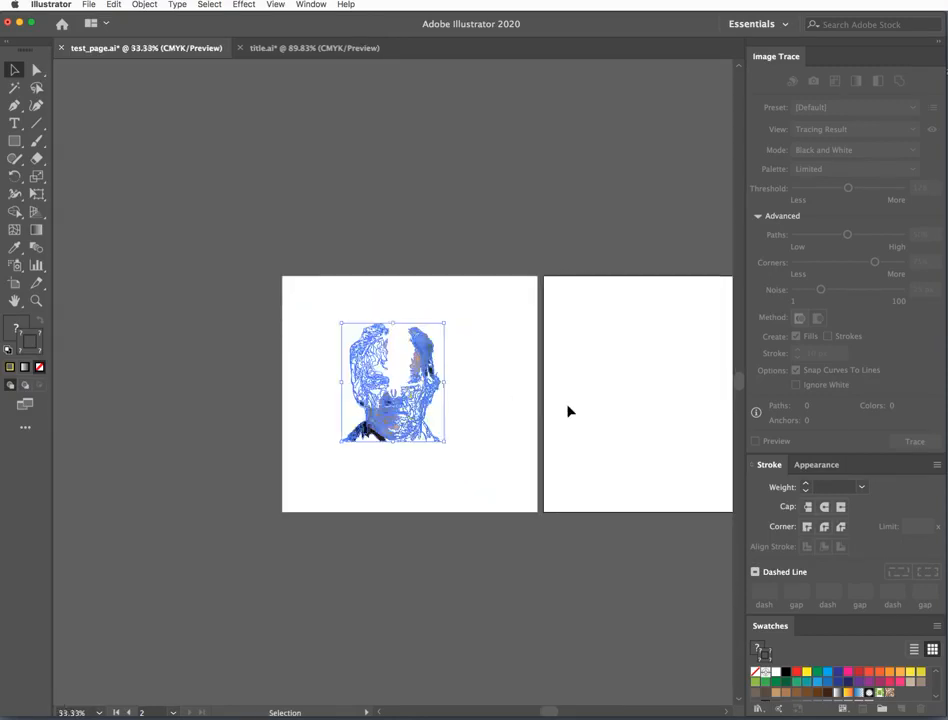
left_click_drag(604, 411, 393, 440)
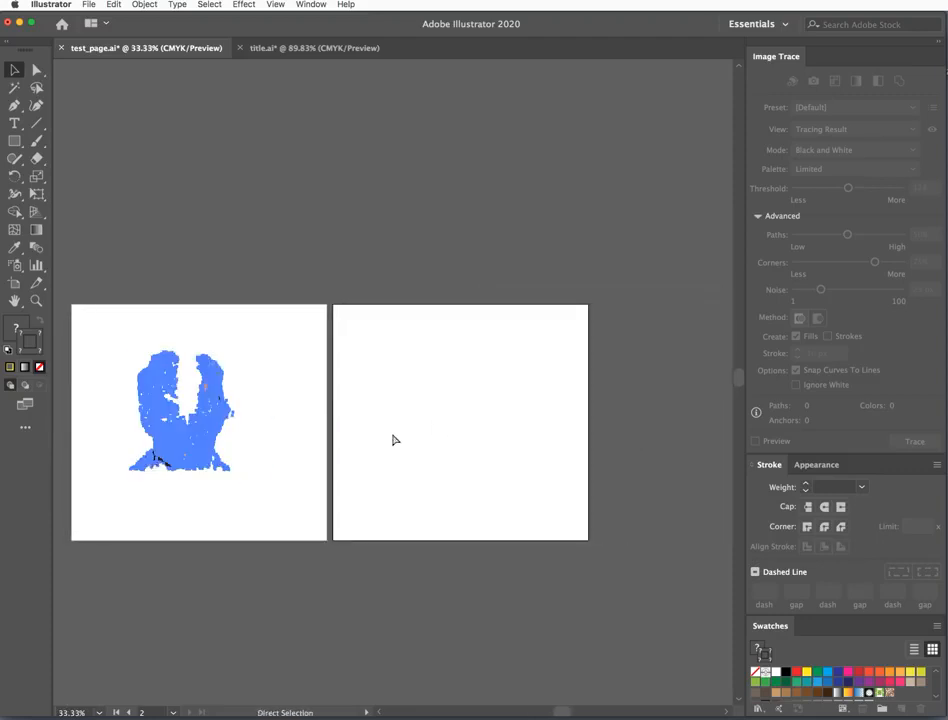
key("super+0")
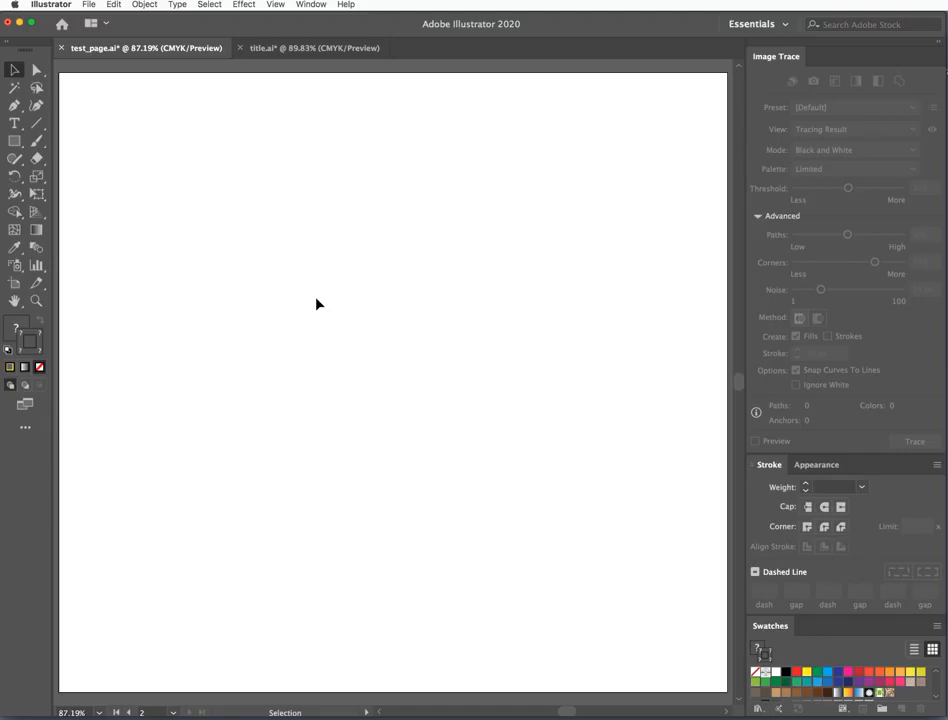
key("a")
key("super+v")
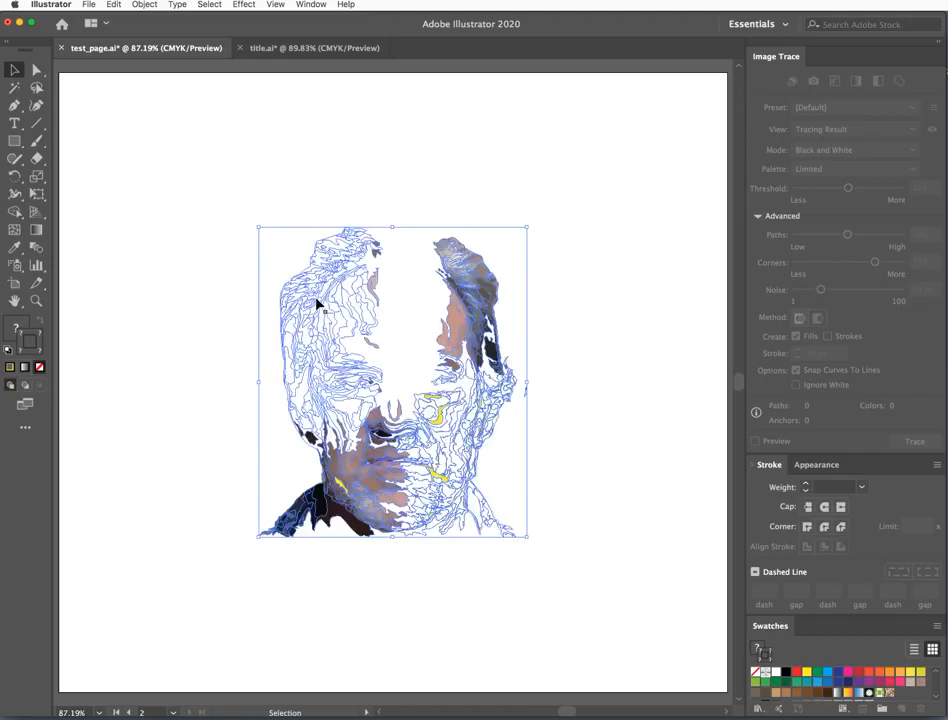
left_click(180, 234)
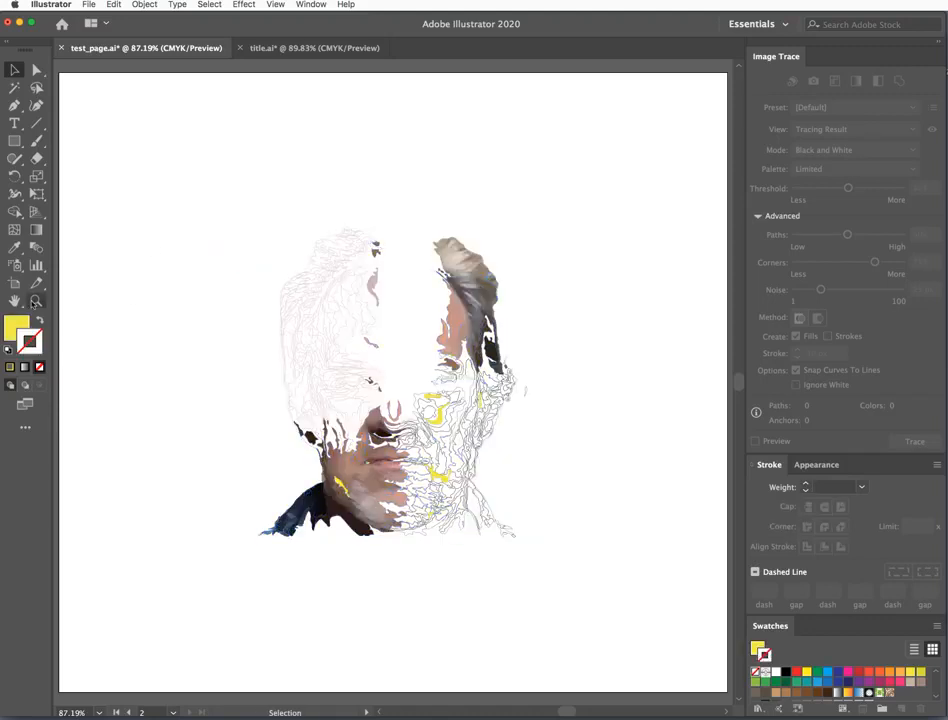
On the pasted face, direct-select and delete the outlined neck and jaw shapes and the strip of shapes under the chin.
key("z")
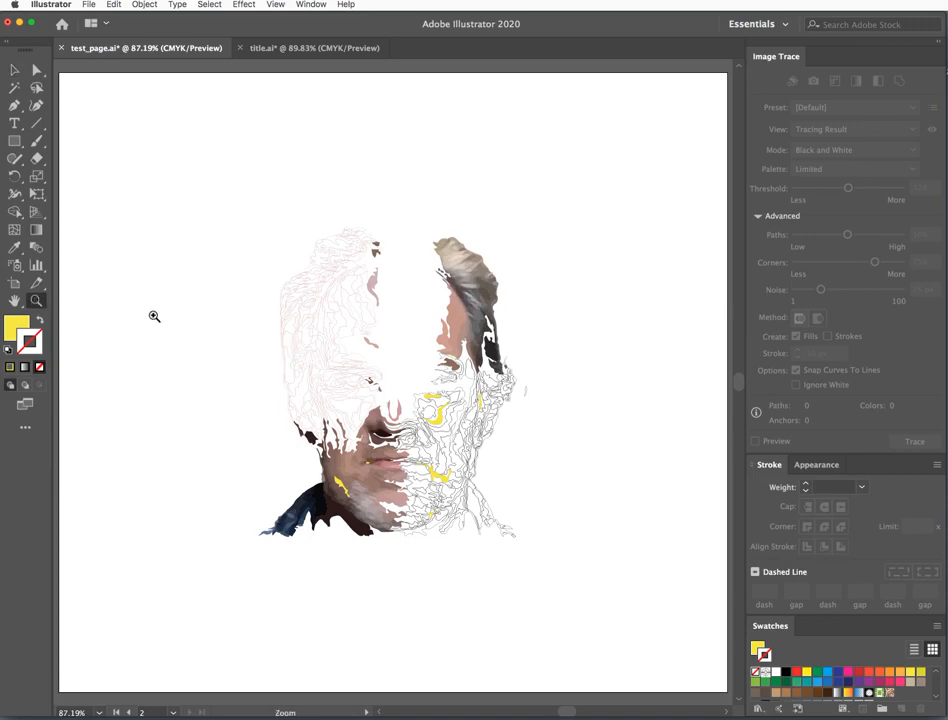
left_click_drag(245, 349, 509, 560)
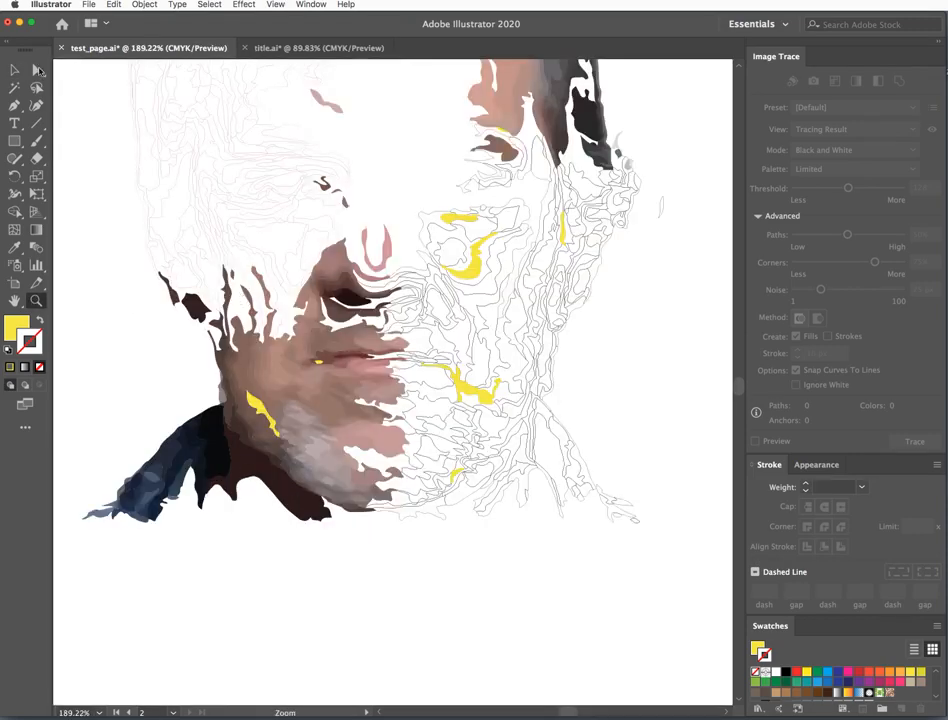
left_click(36, 69)
mouse_move(645, 558)
left_mouse_down()
mouse_move(548, 470)
mouse_move(516, 342)
left_mouse_up()
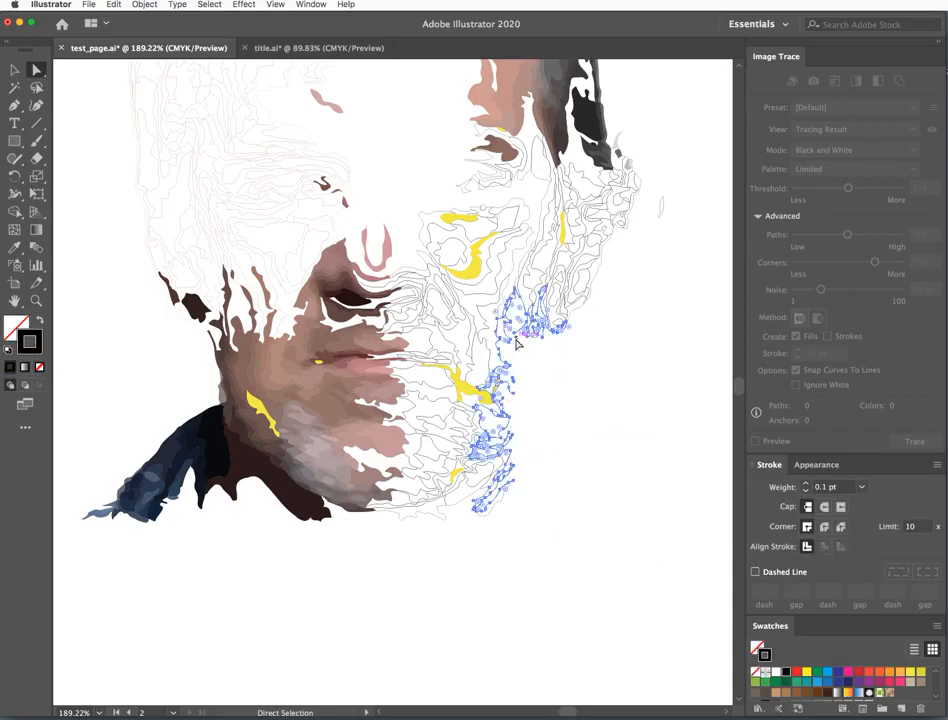
key("Delete")
left_click_drag(552, 455, 334, 516)
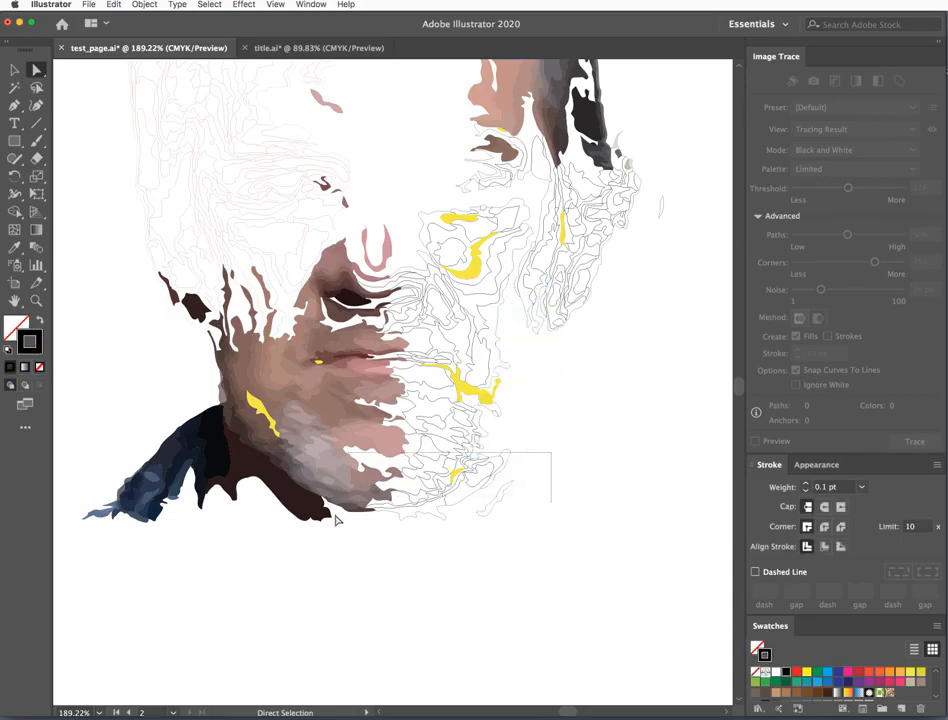
key("Delete")
Delete the collar, bearded jaw and chin shapes, and the shapes around the nostril and mouth.
mouse_move(500, 492)
left_mouse_down()
mouse_move(341, 540)
mouse_move(110, 451)
mouse_move(63, 406)
mouse_move(125, 372)
left_mouse_up()
key("Delete")
key("Delete")
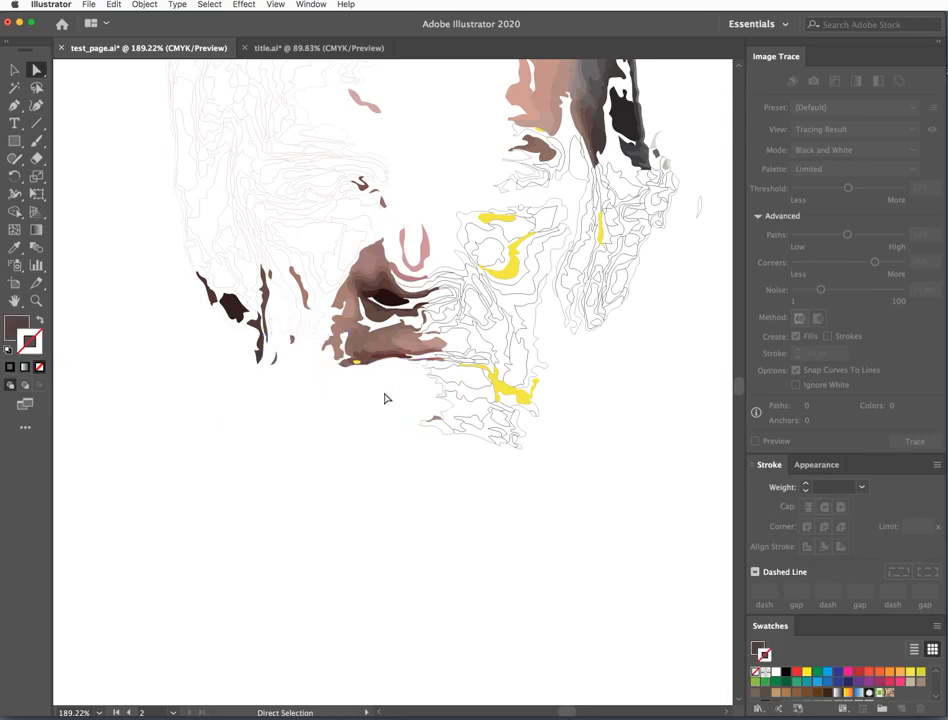
left_click_drag(385, 398, 434, 264)
key("Delete")
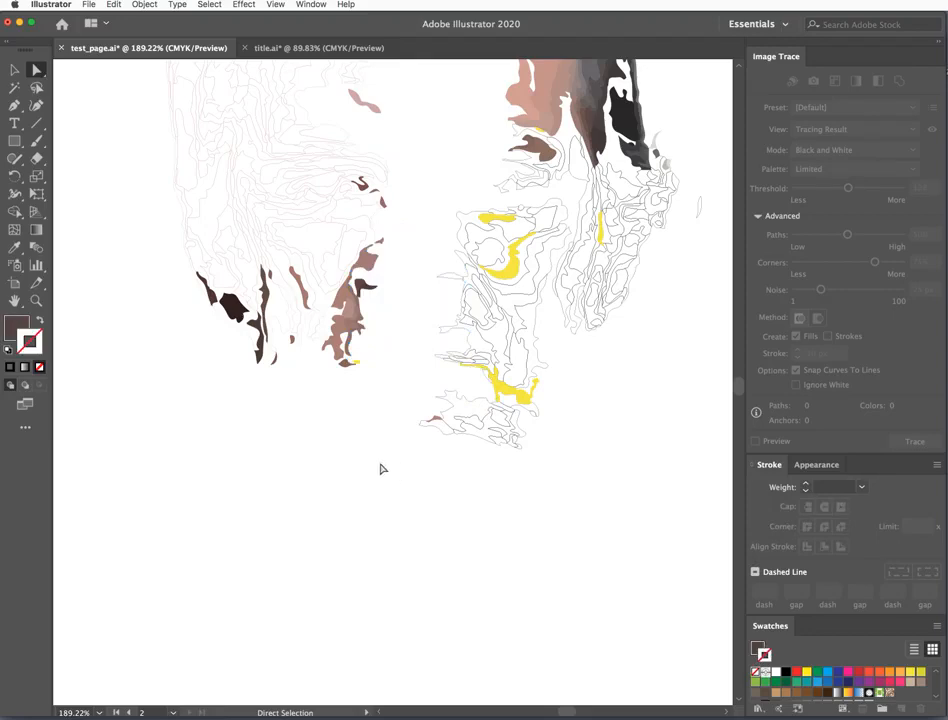
Delete the outlined cheek and ear shapes with their yellow accents, and the filled brown and dark strips just below the hair.
left_click_drag(381, 463, 470, 440)
mouse_move(408, 336)
left_mouse_down()
mouse_move(571, 314)
mouse_move(697, 134)
mouse_move(717, 169)
left_mouse_up()
key("Delete")
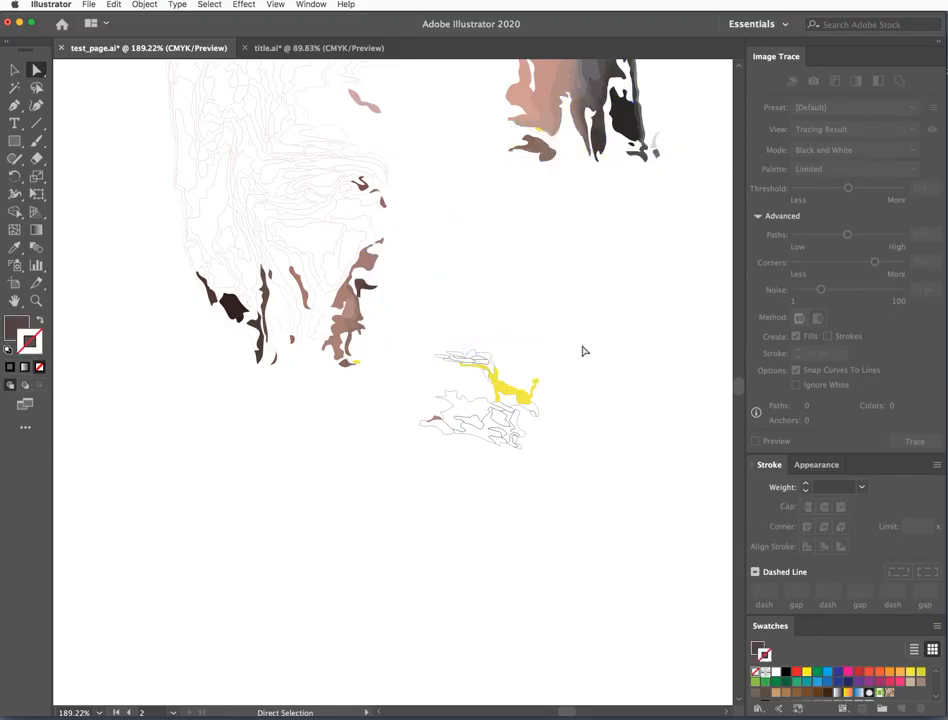
left_click_drag(461, 209, 709, 106)
key("Delete")
left_click(499, 219)
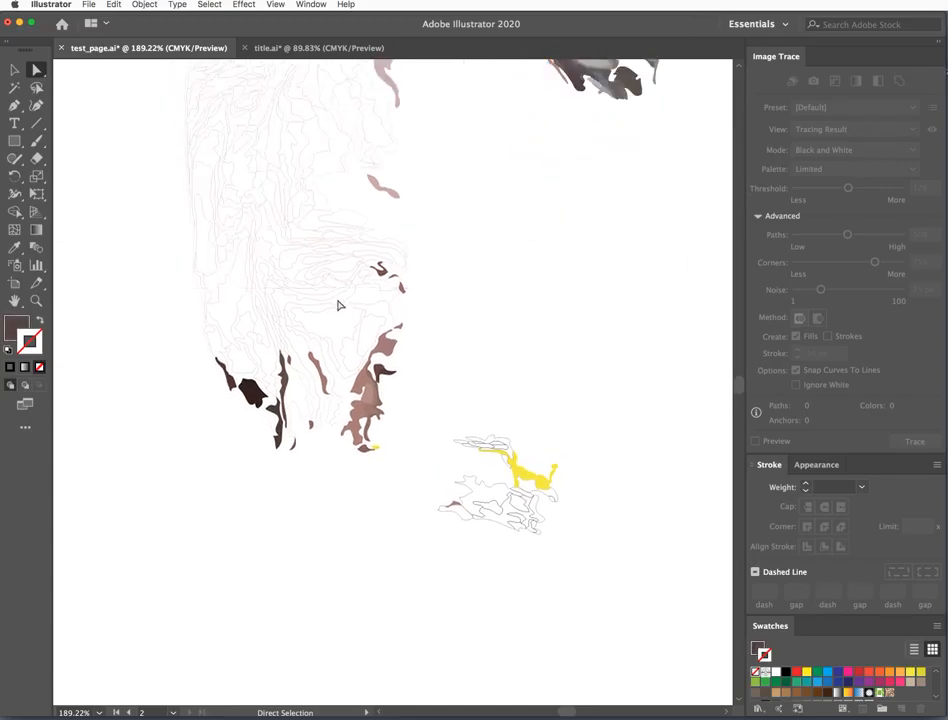
scroll(455, 290, "up", 5)
left_click_drag(158, 94, 687, 424)
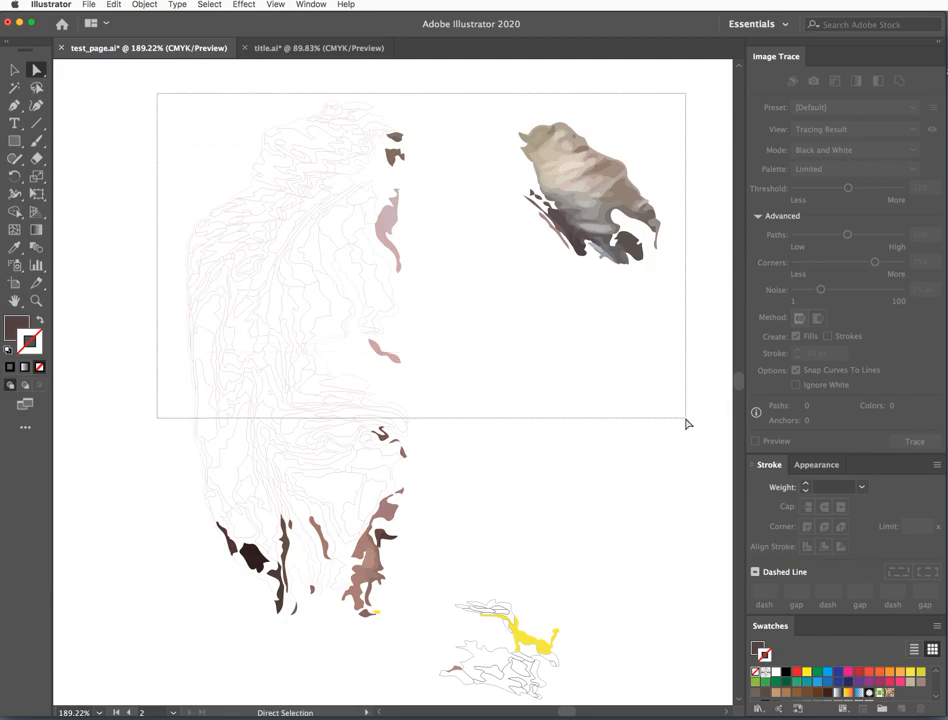
left_click_drag(687, 424, 687, 424)
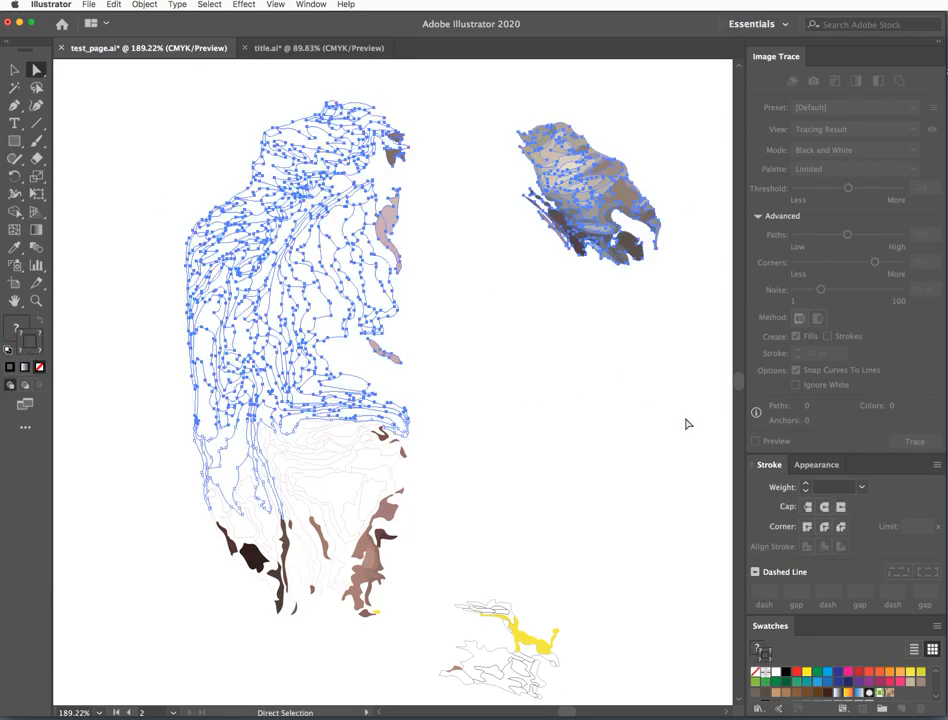
left_click(604, 385)
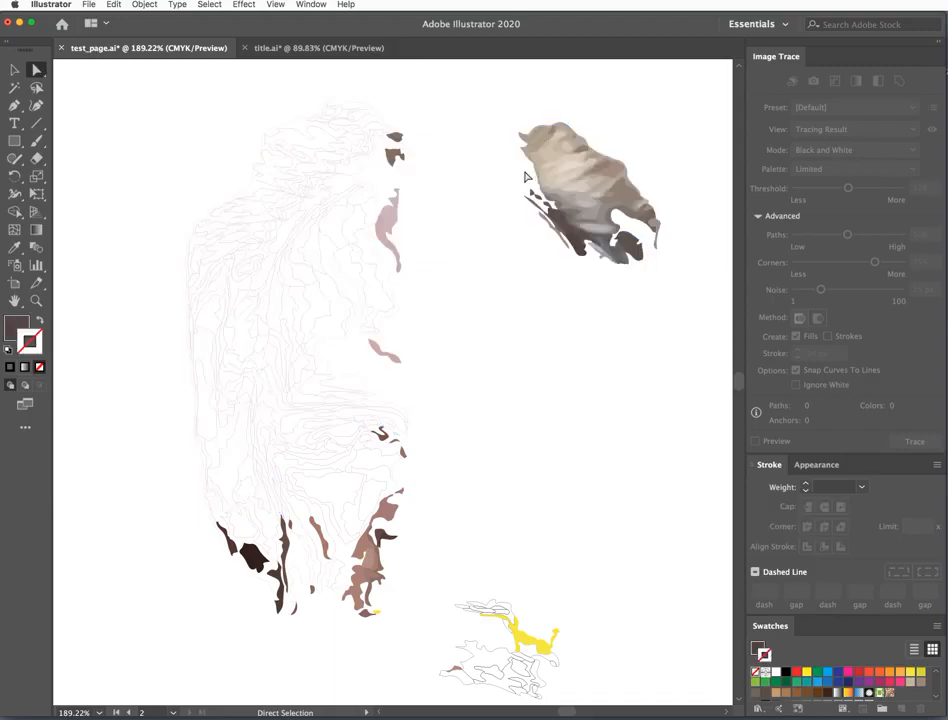
mouse_move(502, 112)
left_mouse_down()
mouse_move(673, 271)
mouse_move(689, 305)
left_mouse_up()
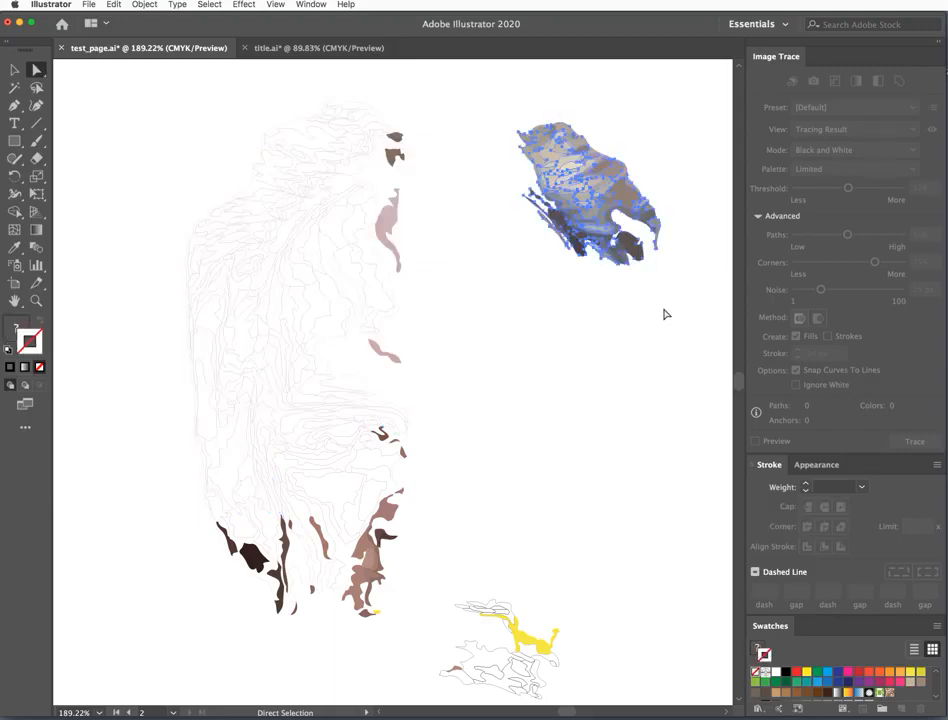
key("v")
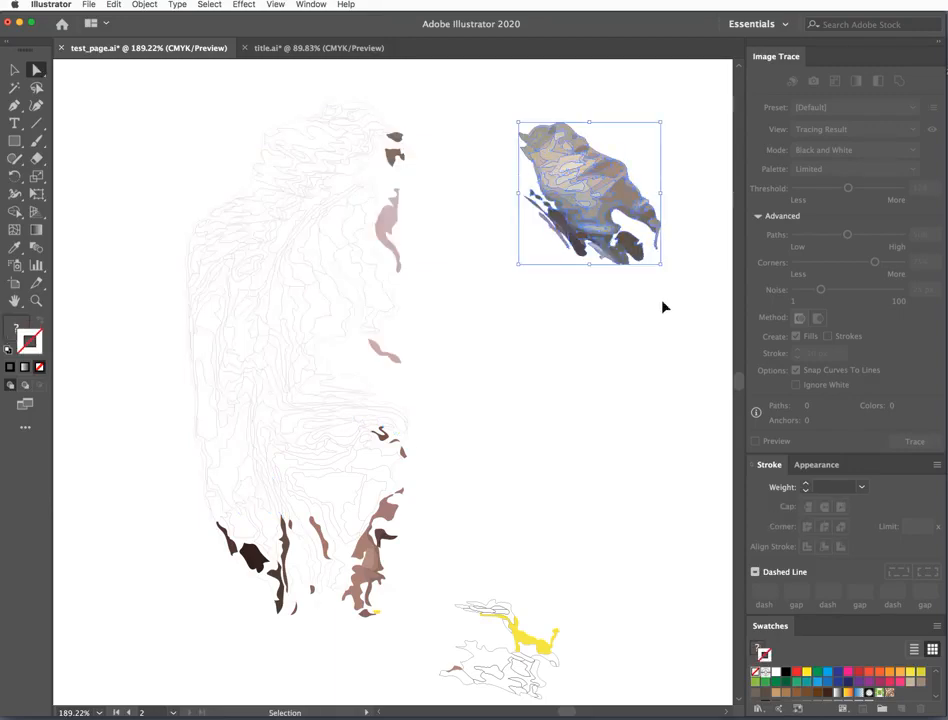
key("a")
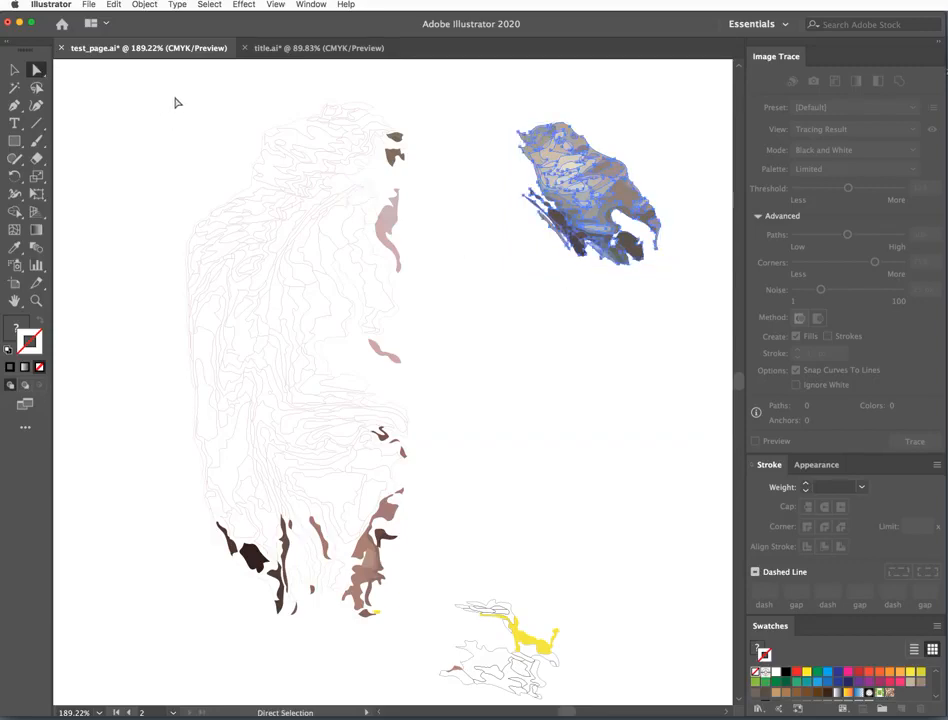
Delete the outlined hair, forehead and cheek shapes plus the dark strips beneath, sparing the brown fragment and the few outlines attached to it.
mouse_move(182, 97)
left_mouse_down()
mouse_move(409, 264)
mouse_move(433, 317)
left_mouse_up()
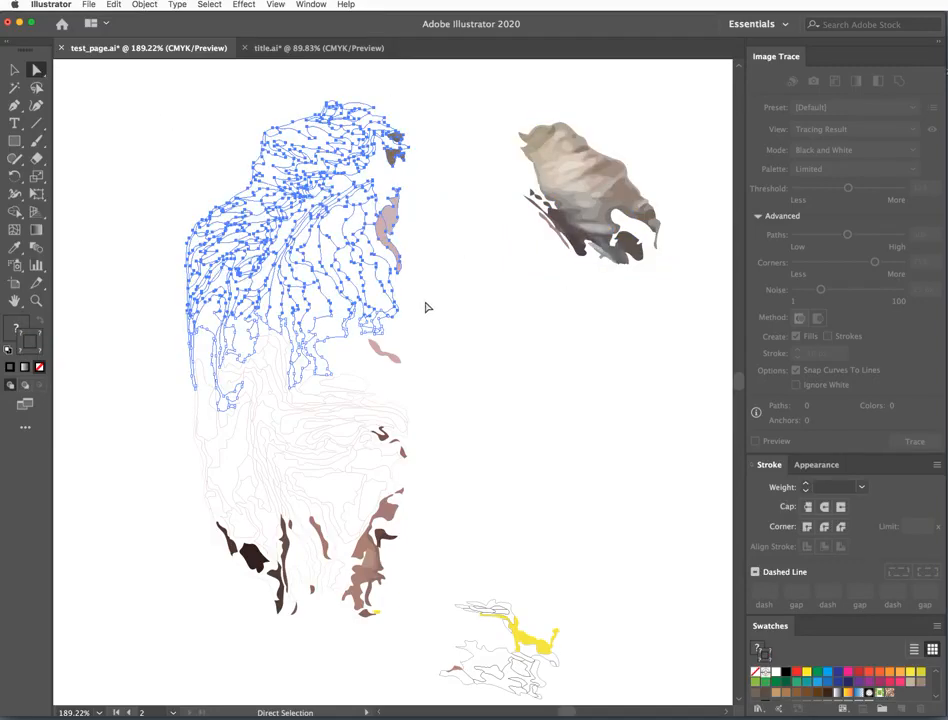
key("Delete")
left_click(163, 320)
left_click_drag(135, 284, 448, 475)
key("Delete")
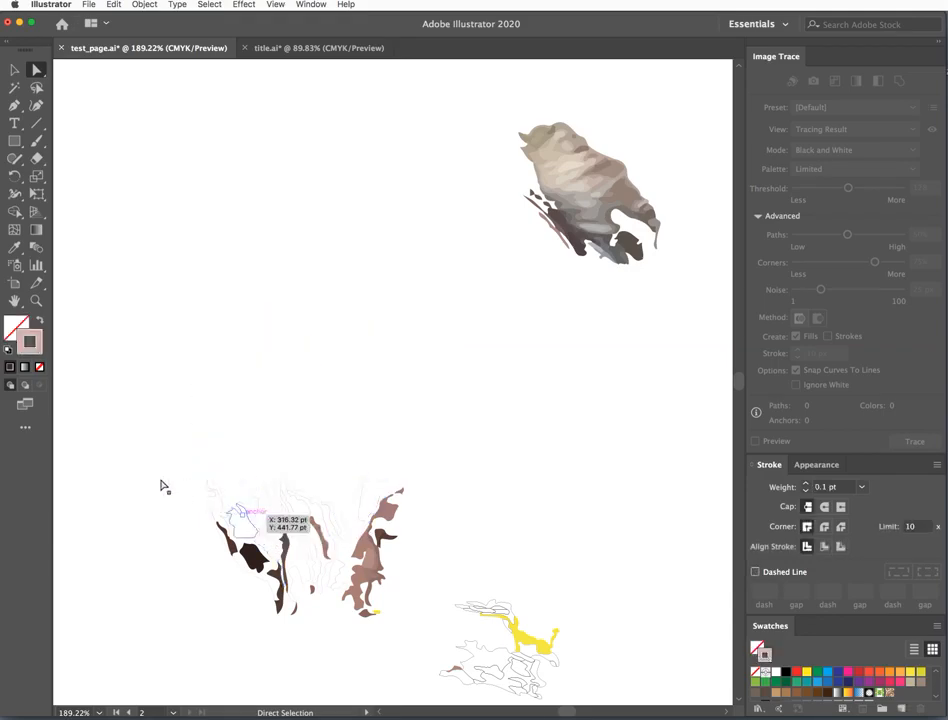
left_click_drag(155, 453, 320, 642)
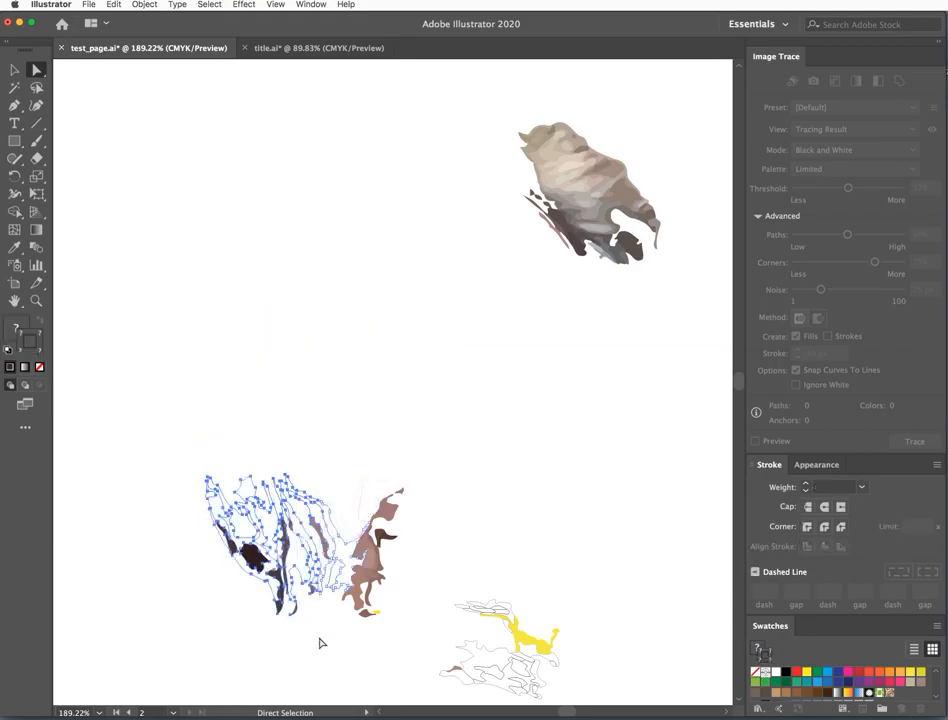
key("Delete")
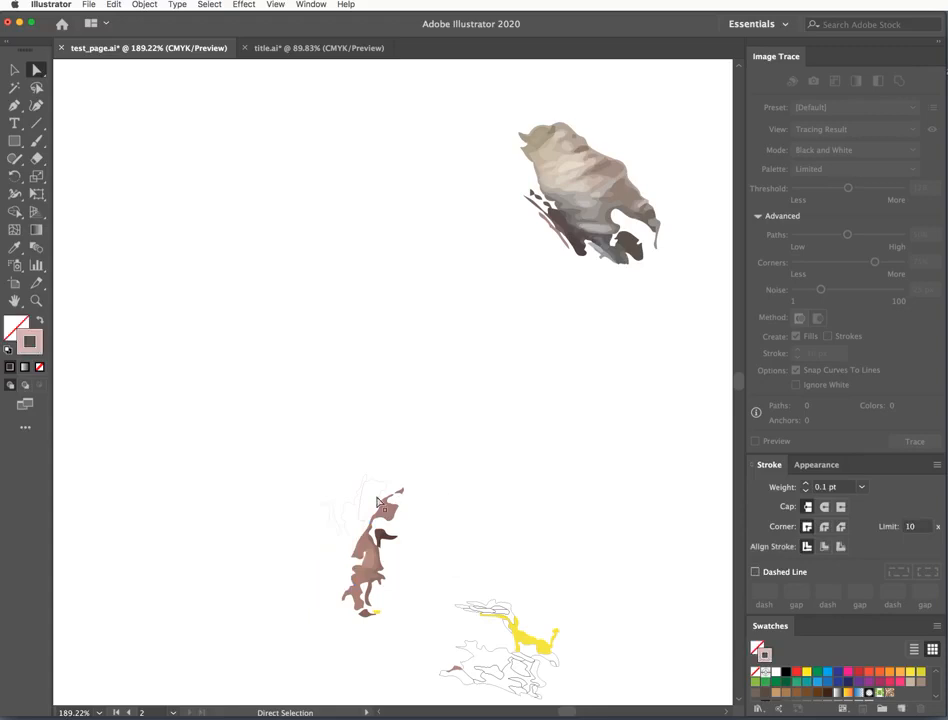
Select the brown fragment with its attached outlines and move it up and to the left into empty space.
left_click(15, 69)
left_click_drag(279, 449, 423, 630)
left_click_drag(372, 562, 258, 409)
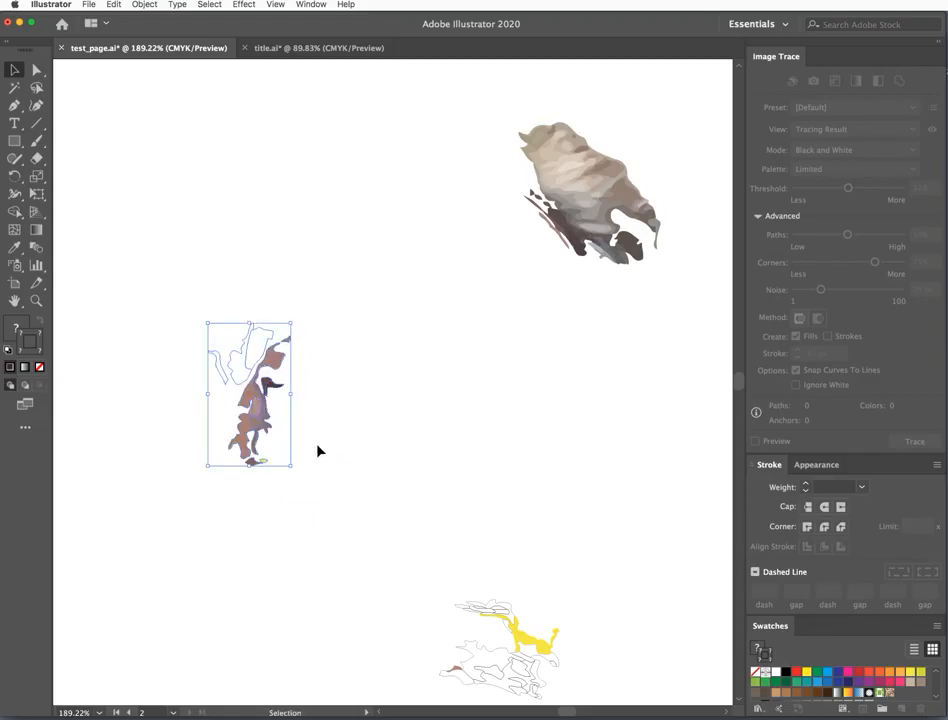
key("a")
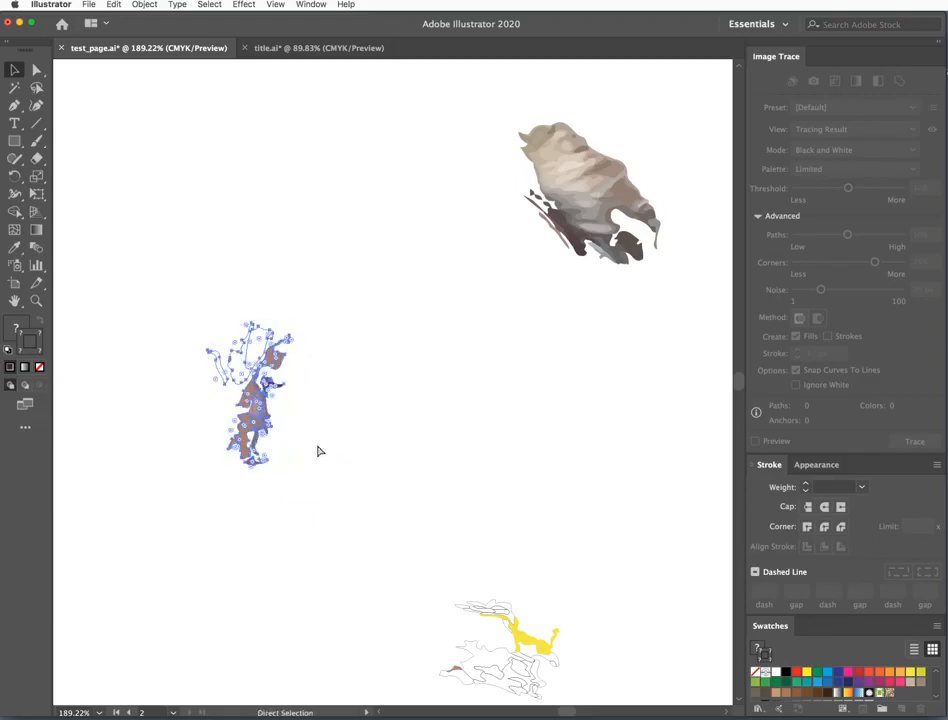
key("v")
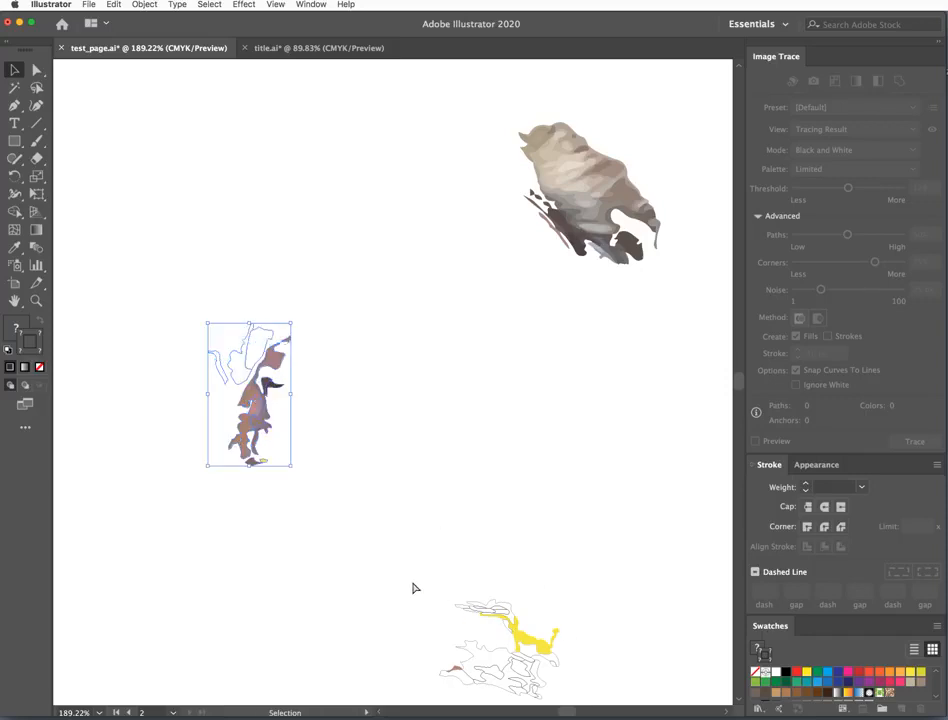
key("a")
key("v")
Move the yellow outlined fragment and the hair fragment beside the brown one so that all three form a horizontal row.
mouse_move(377, 554)
left_mouse_down()
mouse_move(518, 628)
mouse_move(573, 712)
mouse_move(588, 662)
left_mouse_up()
key("a")
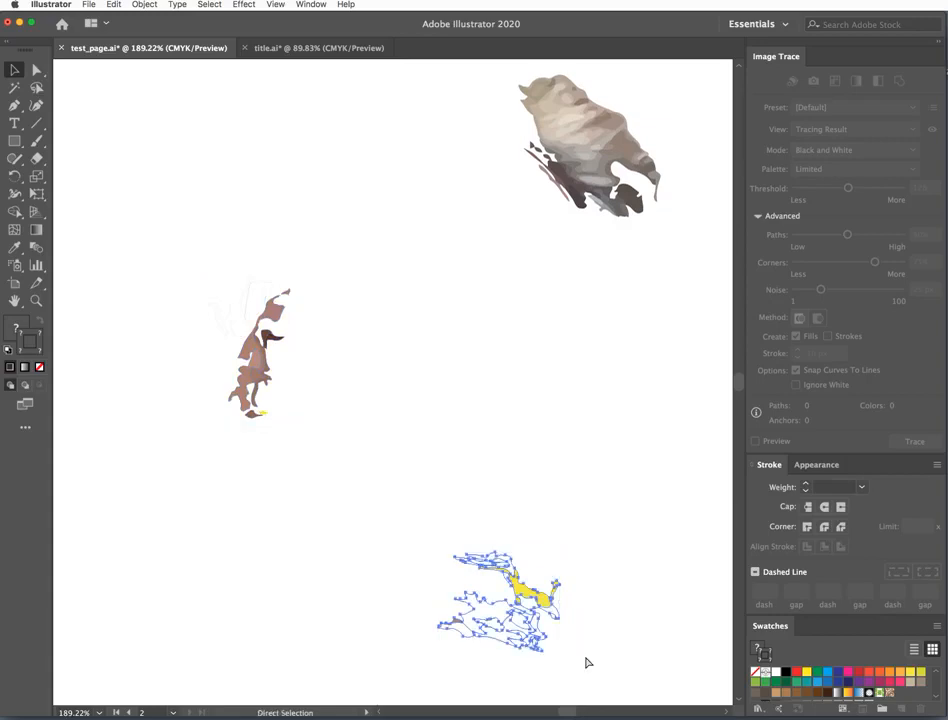
key("v")
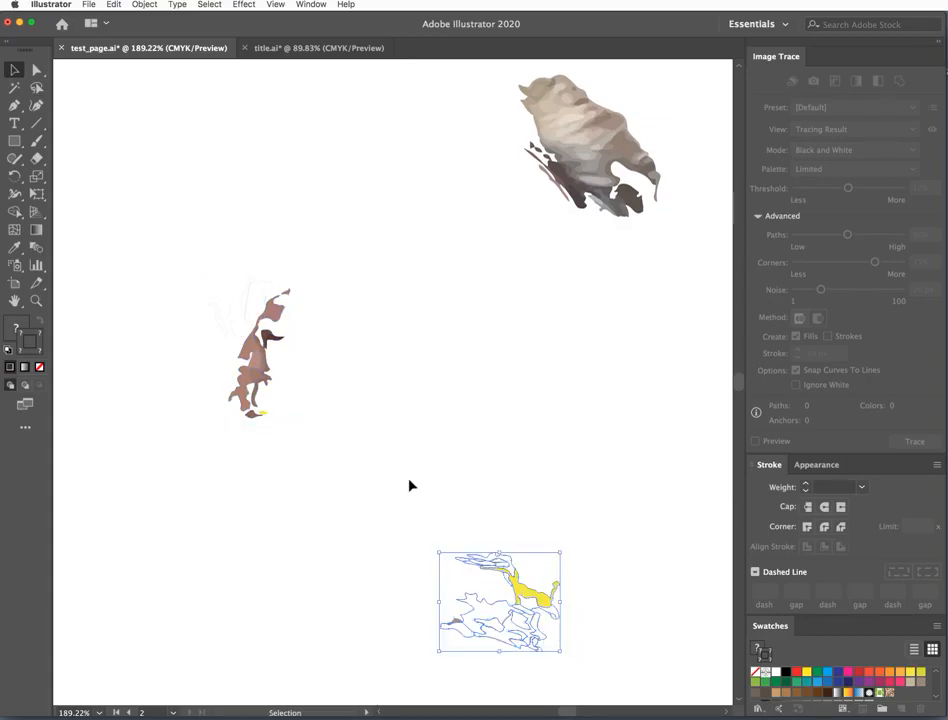
scroll(411, 473, "up", 3)
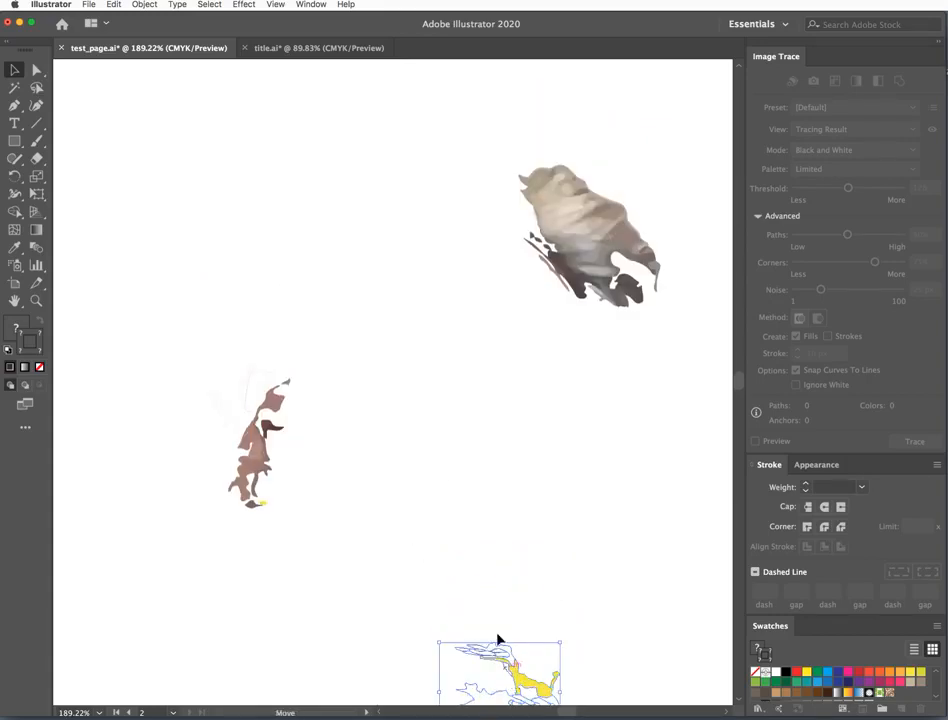
left_click_drag(498, 640, 362, 62)
left_click_drag(265, 456, 239, 108)
left_click_drag(332, 366, 361, 549)
left_click_drag(573, 373, 515, 240)
key("a")
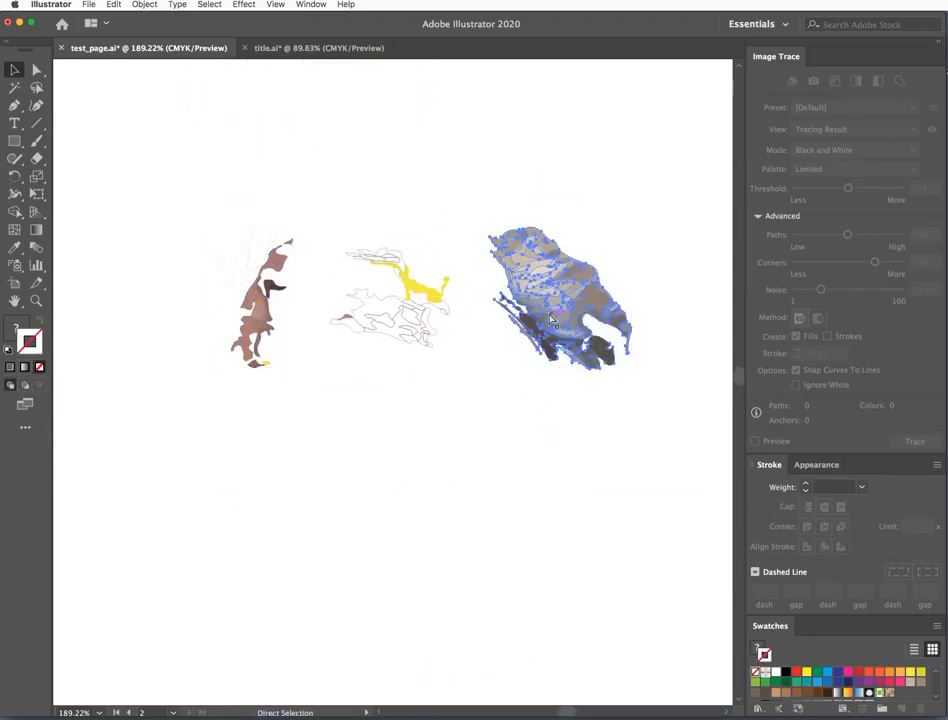
Spread the three fragments apart along the upper edge of the artboard.
key("super+0")
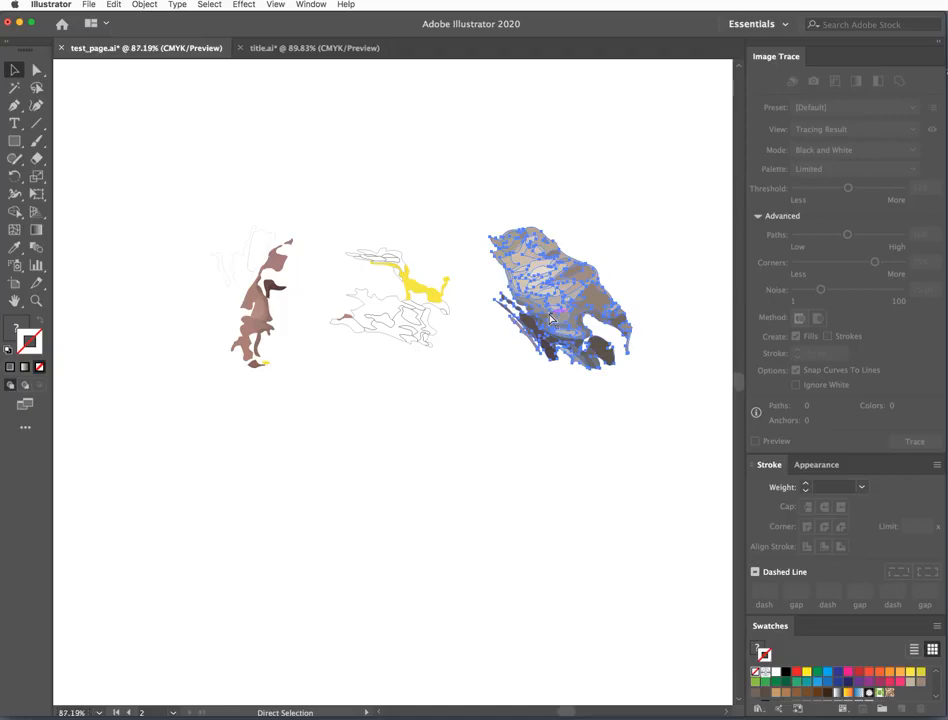
key("v")
left_click_drag(440, 211, 497, 108)
left_click_drag(372, 203, 387, 93)
left_click_drag(305, 203, 268, 161)
left_click(350, 253)
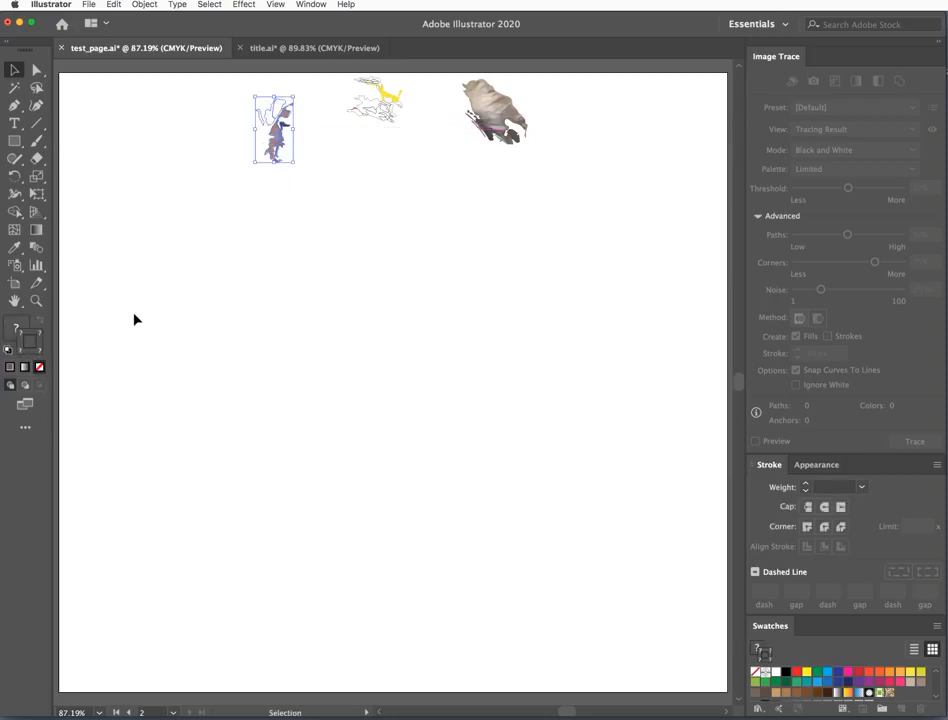
On the brown fragment, delete one segment of the narrow leftmost outline so it becomes an open path.
left_click(36, 300)
left_click_drag(231, 88, 330, 199)
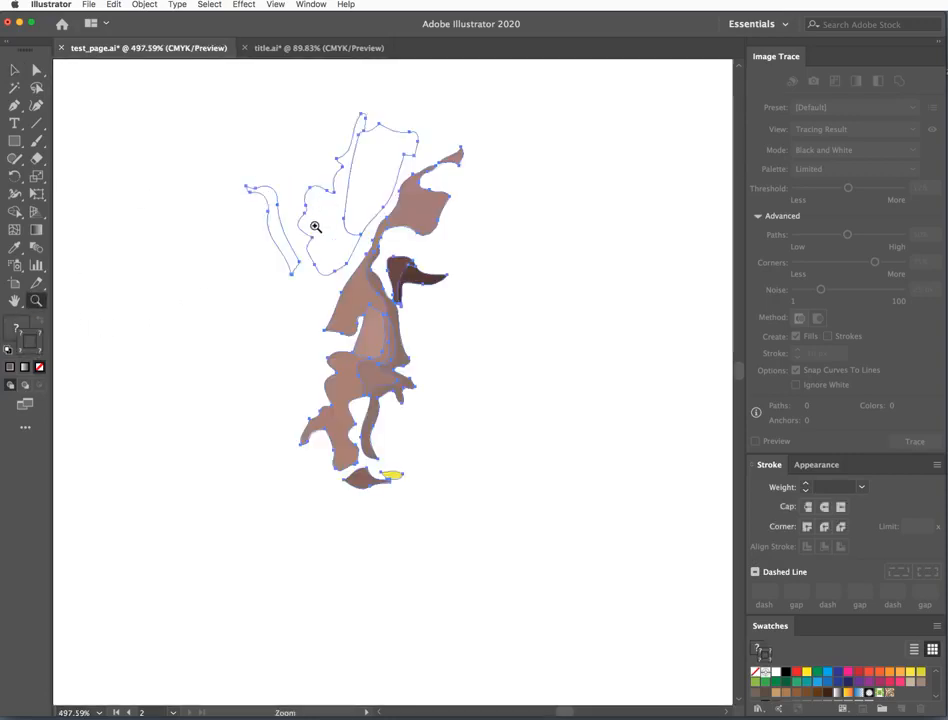
left_click(37, 71)
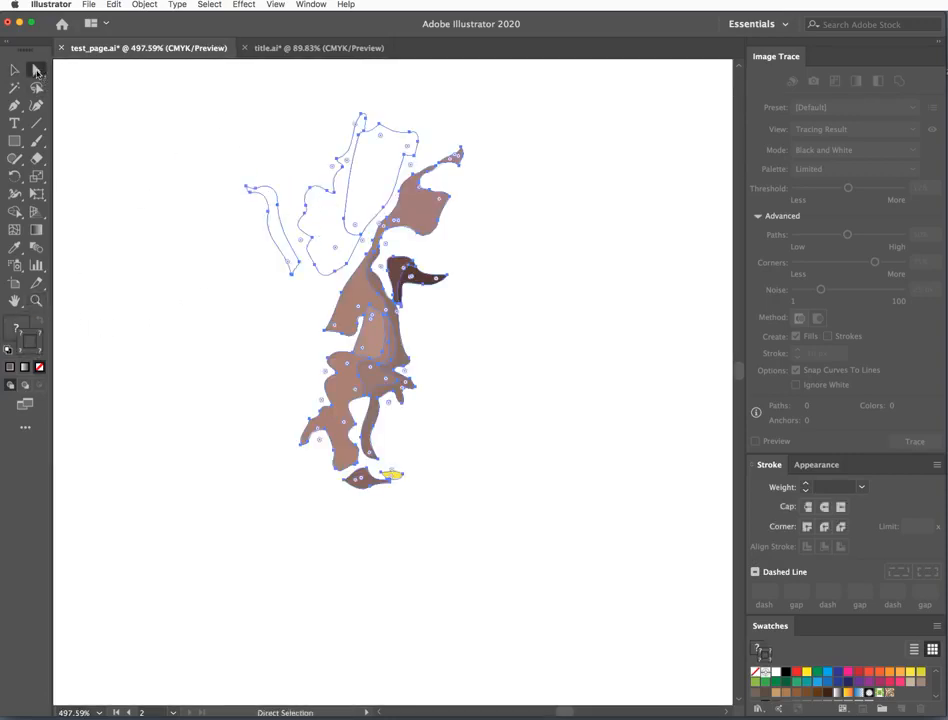
left_click(258, 283)
left_click(368, 310)
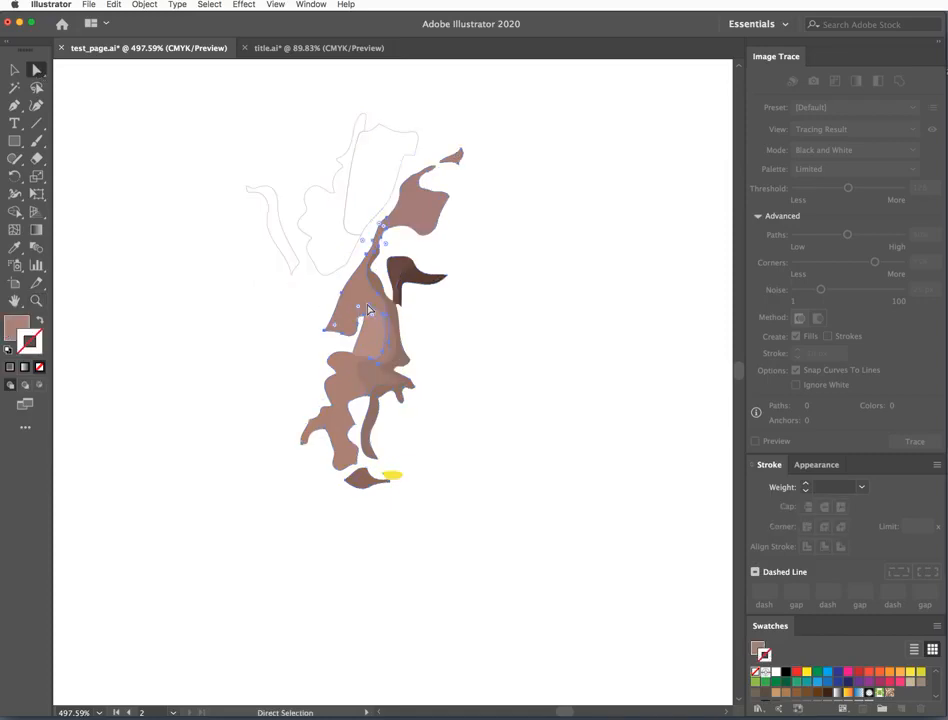
left_click(305, 221)
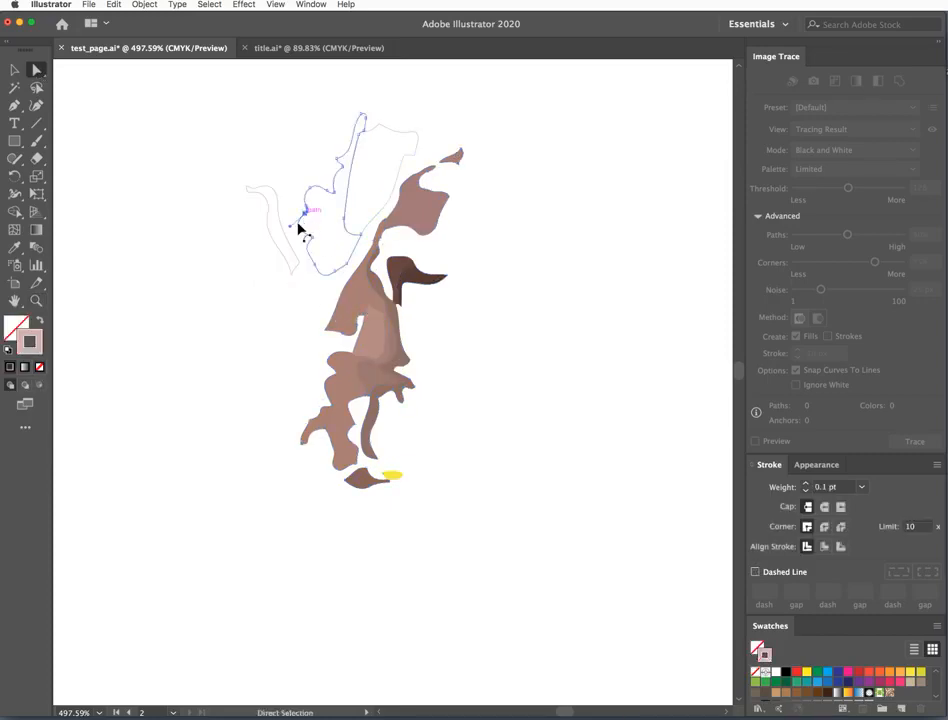
left_click(225, 247)
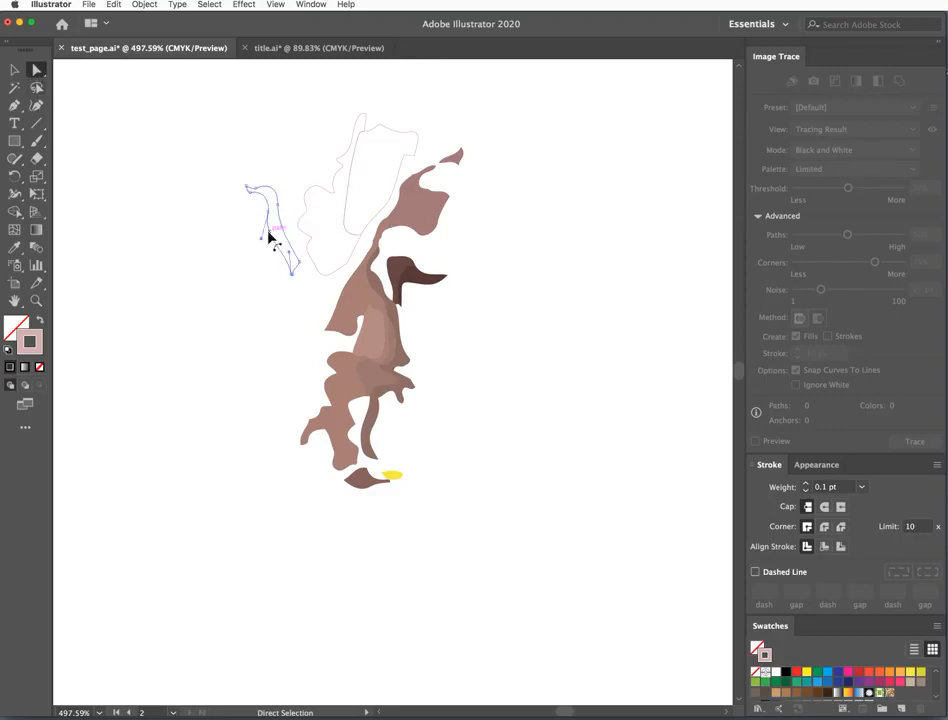
key("Delete")
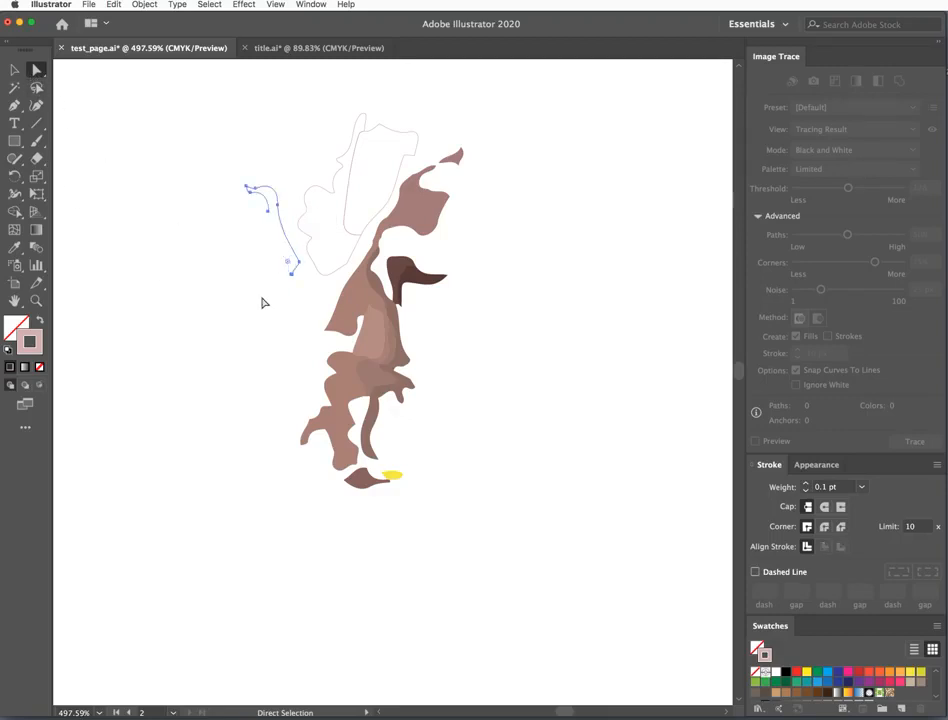
left_click(247, 314)
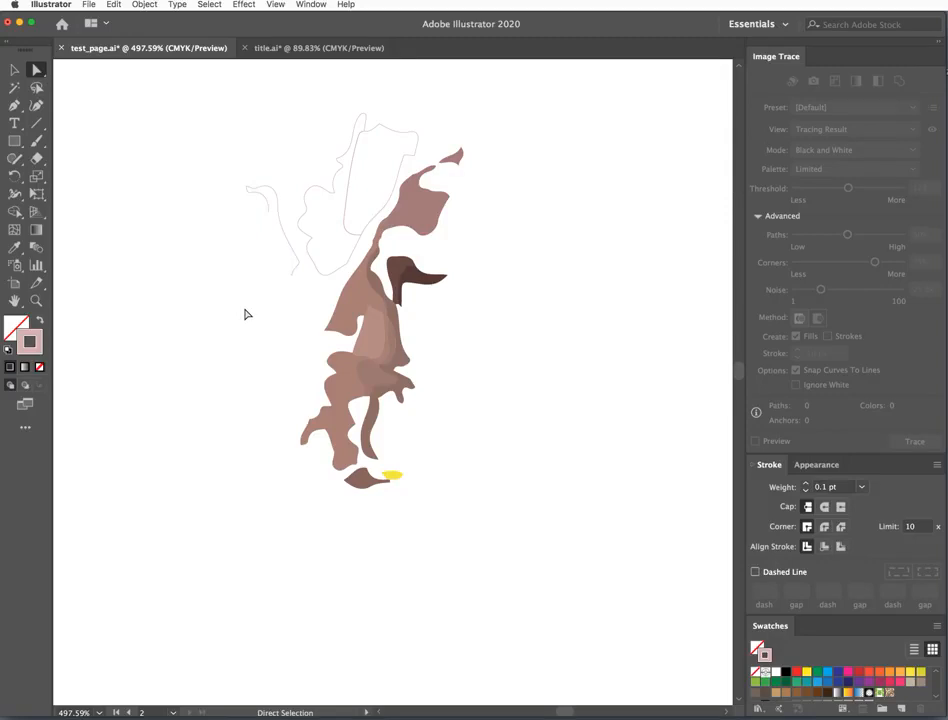
Set the open path's stroke weight to 1 pt and give it a round cap.
left_click(279, 221)
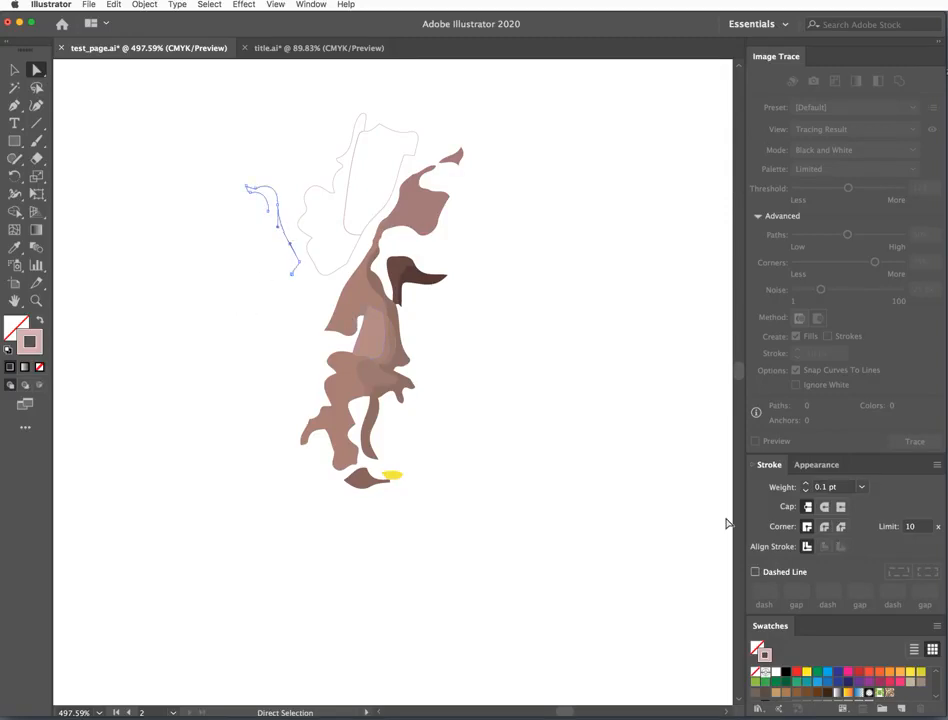
left_click(806, 484)
left_click(824, 506)
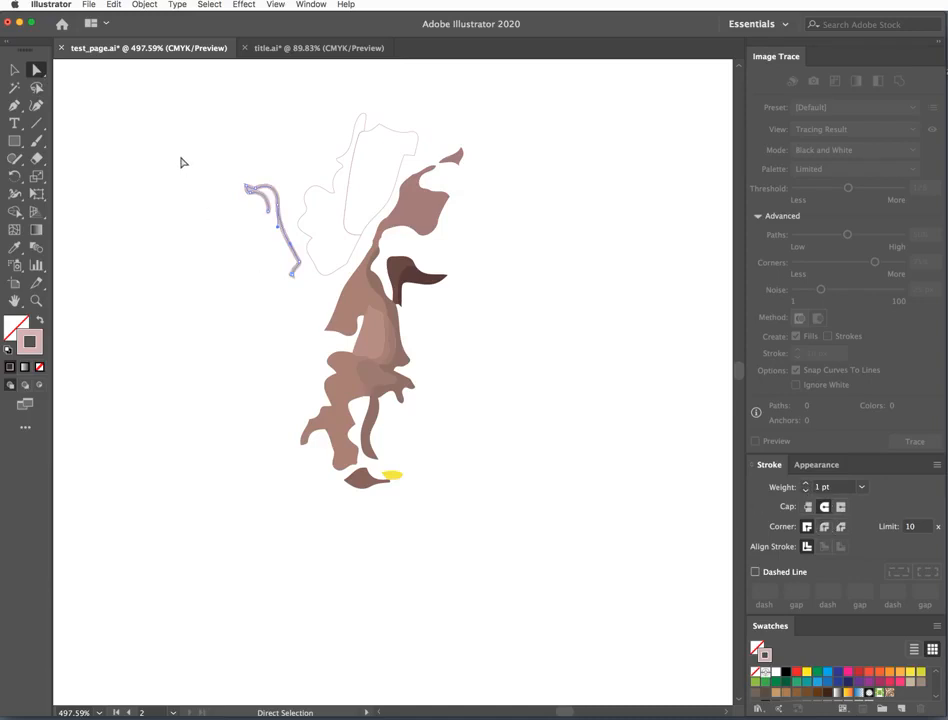
Ungroup the brown fragment so that its shapes can be moved individually.
left_click(14, 69)
left_click(114, 148)
left_click_drag(275, 195, 277, 253)
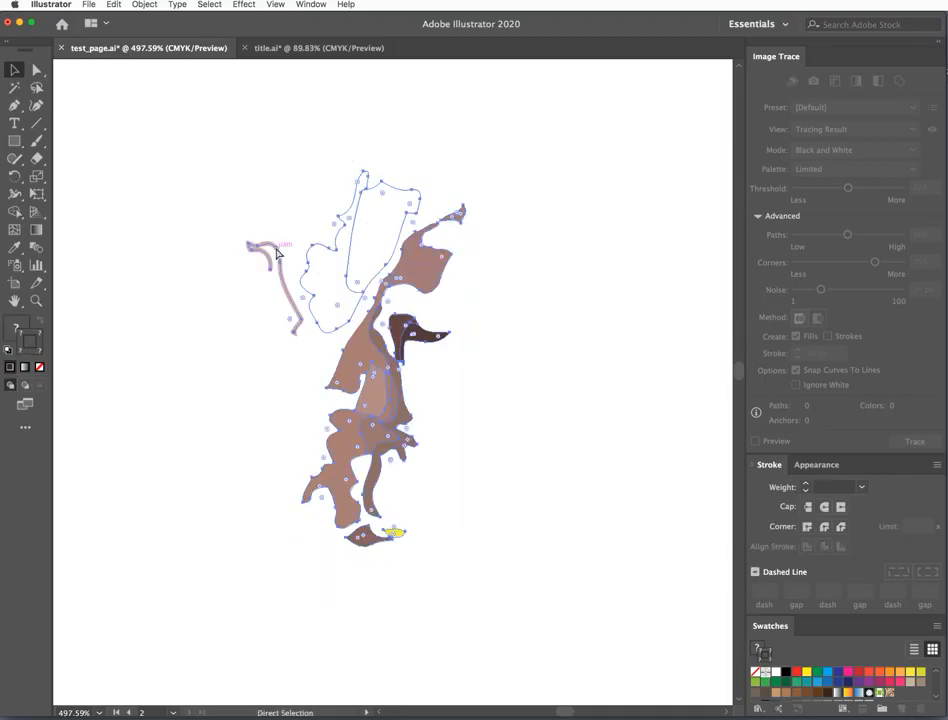
key("super+z")
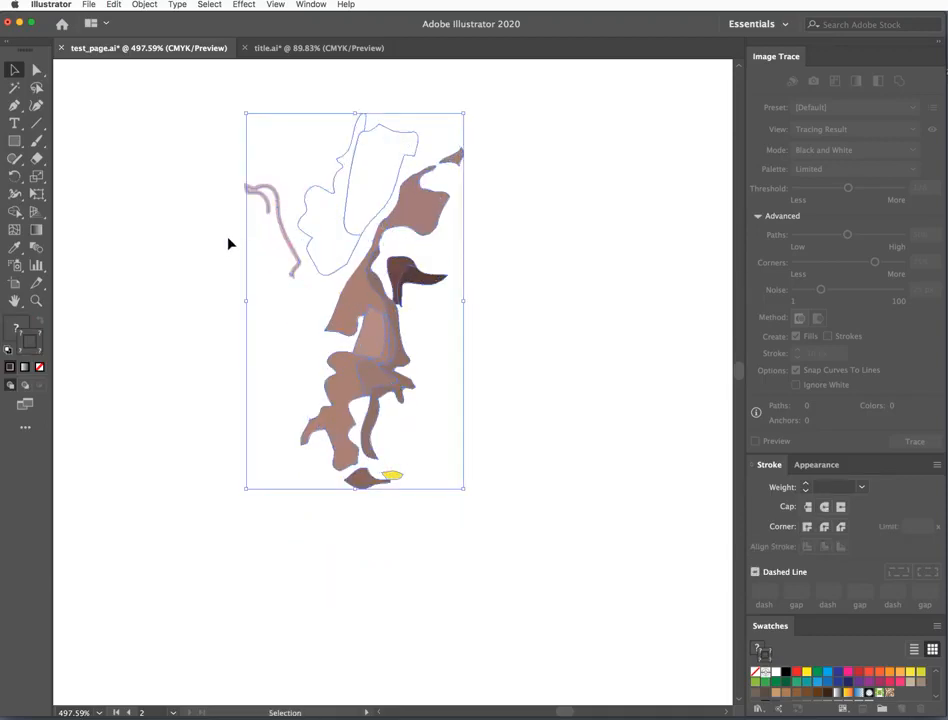
left_click(144, 4)
left_click(152, 70)
Move the thick pink line down beside the brown fragment, enlarge it, and adjust its position.
left_click(279, 228)
left_click_drag(281, 230, 288, 275)
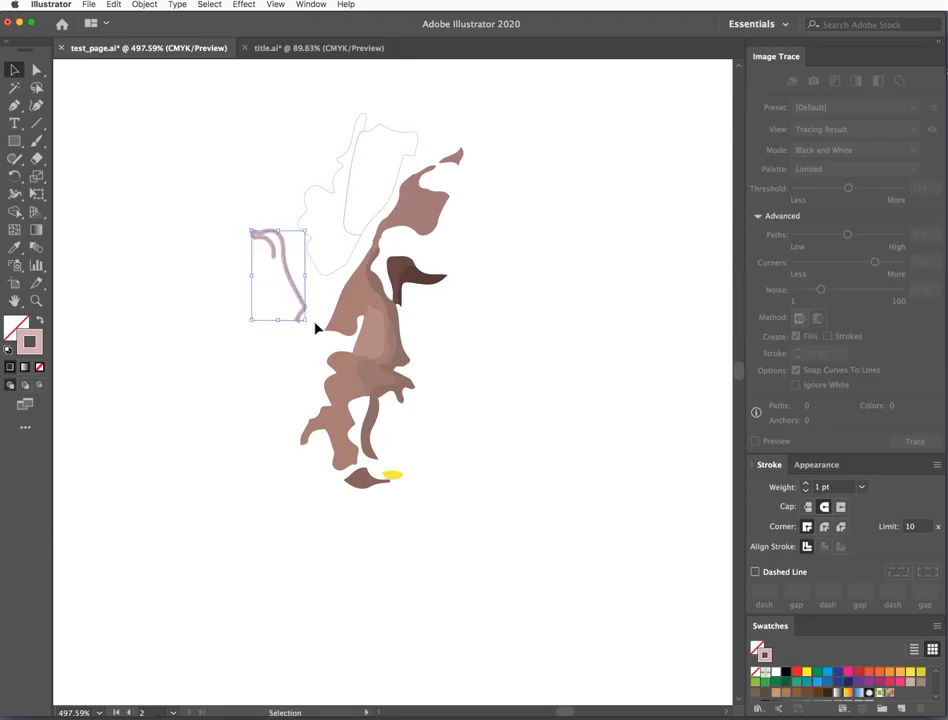
mouse_move(304, 321)
left_mouse_down()
mouse_move(345, 377)
mouse_move(337, 373)
left_mouse_up()
left_click_drag(307, 296, 293, 284)
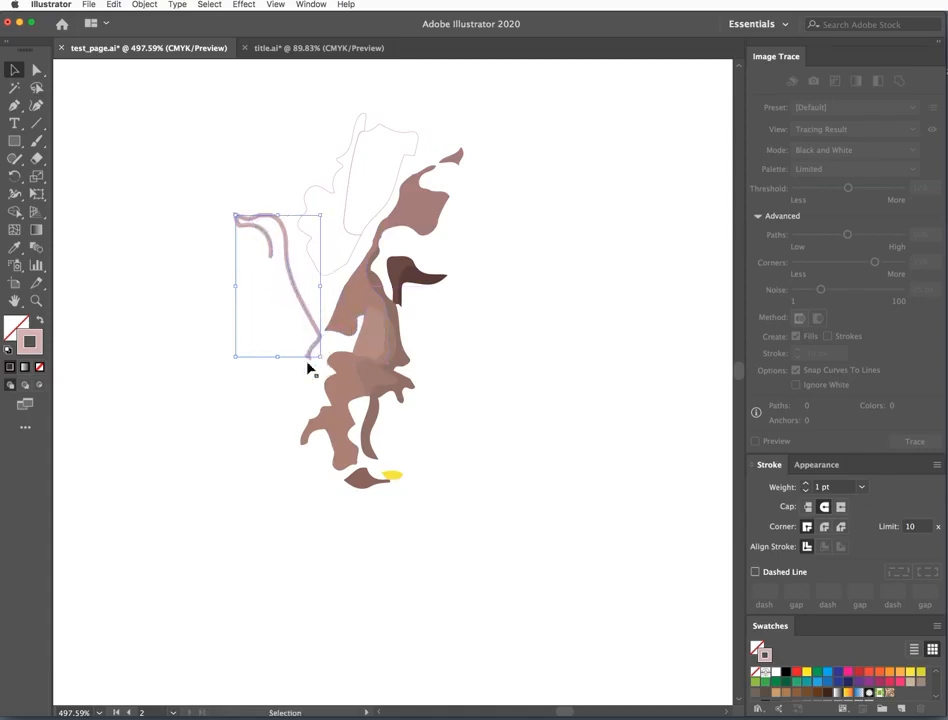
left_click(459, 400)
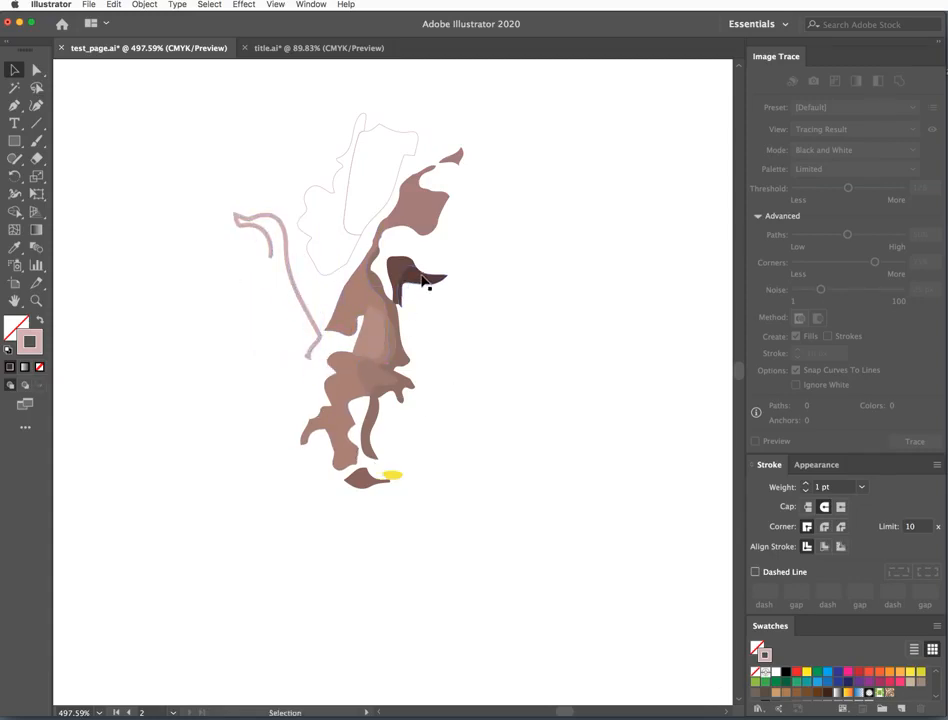
Move the curved dark brown shape out to the side of the figure, enlarge it, and deselect it.
mouse_move(428, 297)
left_mouse_down()
mouse_move(468, 288)
mouse_move(508, 252)
mouse_move(501, 236)
mouse_move(488, 226)
mouse_move(413, 305)
left_mouse_up()
left_click(497, 381)
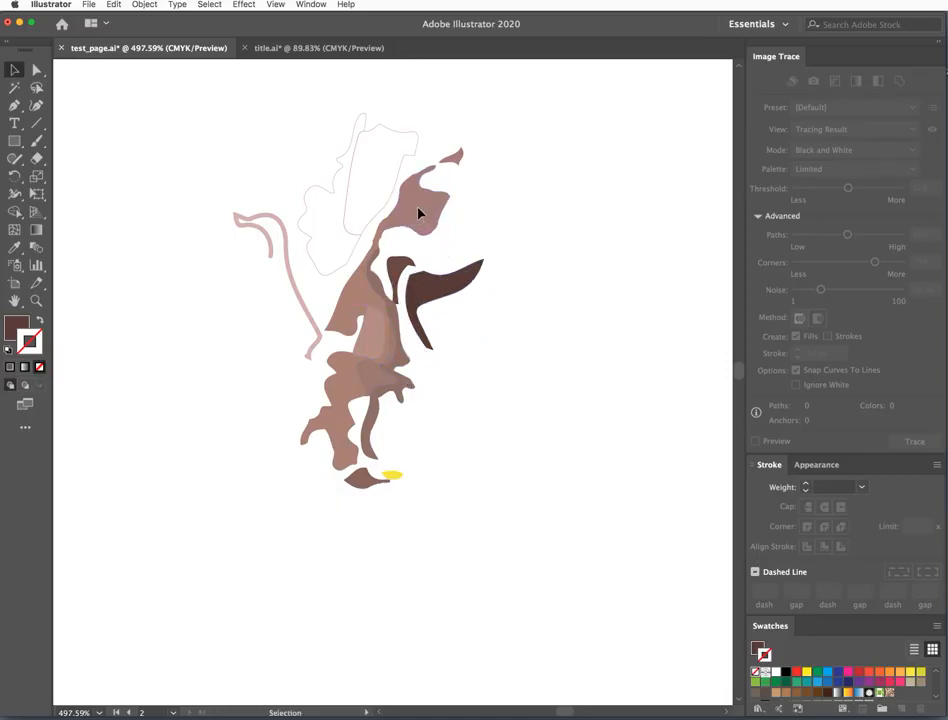
Fill the two upper brown shapes of the figure with black and leave them without a stroke.
left_click(440, 190)
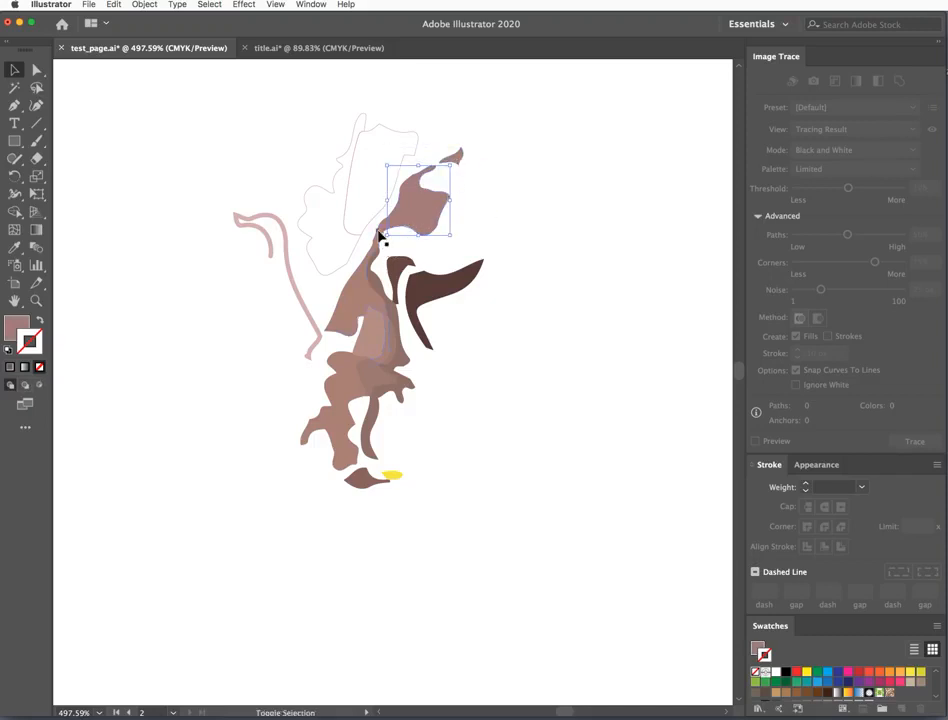
left_click(368, 278, "shift")
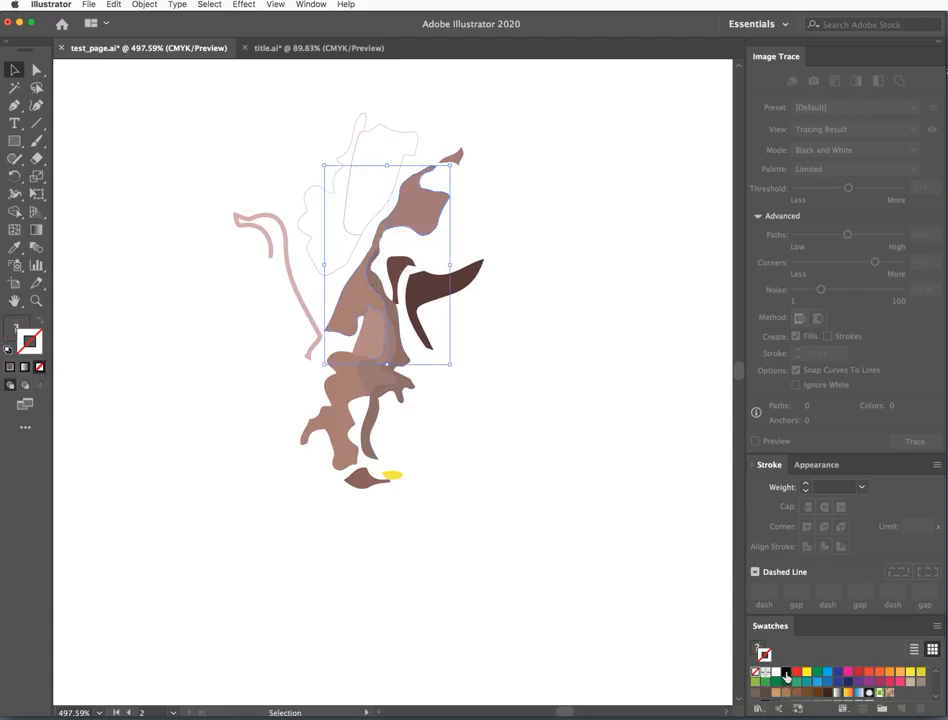
key("super+8")
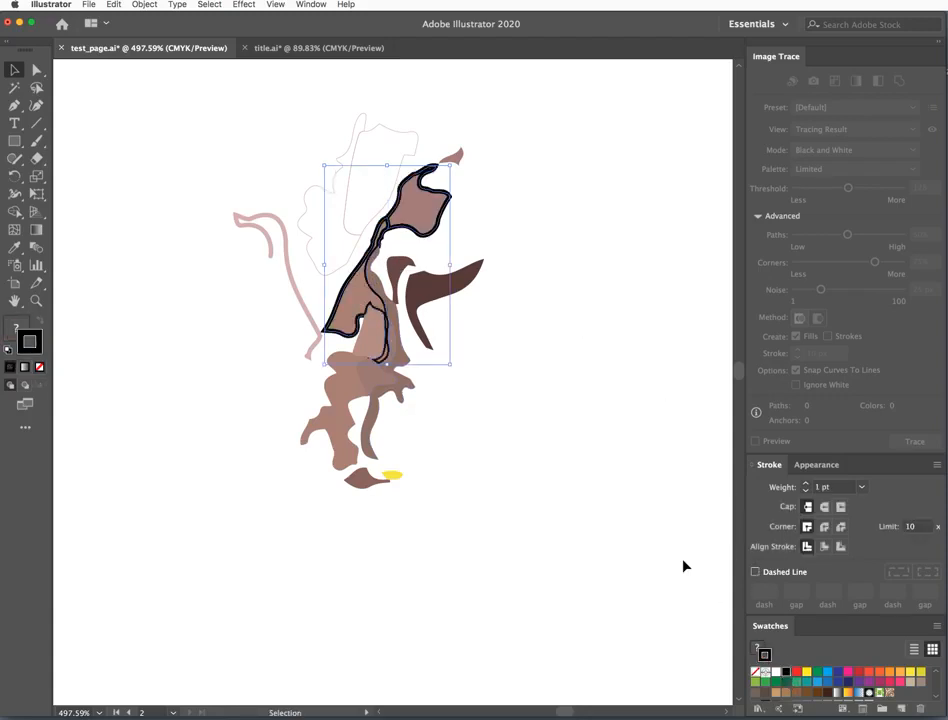
left_click(758, 649)
left_click(786, 672)
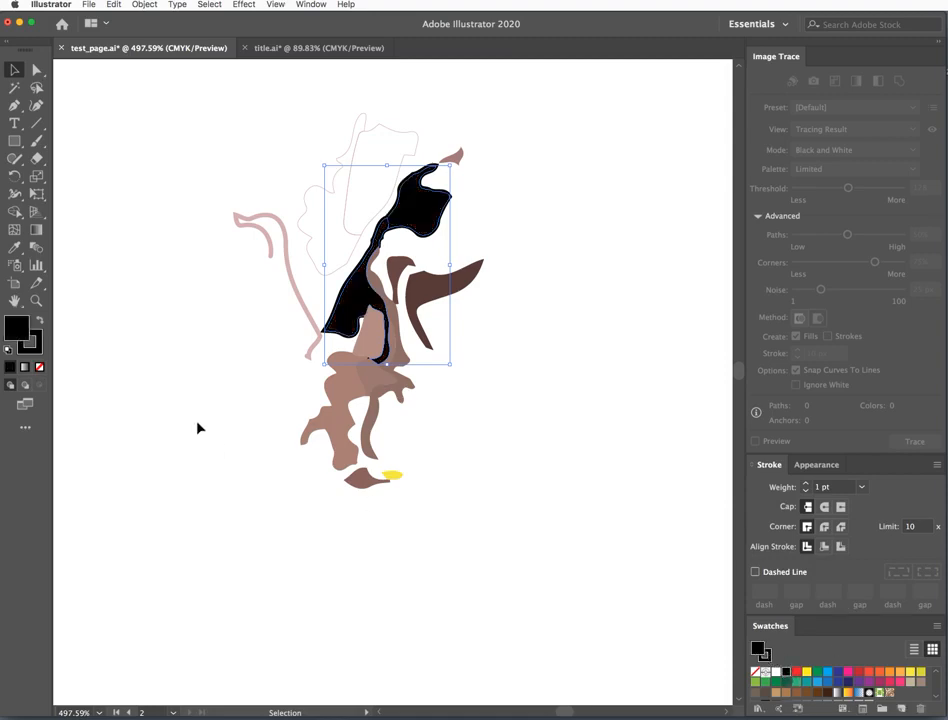
left_click(36, 346)
left_click(40, 367)
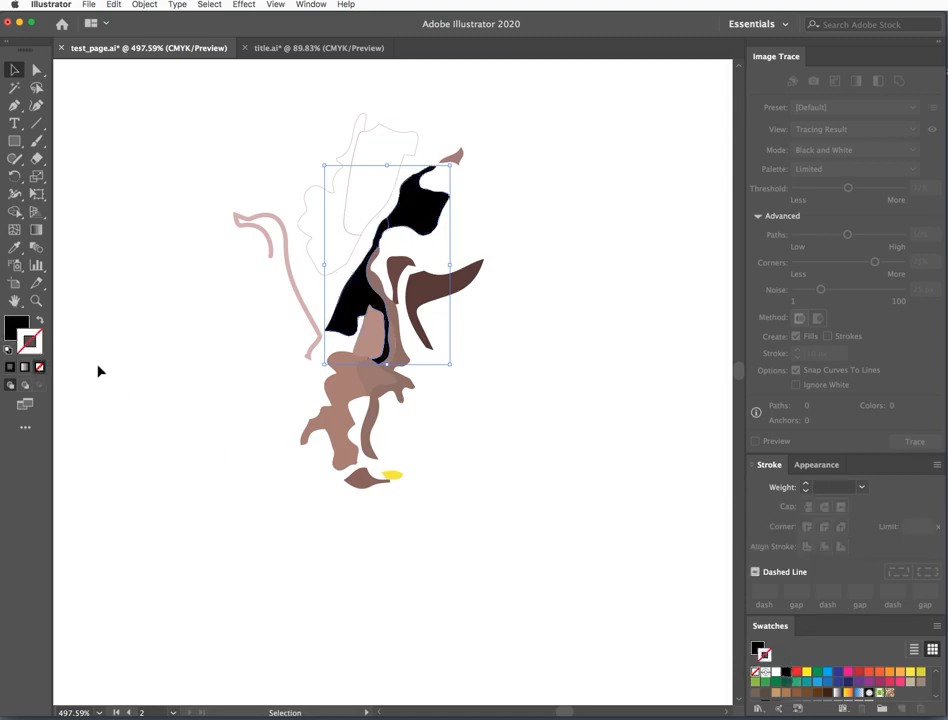
left_click(104, 369)
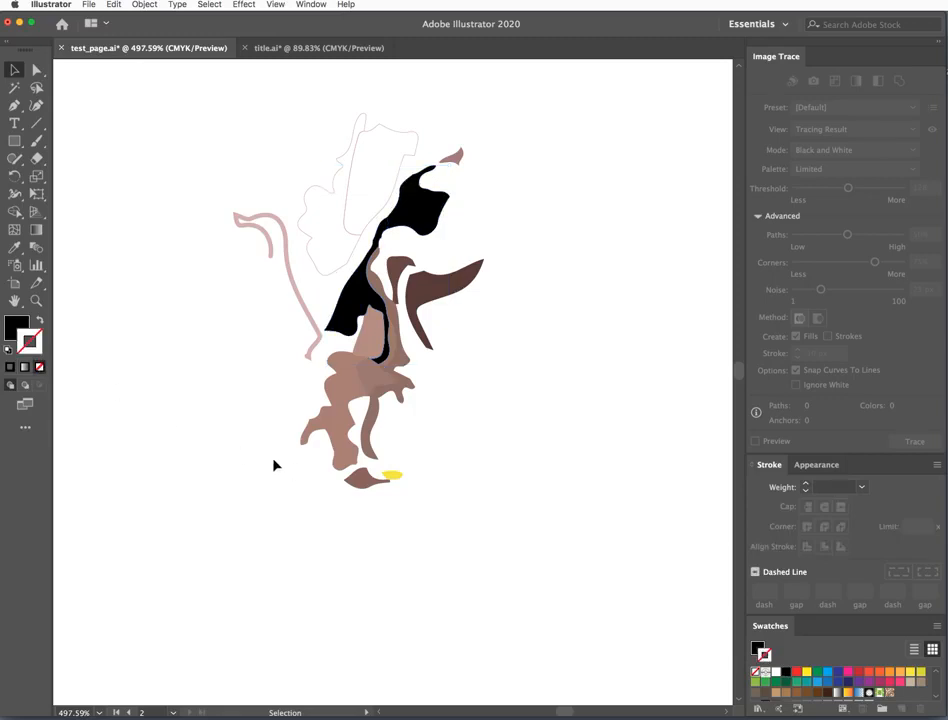
Delete the lower brown shapes of the figure, keeping the small brown leaf shape and the yellow ellipse.
left_click(36, 69)
left_click_drag(283, 390, 402, 447)
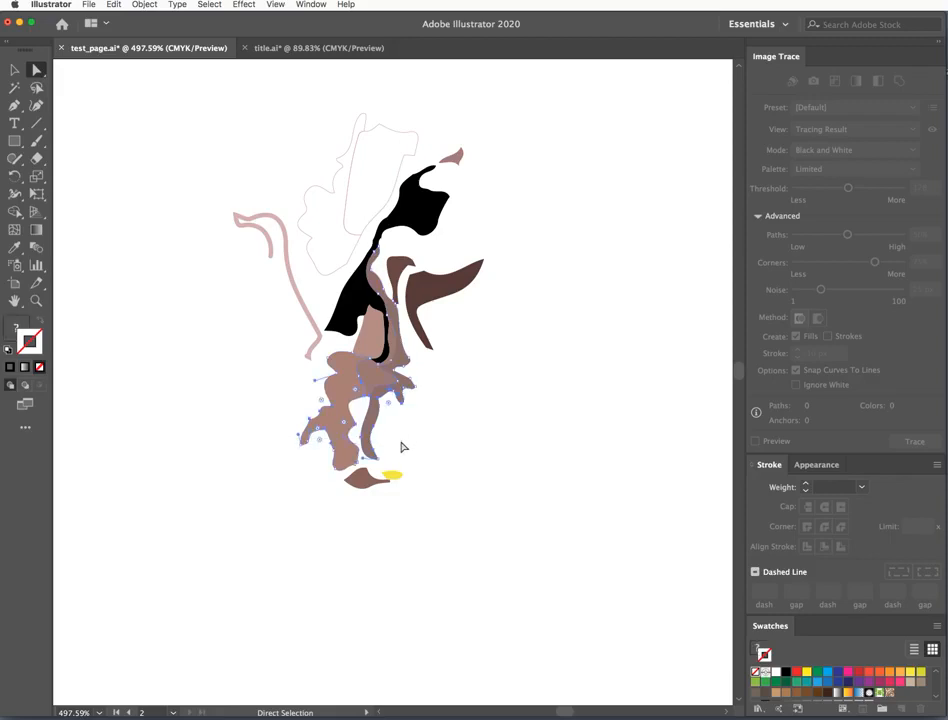
key("Delete")
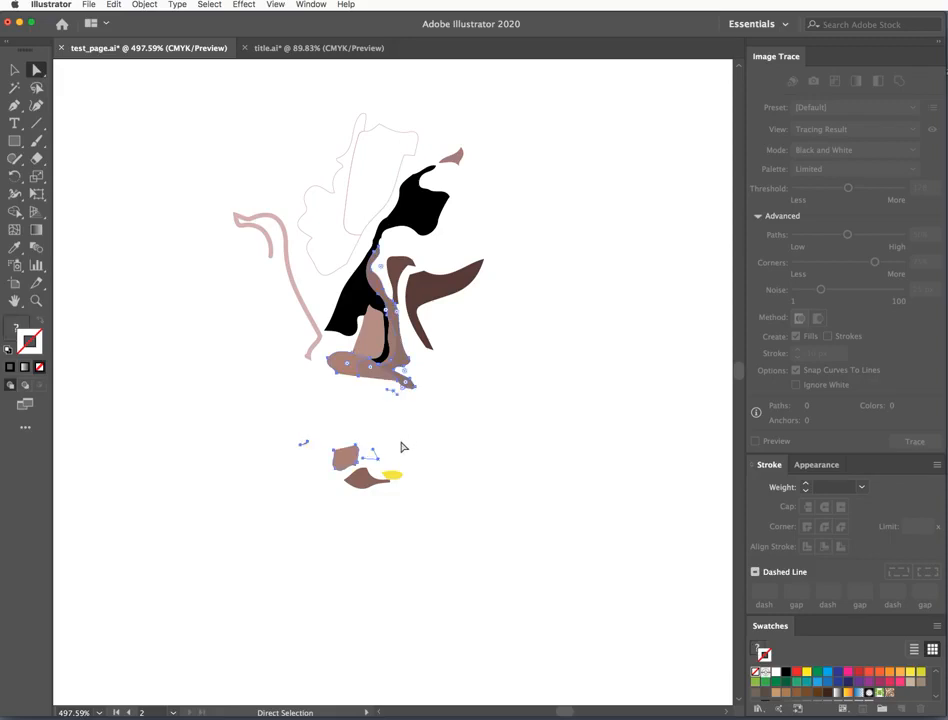
key("Delete")
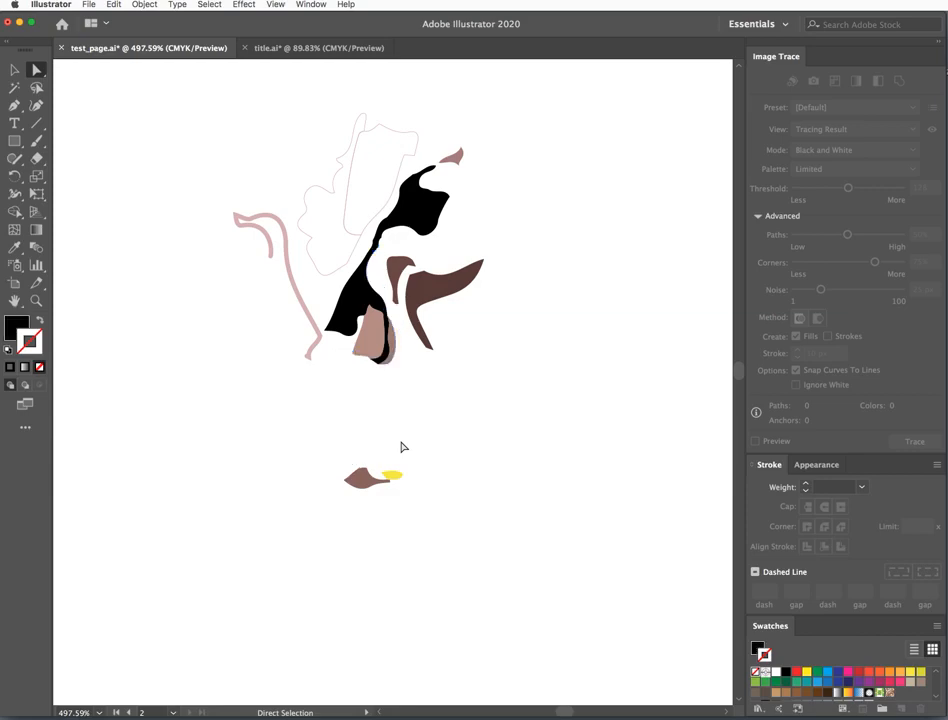
Move the small brown leaf shape and the yellow ellipse up to just beneath the black shape.
left_click(15, 69)
left_click_drag(332, 438, 324, 350)
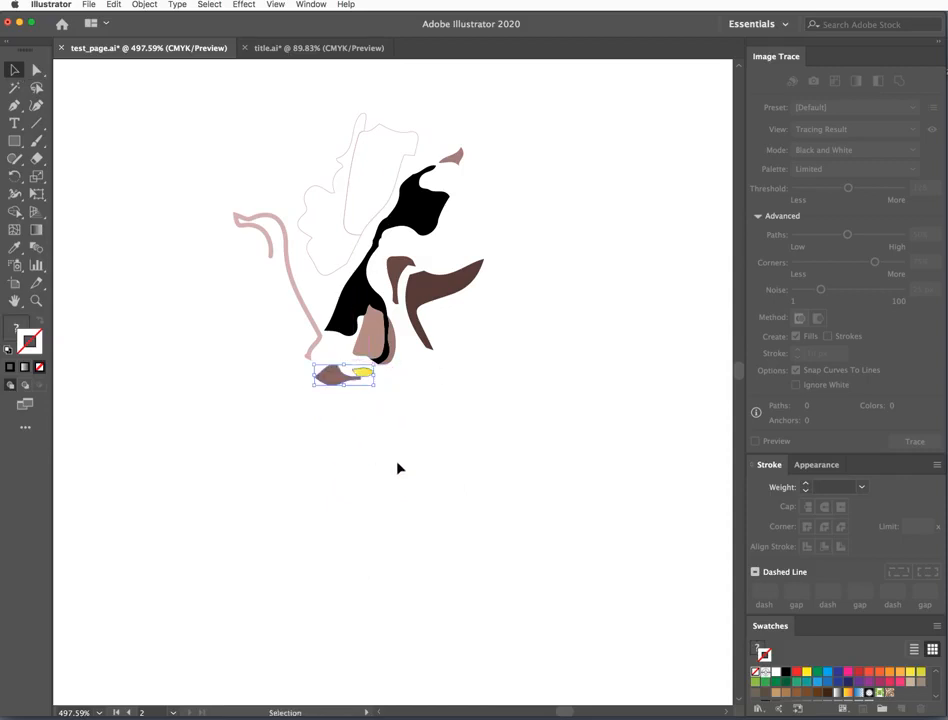
left_click(397, 471)
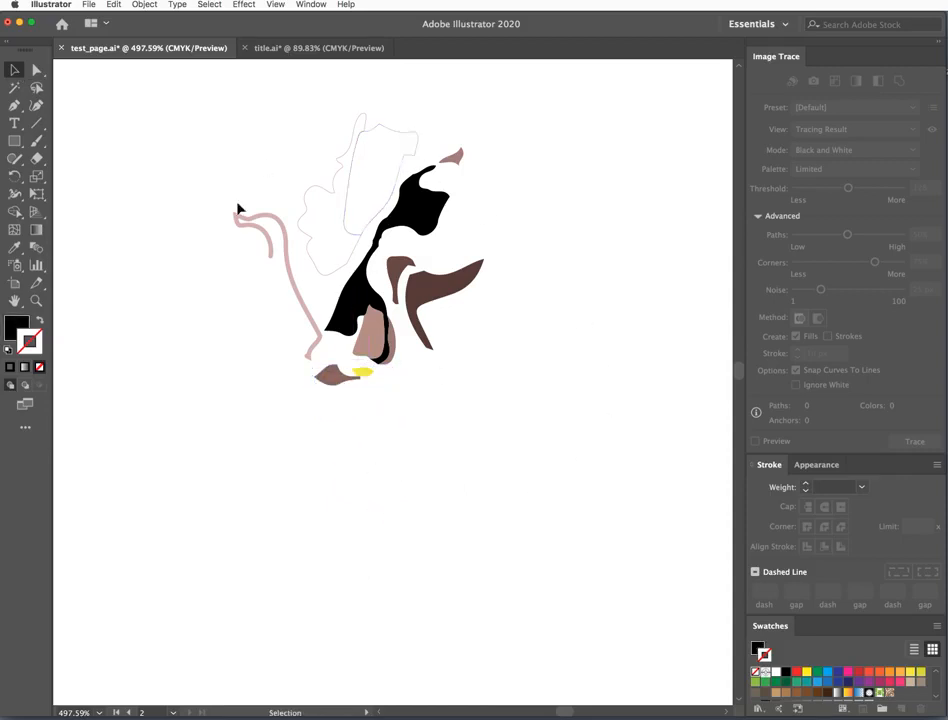
Select the whole figure and show the Symbols panel docked together with the Image Trace panel.
left_click_drag(193, 99, 565, 440)
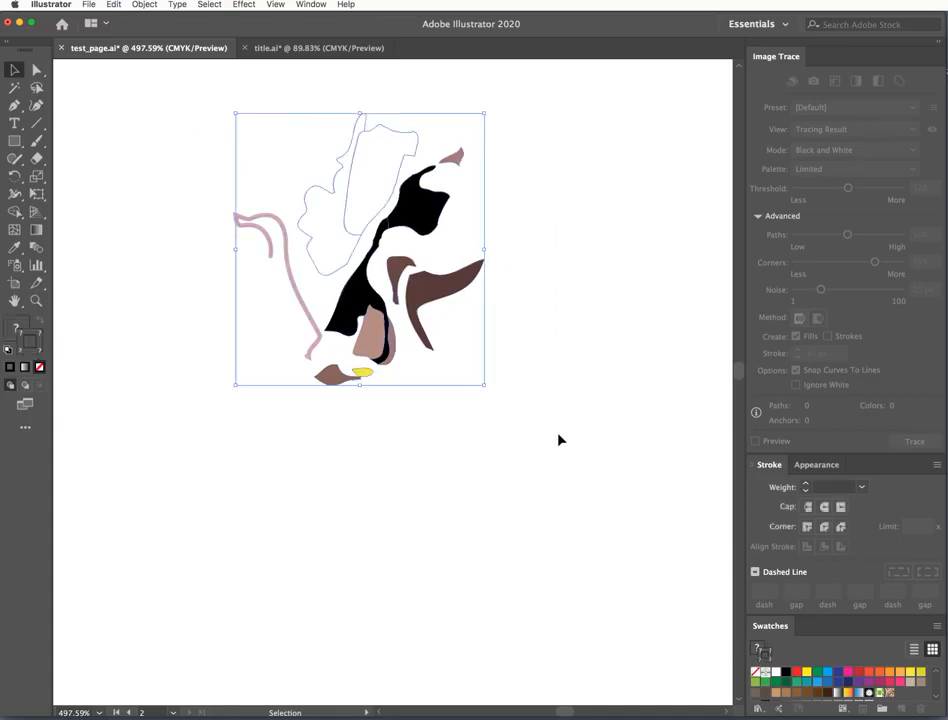
left_click(311, 5)
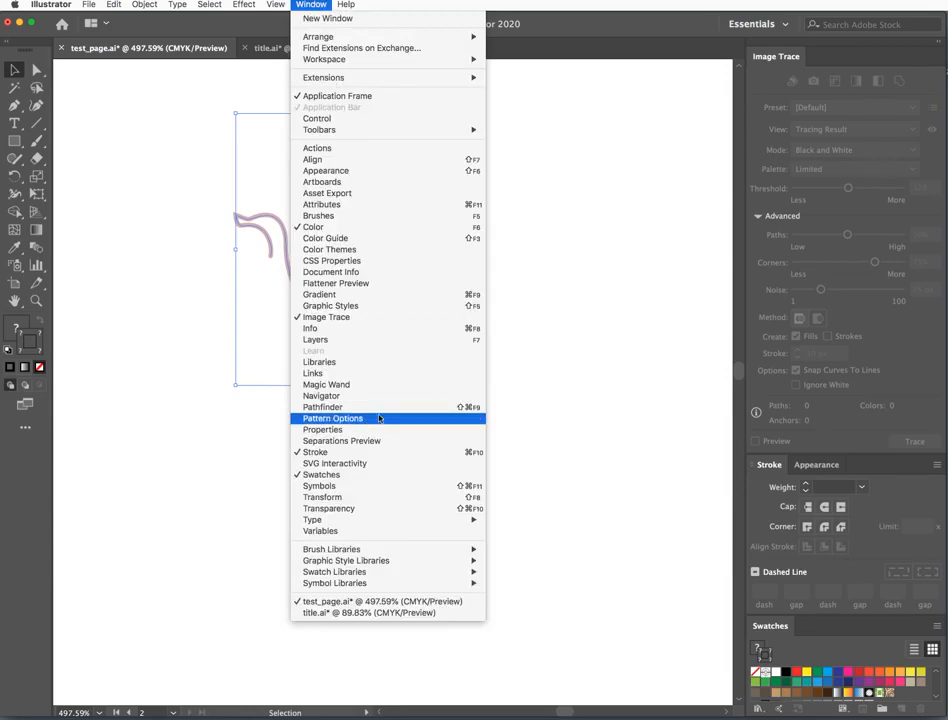
left_click(336, 486)
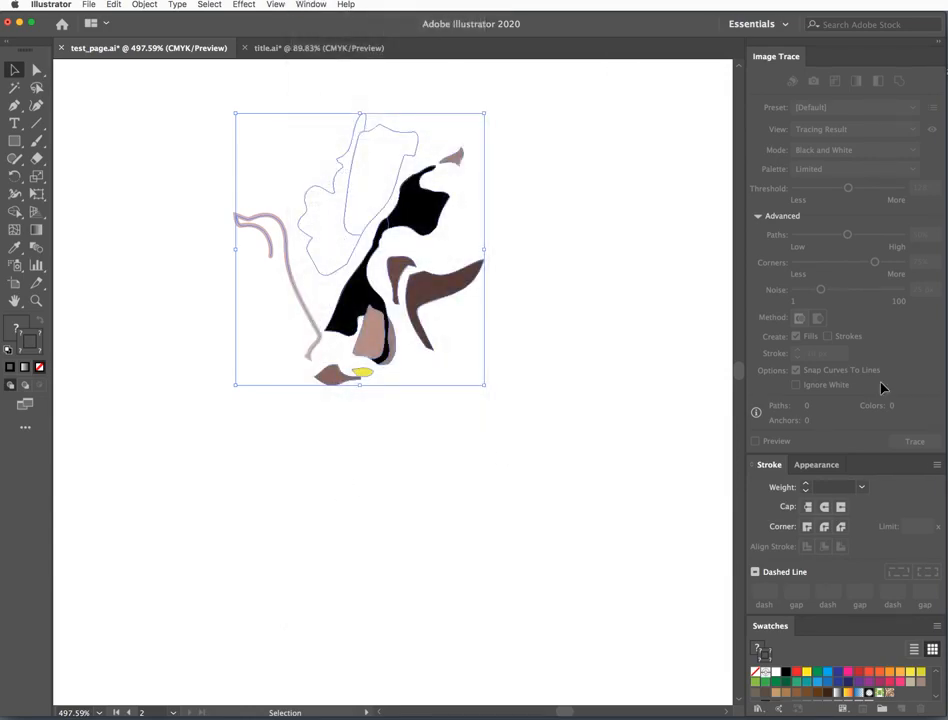
mouse_move(947, 245)
left_mouse_down()
mouse_move(947, 228)
mouse_move(874, 140)
mouse_move(836, 53)
mouse_move(701, 196)
mouse_move(730, 200)
left_mouse_up()
left_click(688, 183)
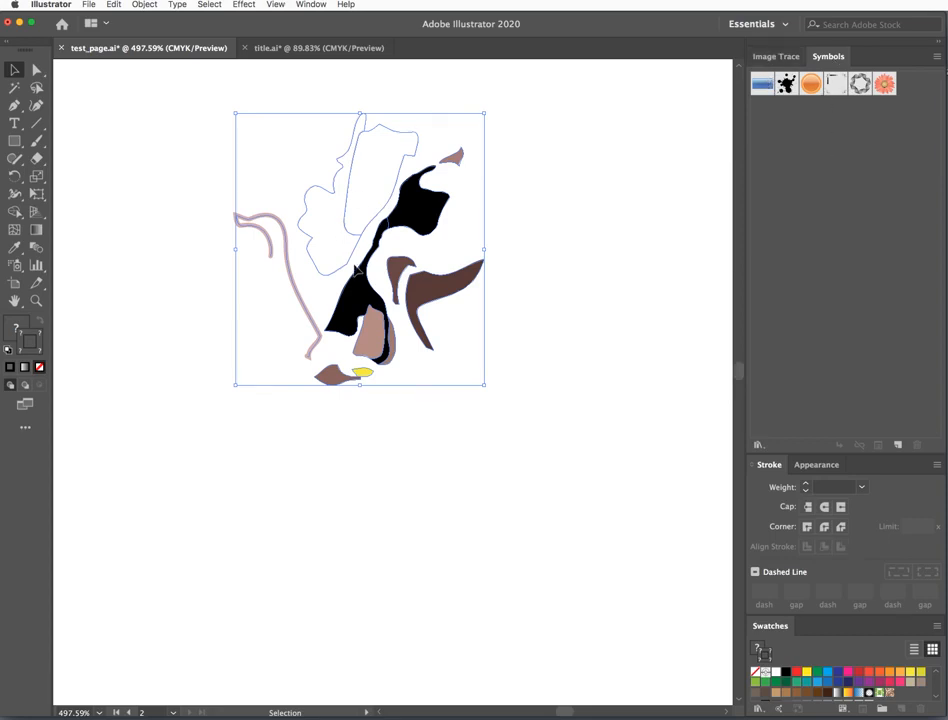
Save the selected figure as a static symbol named pattern_1 with the export type Graphic.
left_click(898, 446)
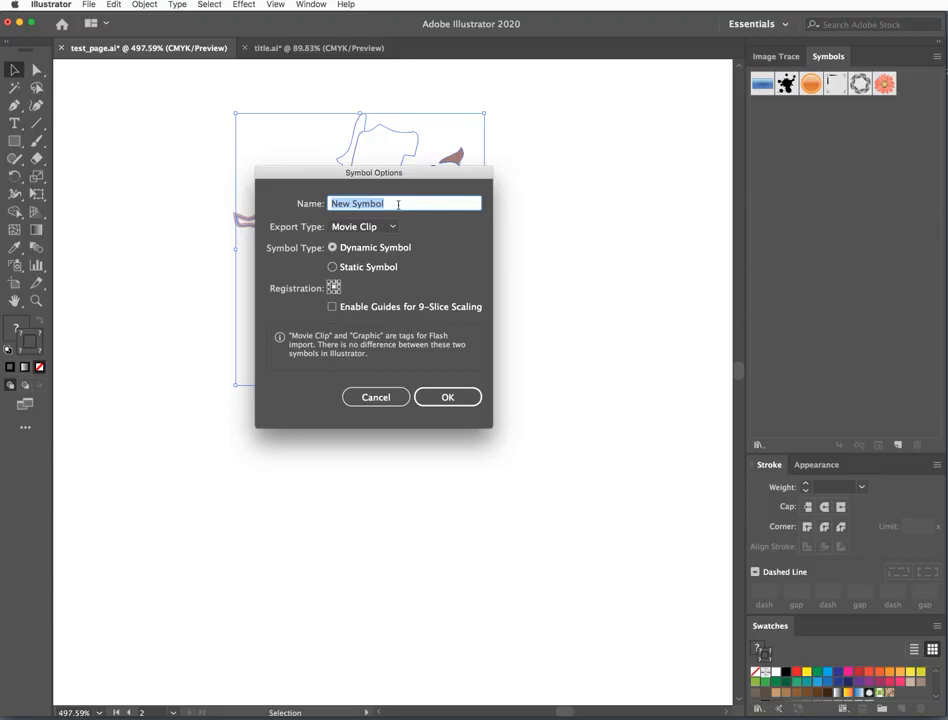
type("pattern_1")
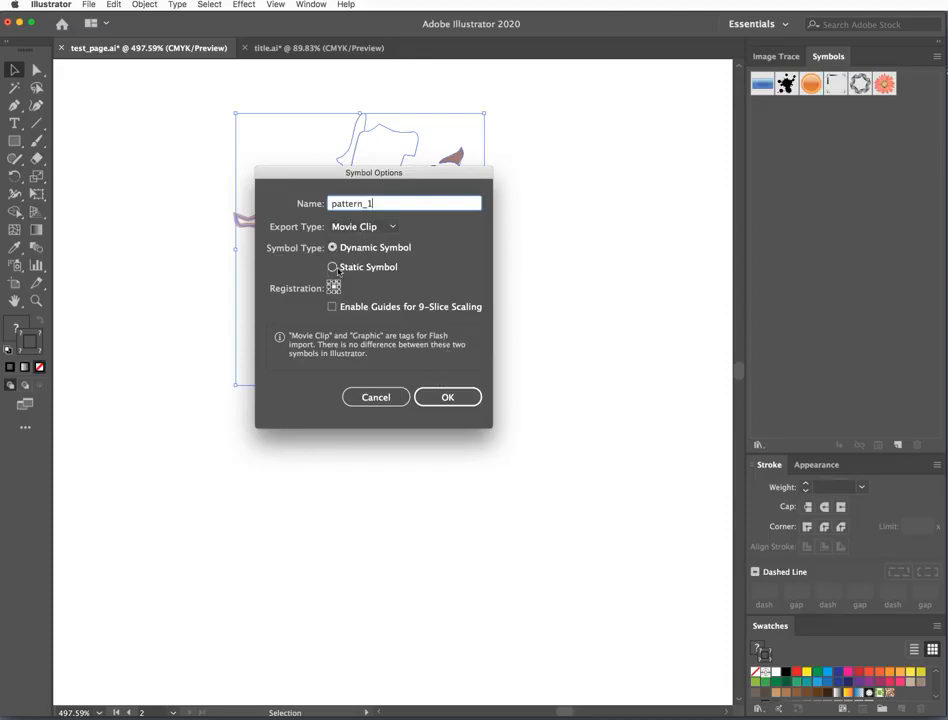
left_click(365, 267)
left_click(365, 227)
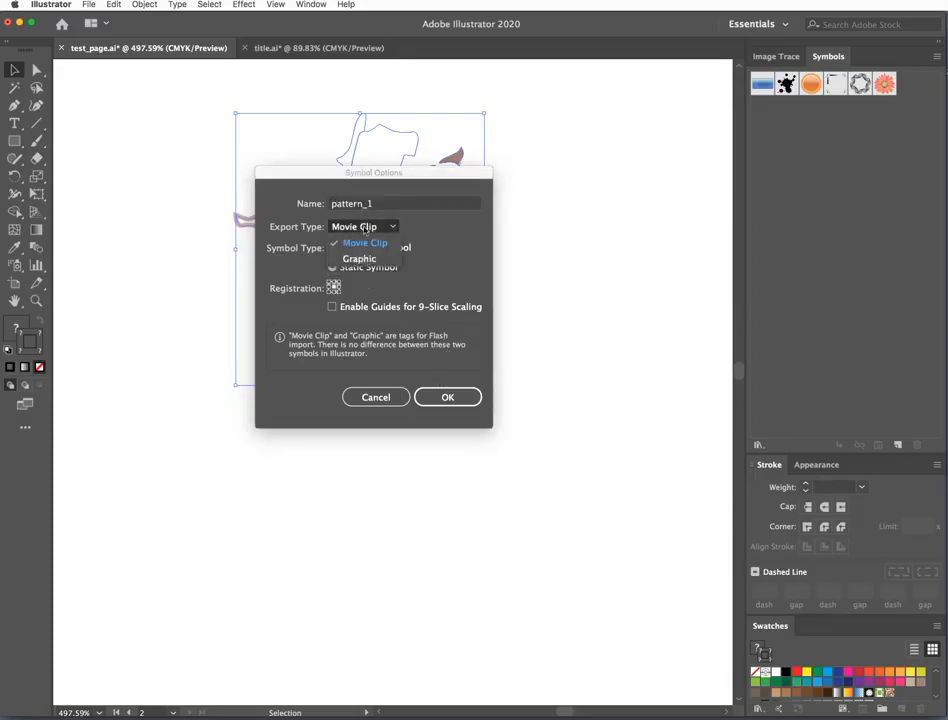
left_click(365, 259)
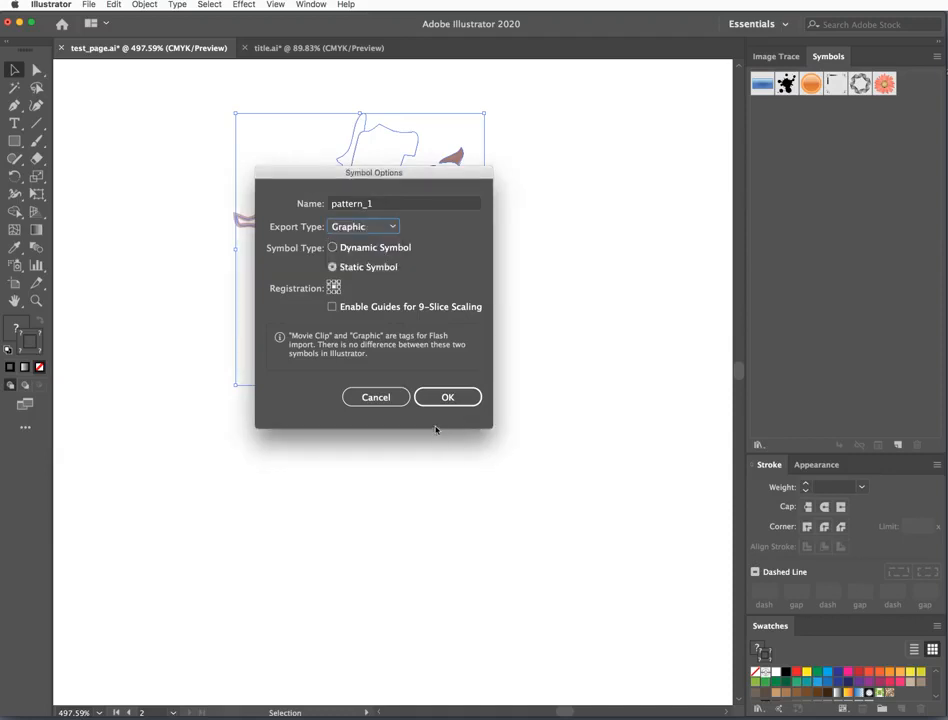
left_click(449, 398)
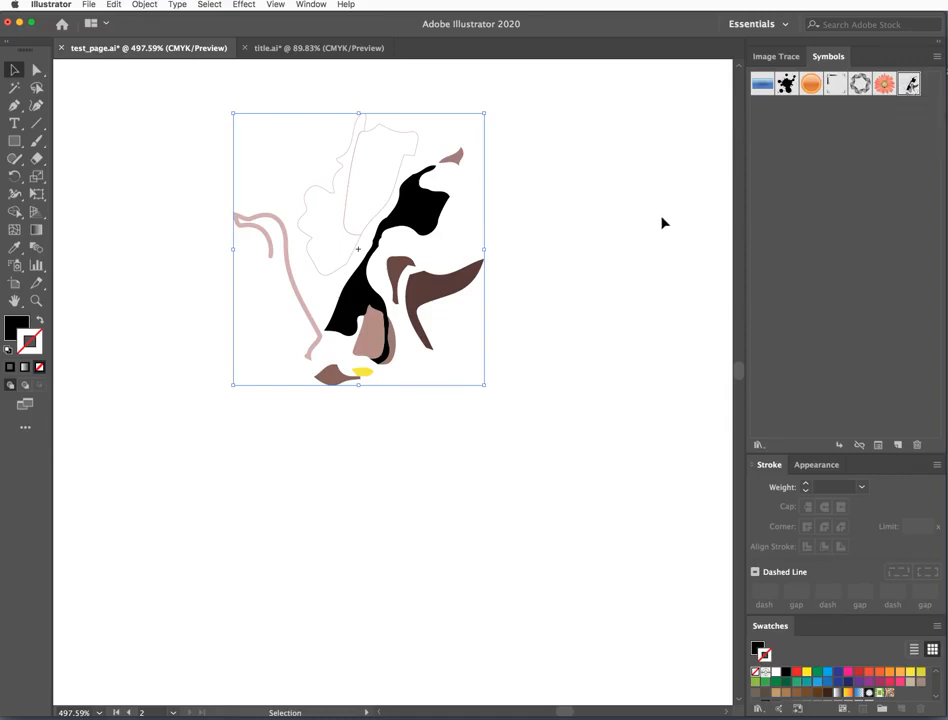
Delete the original figure from the artboard, leaving the other two fragments at its upper edge.
key("a")
key("super+0")
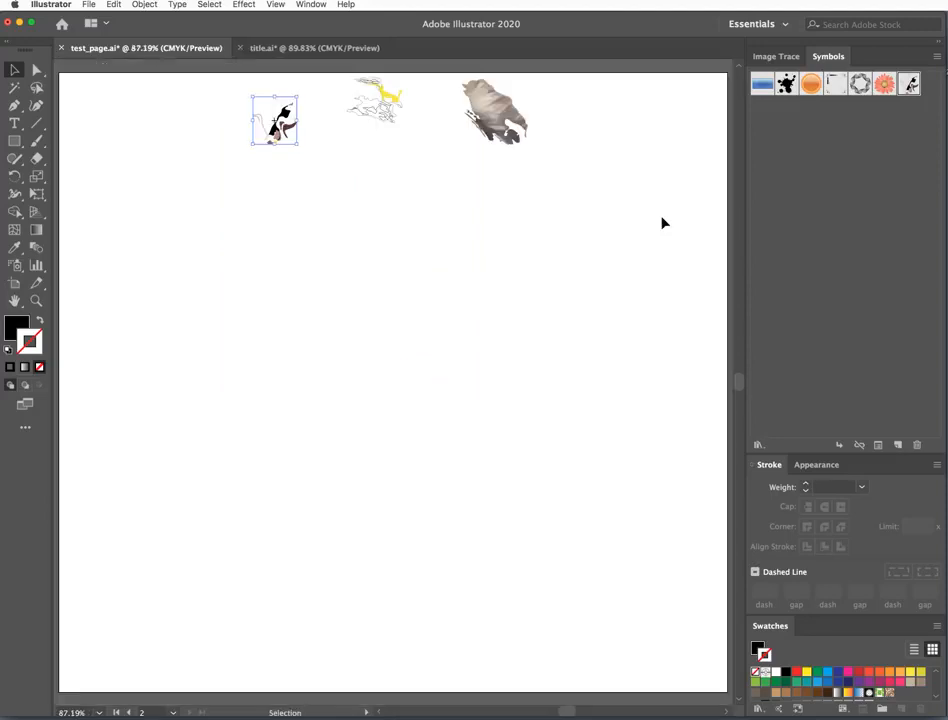
left_click(257, 169)
left_click(268, 127)
key("Delete")
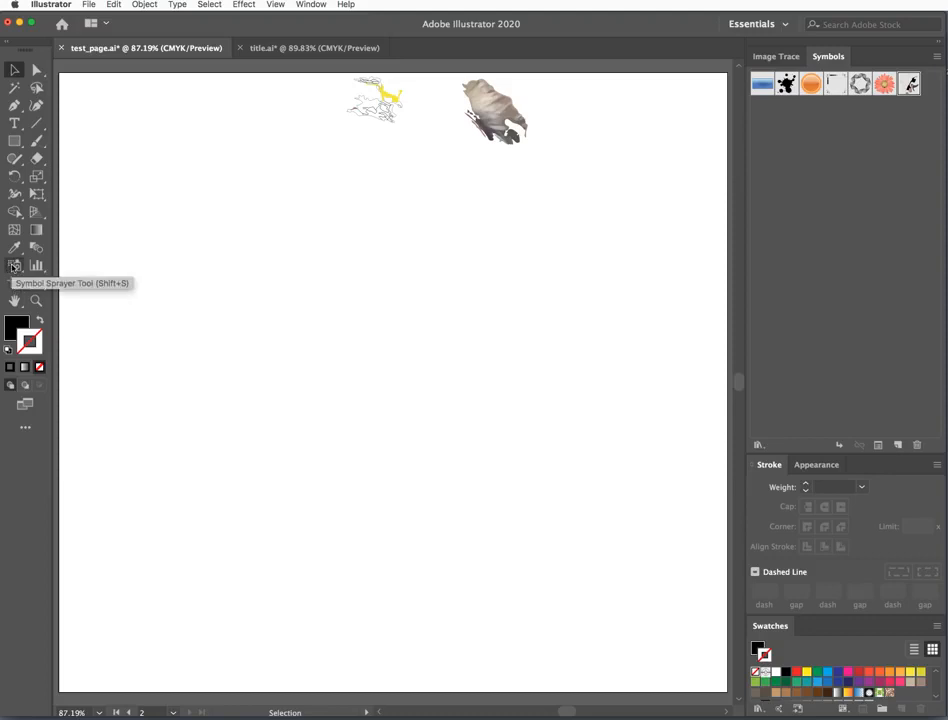
Try spraying pattern_1 symbols across the middle of the artboard with the Symbol Sprayer and delete the sprayed set.
left_click(14, 266)
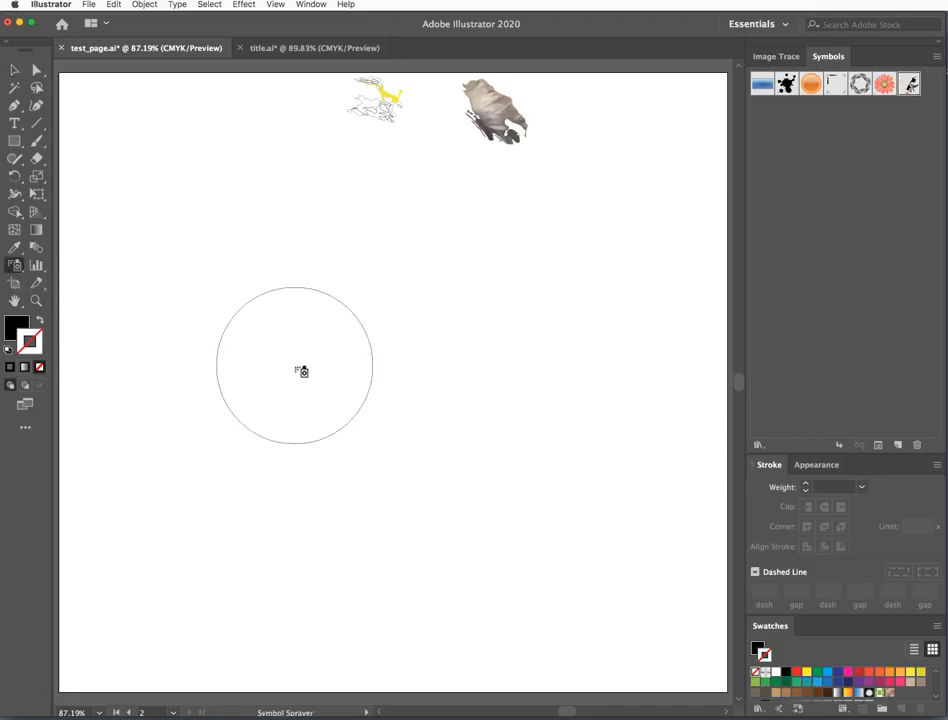
mouse_move(465, 354)
left_mouse_down()
mouse_move(397, 357)
mouse_move(361, 405)
mouse_move(313, 442)
mouse_move(442, 364)
mouse_move(363, 380)
mouse_move(321, 408)
mouse_move(279, 372)
mouse_move(367, 374)
mouse_move(442, 401)
mouse_move(433, 395)
mouse_move(317, 356)
mouse_move(426, 464)
left_mouse_up()
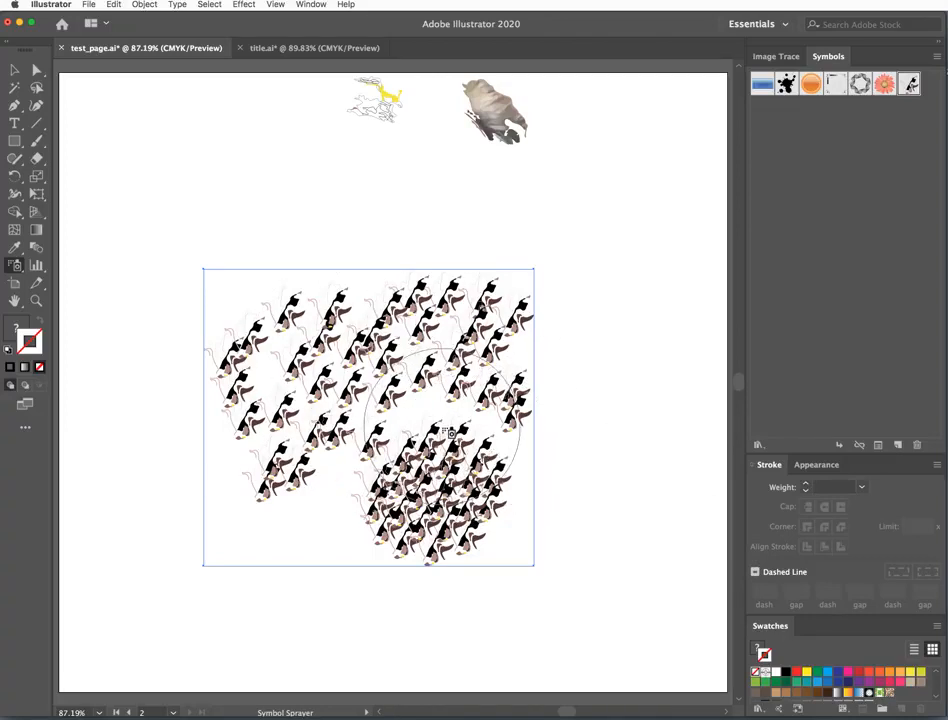
key("v")
key("Delete")
Set the Symbol Sprayer's symbol set density to 2.
key("shift+s")
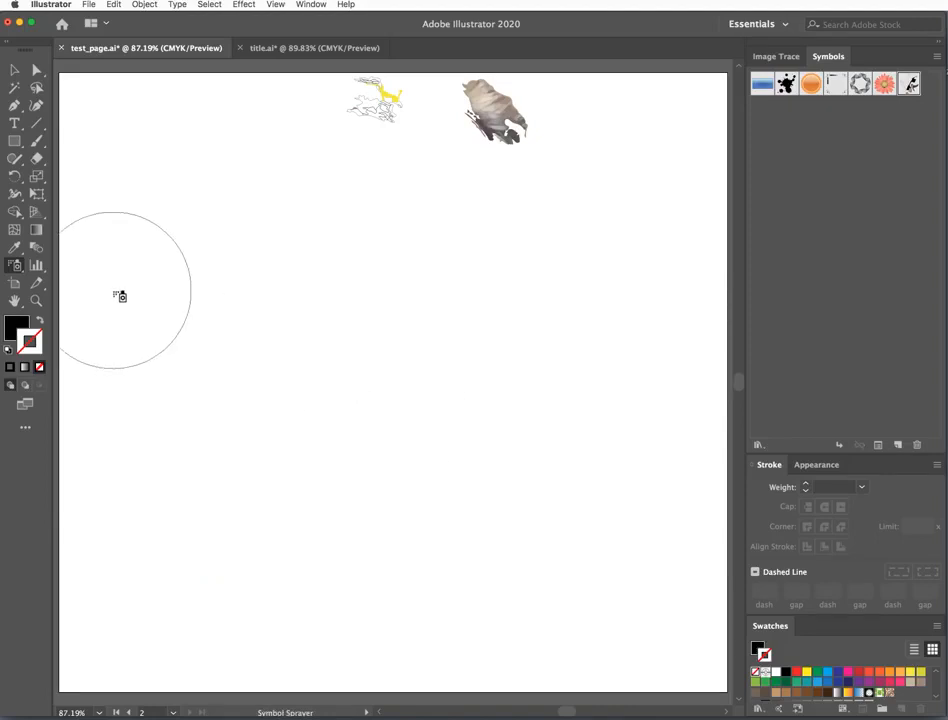
double_click(15, 265)
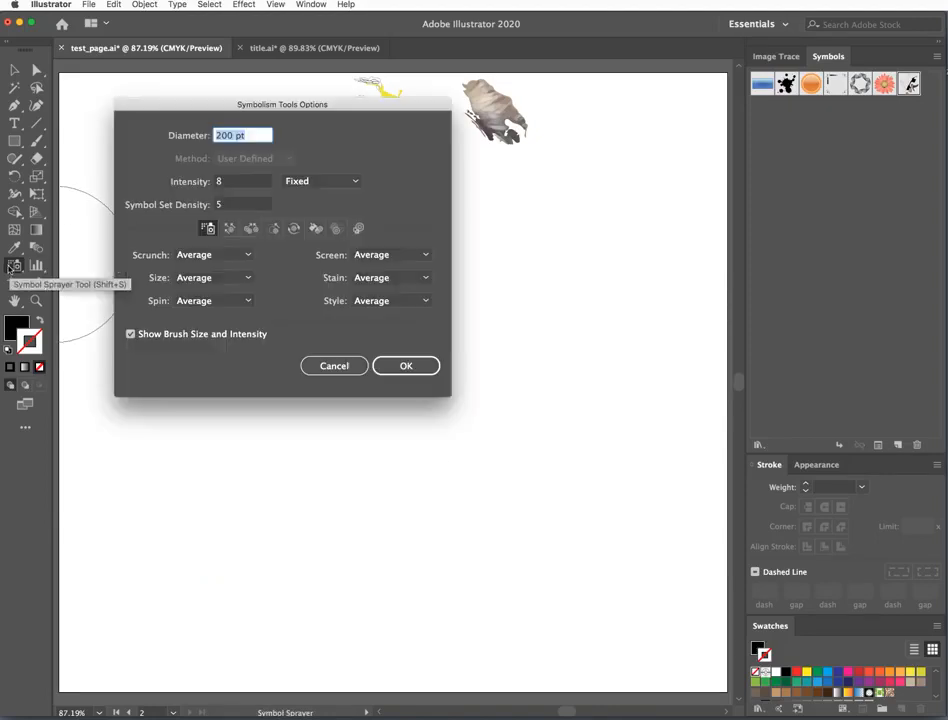
left_click(216, 205)
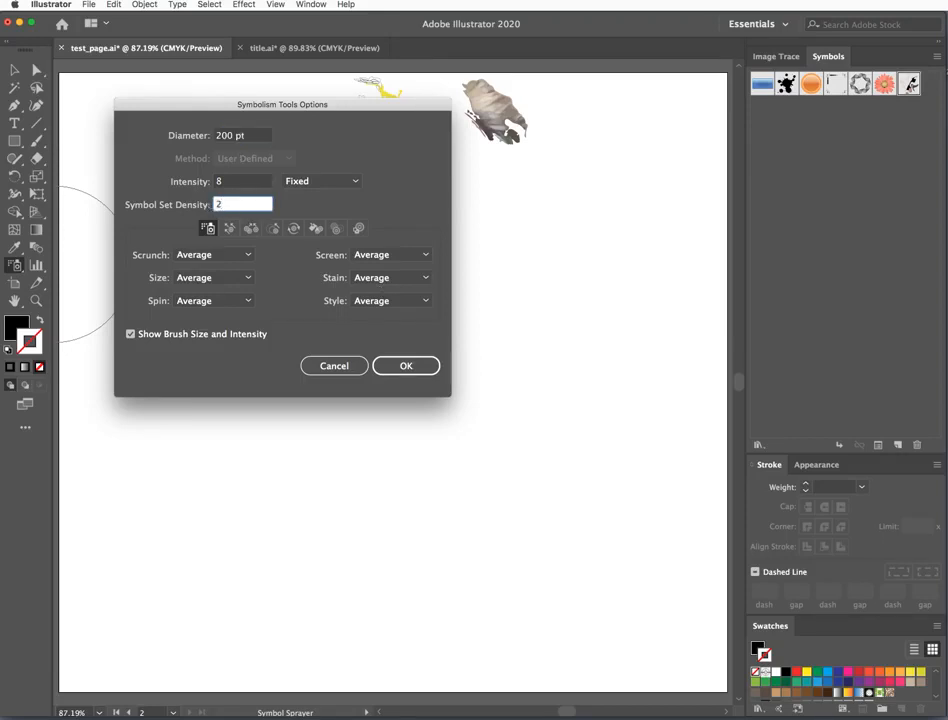
type("2")
key("Return")
Test the lower density by spraying pattern_1 symbols widely over the artboard, and delete the sprayed set.
mouse_move(235, 360)
left_mouse_down()
mouse_move(406, 383)
mouse_move(303, 558)
mouse_move(391, 432)
mouse_move(535, 322)
mouse_move(398, 482)
left_mouse_up()
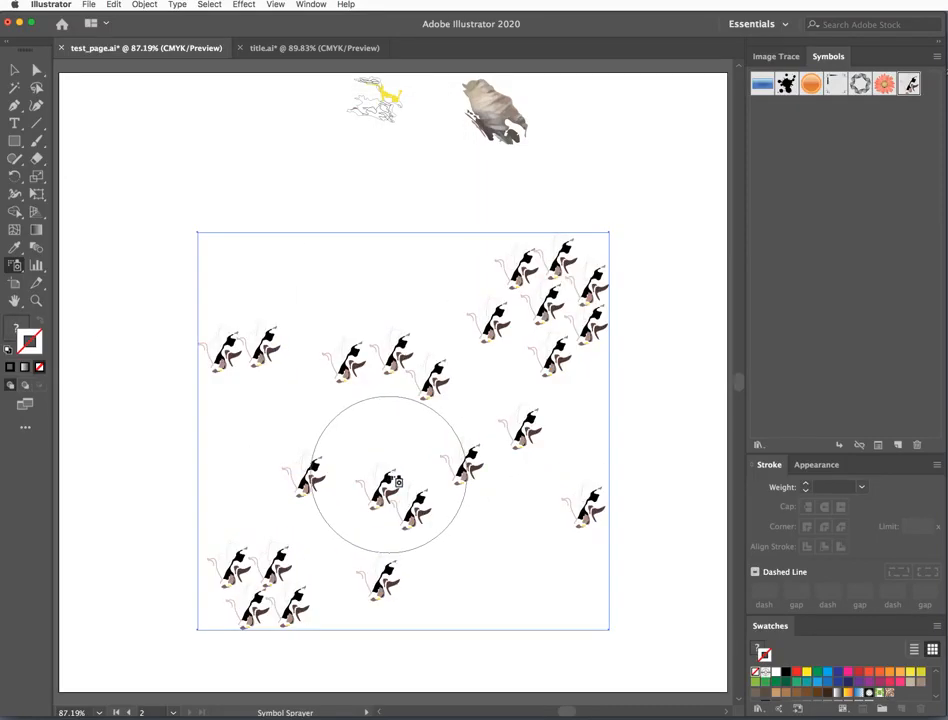
mouse_move(544, 455)
left_mouse_down()
mouse_move(476, 400)
mouse_move(434, 444)
mouse_move(529, 497)
left_mouse_up()
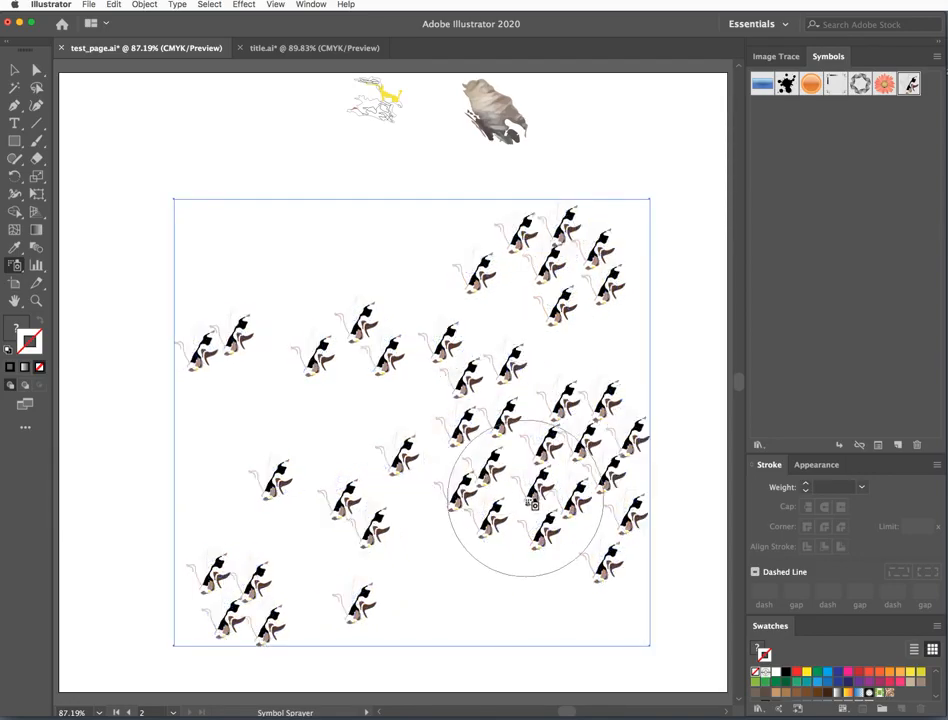
key("Delete")
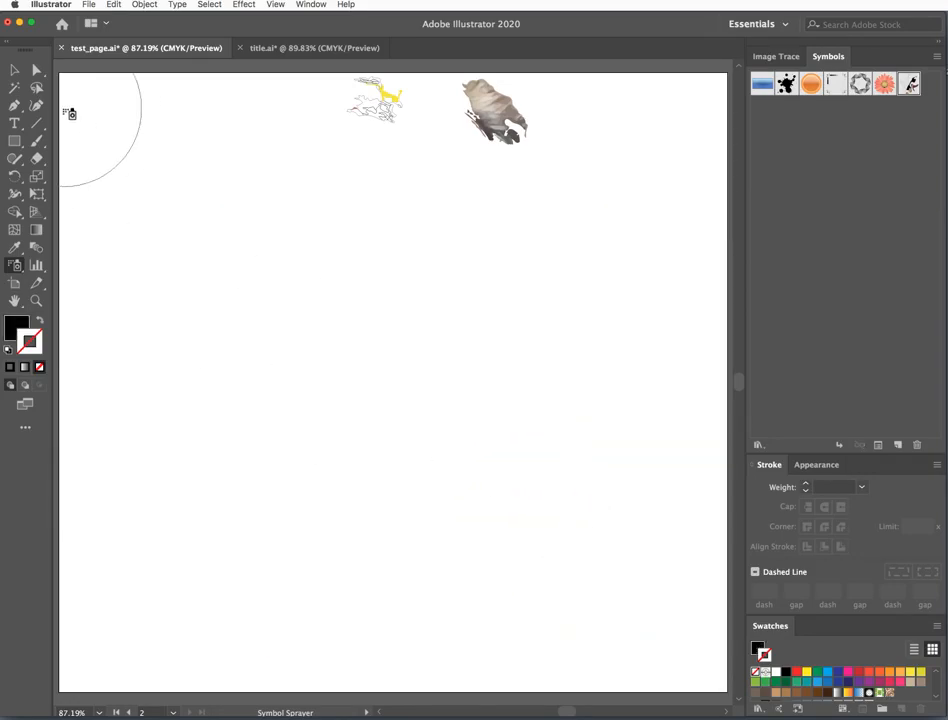
Adjust the Symbol Sprayer's intensity and spray a loose scattering of pattern_1 symbols across the middle of the artboard.
double_click(15, 265)
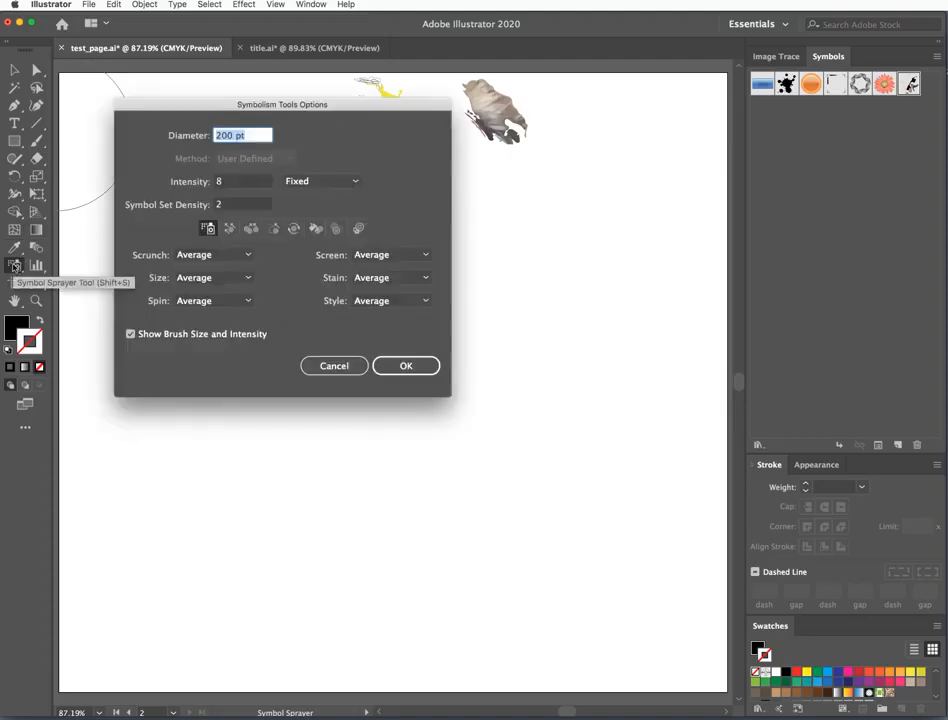
left_click(229, 185)
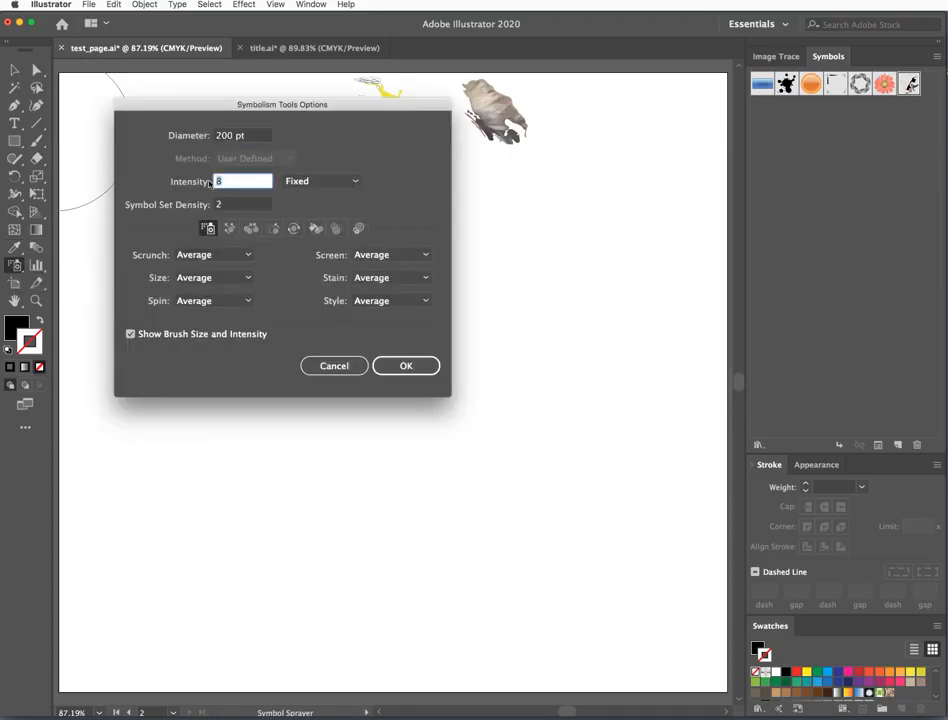
key("Return")
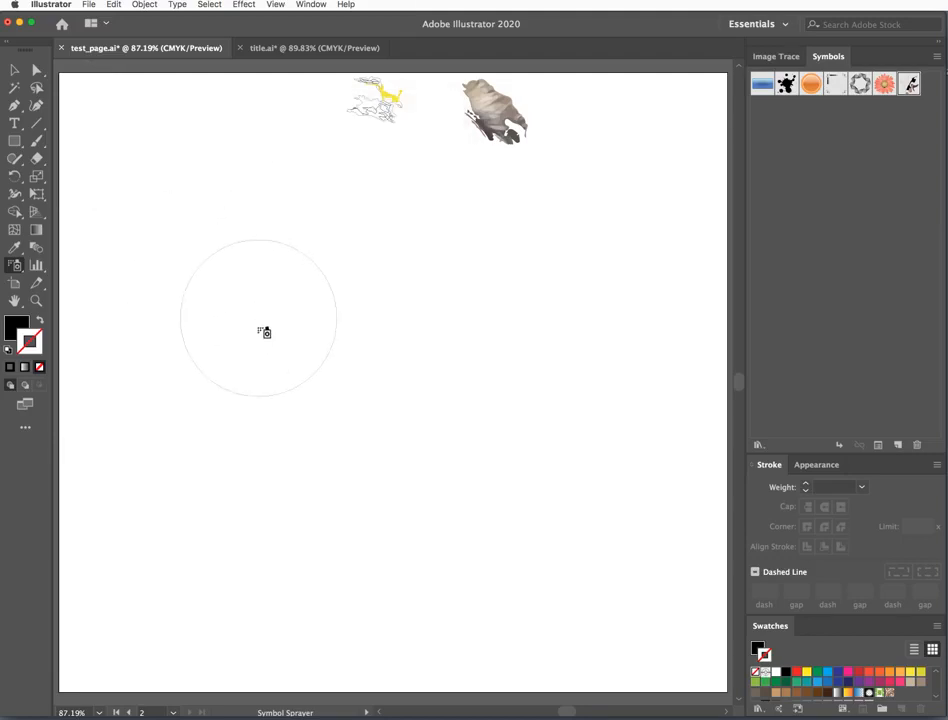
mouse_move(269, 364)
left_mouse_down()
mouse_move(412, 466)
mouse_move(303, 390)
mouse_move(332, 446)
mouse_move(186, 501)
mouse_move(518, 381)
mouse_move(359, 390)
mouse_move(334, 402)
mouse_move(320, 389)
left_mouse_up()
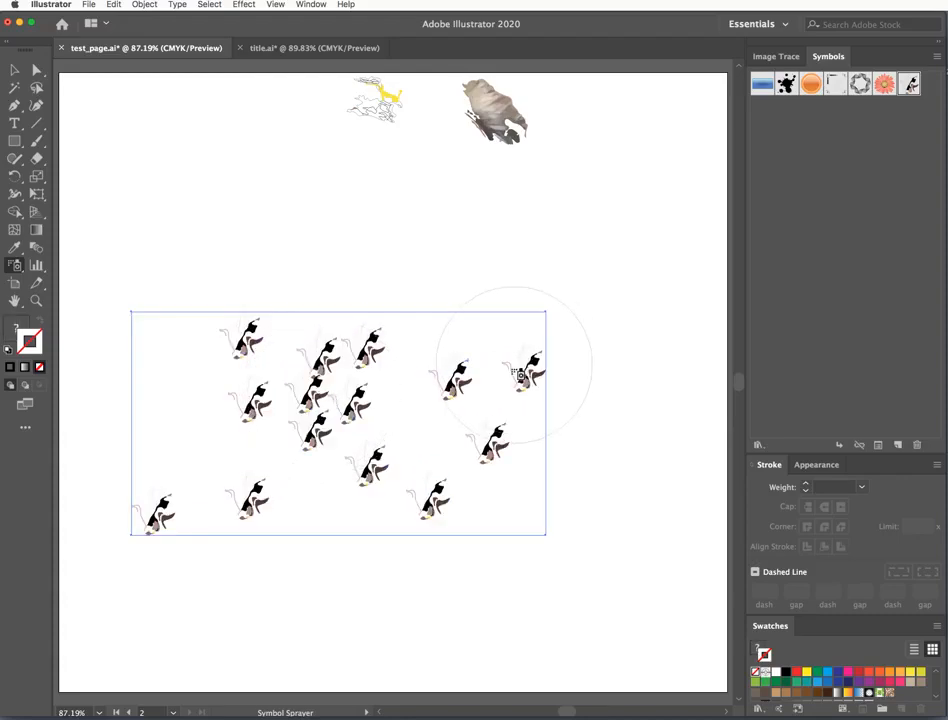
Spray more pattern_1 symbols into the middle of the existing symbol set.
mouse_move(377, 394)
left_mouse_down()
mouse_move(370, 405)
mouse_move(388, 430)
mouse_move(356, 414)
left_mouse_up()
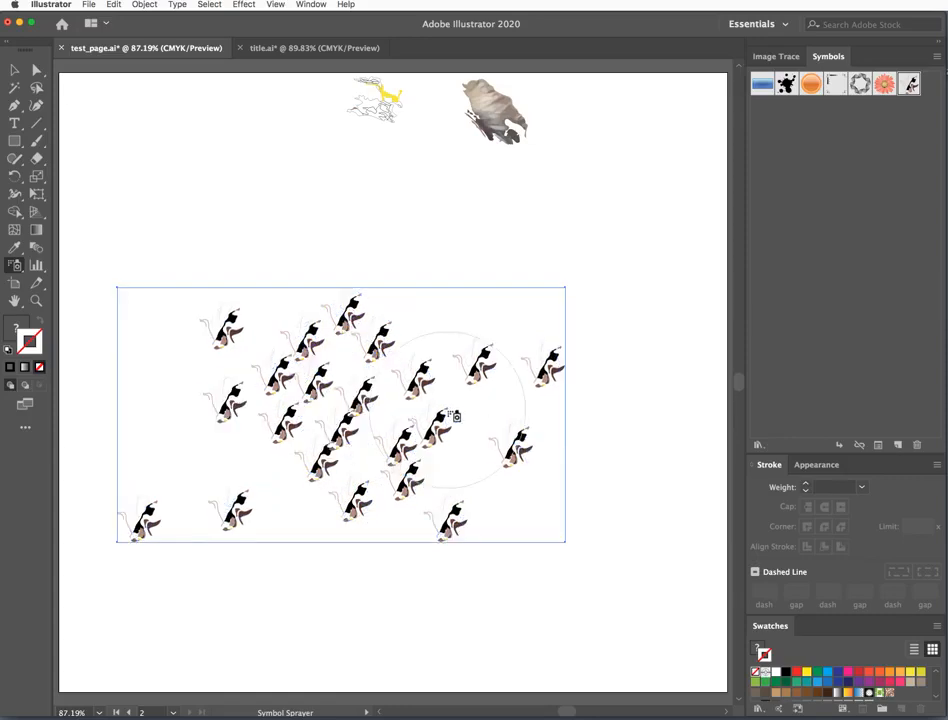
Review the Symbolism Tools Options, checking the choices available for the Symbol Sprayer's scrunch and size methods.
left_click(16, 267)
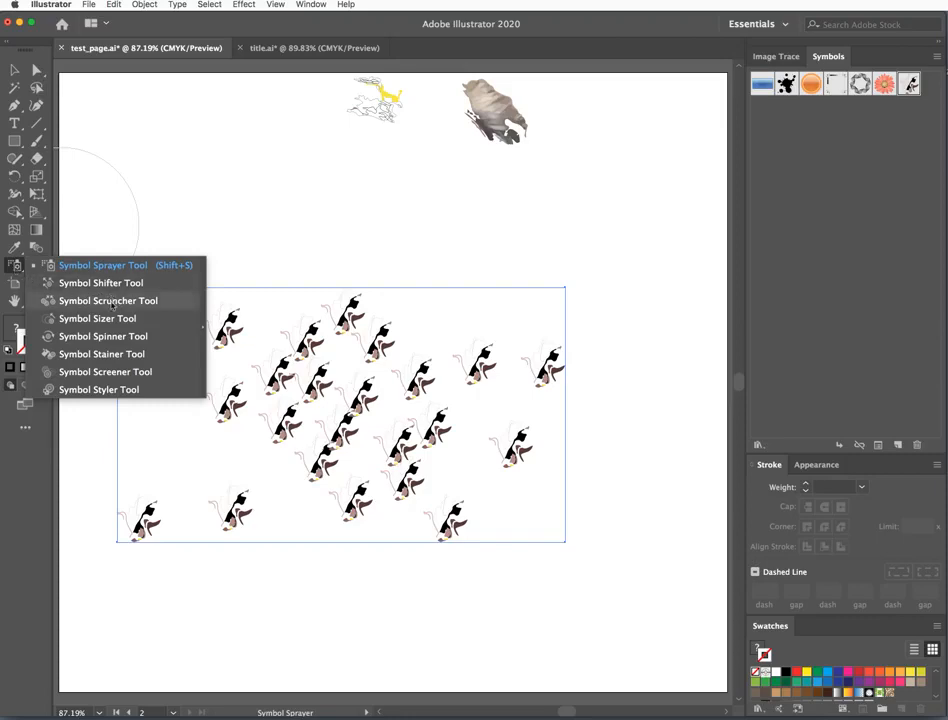
left_click(16, 267)
double_click(16, 267)
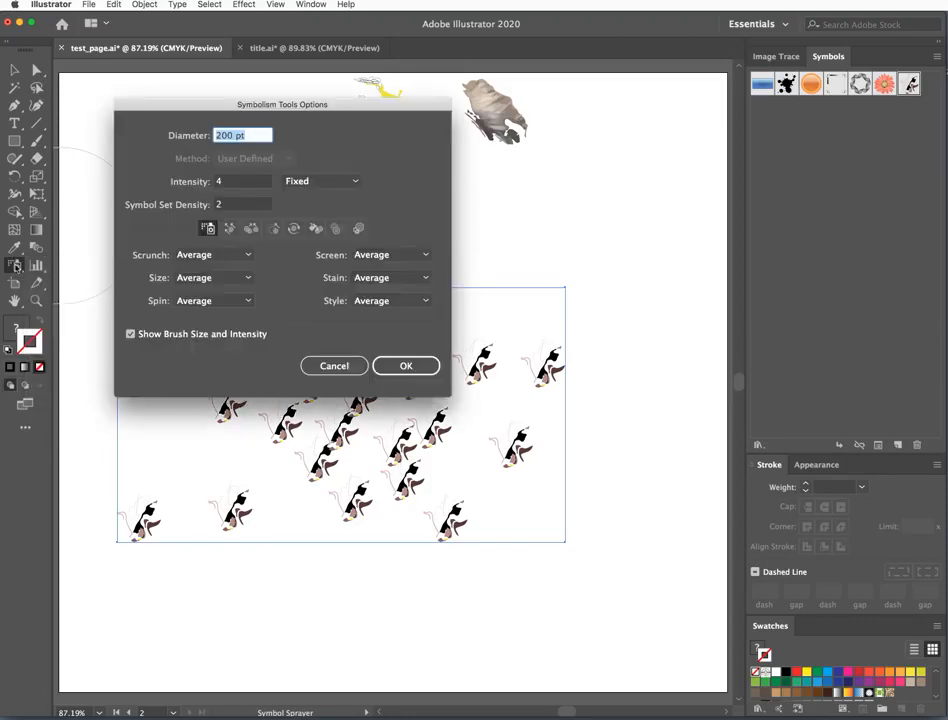
left_click(212, 255)
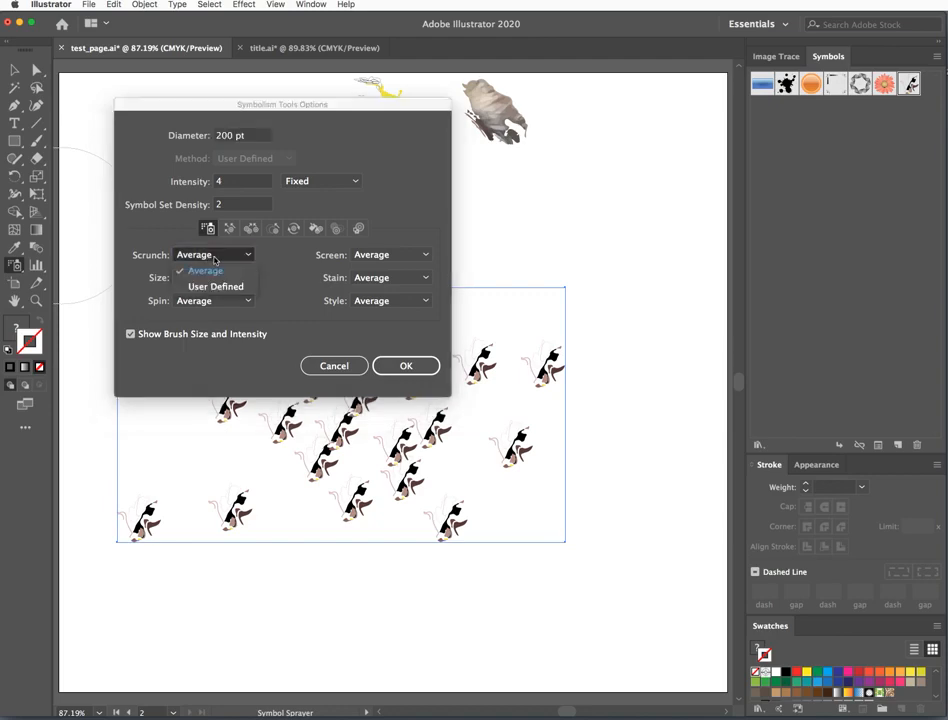
left_click(172, 234)
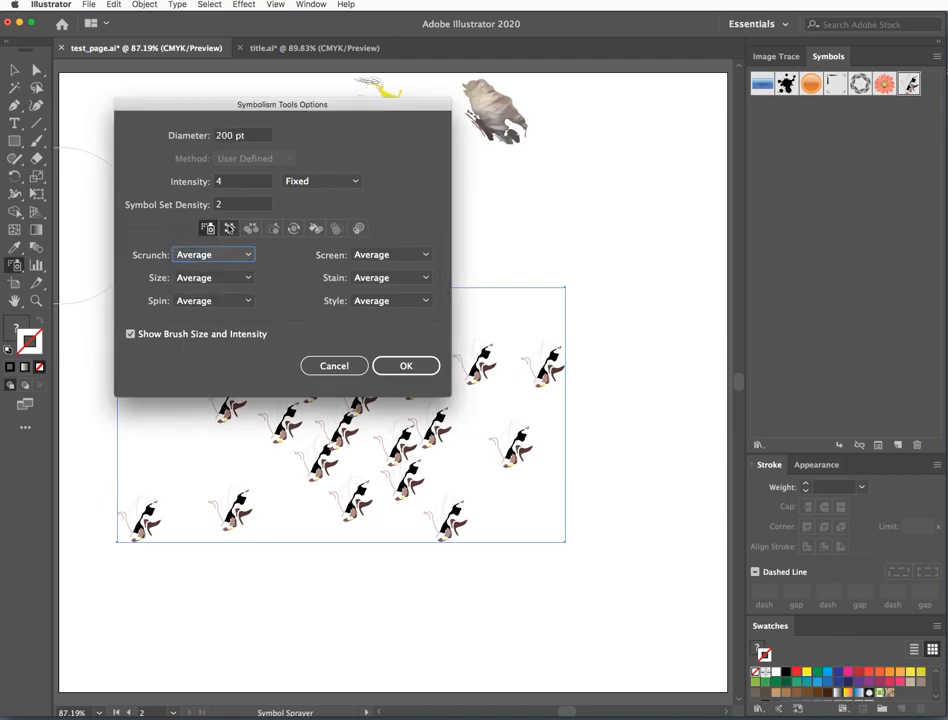
left_click(227, 229)
left_click(209, 229)
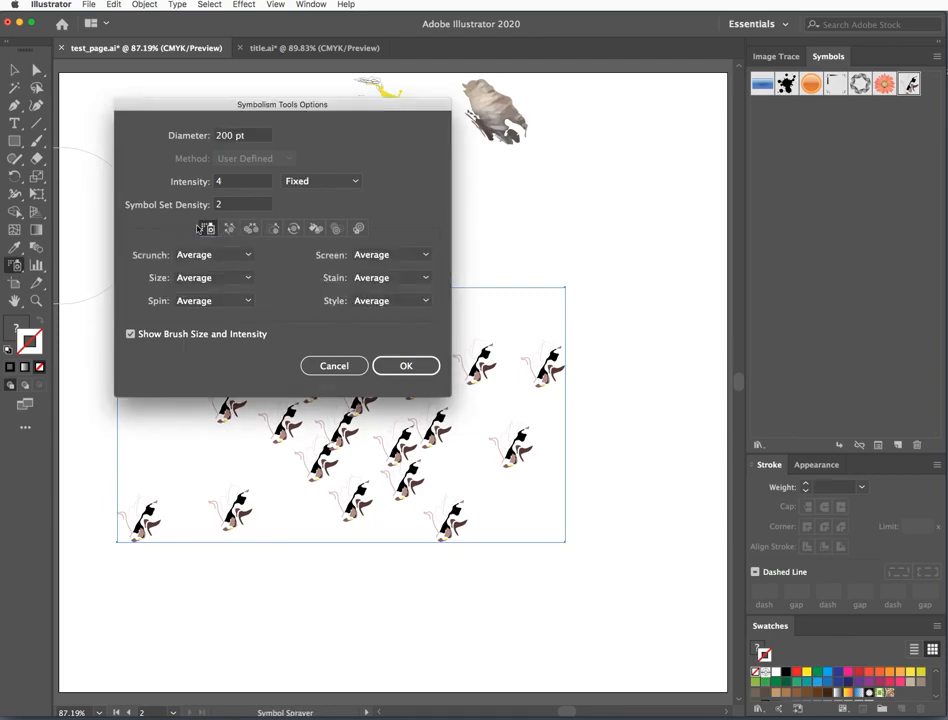
left_click(228, 280)
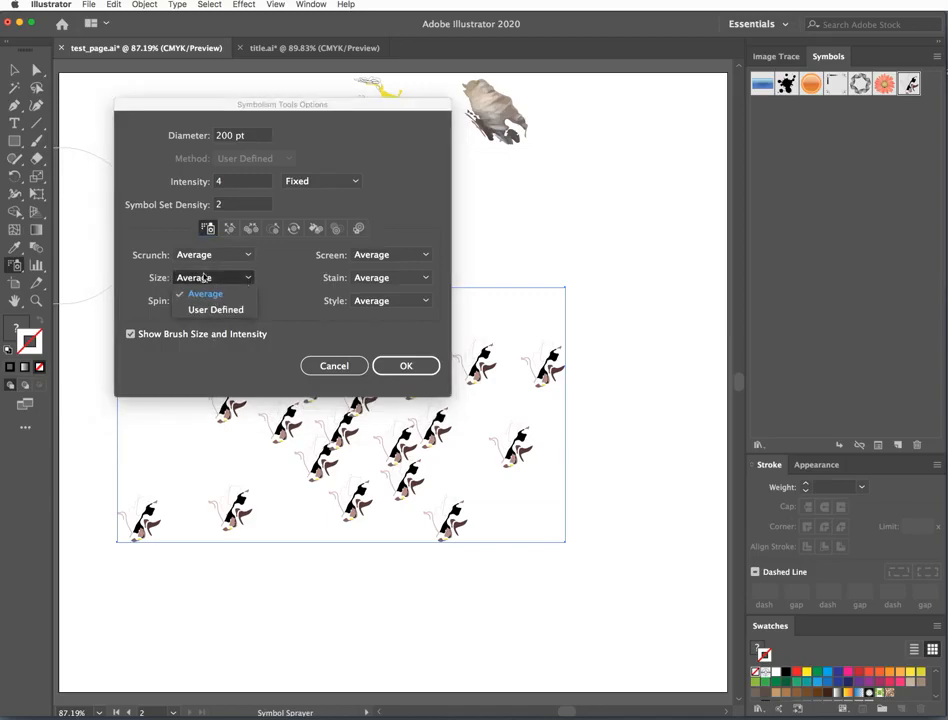
left_click(291, 278)
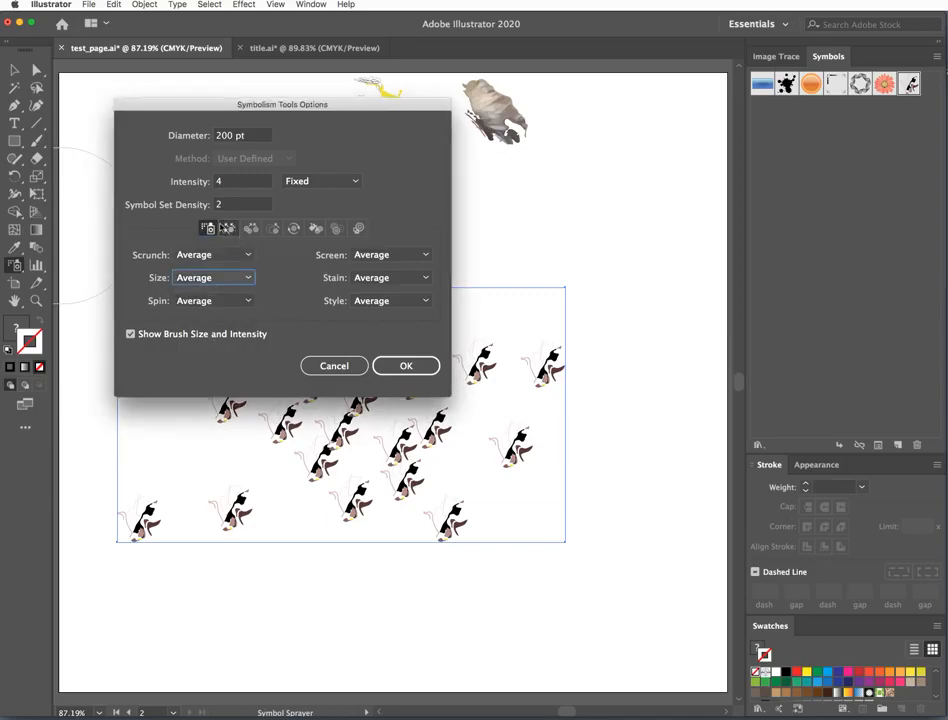
left_click(418, 371)
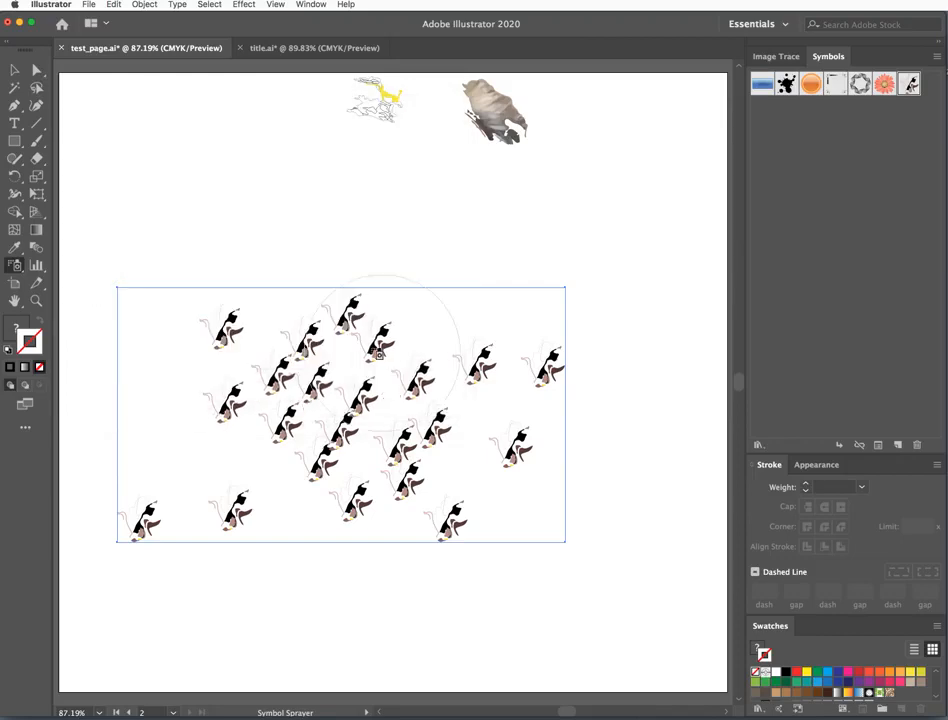
Shift the sprayed symbols in the middle and lower left of the set with the Symbol Shifter.
left_click(17, 265)
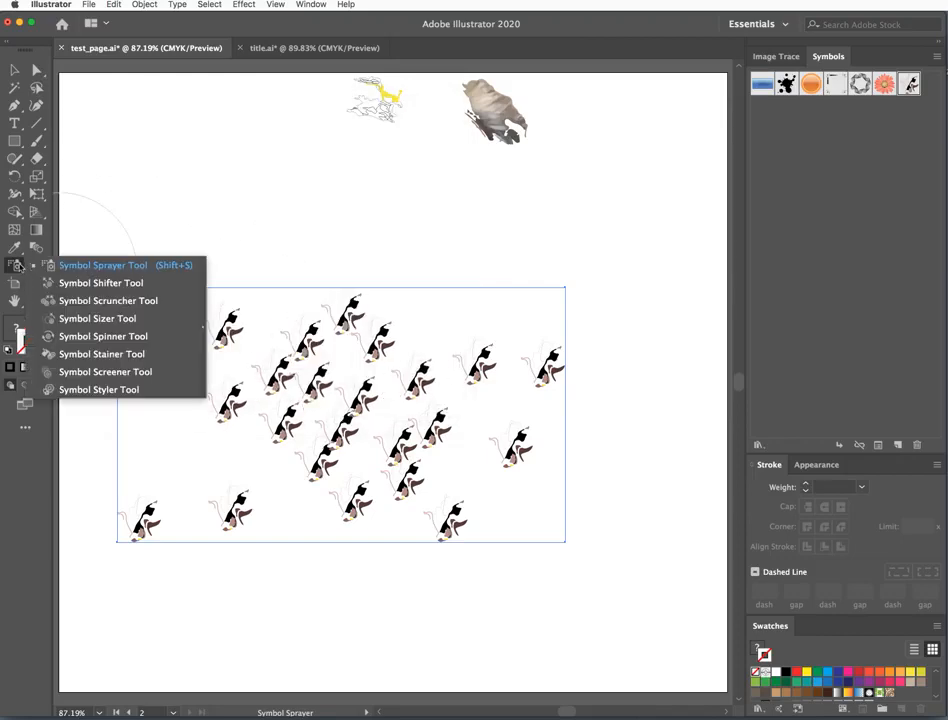
left_click(72, 284)
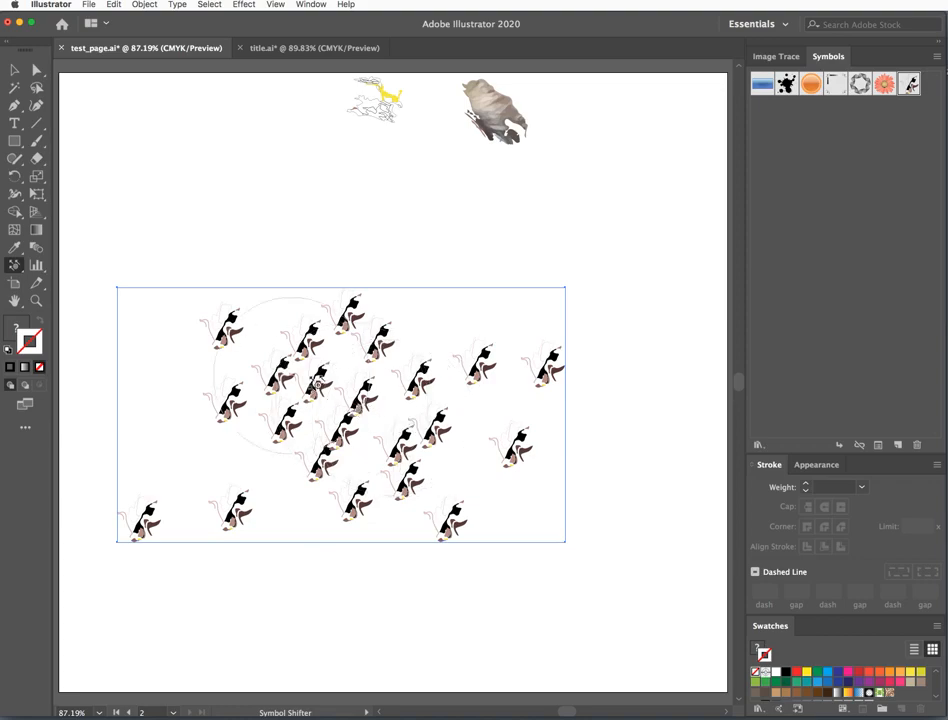
mouse_move(317, 384)
left_mouse_down()
mouse_move(381, 419)
mouse_move(364, 398)
mouse_move(349, 413)
mouse_move(402, 465)
mouse_move(292, 497)
mouse_move(165, 470)
mouse_move(318, 462)
mouse_move(260, 400)
mouse_move(184, 396)
left_mouse_up()
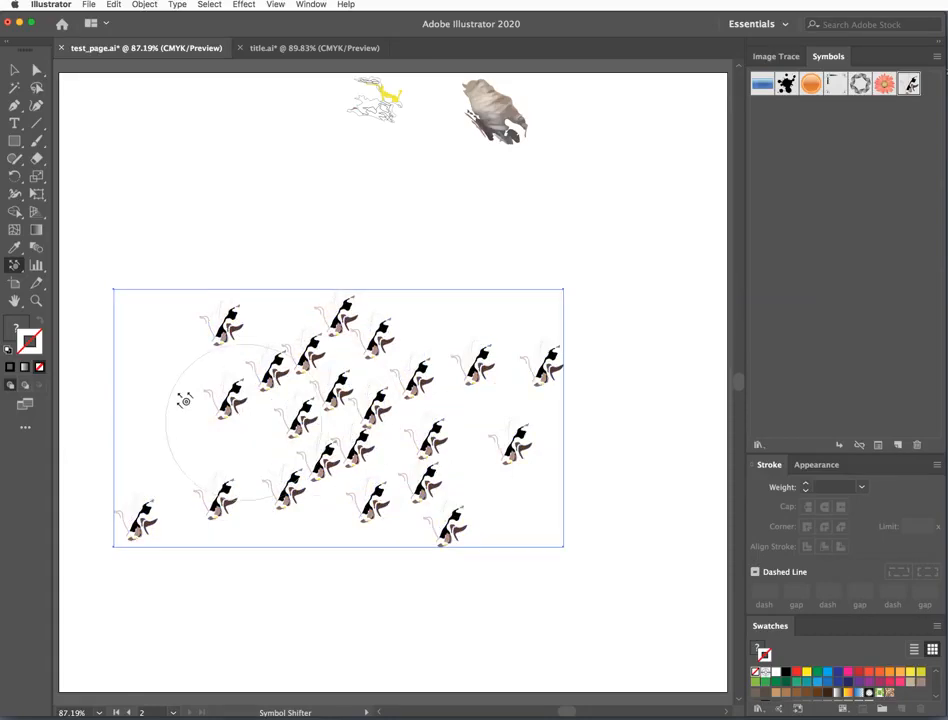
Enlarge several symbols in the centre and lower right of the set with the Symbol Sizer.
left_click(14, 265)
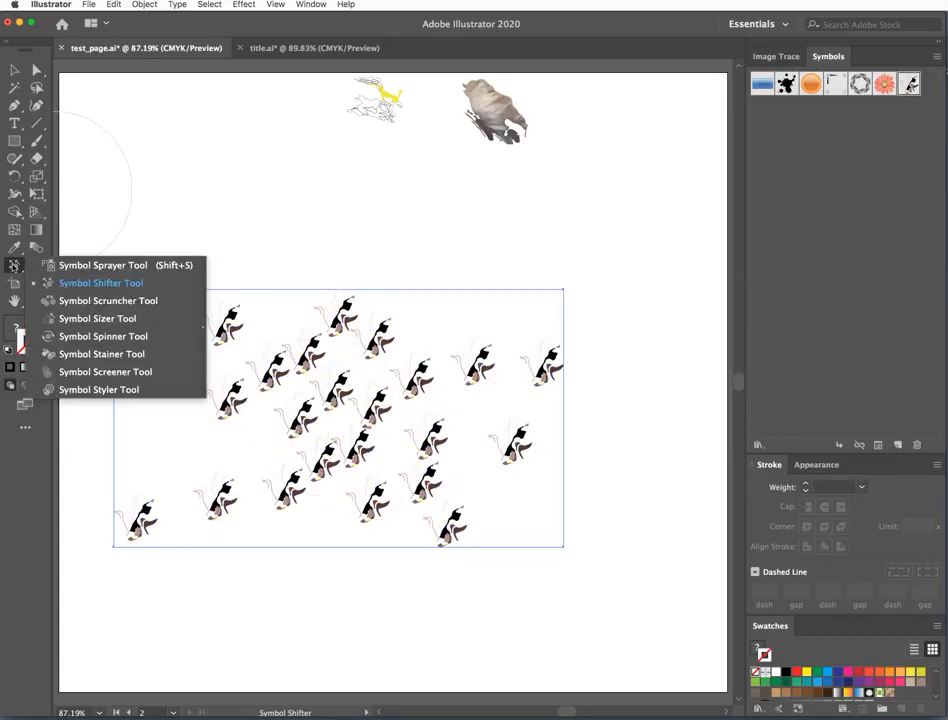
left_click(88, 319)
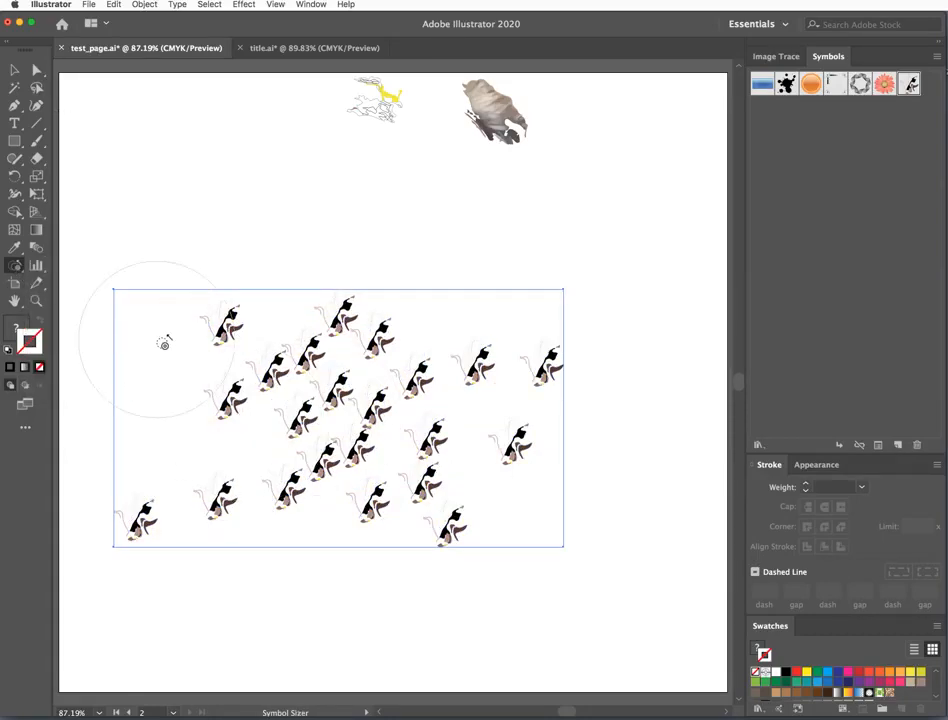
mouse_move(430, 434)
left_mouse_down()
mouse_move(350, 380)
mouse_move(428, 391)
mouse_move(289, 362)
mouse_move(508, 423)
mouse_move(529, 444)
mouse_move(524, 489)
left_mouse_up()
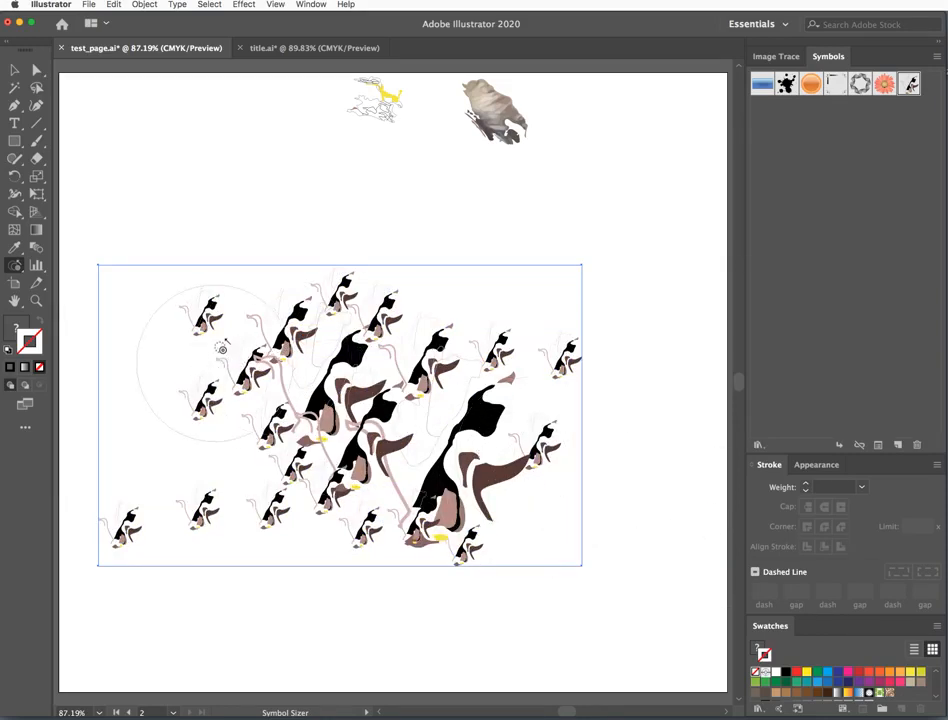
Rotate symbols on the left, in the centre and on the right of the set with the Symbol Spinner.
left_click(15, 266)
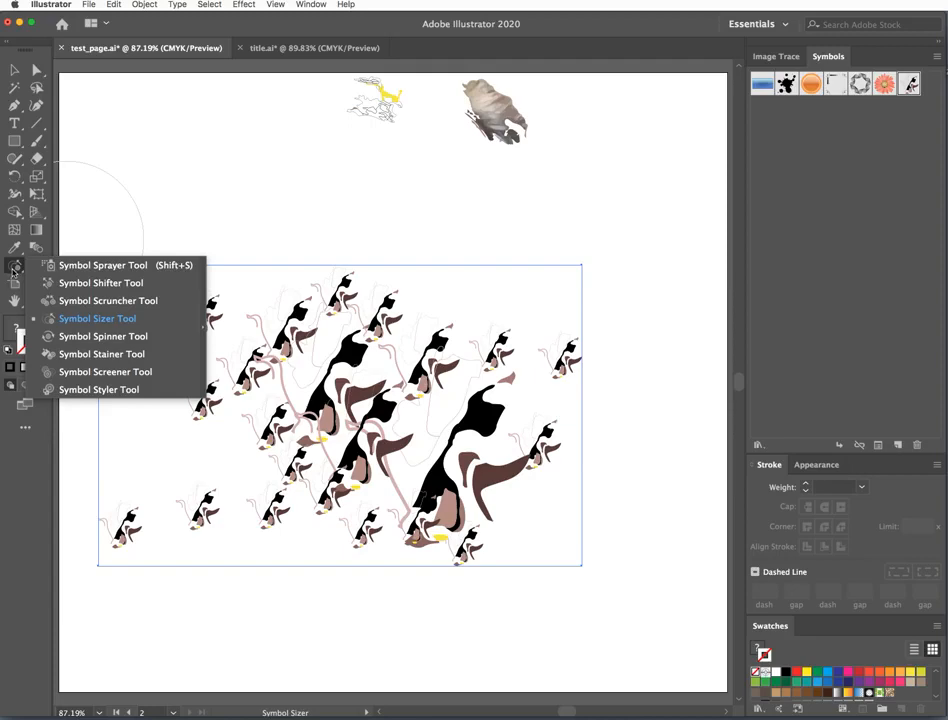
left_click(93, 341)
mouse_move(234, 403)
left_mouse_down()
mouse_move(232, 390)
mouse_move(263, 360)
left_mouse_up()
left_click_drag(315, 508, 322, 501)
mouse_move(354, 423)
left_mouse_down()
mouse_move(396, 452)
mouse_move(321, 384)
left_mouse_up()
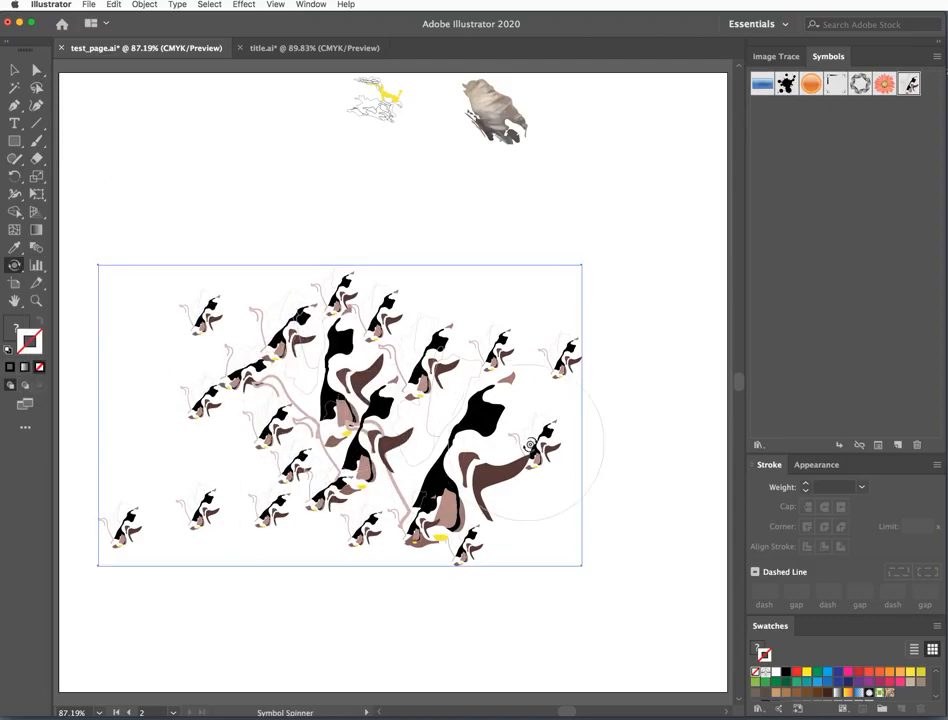
left_click_drag(528, 443, 510, 435)
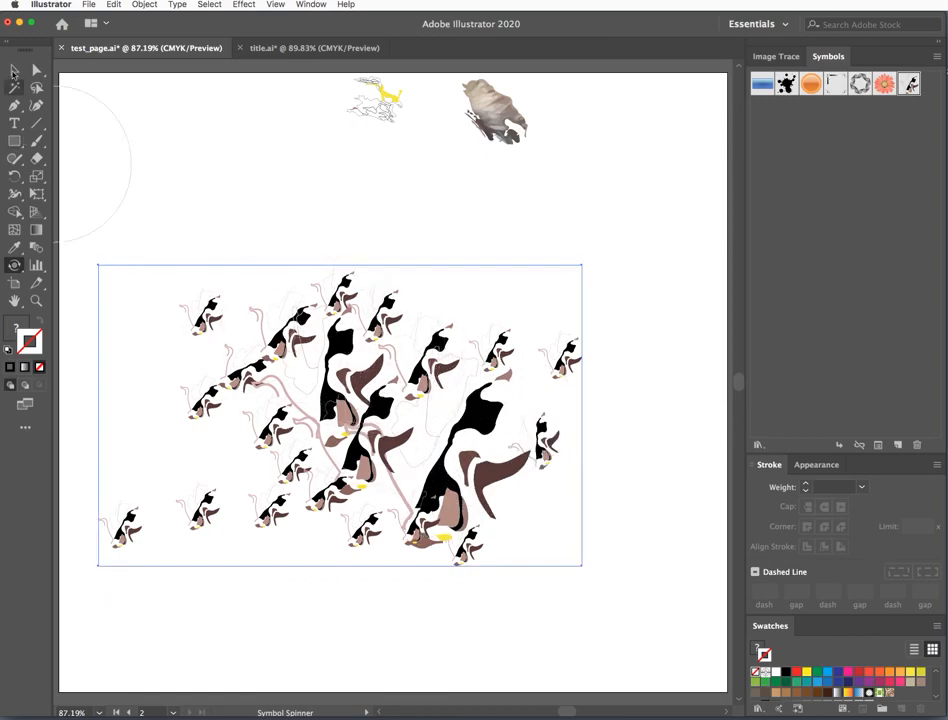
Expand the symbol set with Object and Fill enabled, and expand the resulting symbol instances the same way into editable paths.
left_click(15, 69)
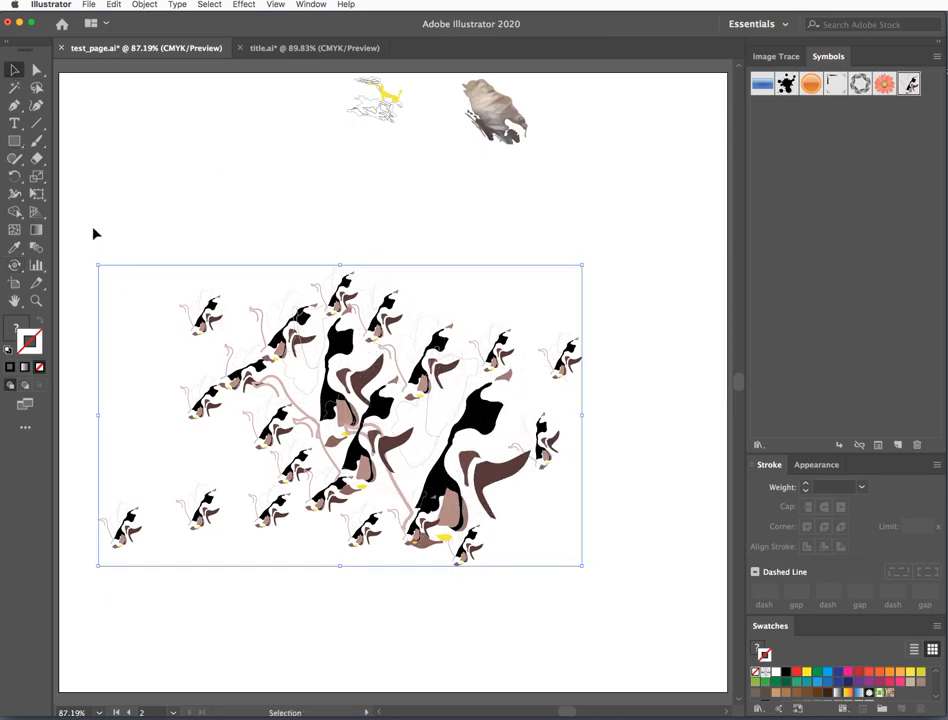
left_click(145, 5)
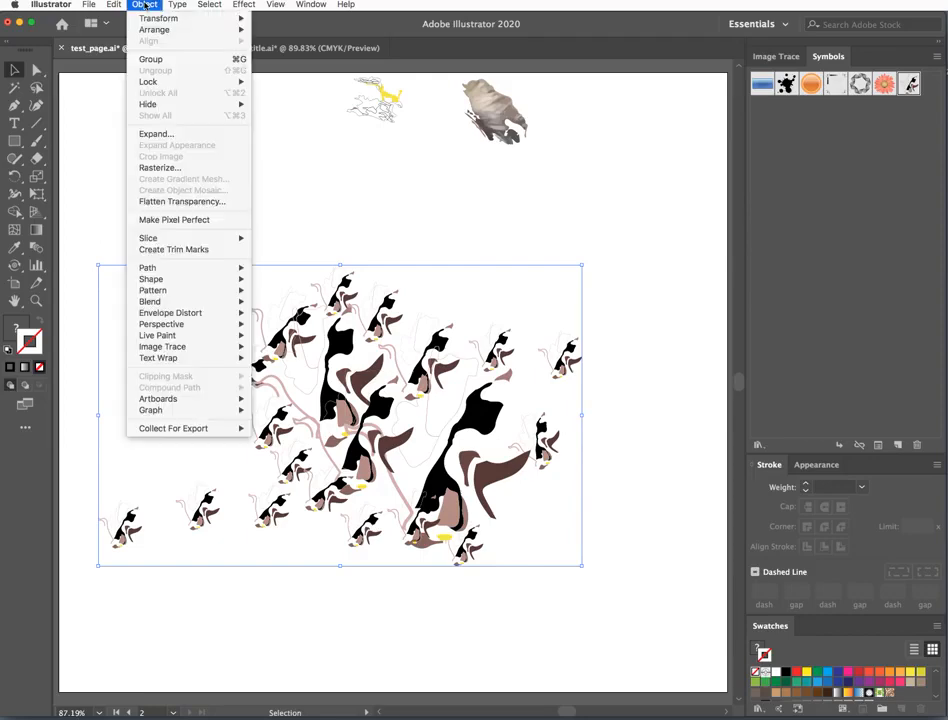
left_click(155, 134)
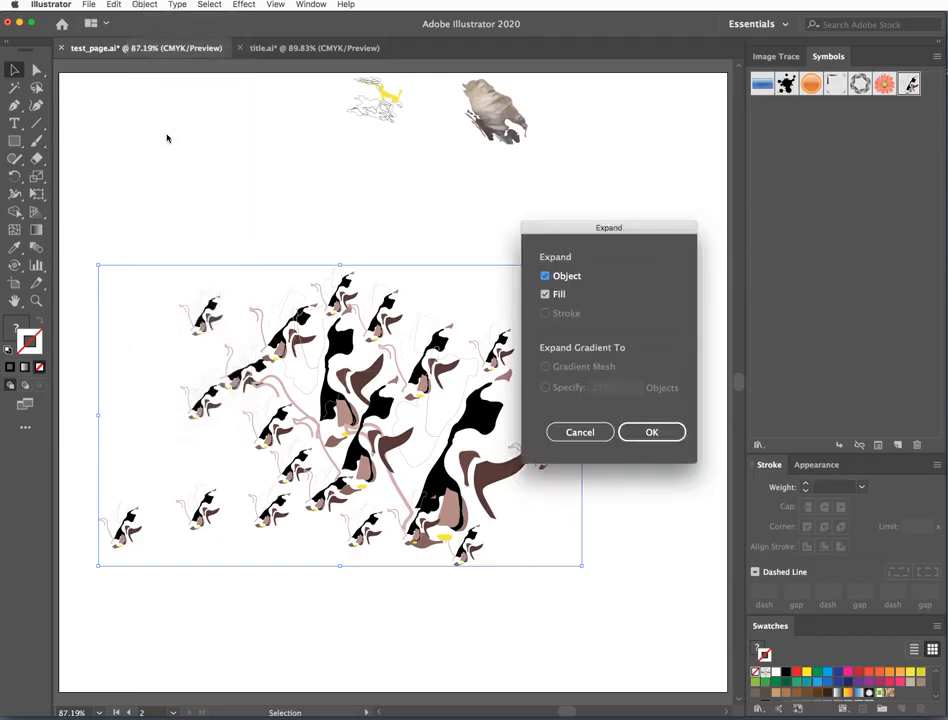
left_click(655, 434)
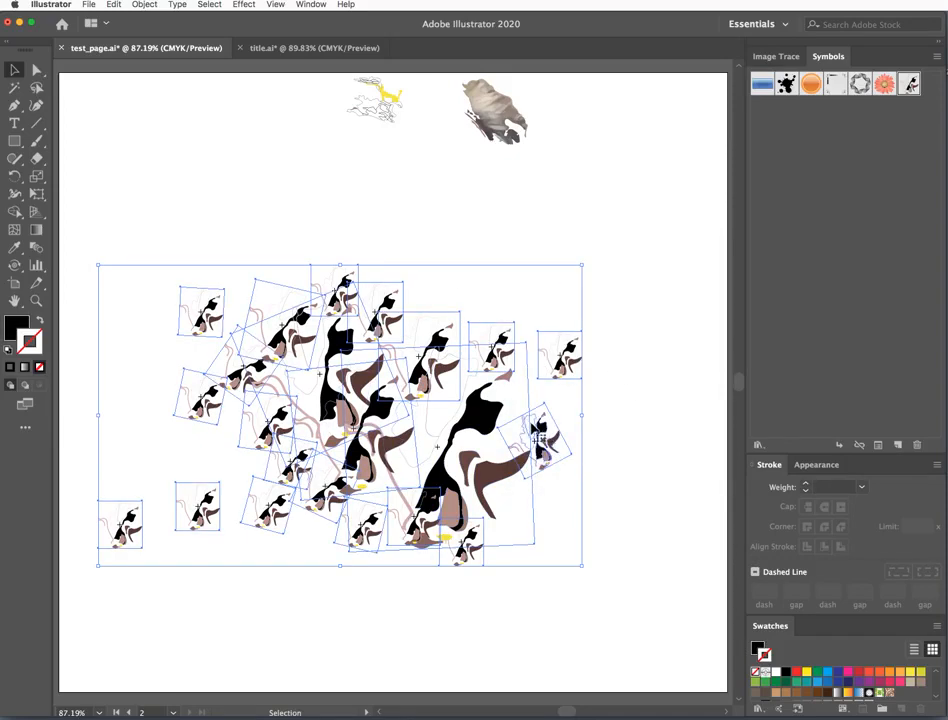
left_click(143, 4)
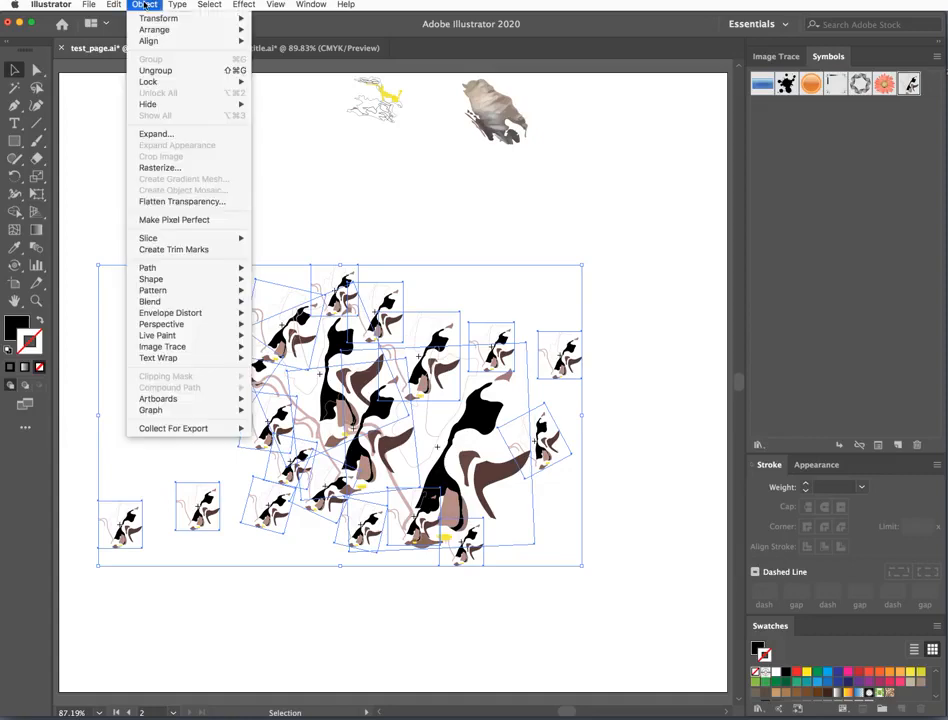
left_click(159, 135)
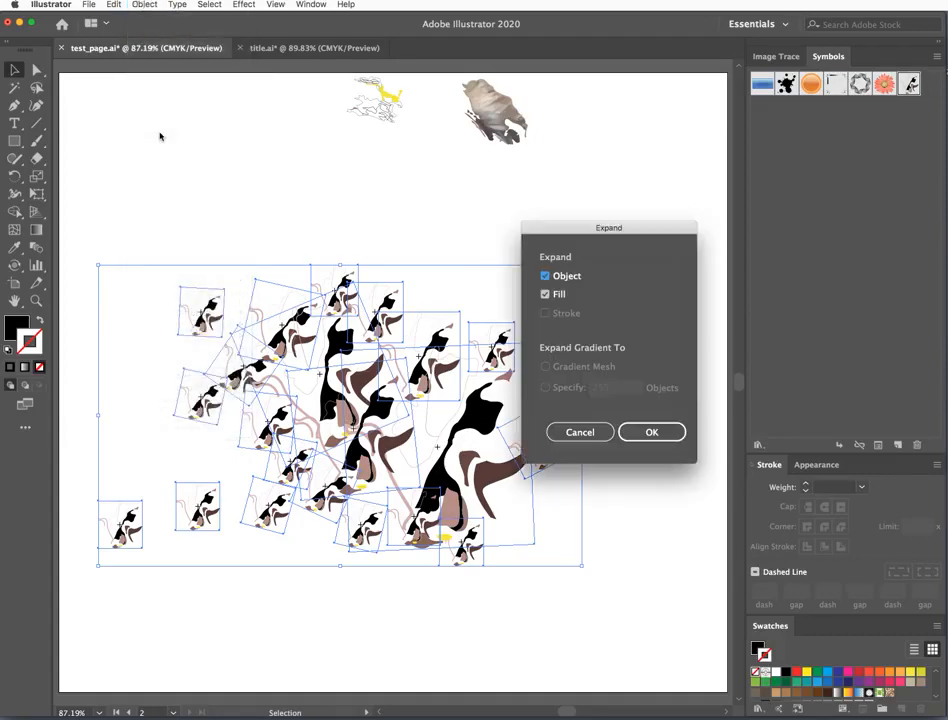
left_click(651, 431)
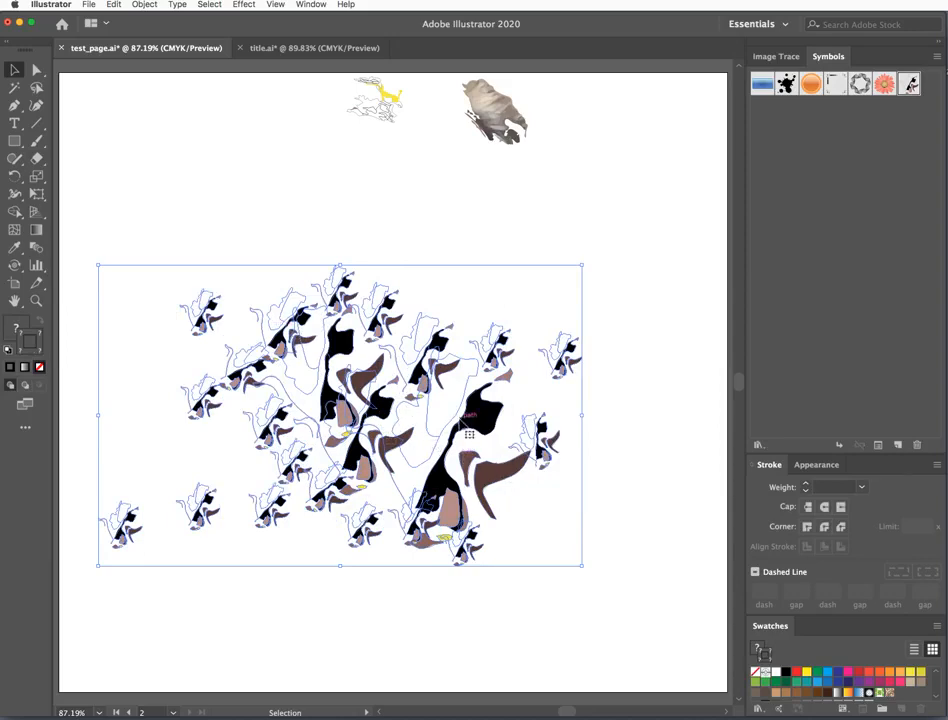
Ungroup the expanded artwork twice so that all nested groups are released.
left_click(144, 4)
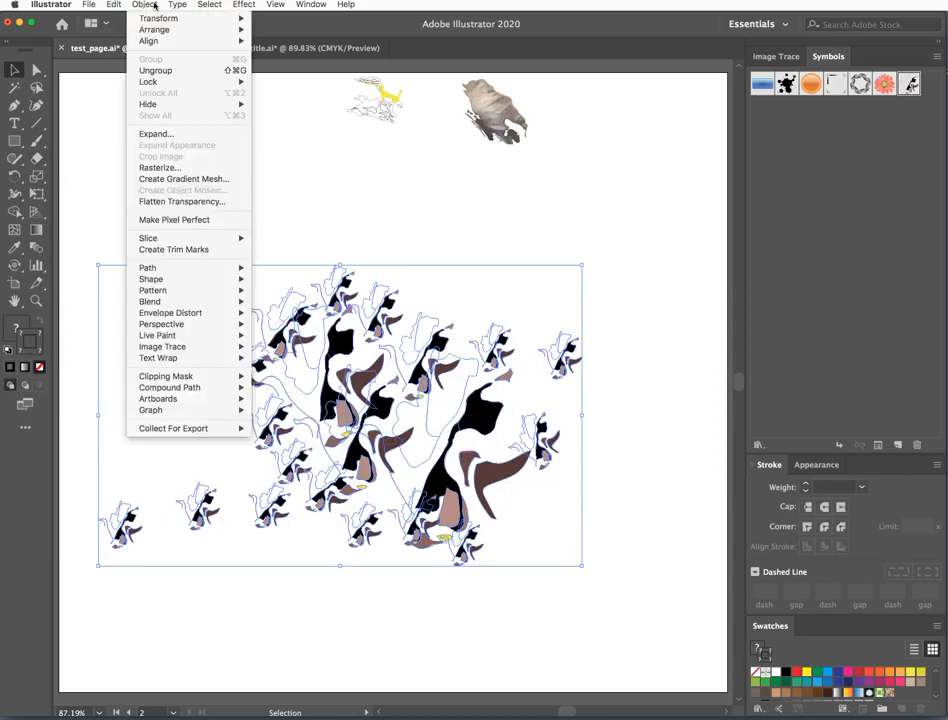
left_click(155, 70)
left_click(143, 5)
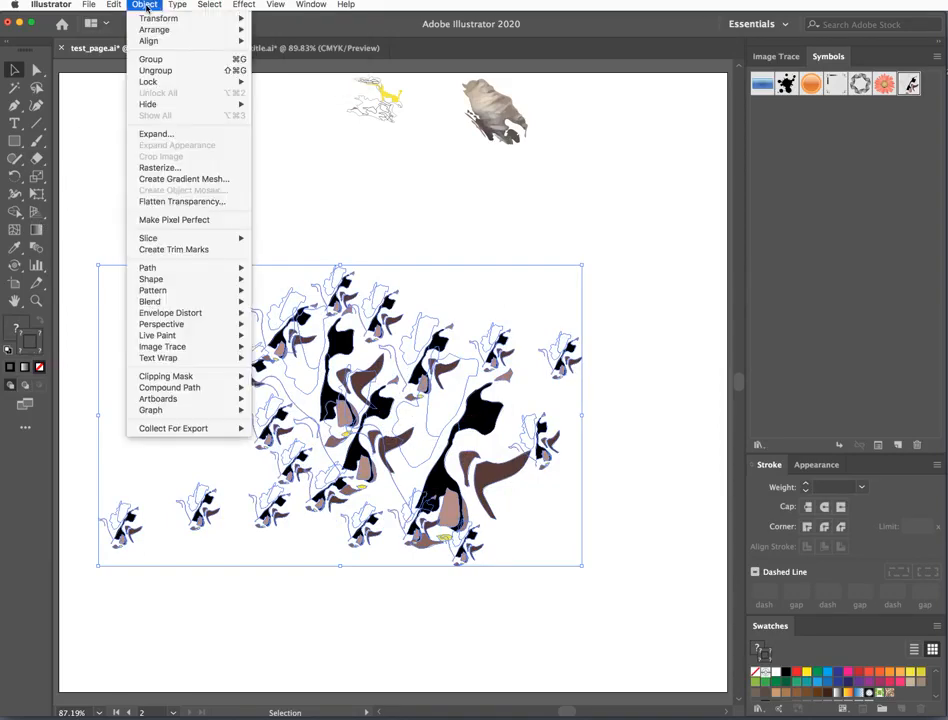
left_click(155, 70)
left_click(143, 6)
left_click(341, 219)
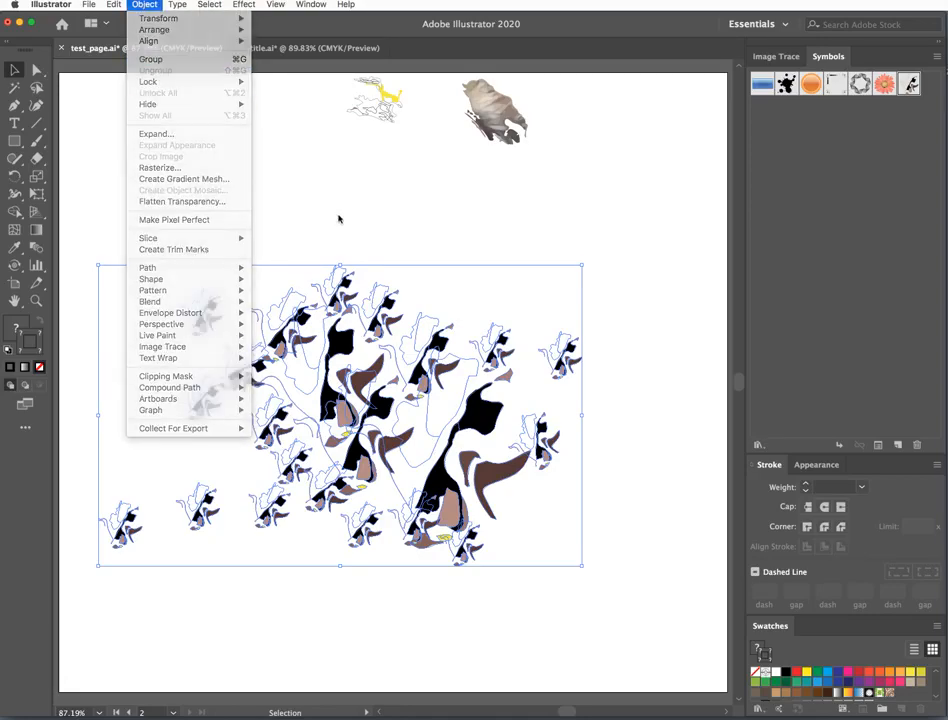
Delete the outer figures and path parts along the left side of the expanded pattern using Direct Selection.
left_click(37, 70)
left_click(123, 158)
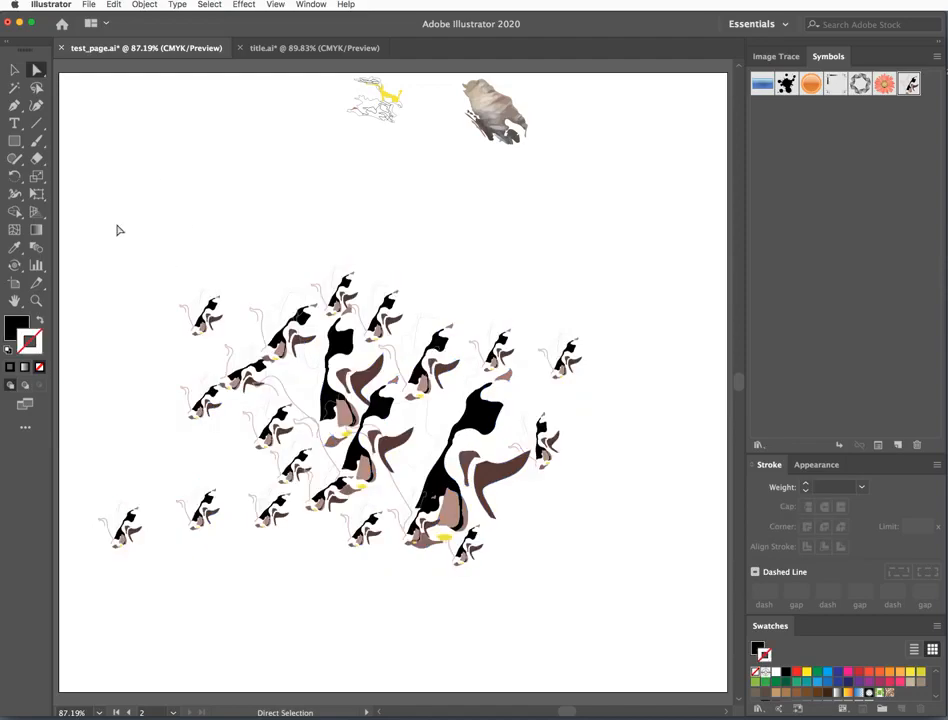
left_click_drag(118, 229, 200, 320)
left_click(245, 254)
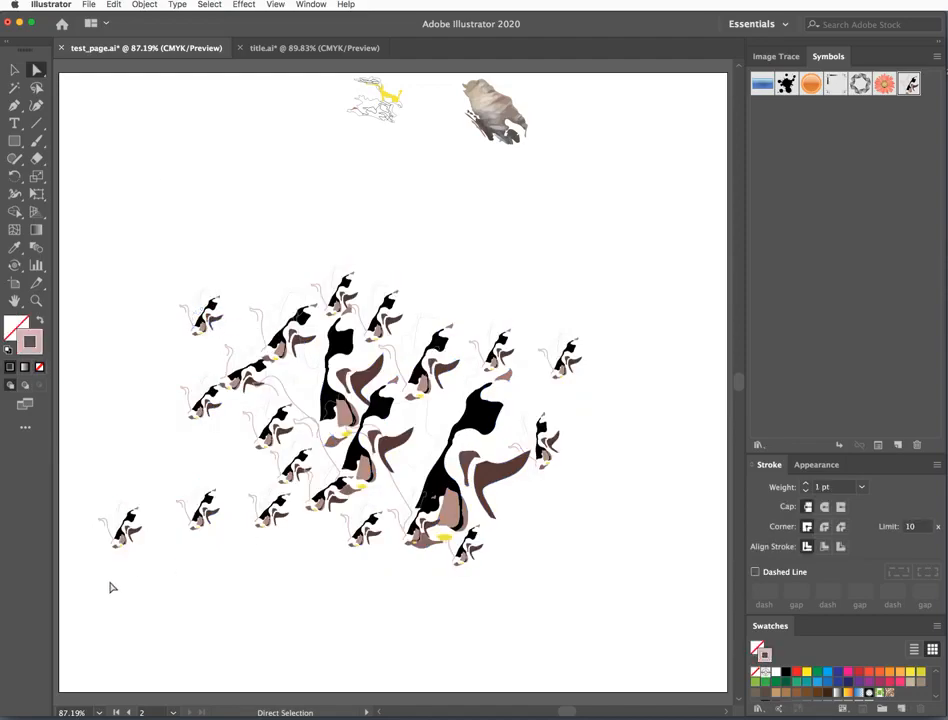
left_click_drag(87, 578, 234, 294)
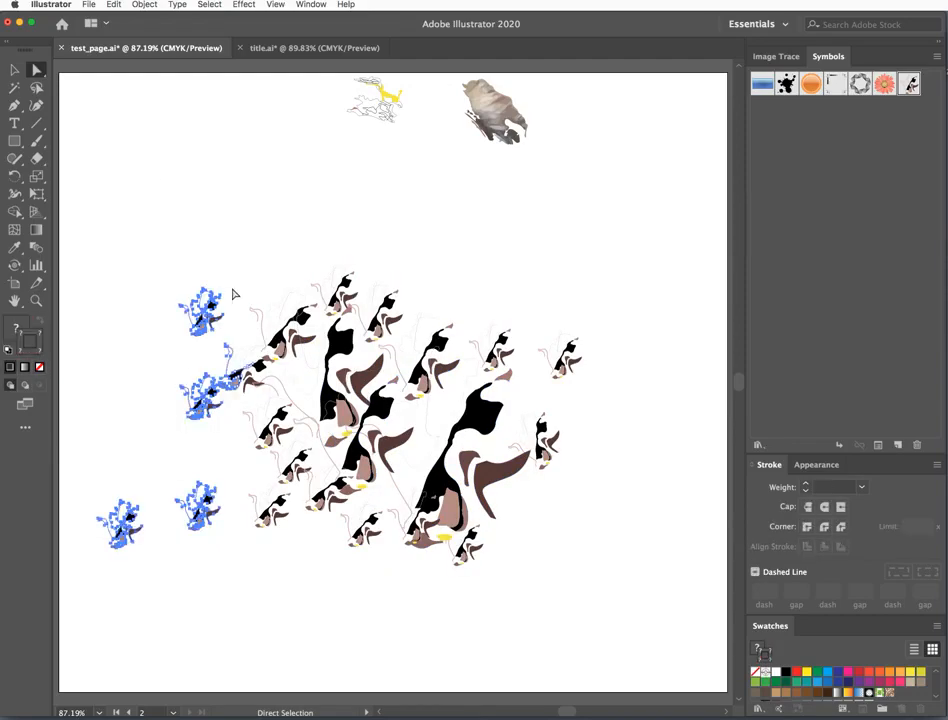
key("Delete")
Delete the figures along the right side of the pattern and the large and small figures at its lower right.
left_click_drag(632, 290, 462, 352)
key("Delete")
left_click_drag(612, 330, 458, 456)
key("Delete")
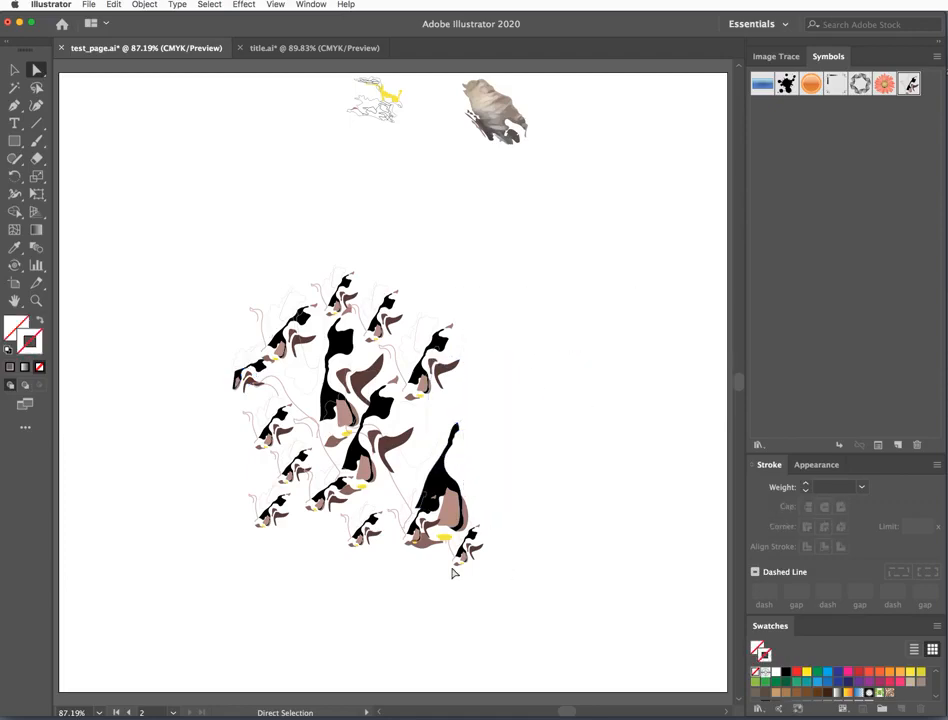
left_click_drag(518, 576, 413, 481)
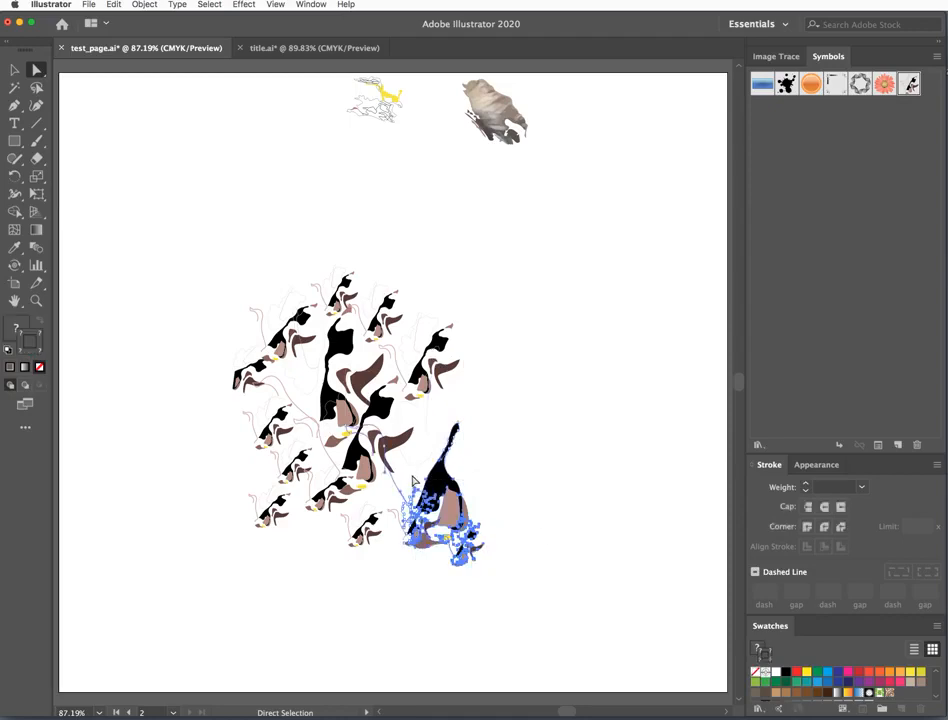
key("Delete")
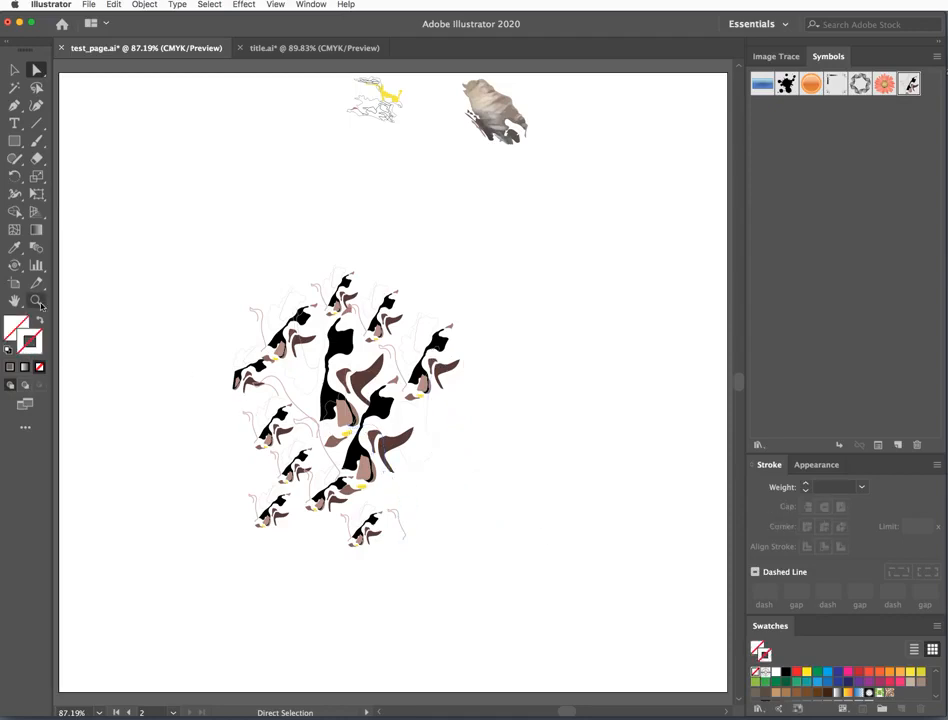
key("z")
left_click_drag(180, 253, 543, 613)
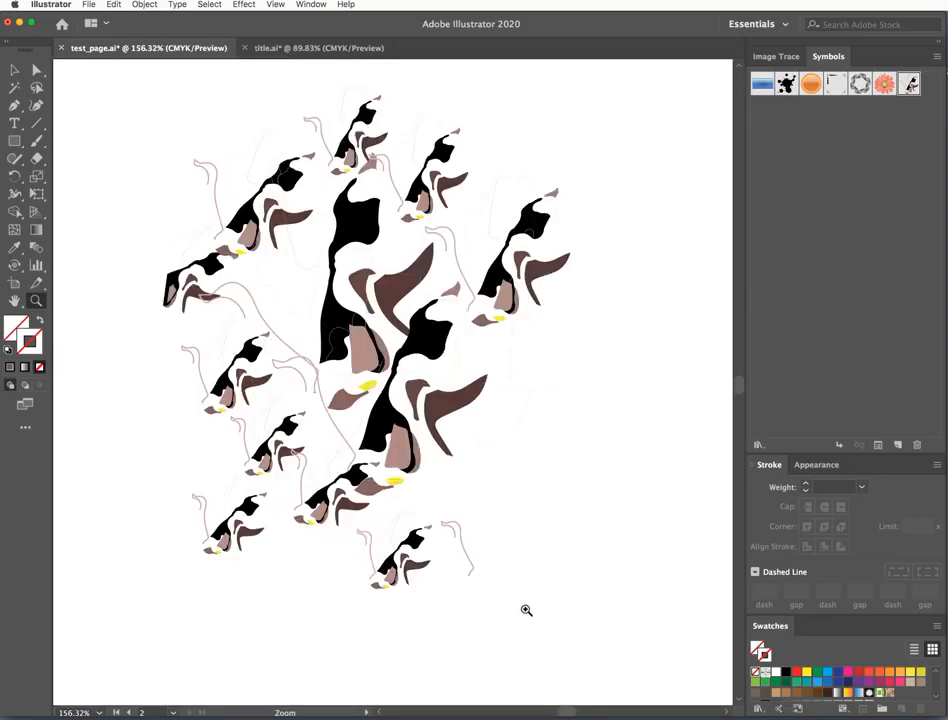
Recolour the two black shapes of the large central figure with a pink fill and no stroke.
left_click(36, 69)
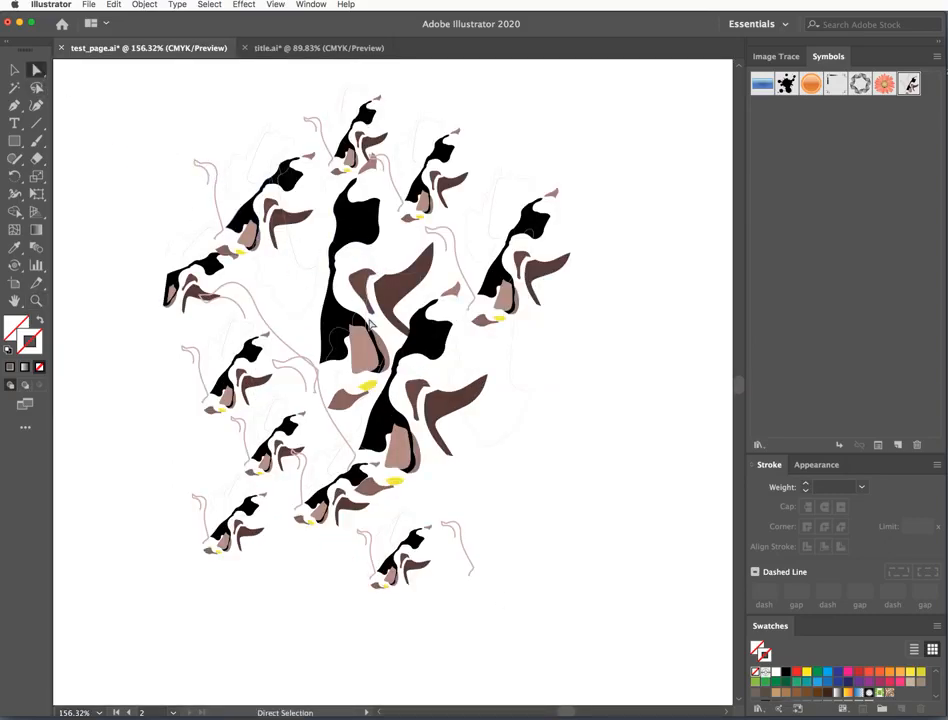
left_click(355, 220)
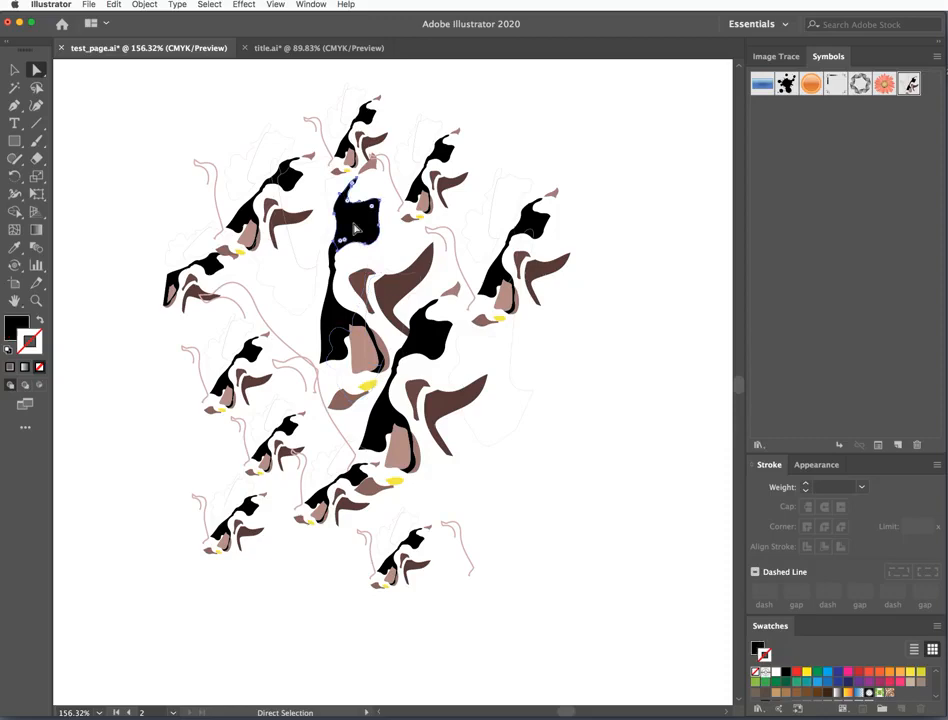
left_click(330, 322, "shift")
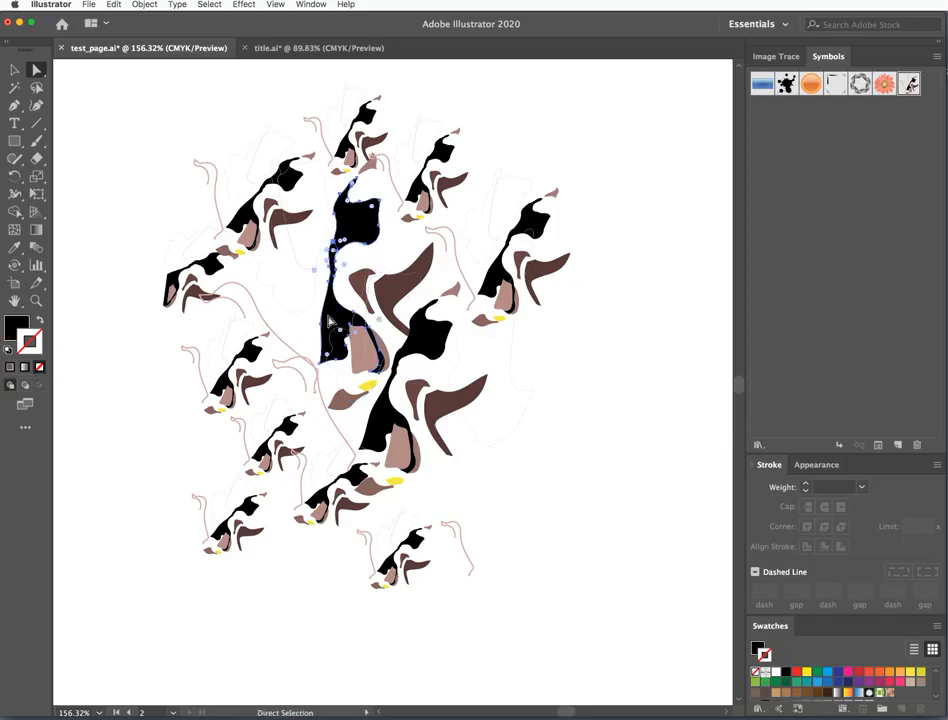
left_click(14, 70)
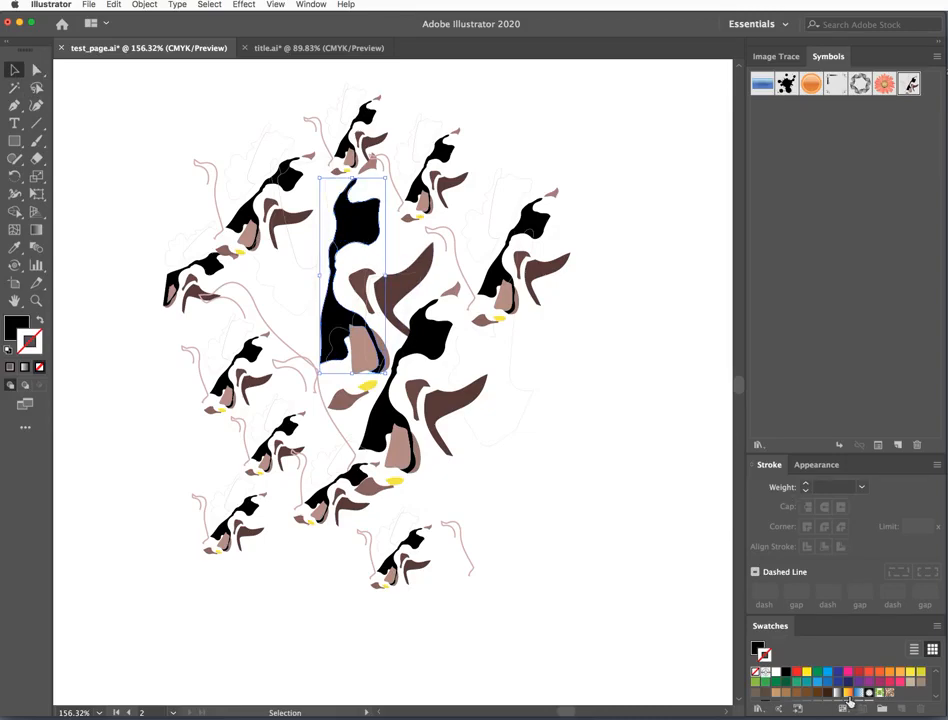
left_click(847, 677)
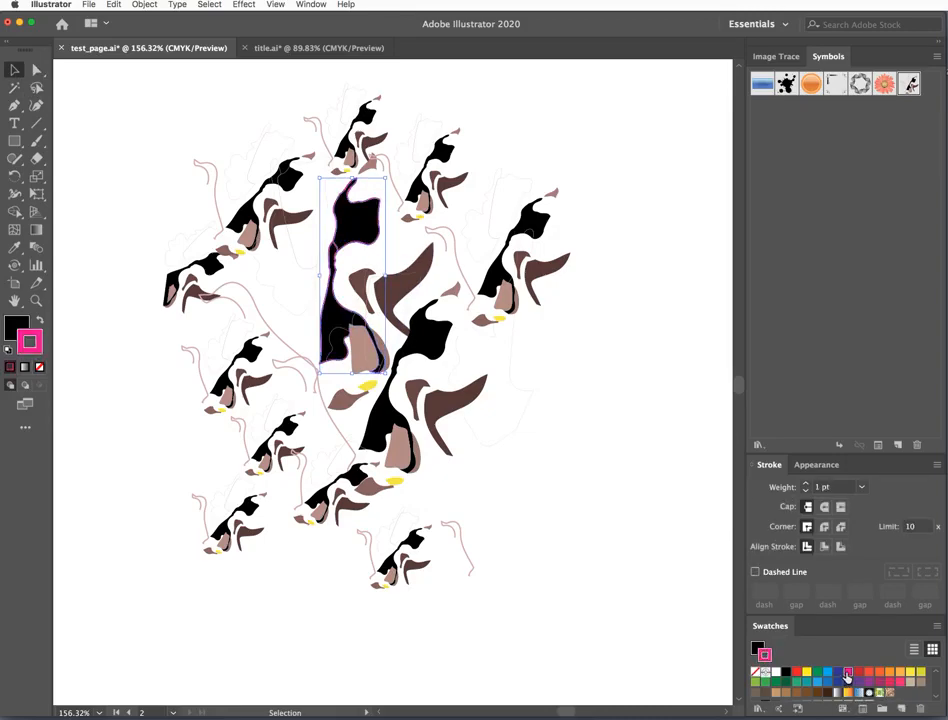
left_click(38, 322)
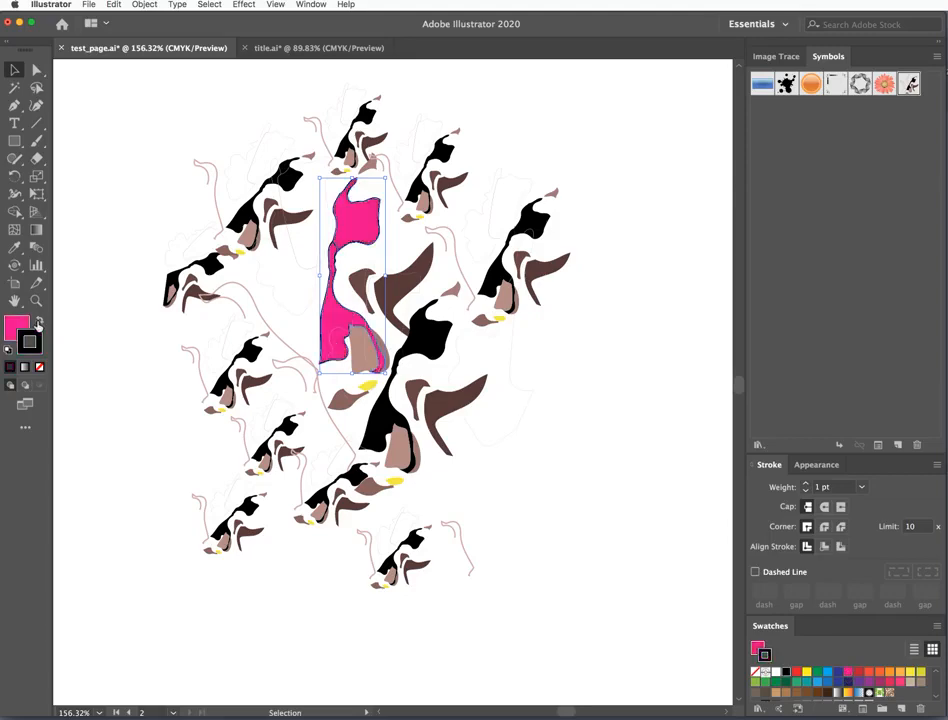
left_click(39, 366)
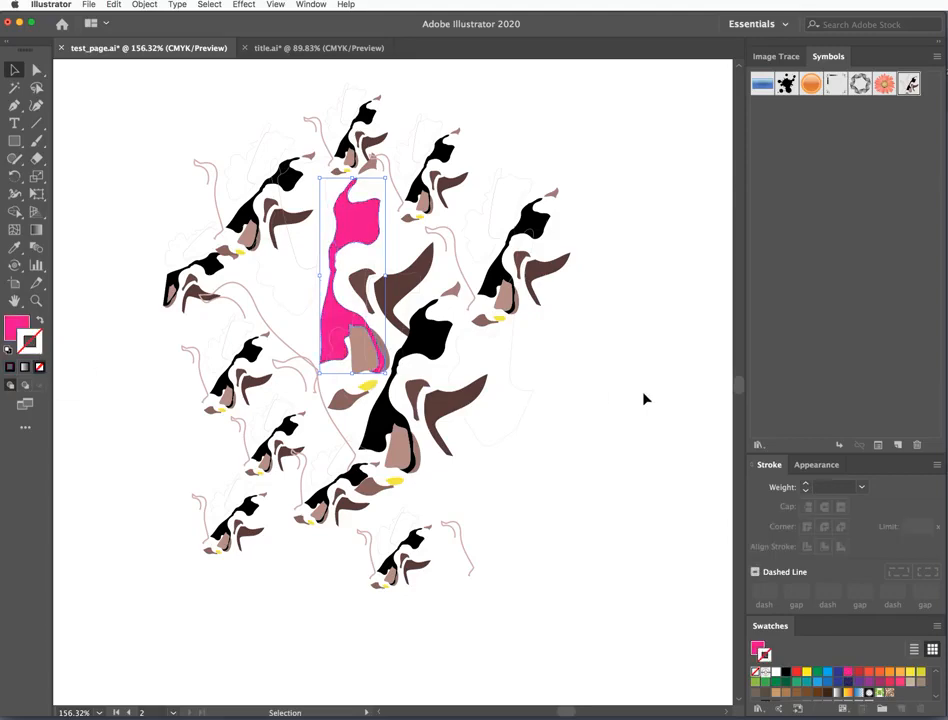
Set the blending mode of the pink shapes' fill to Multiply.
left_click(814, 465)
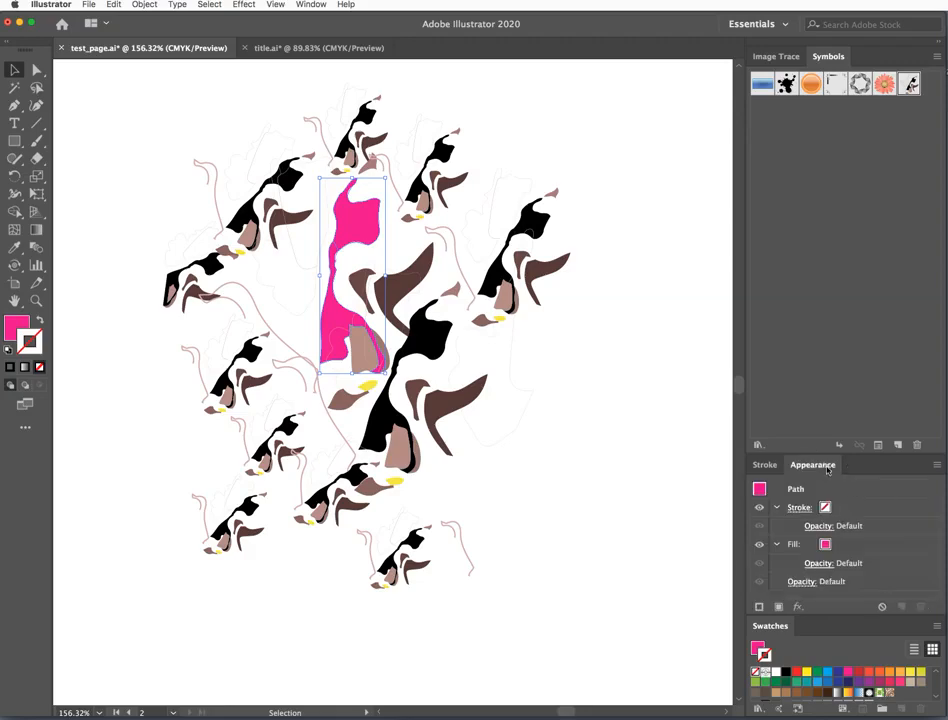
left_click(819, 564)
left_click(697, 591)
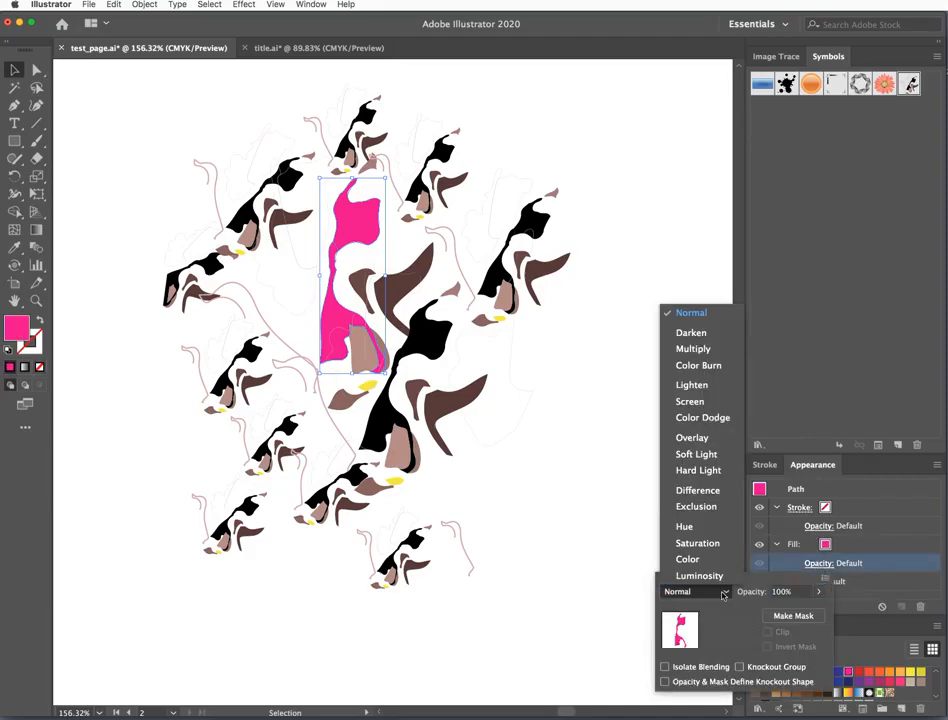
left_click(691, 349)
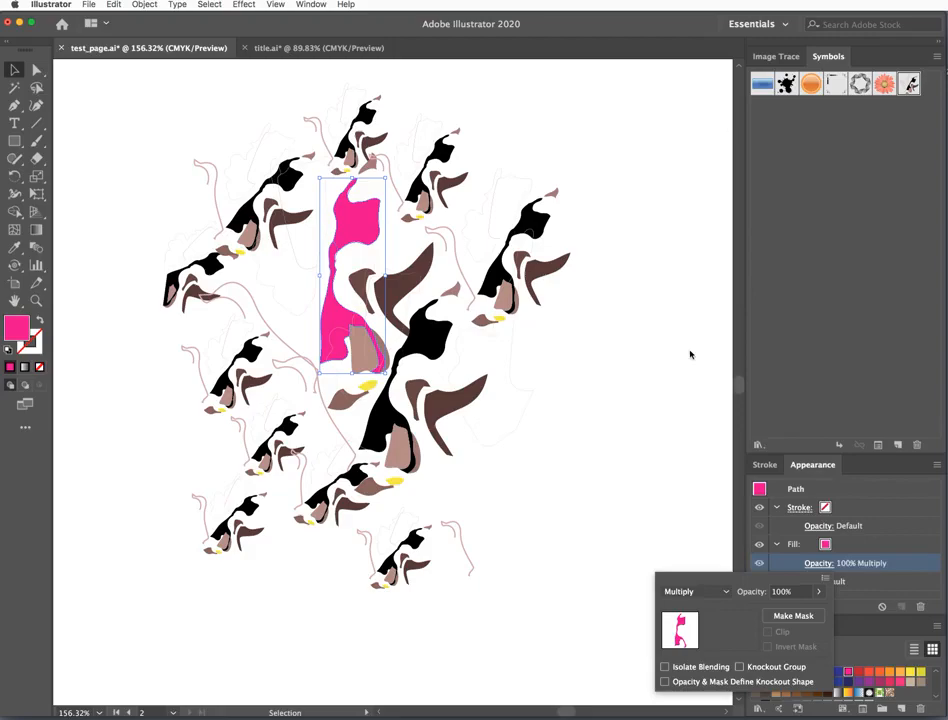
Bring the selected pink shapes to the front of the stacking order.
left_click(141, 5)
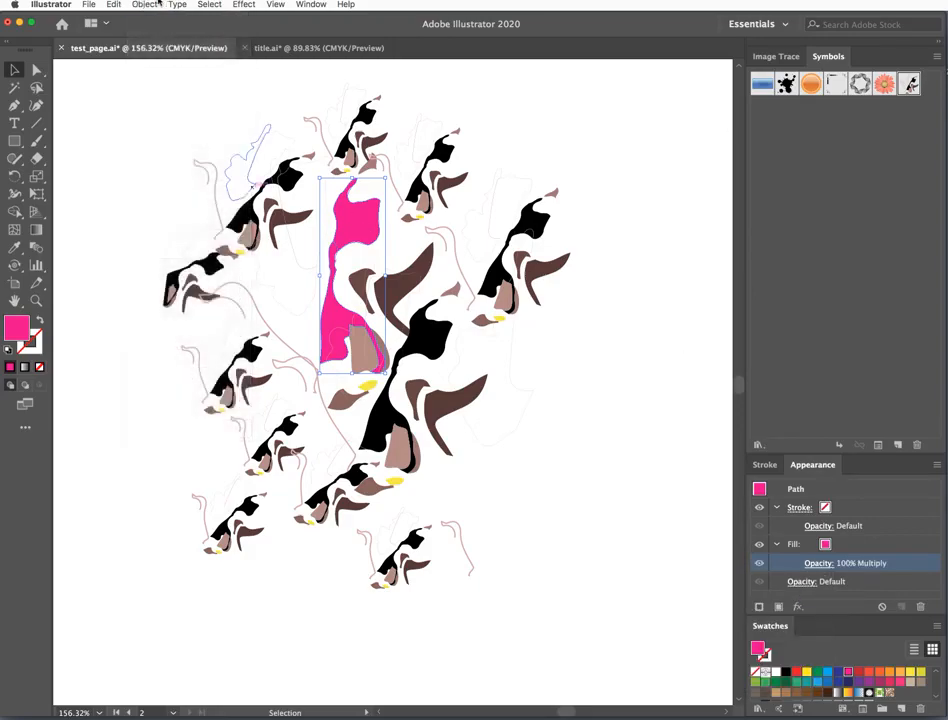
left_click(143, 5)
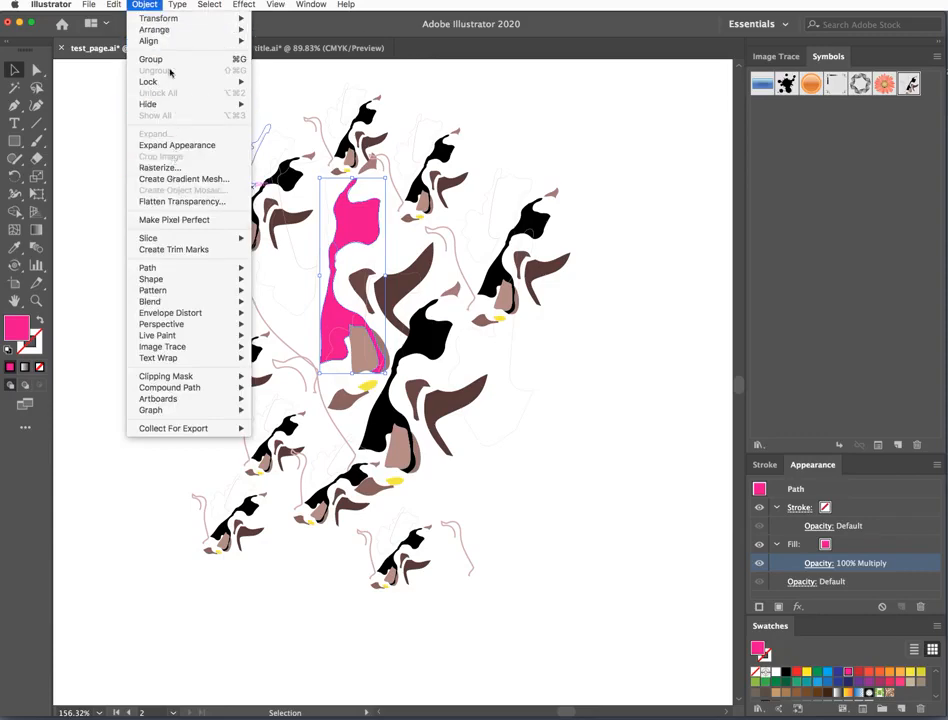
mouse_move(170, 29)
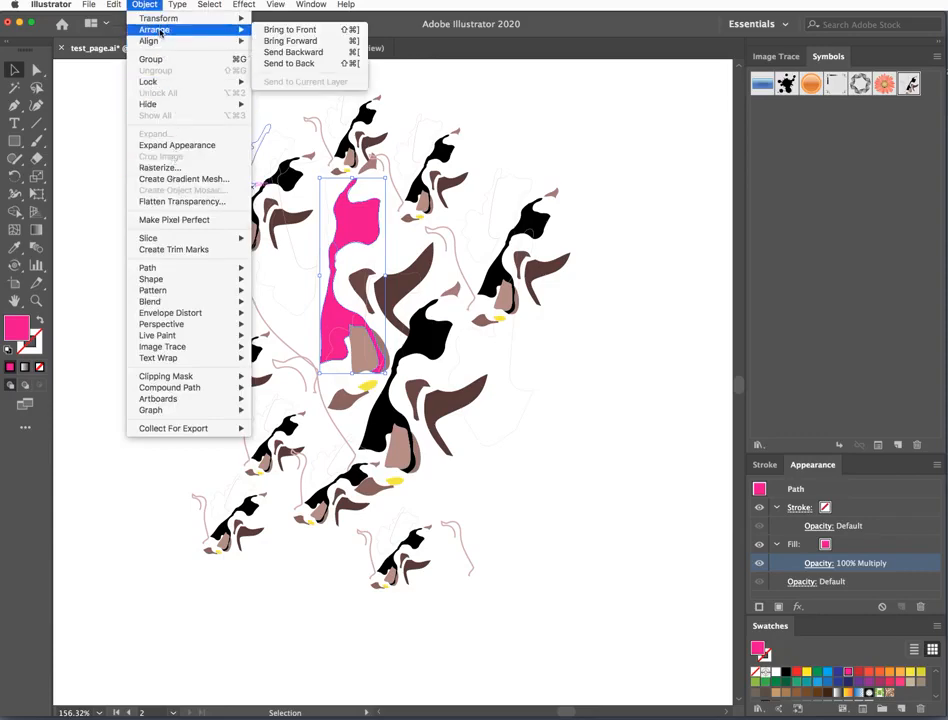
left_click(290, 30)
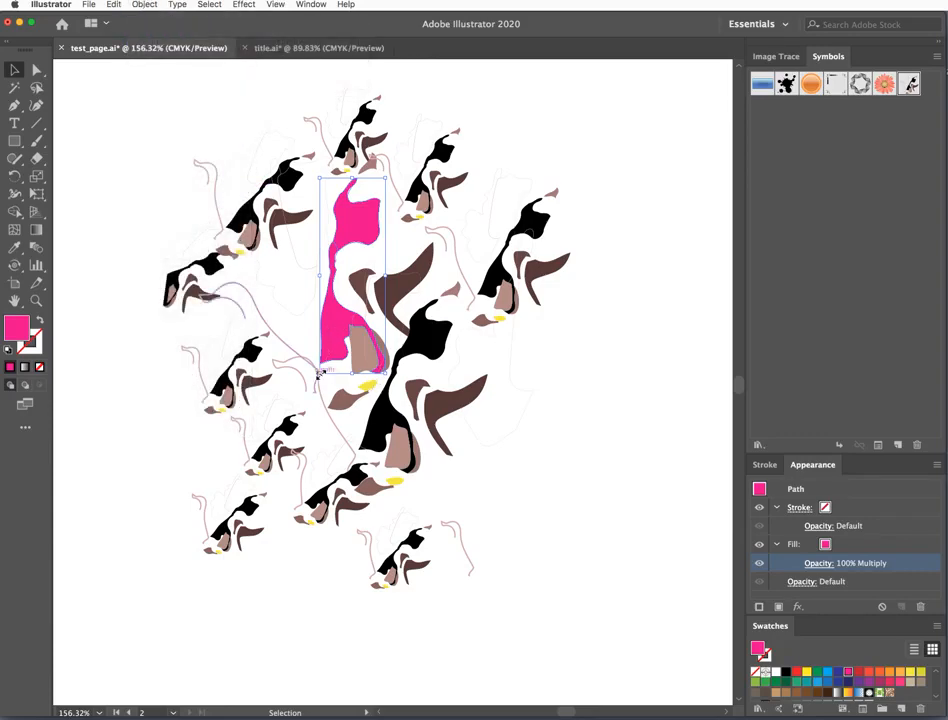
Enlarge the pink shapes, rotate them clockwise and lay them diagonally across the centre of the pattern.
left_click_drag(319, 373, 286, 470)
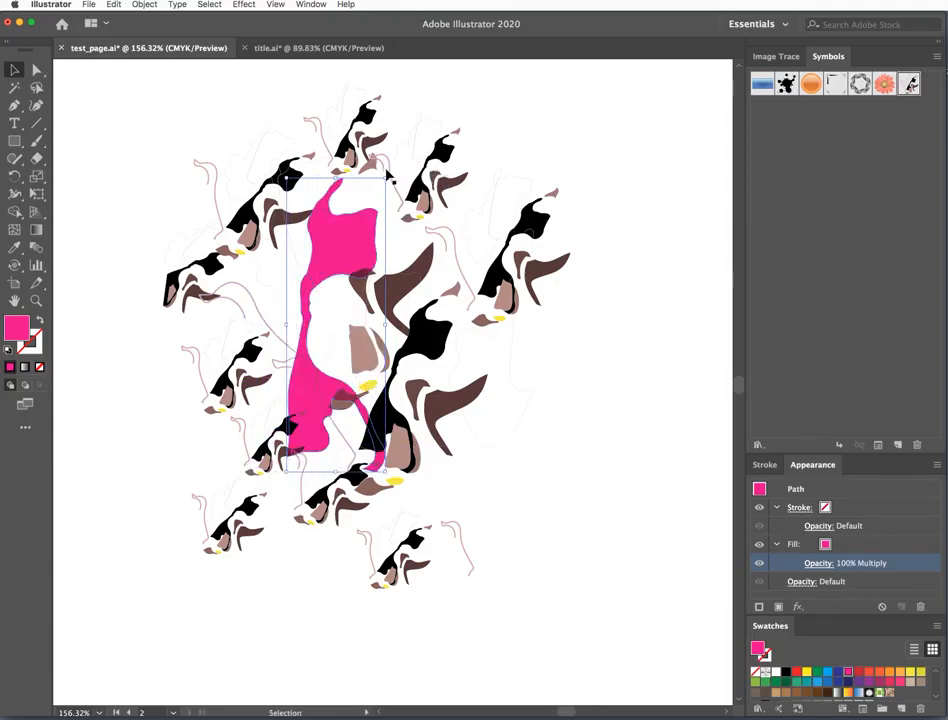
left_click_drag(386, 178, 505, 196)
left_click_drag(406, 256, 490, 283)
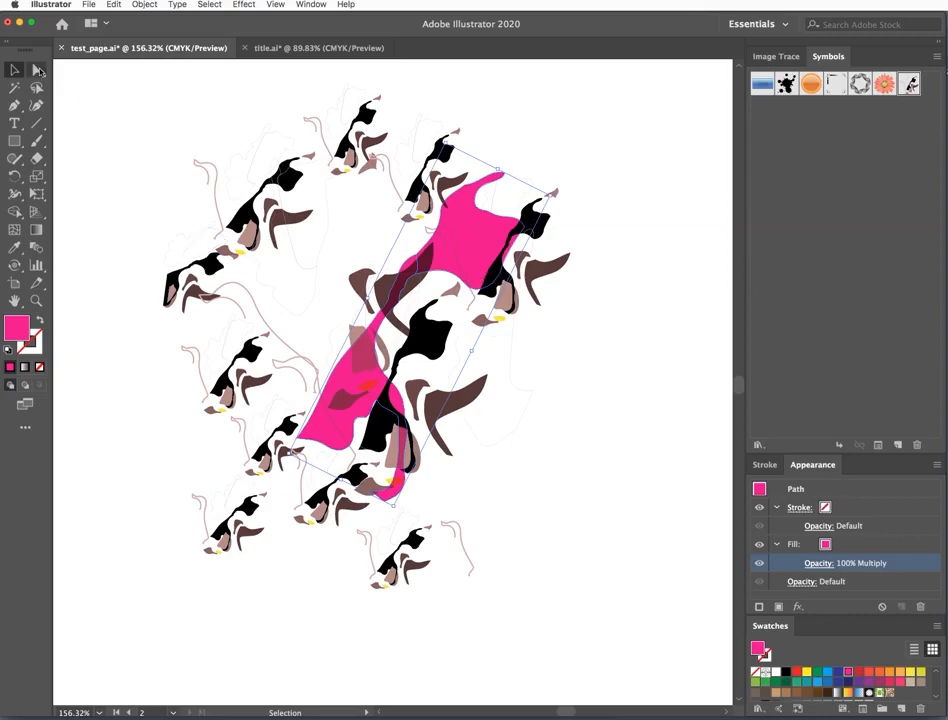
Delete most figures and path parts along the pattern's left and upper-left side using Direct Selection.
left_click(36, 69)
left_click_drag(108, 137, 265, 378)
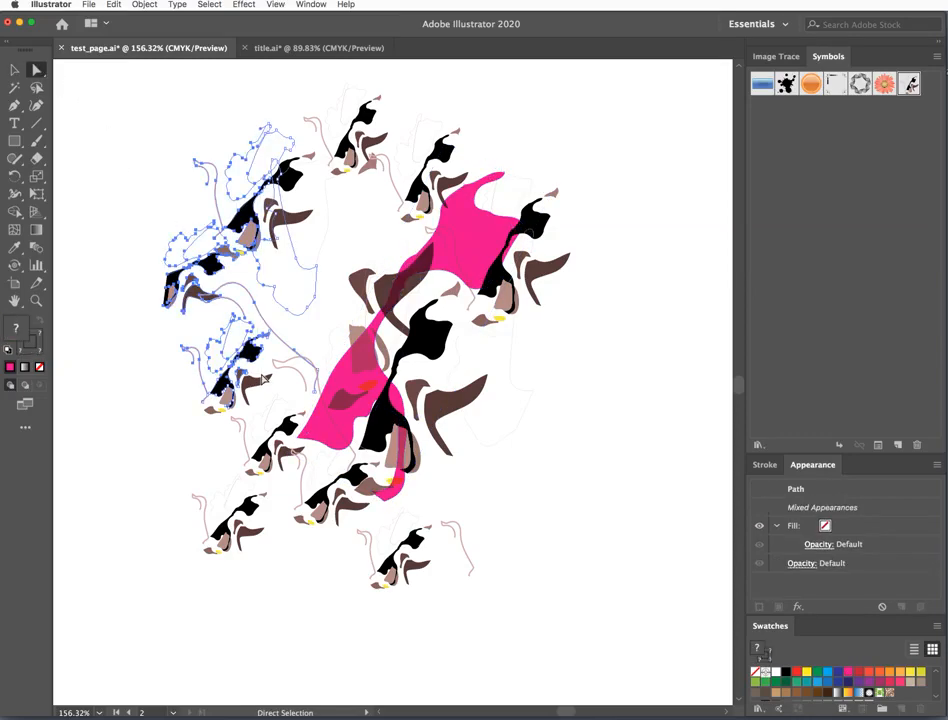
key("Delete")
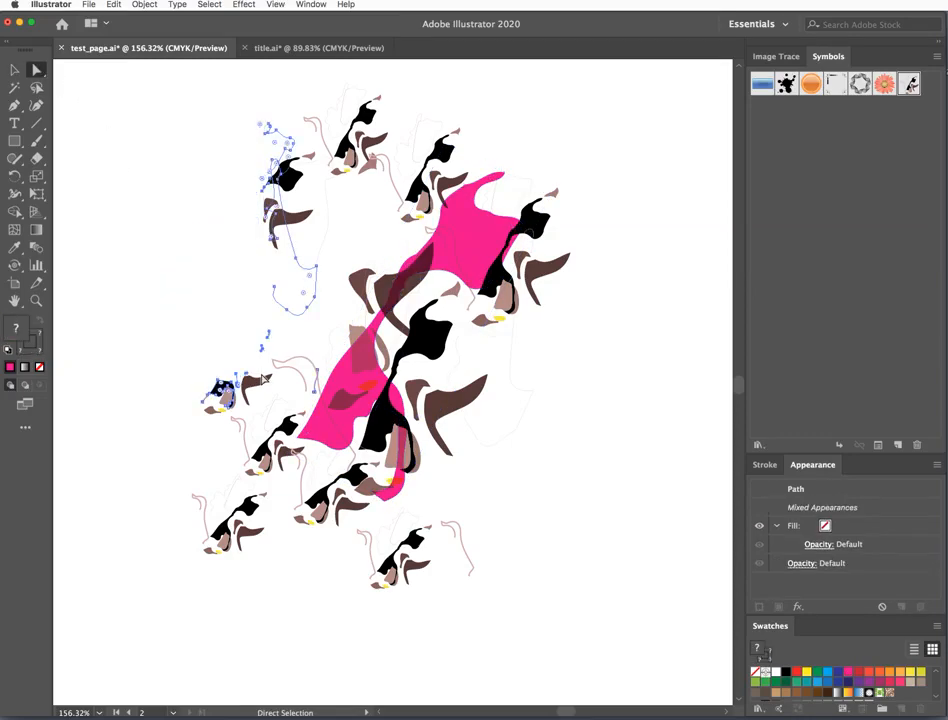
key("Delete")
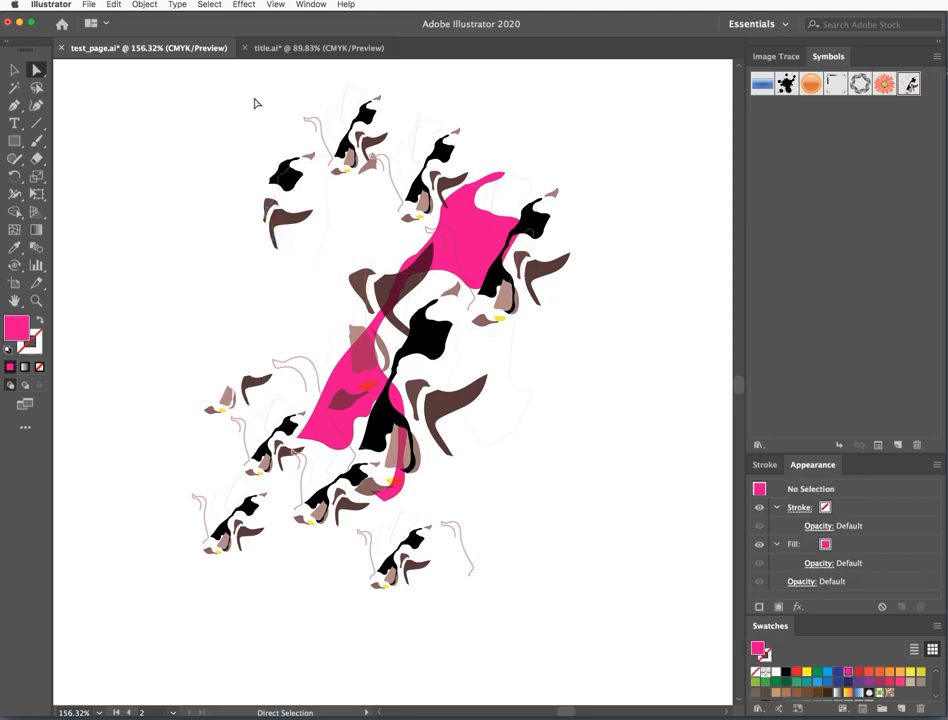
left_click_drag(255, 103, 338, 192)
key("Delete")
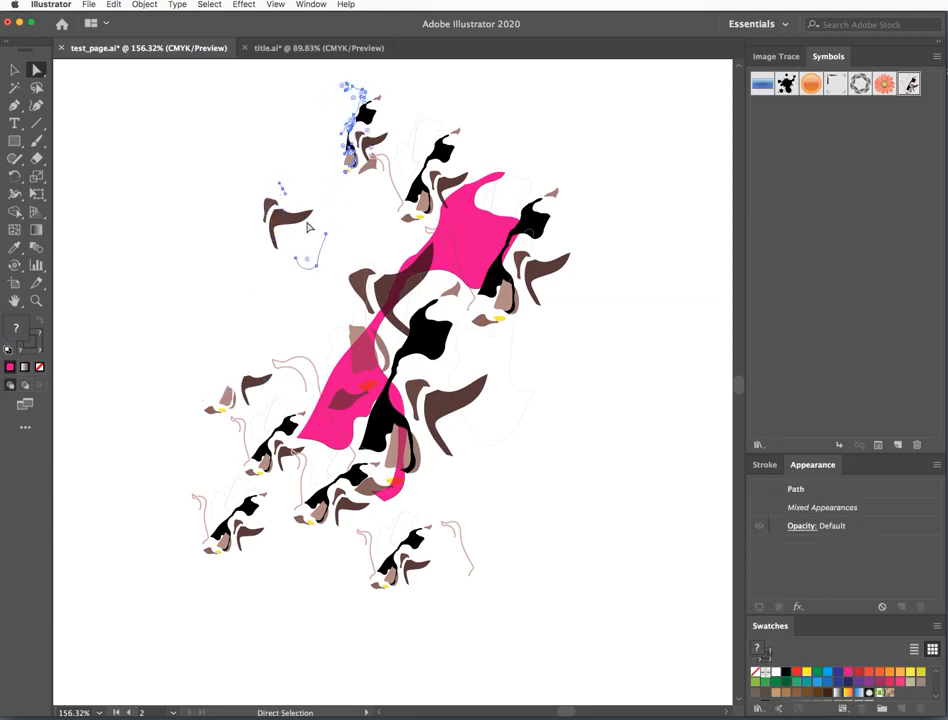
left_click(376, 240)
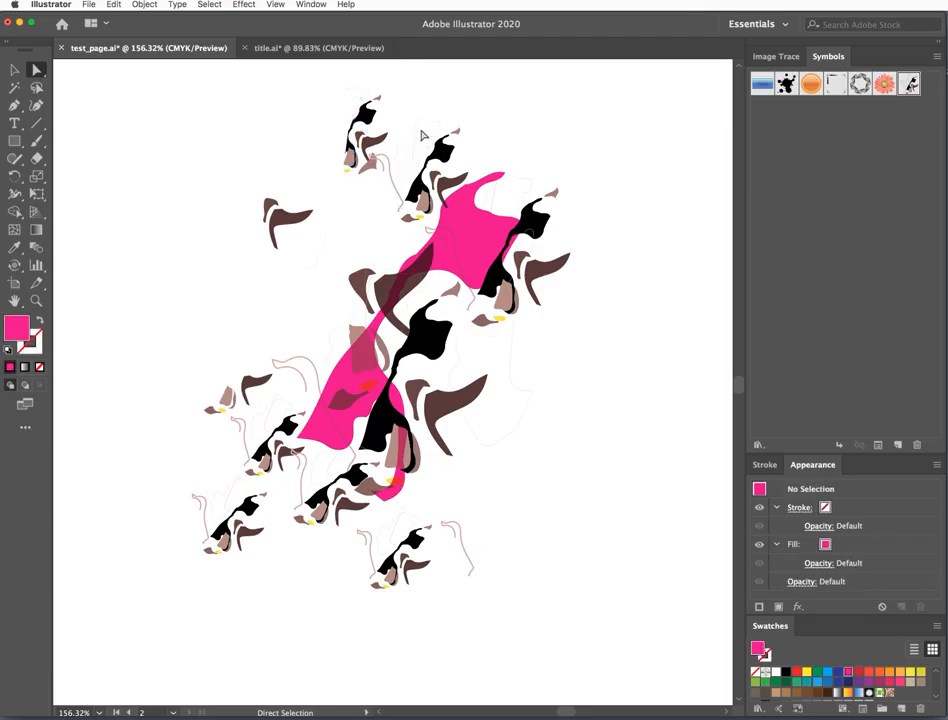
left_click(376, 170)
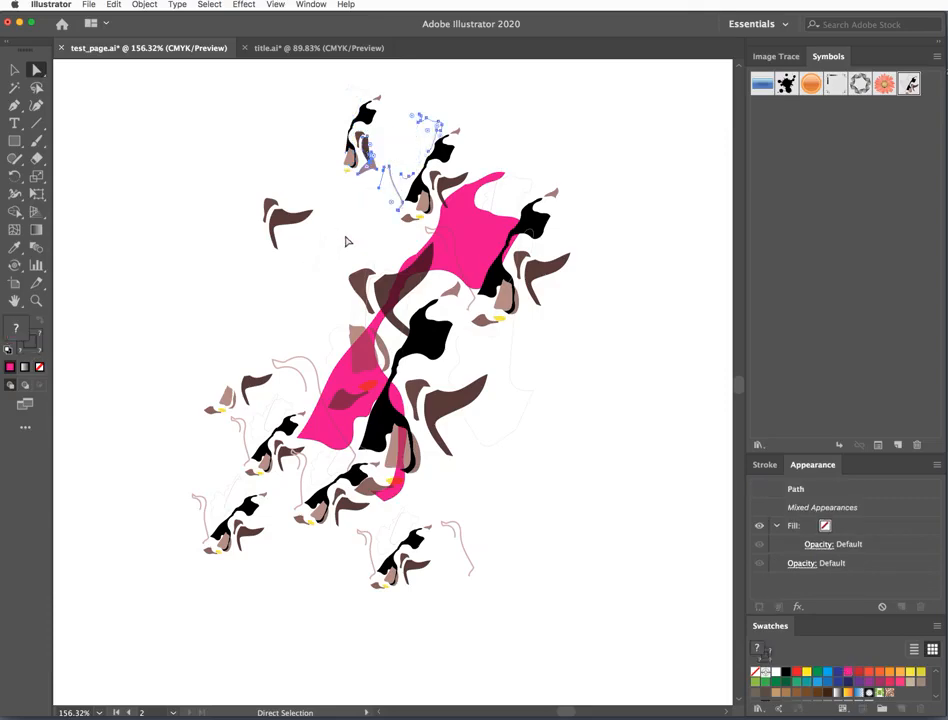
Enlarge the fragments beside the pink shape's lower left, move them over it and fill them with yellow.
left_click(15, 70)
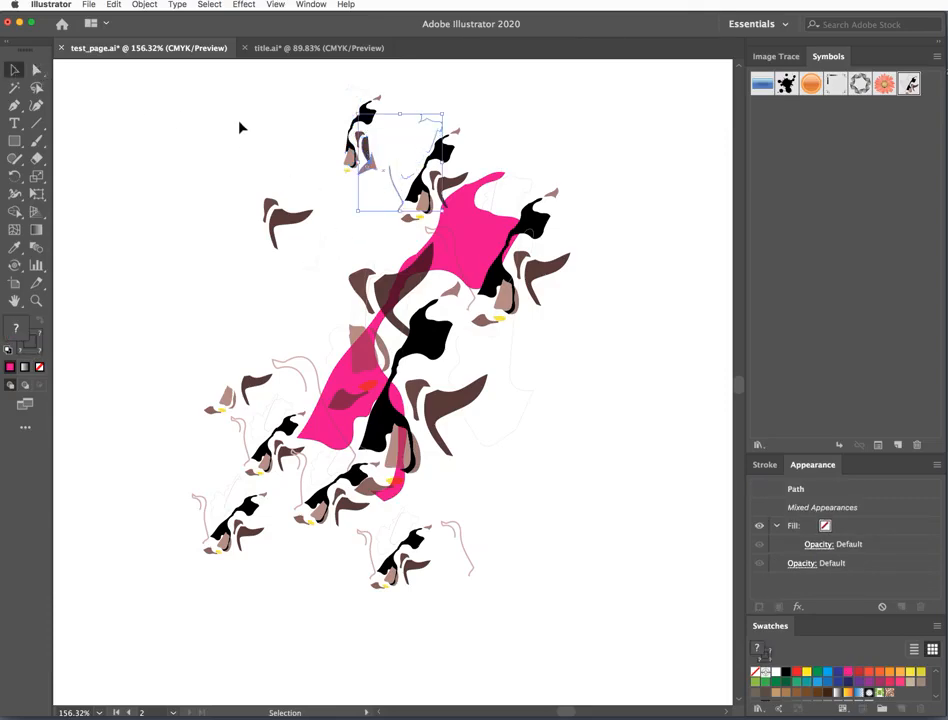
left_click(317, 131)
left_click_drag(338, 108, 378, 176)
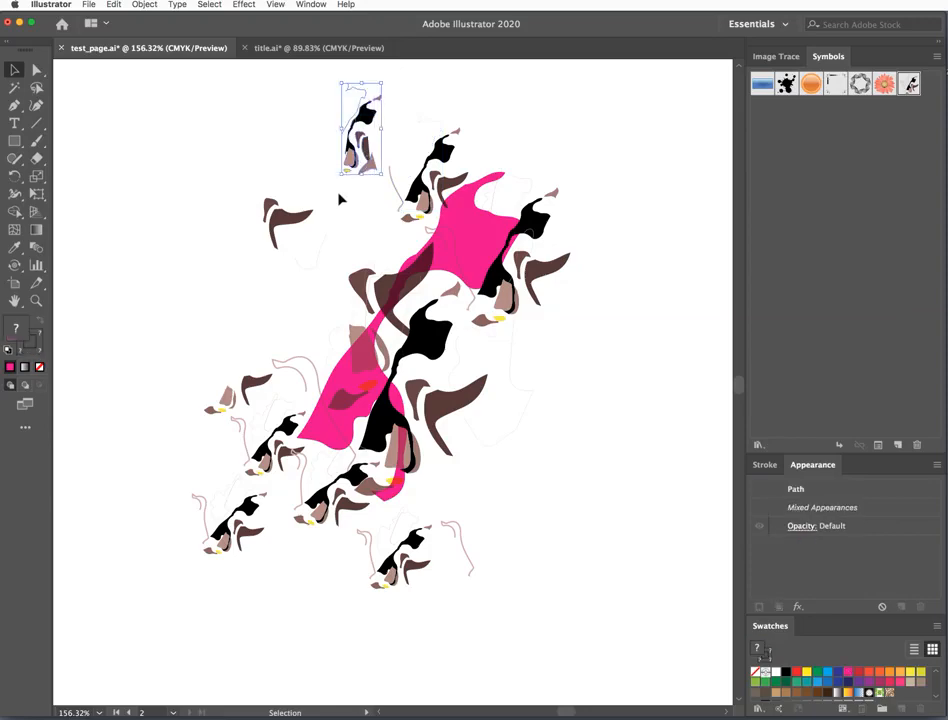
left_click(197, 184)
left_click_drag(200, 353, 292, 396)
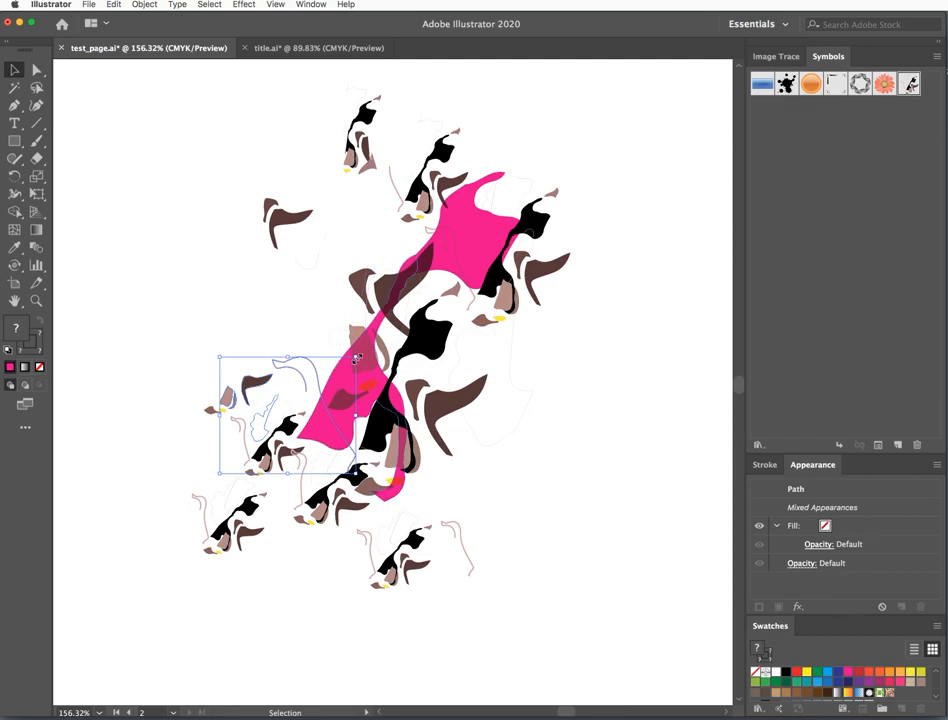
left_click_drag(355, 358, 456, 271)
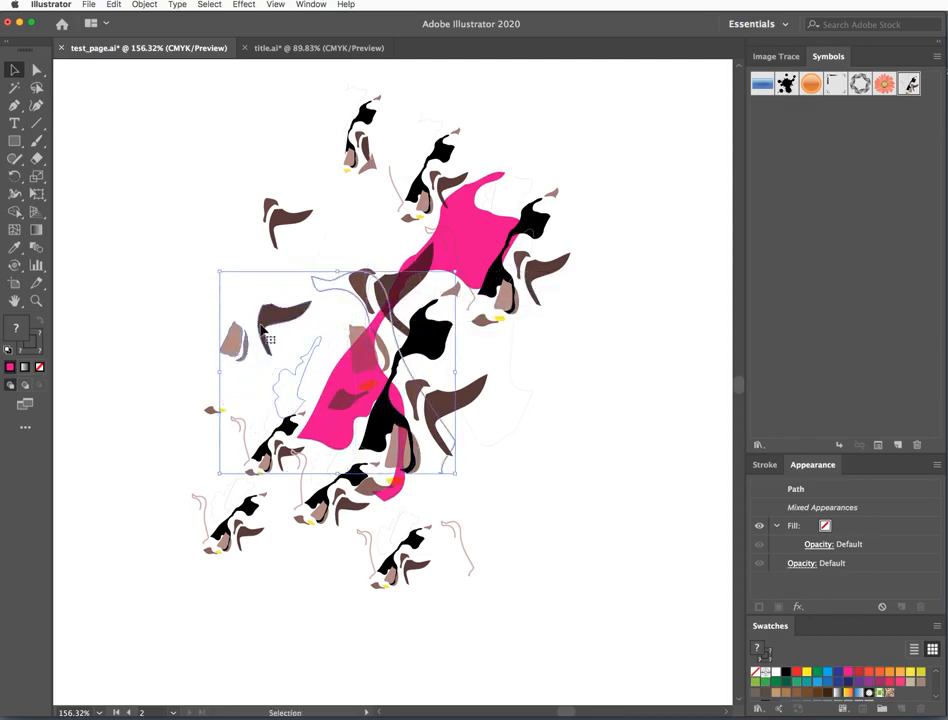
left_click_drag(262, 330, 372, 288)
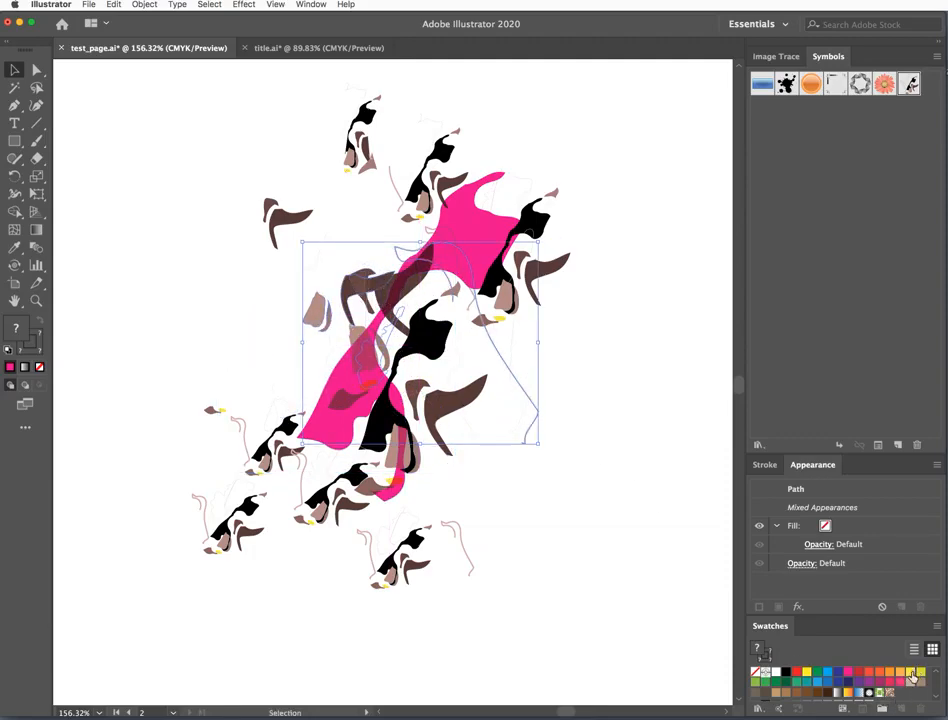
left_click(911, 675)
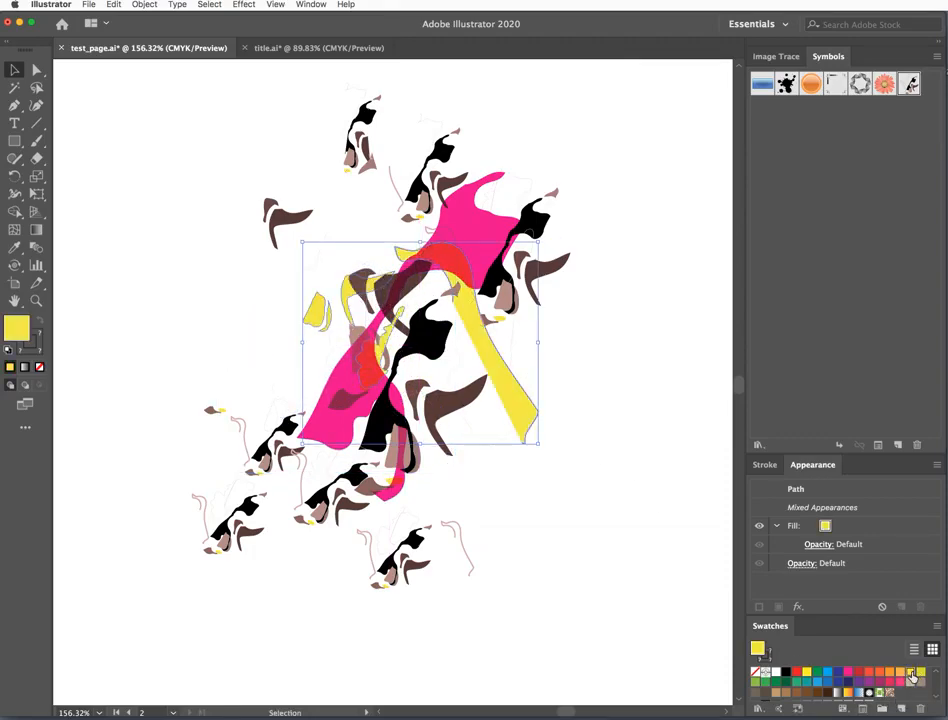
left_click(585, 375)
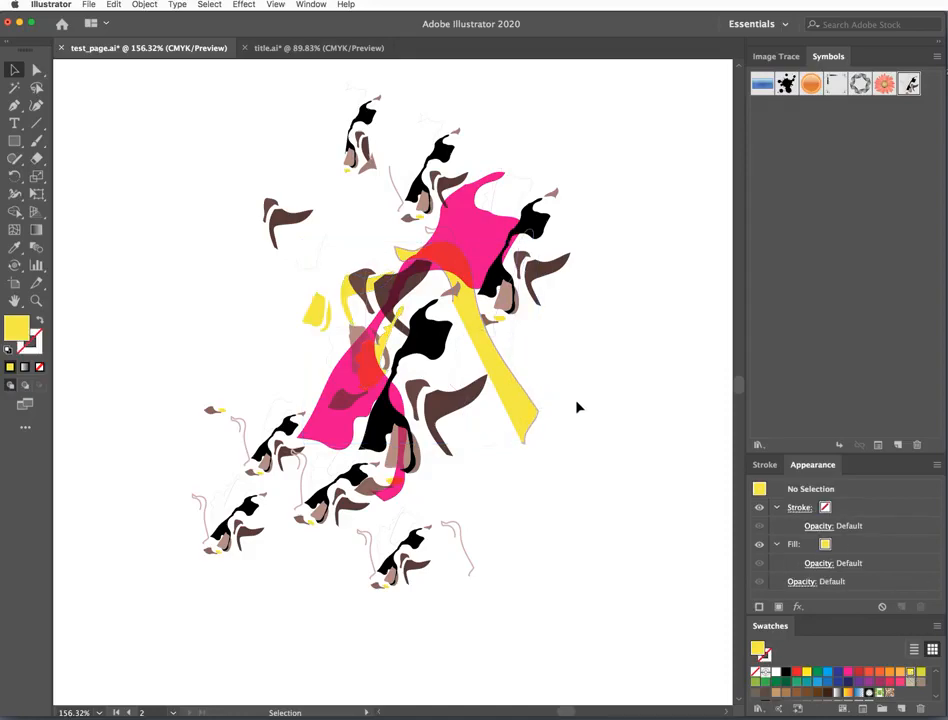
Rotate the long yellow strip clockwise, enlarge it slightly and place it across the pink and black shapes.
left_click(504, 402)
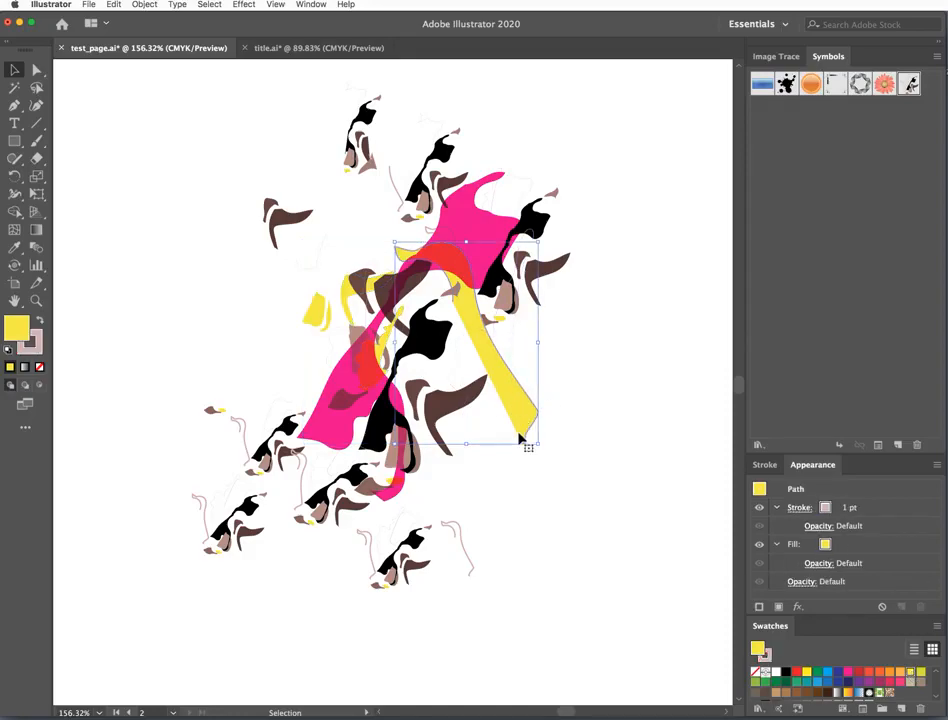
left_click_drag(543, 447, 495, 500)
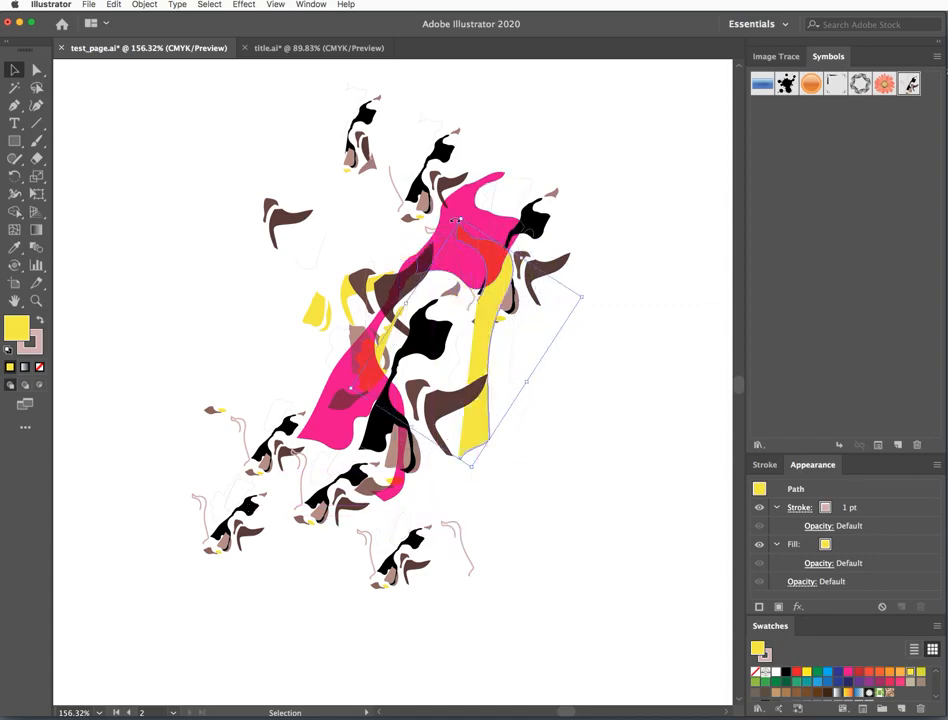
left_click_drag(461, 221, 461, 180)
left_click_drag(476, 325, 402, 346)
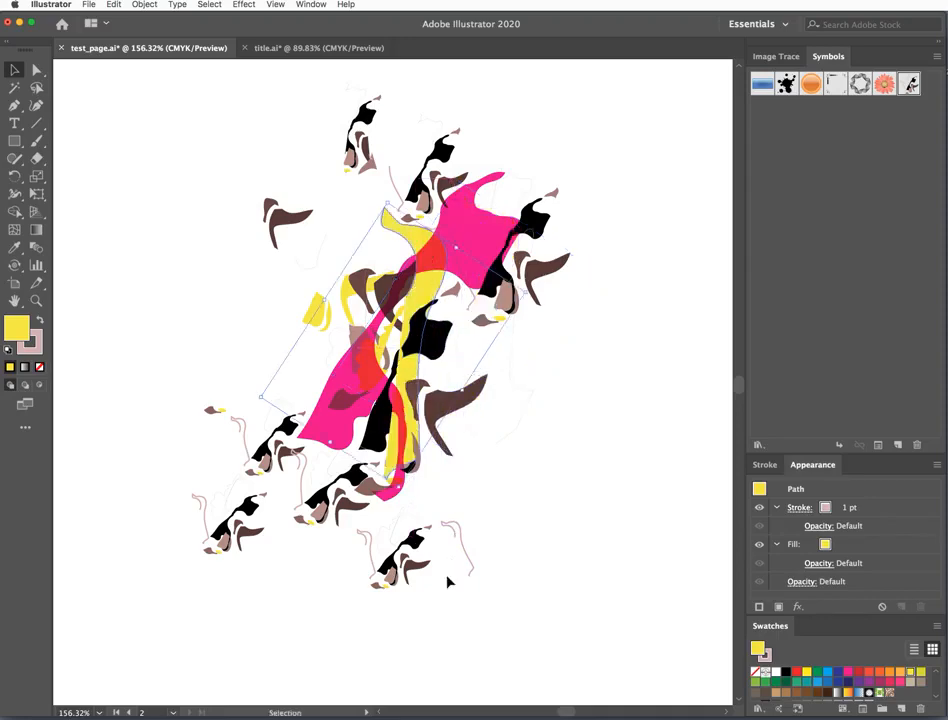
Delete the small figures and path parts at the lower left and bottom of the pattern using Direct Selection.
left_click(38, 72)
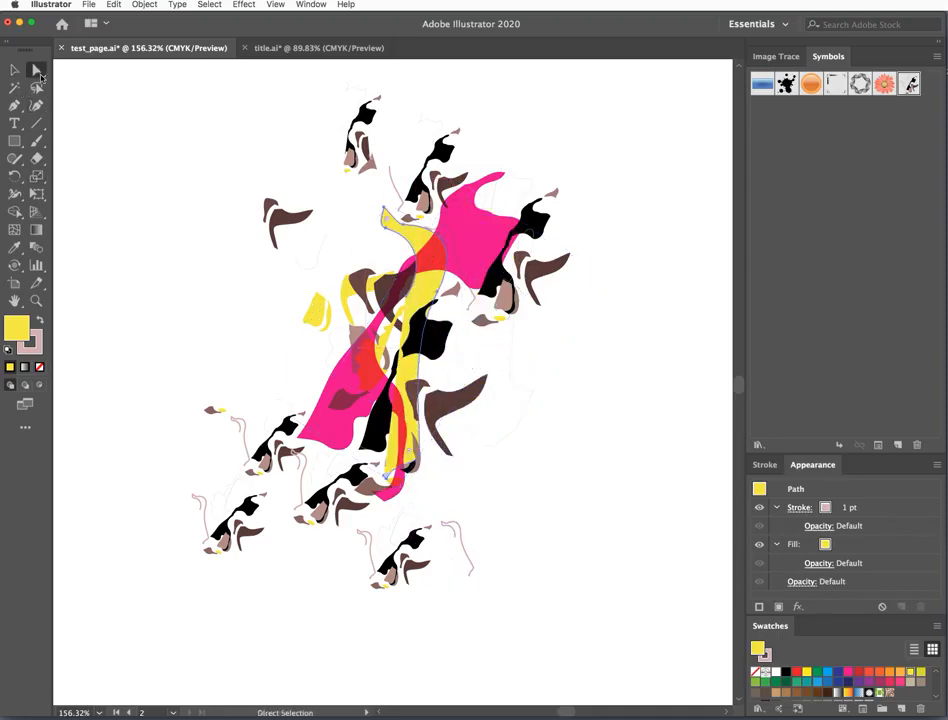
left_click(200, 589)
left_click_drag(167, 587, 350, 497)
left_click(356, 622)
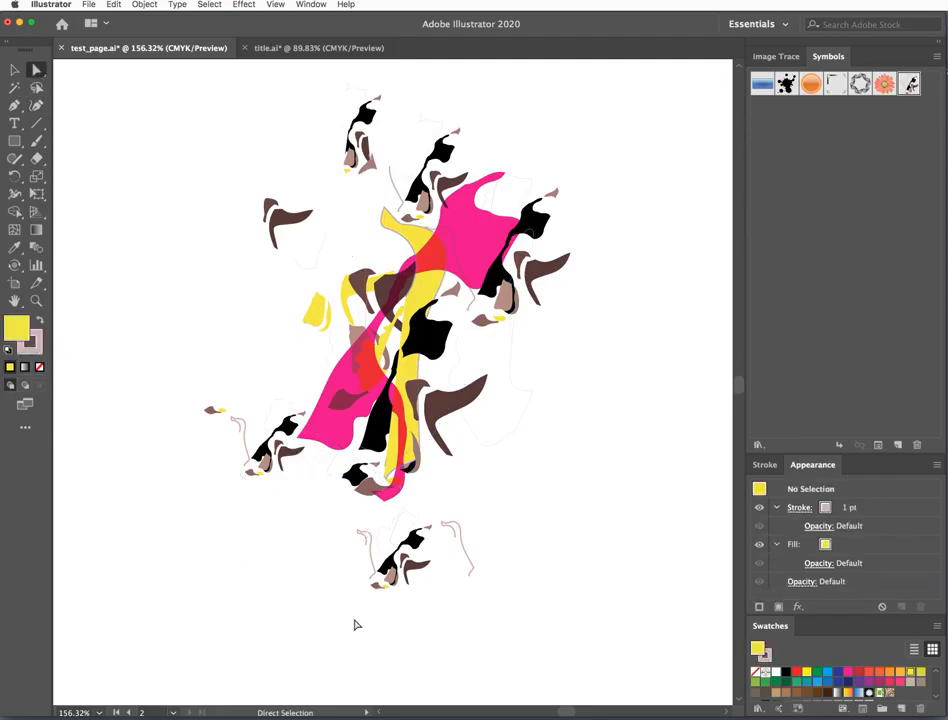
left_click_drag(338, 617, 517, 522)
key("Delete")
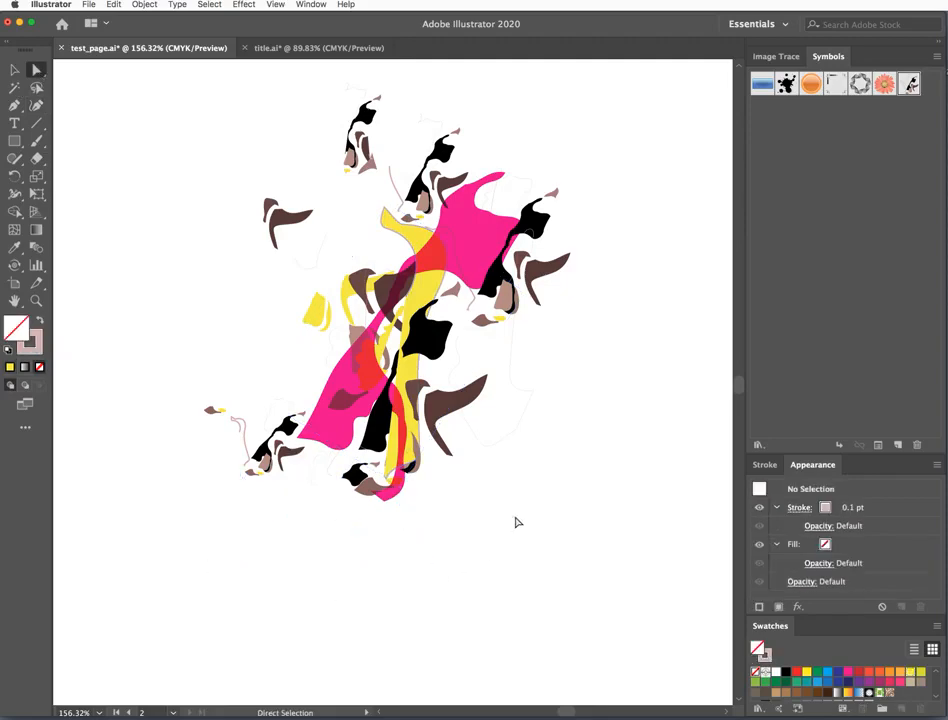
Delete the remaining small figures and stray fragments at the composition's upper left and lower left using Direct Selection.
left_click_drag(314, 80, 383, 180)
key("Delete")
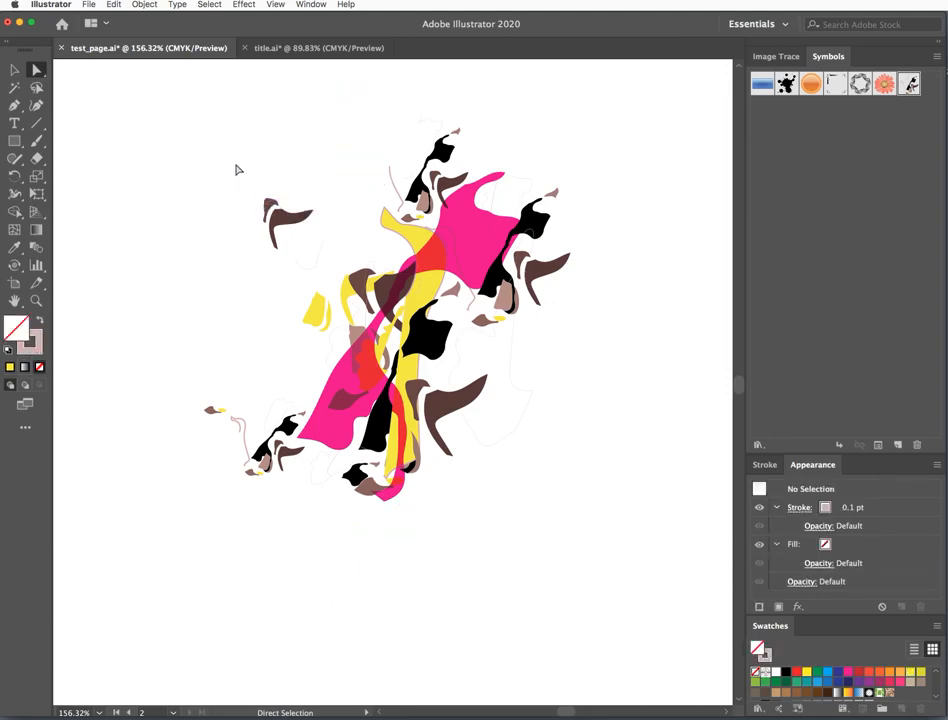
left_click_drag(237, 167, 314, 256)
key("Delete")
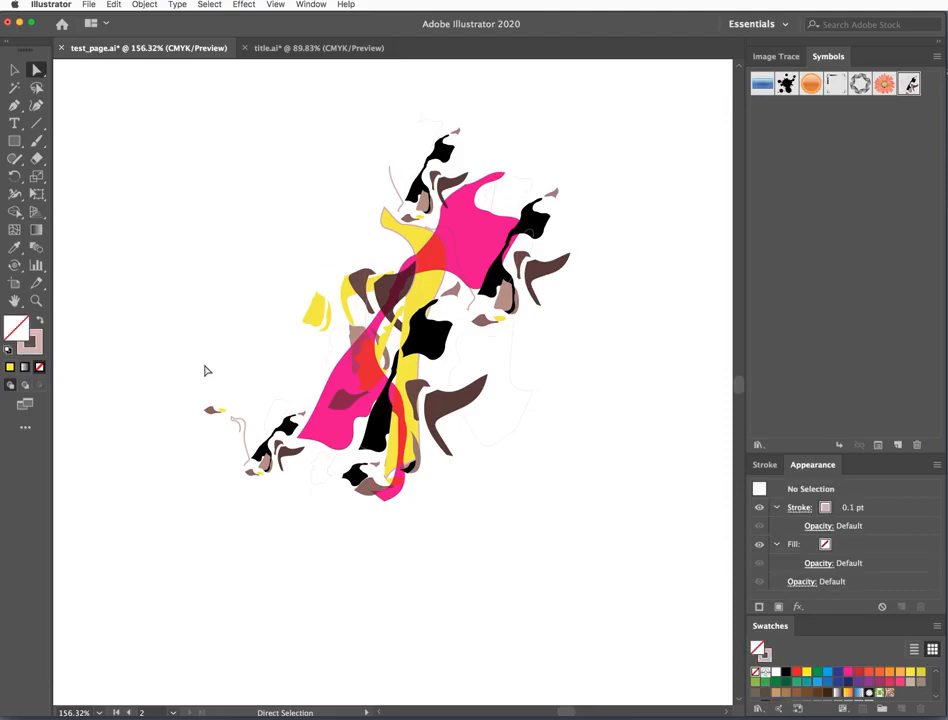
left_click_drag(171, 372, 288, 500)
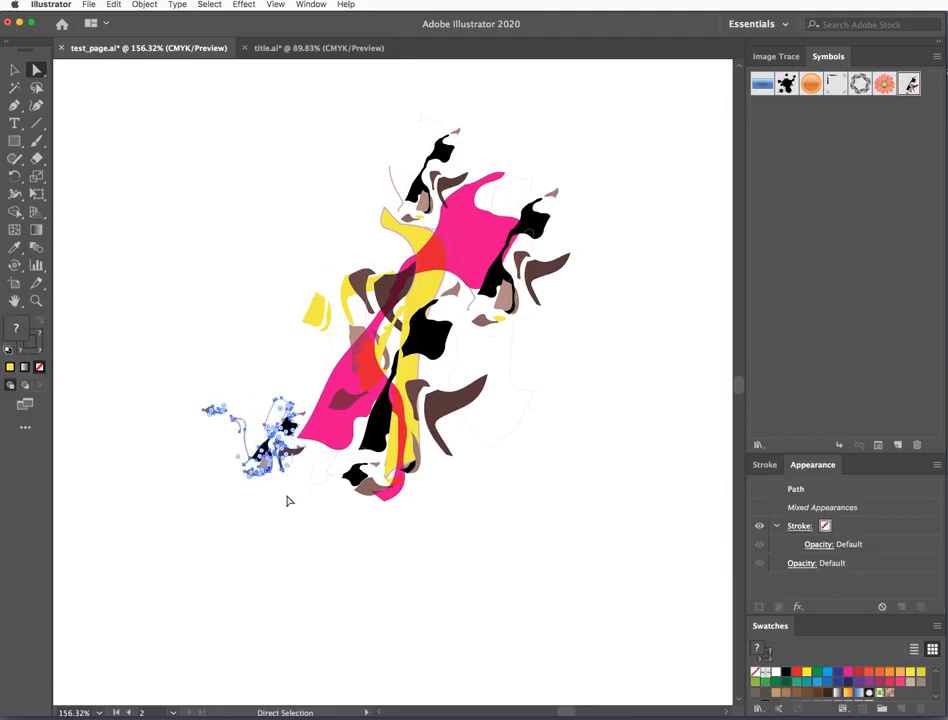
key("Delete")
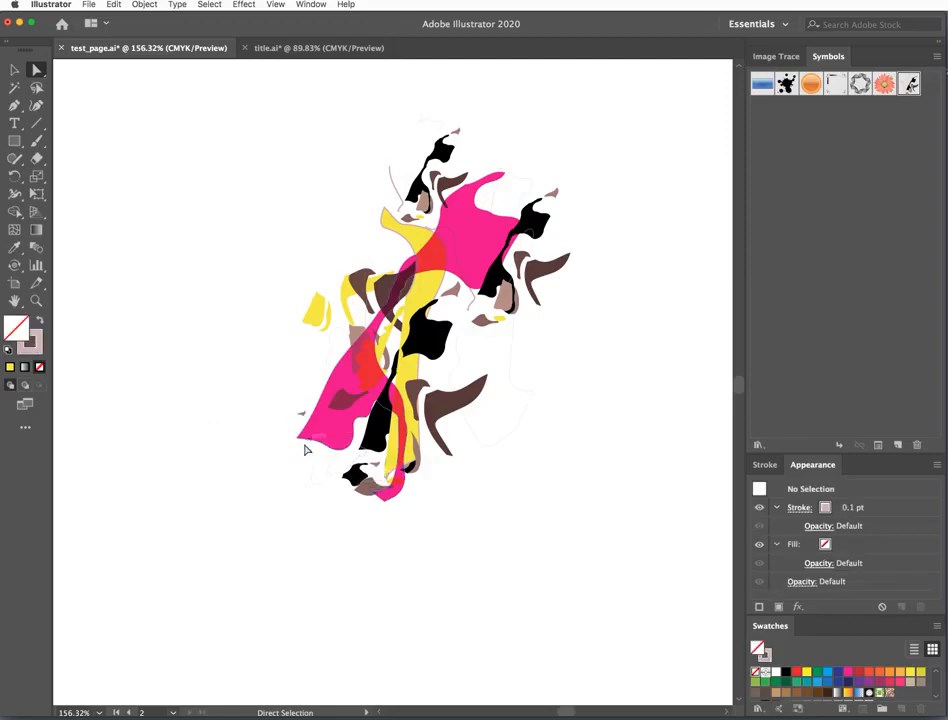
left_click(302, 416)
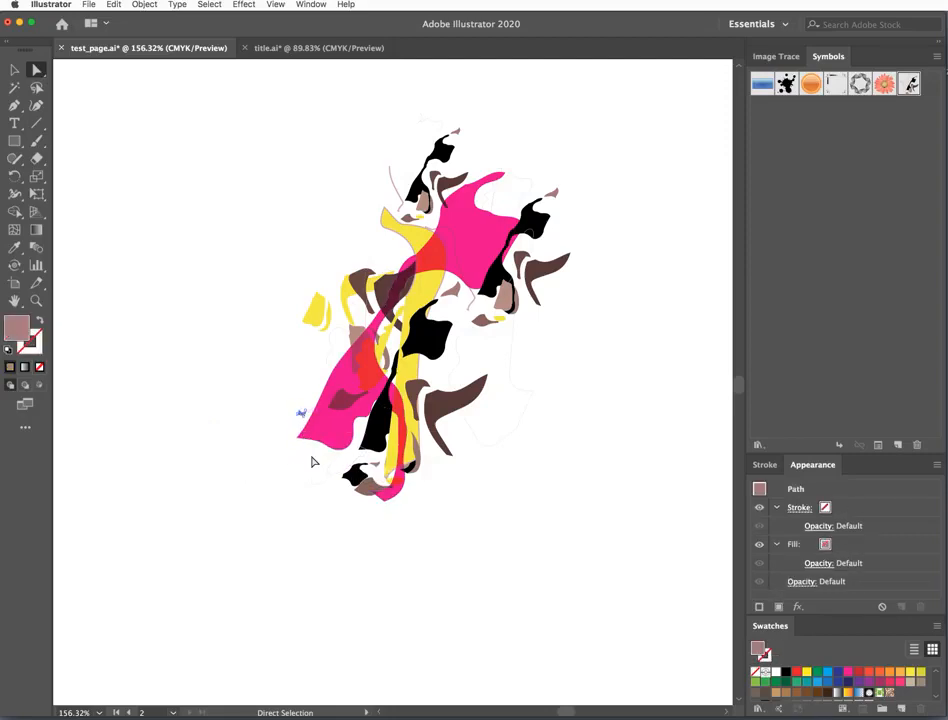
key("Delete")
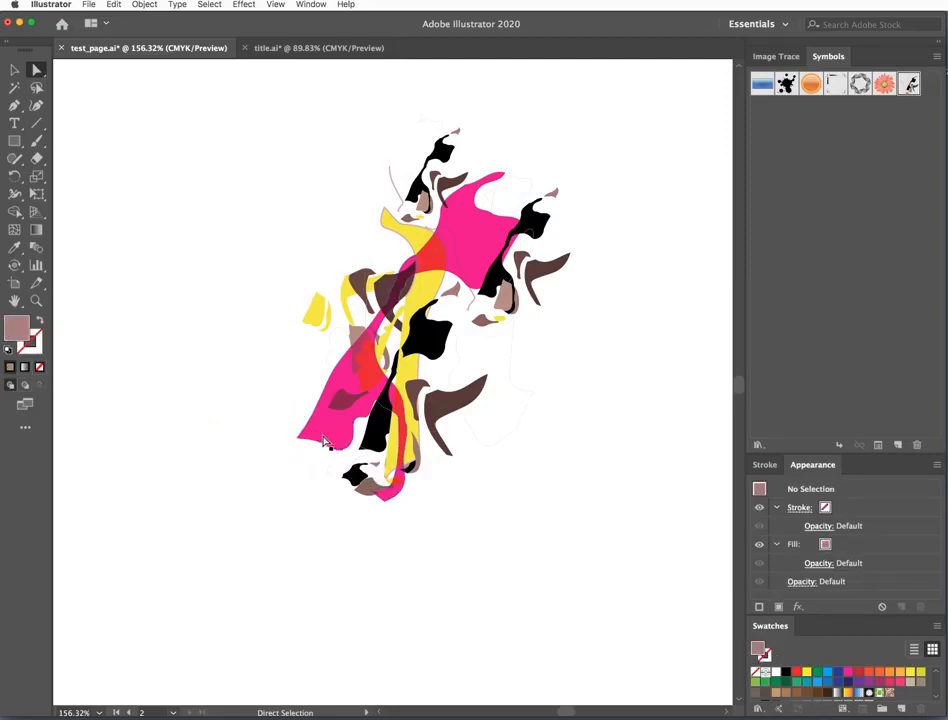
Delete the path parts across the middle of the composition and all leftover pieces above it using Direct Selection.
left_click_drag(566, 262, 309, 372)
key("Delete")
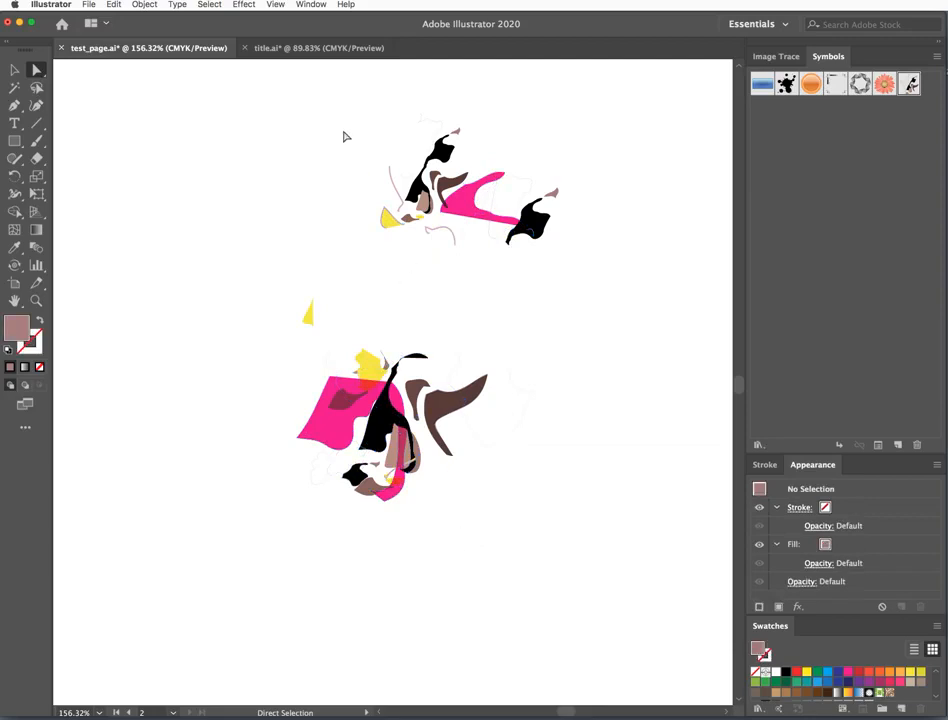
left_click_drag(357, 114, 578, 275)
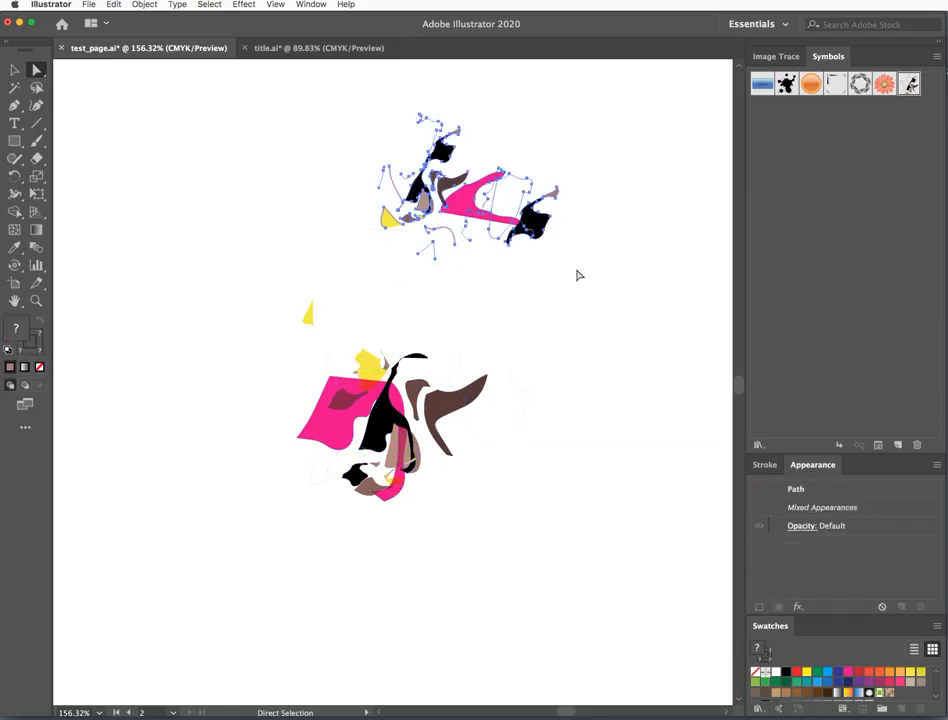
key("Delete")
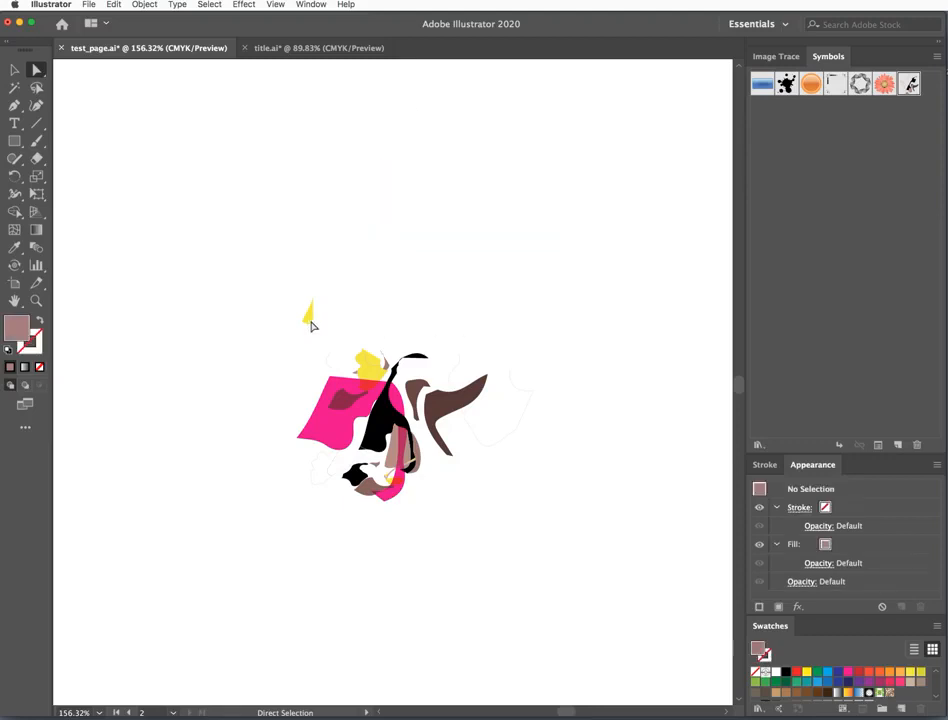
Move the isolated yellow triangle down beside the pink shape's upper-left corner.
left_click(14, 71)
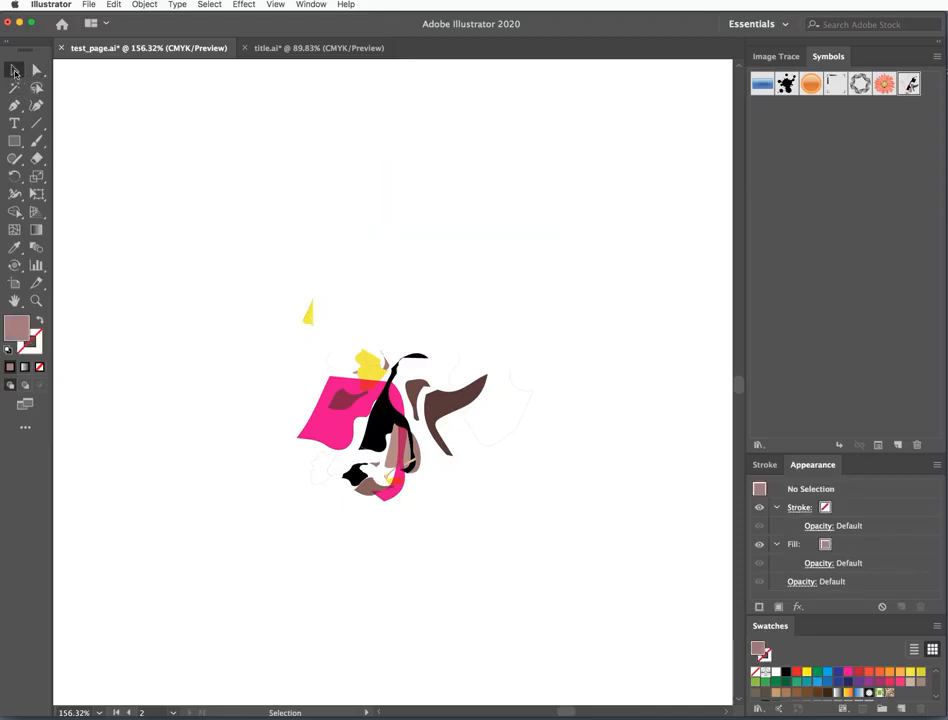
left_click(309, 316)
left_click(292, 321)
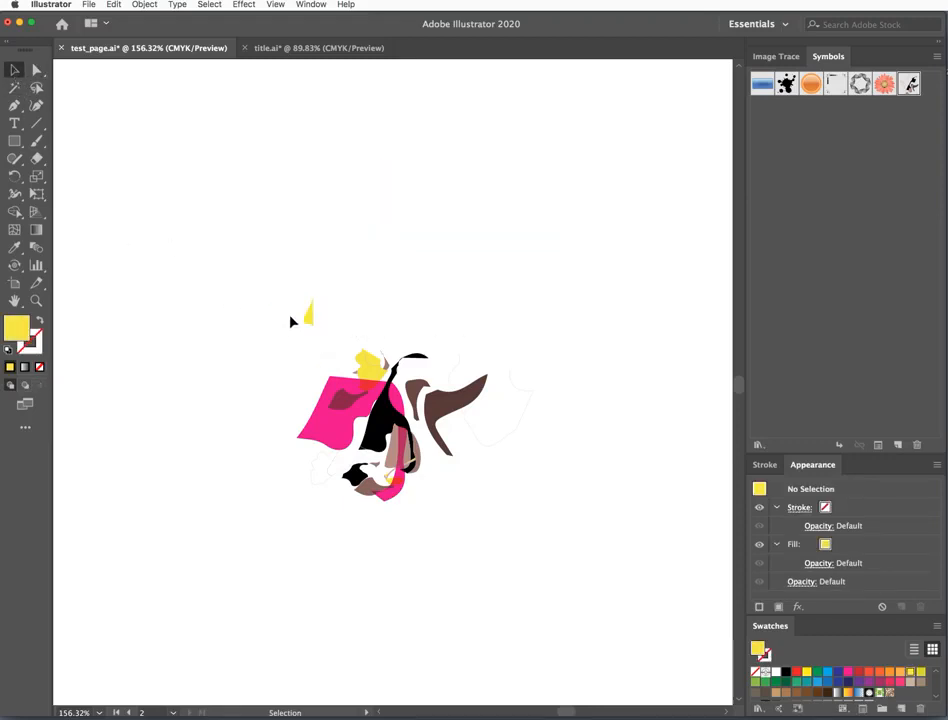
left_click_drag(308, 317, 309, 388)
key("z")
left_click_drag(262, 297, 605, 584)
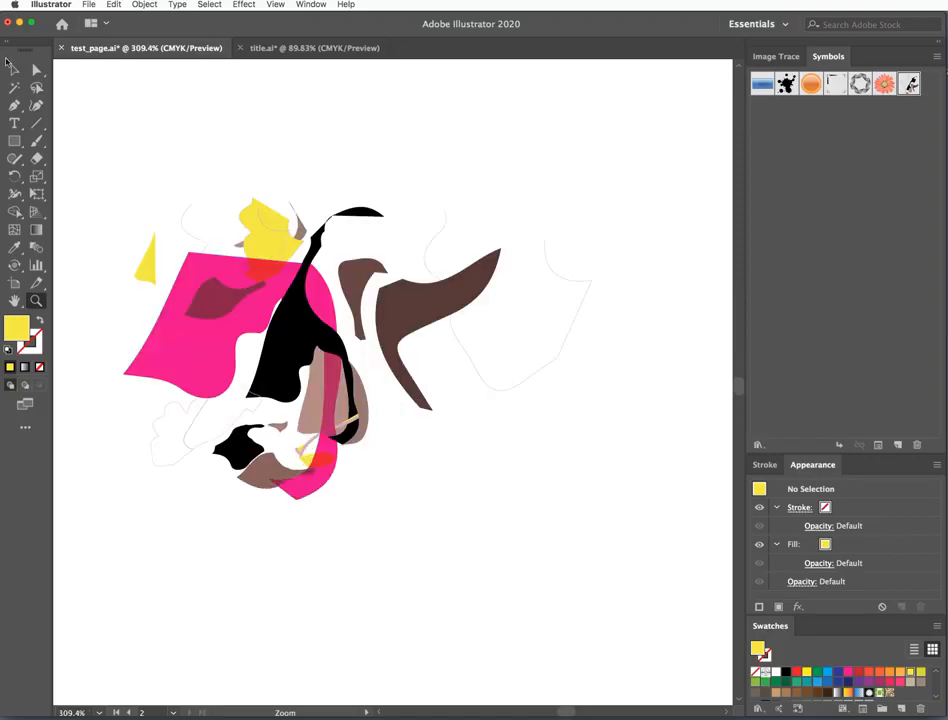
Move the thin outline slightly left over the large brown curved shape and set its stroke weight to 3 pt.
left_click(12, 66)
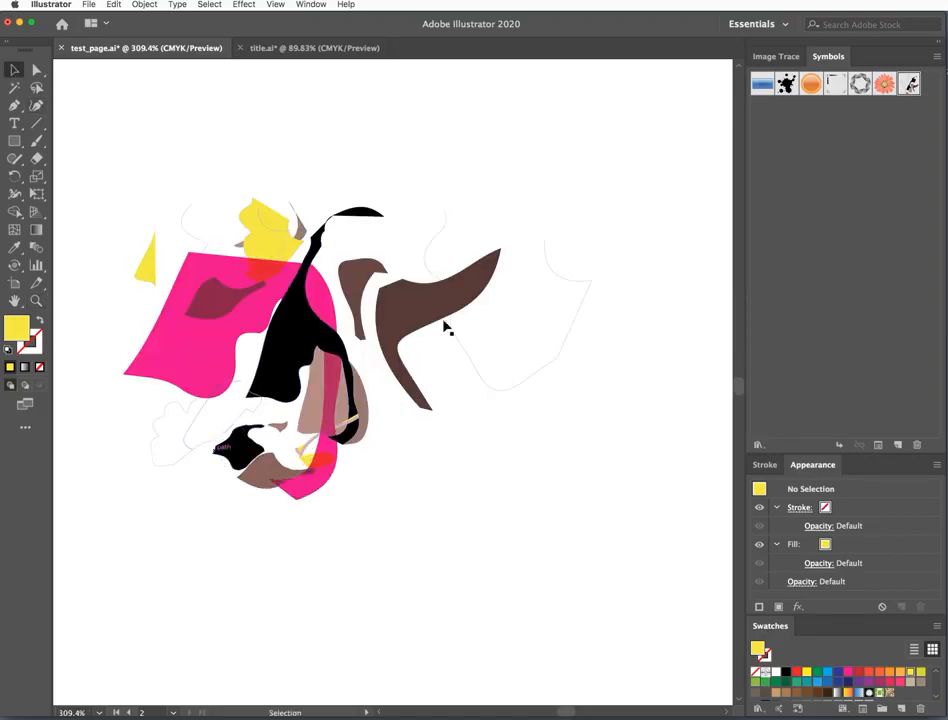
left_click_drag(514, 391, 484, 392)
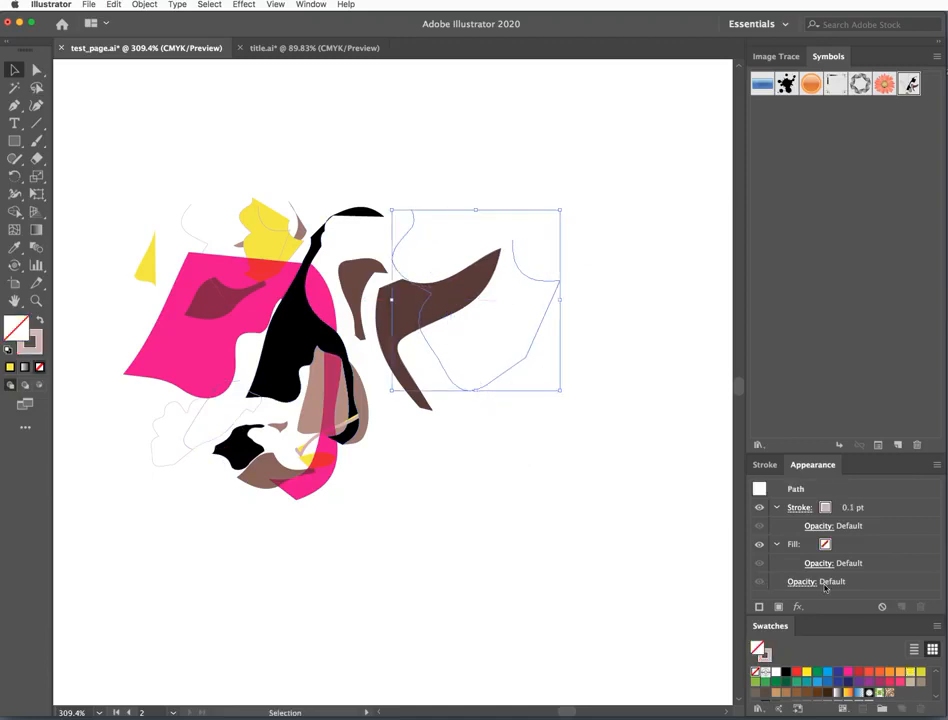
left_click(800, 507)
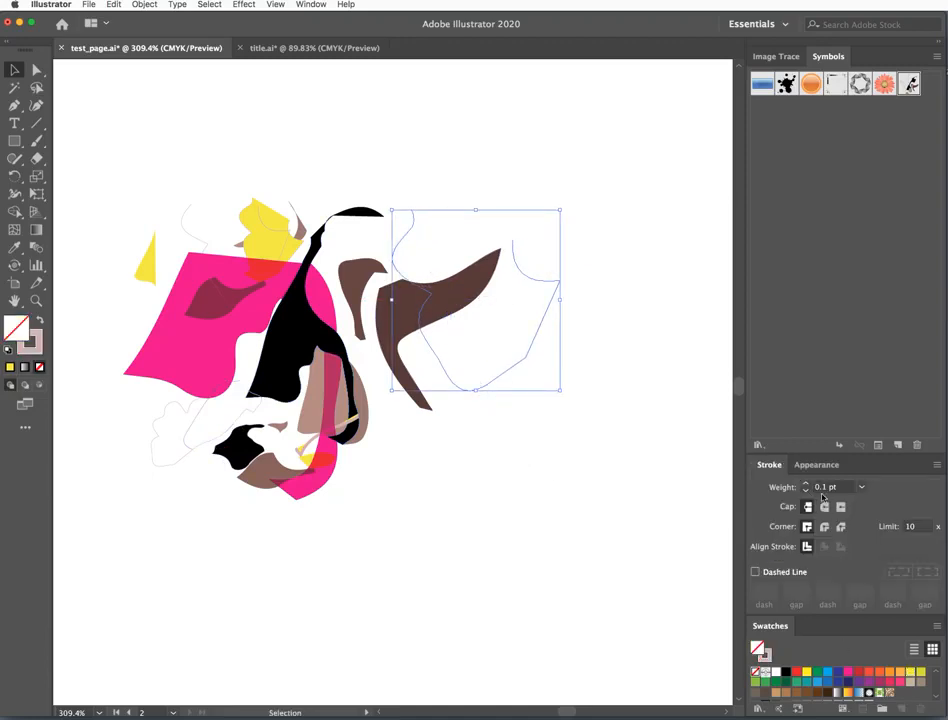
left_click(803, 485)
left_click(803, 484)
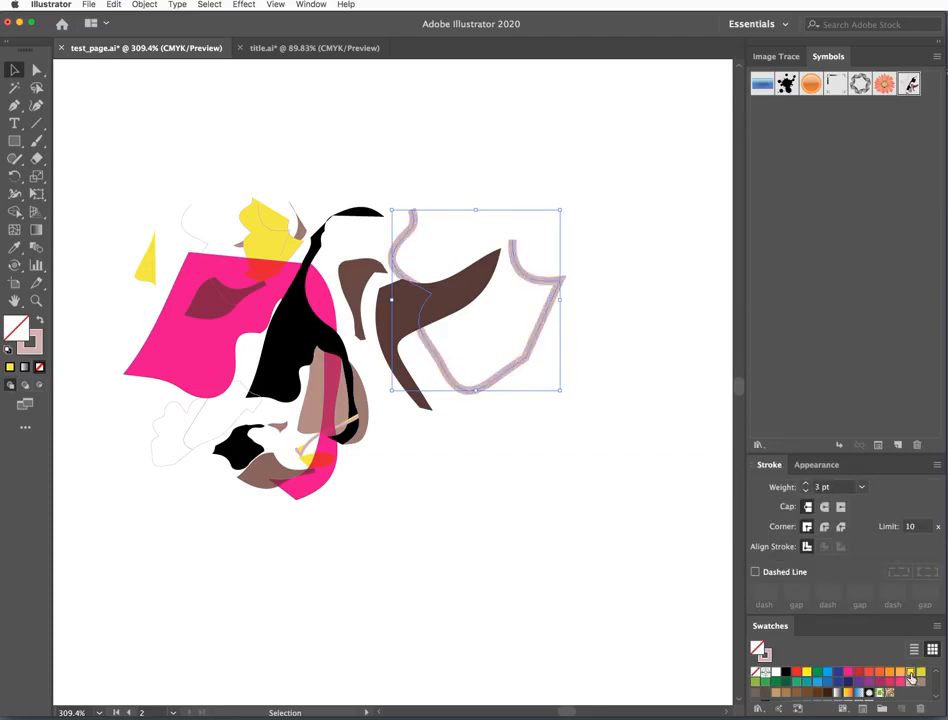
Give the outline crossing the brown shape a yellow 1 pt stroke and no fill.
left_click(911, 675)
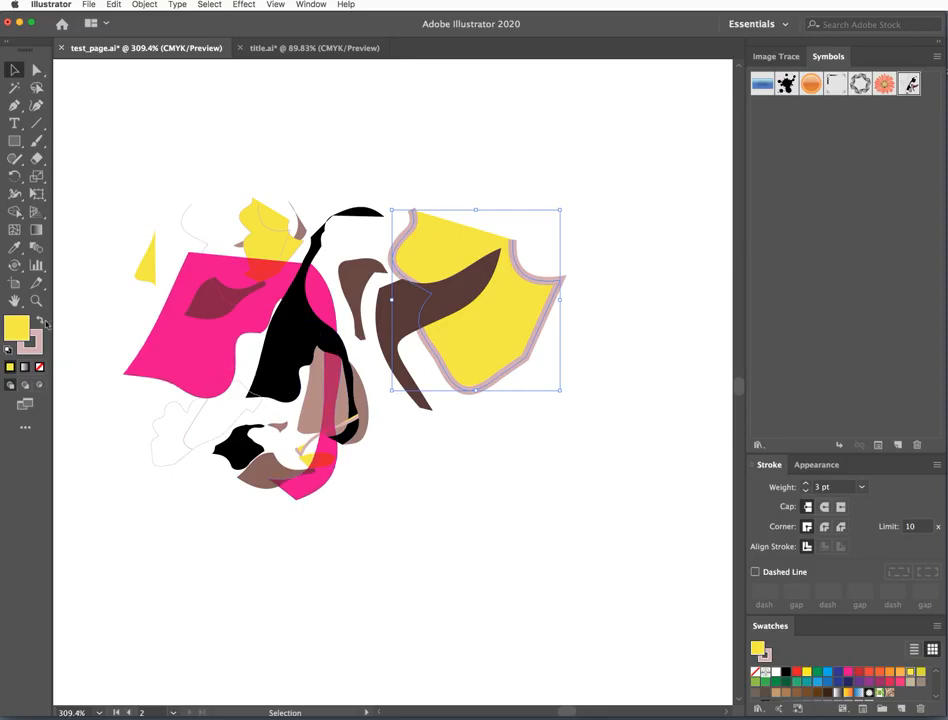
left_click(40, 321)
left_click(31, 343)
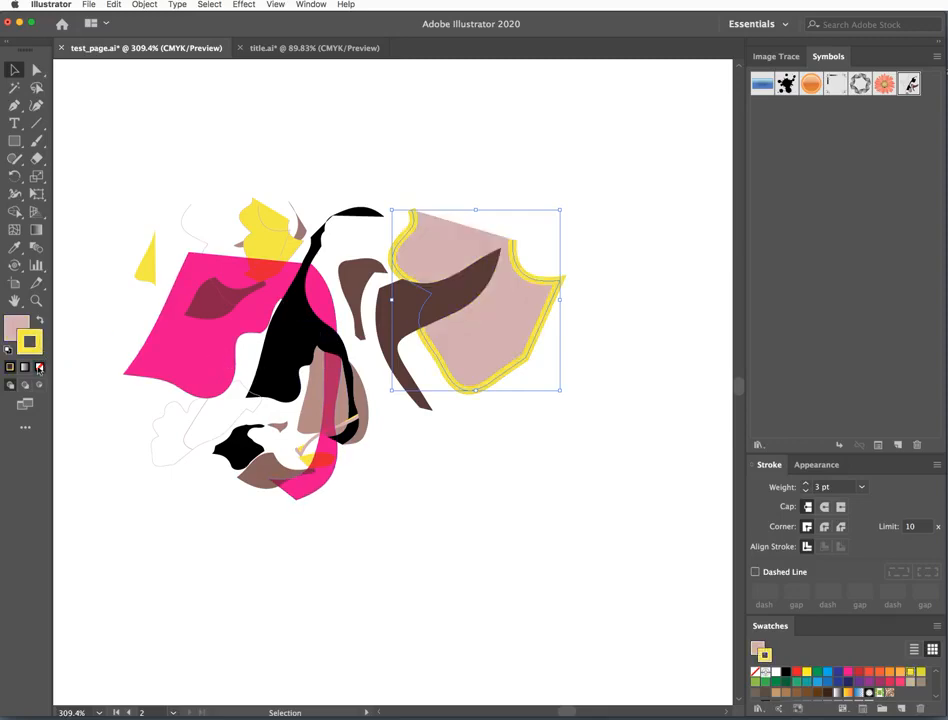
left_click(40, 367)
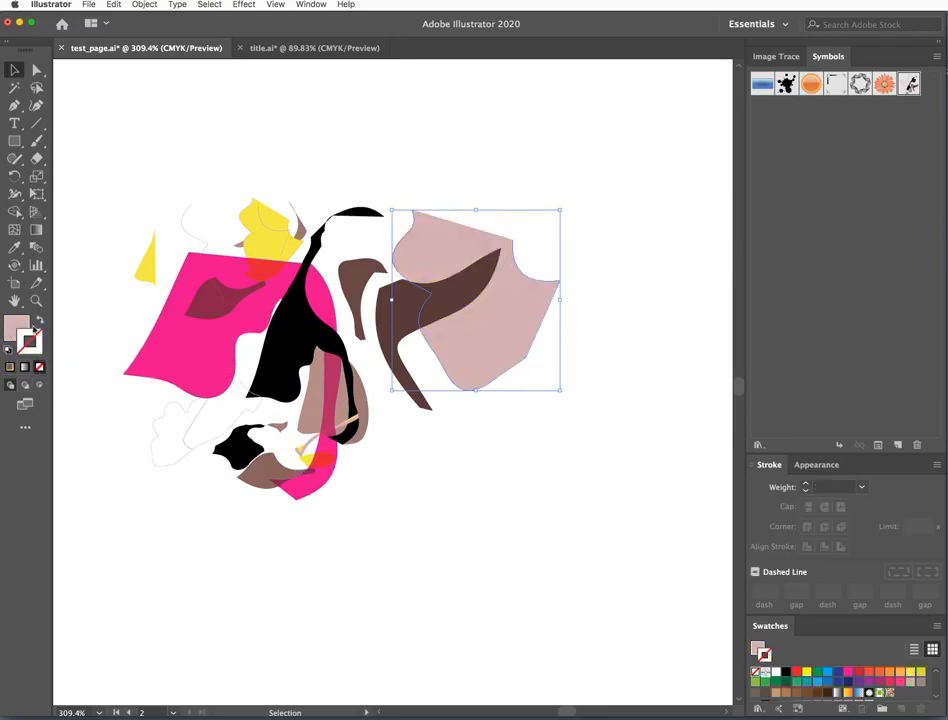
left_click(39, 323)
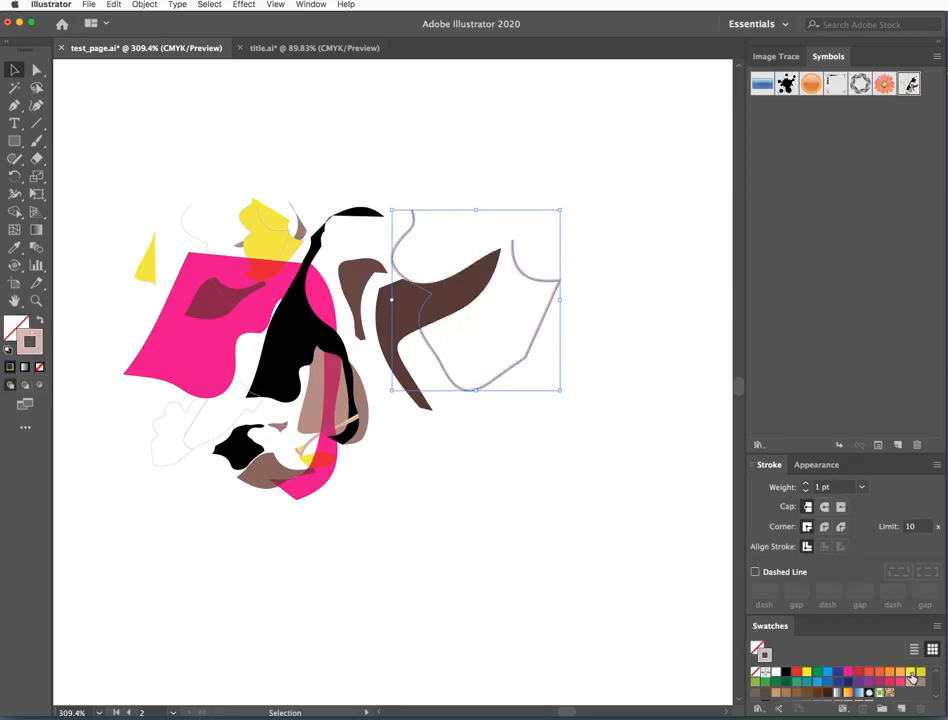
left_click(911, 676)
left_click(598, 505)
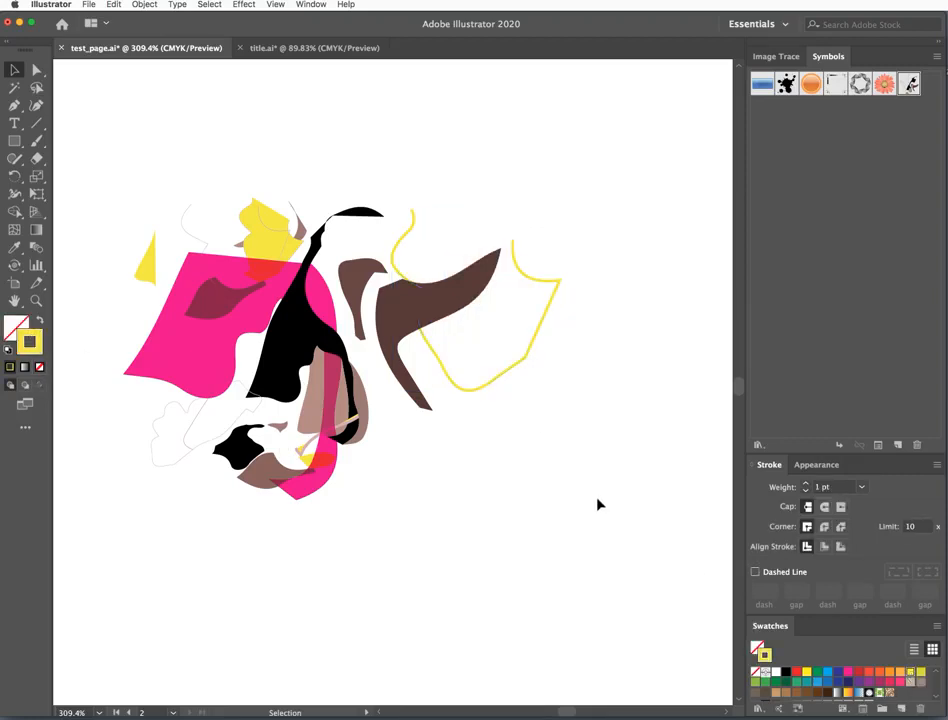
Fill the large brown curved shape beside the yellow outline with light blue and remove its stroke.
left_click(451, 309)
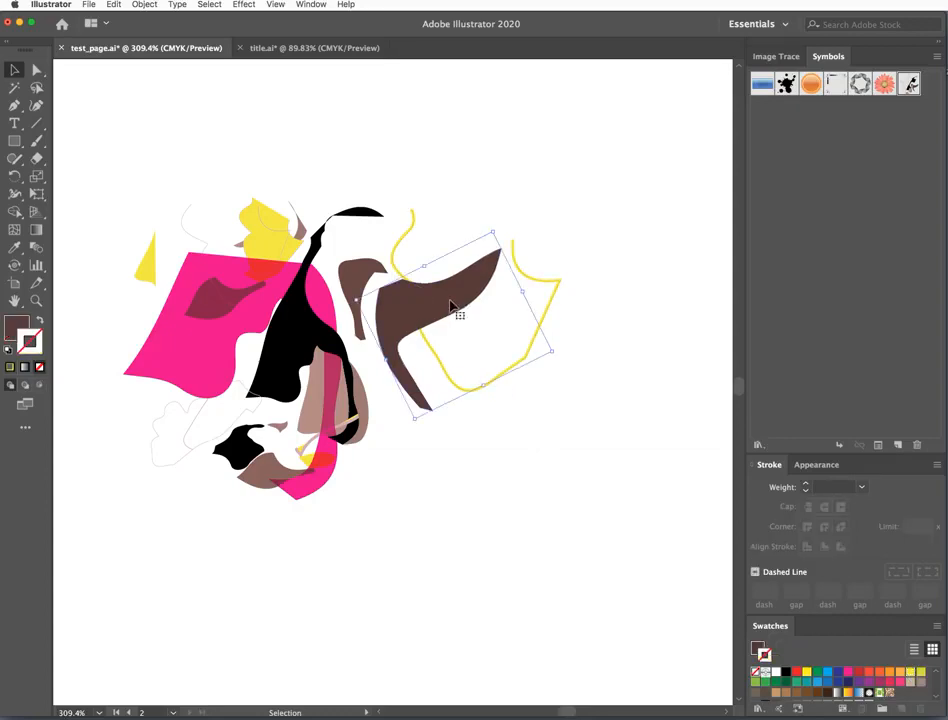
left_click(827, 671)
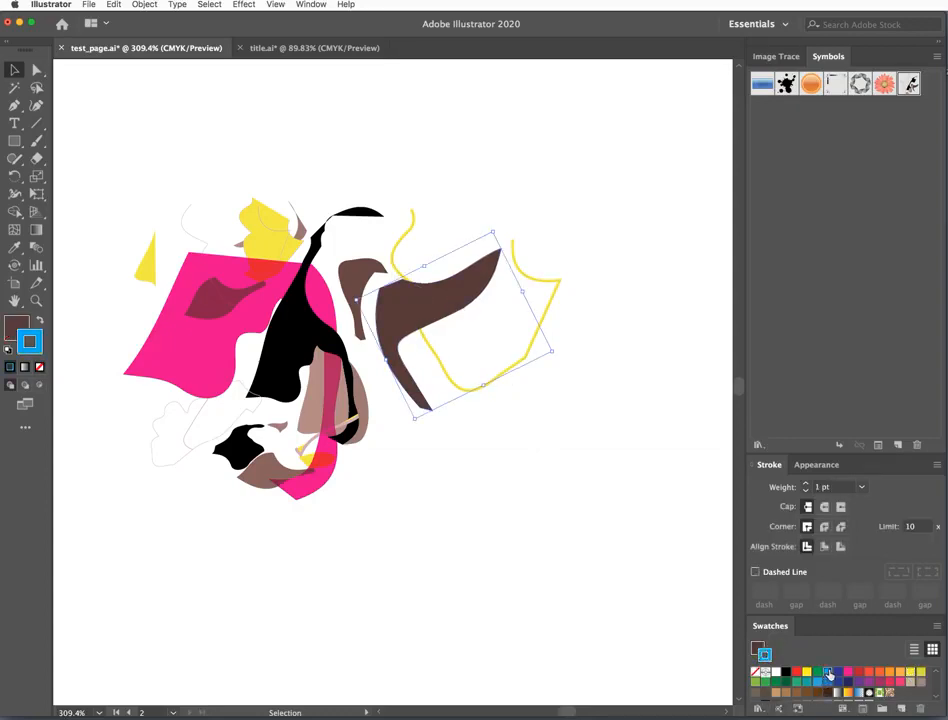
left_click(38, 321)
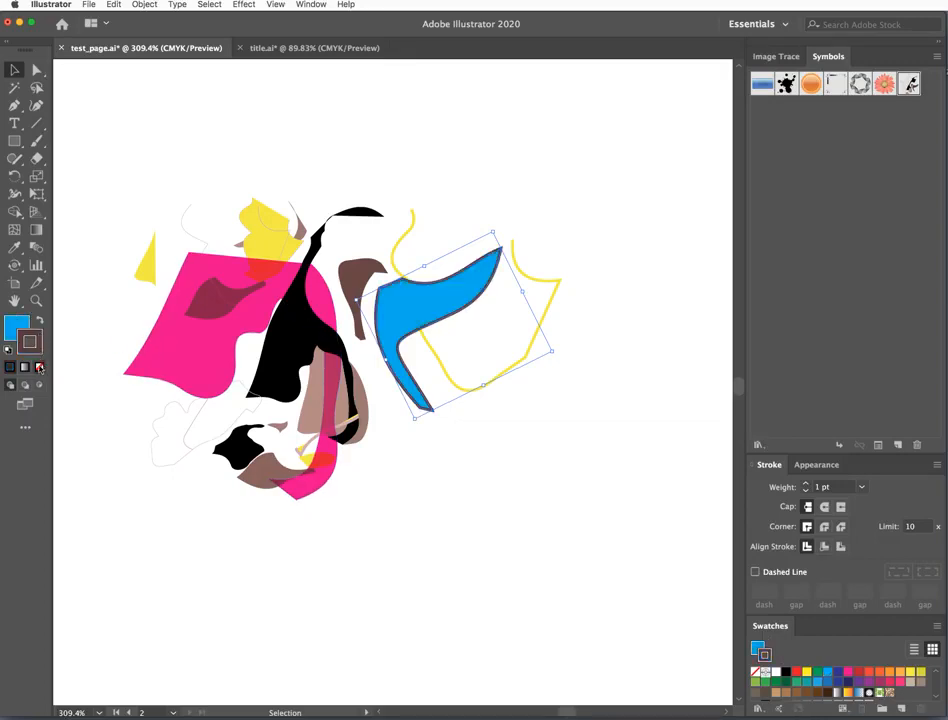
left_click(39, 367)
left_click(451, 381)
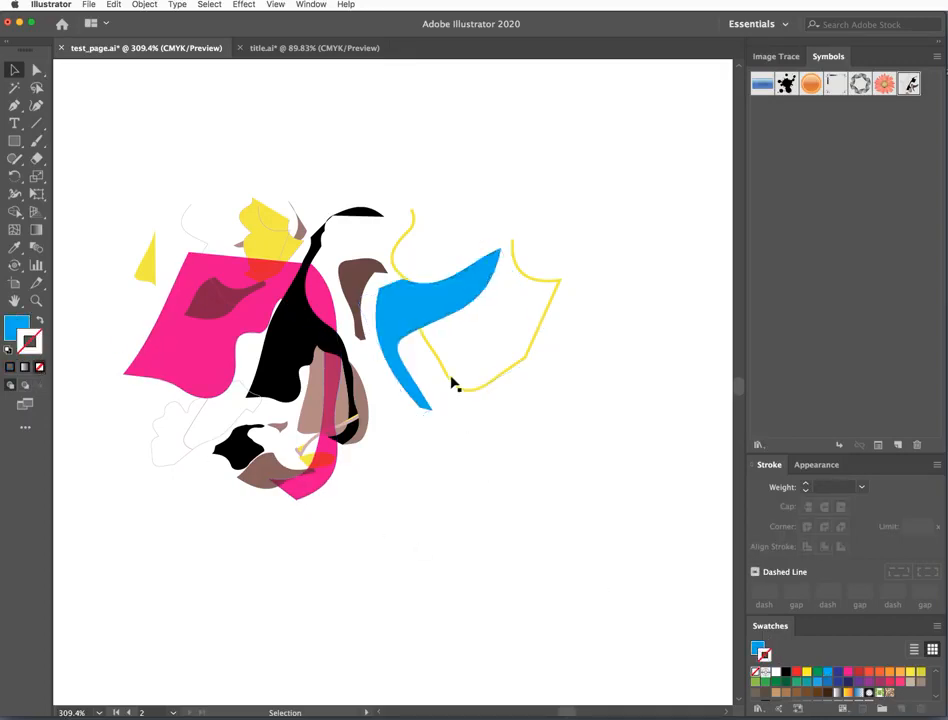
Set the blending mode of the blue shape's fill to Overlay.
left_click(397, 330)
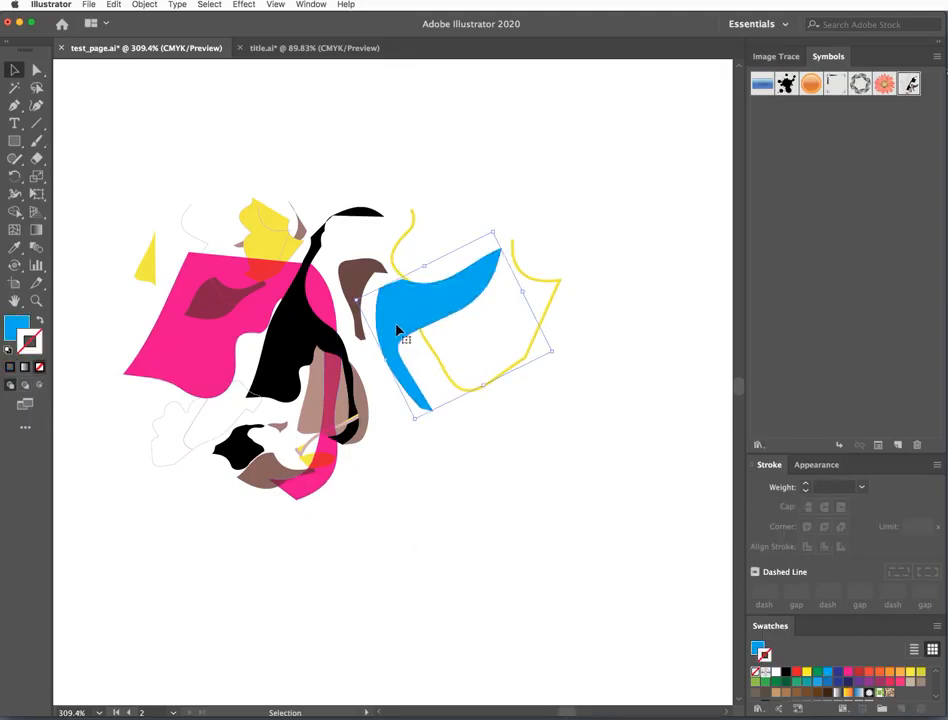
left_click(816, 464)
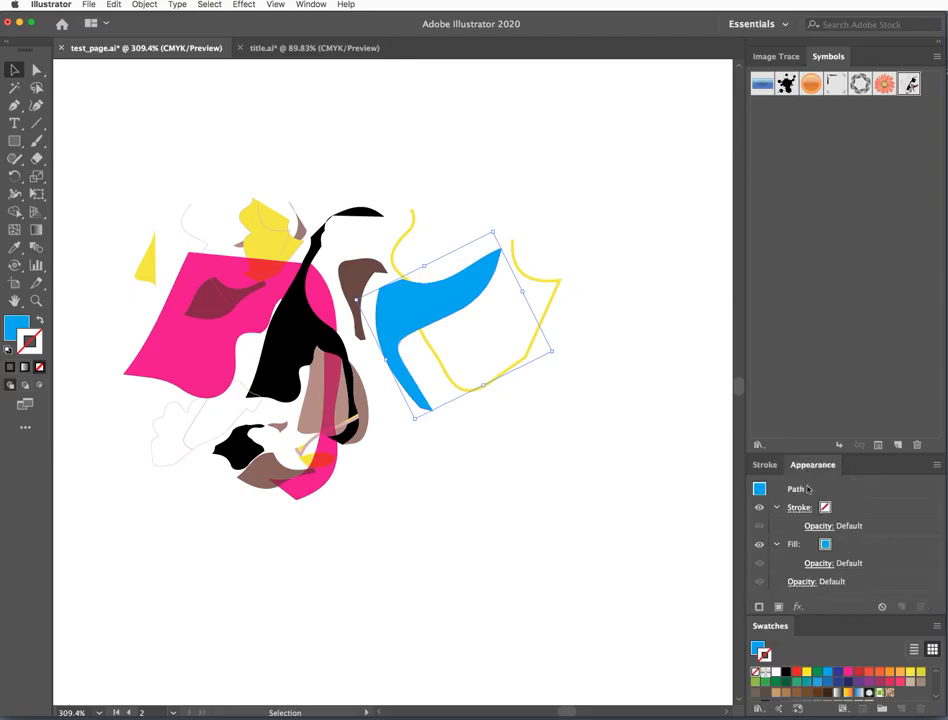
left_click(820, 565)
left_click(820, 565)
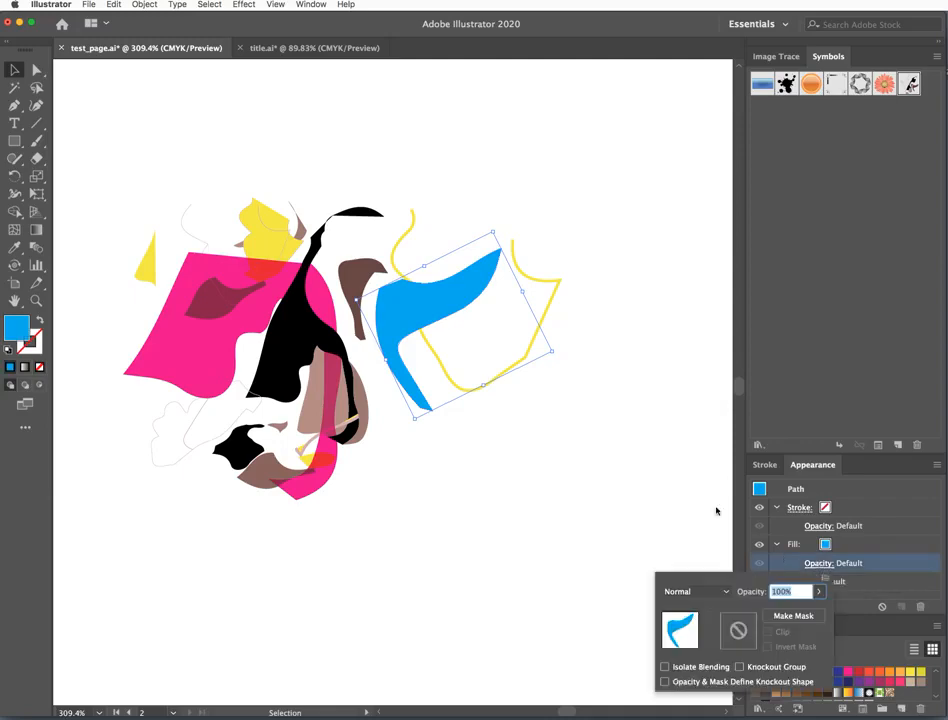
left_click(697, 591)
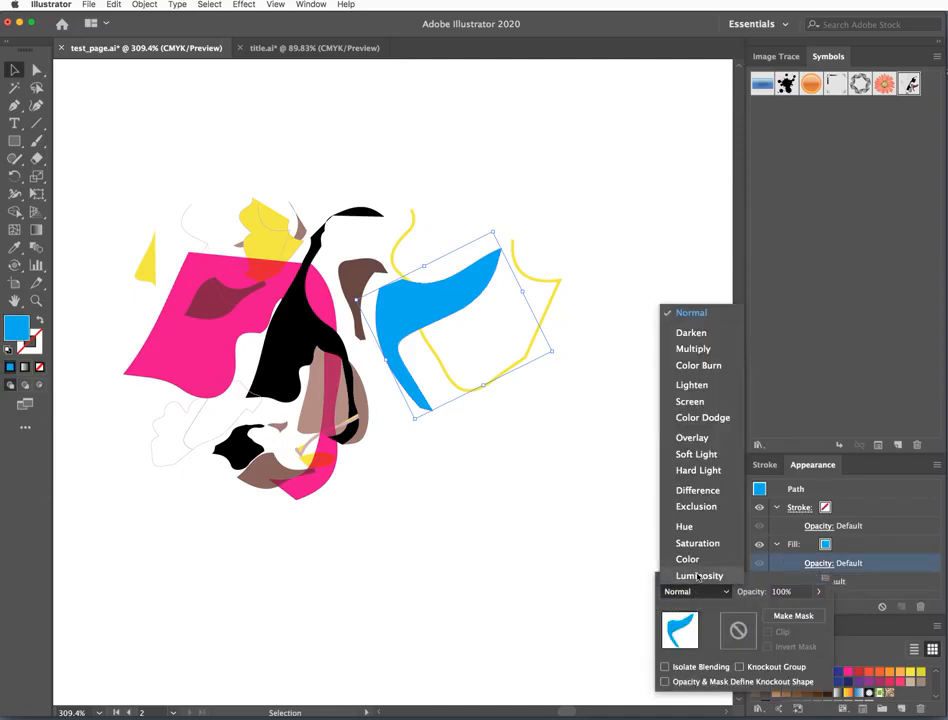
left_click(700, 438)
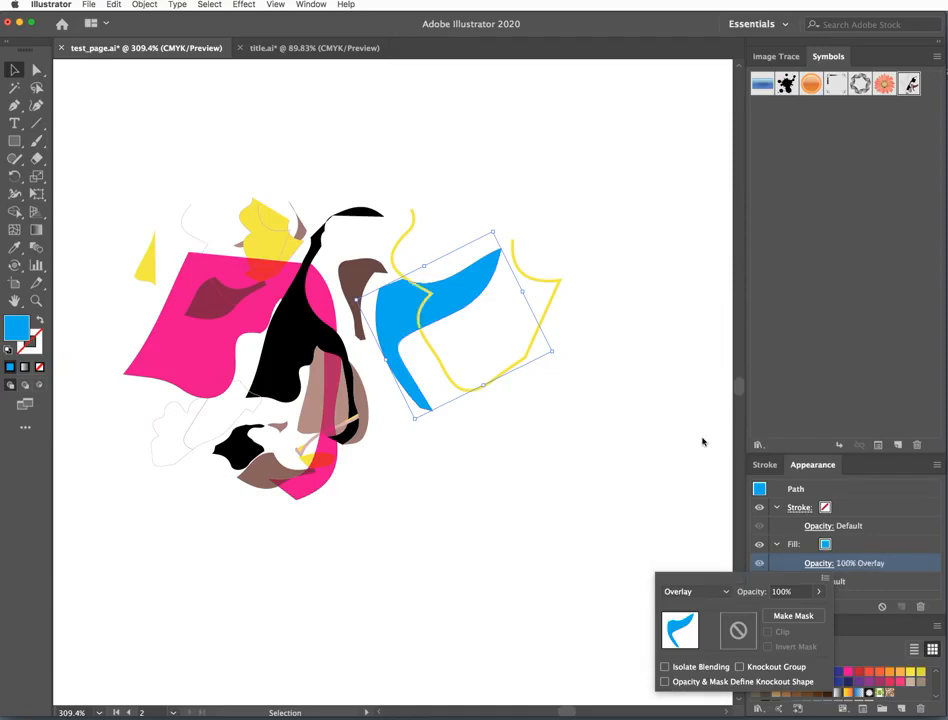
Try the Hue, Screen, Color Dodge and Hard Light blending modes on the blue shape's fill.
left_click(705, 592)
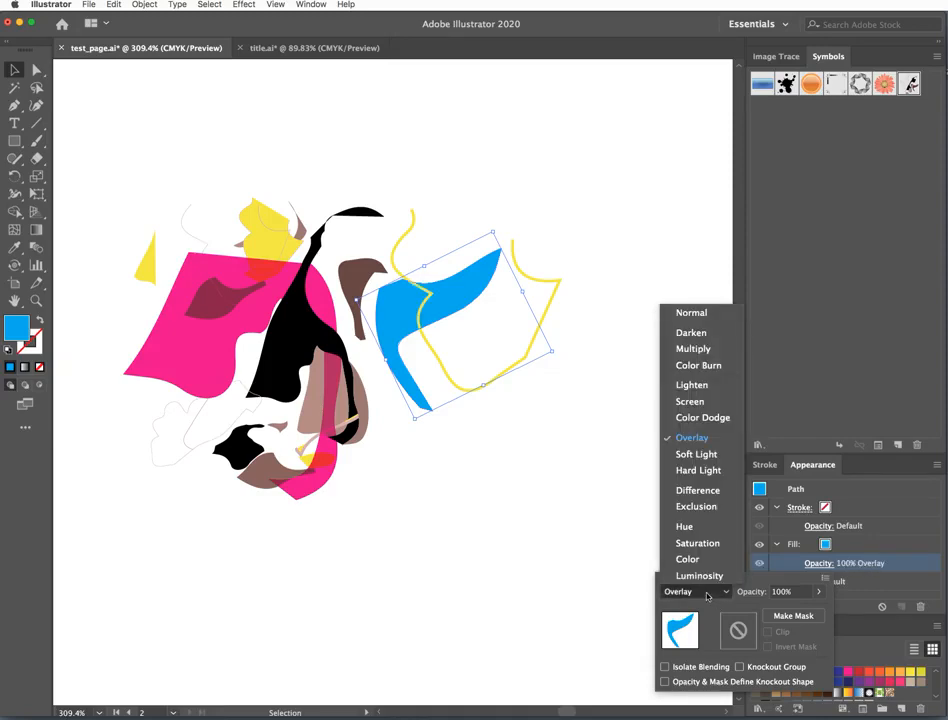
left_click(684, 527)
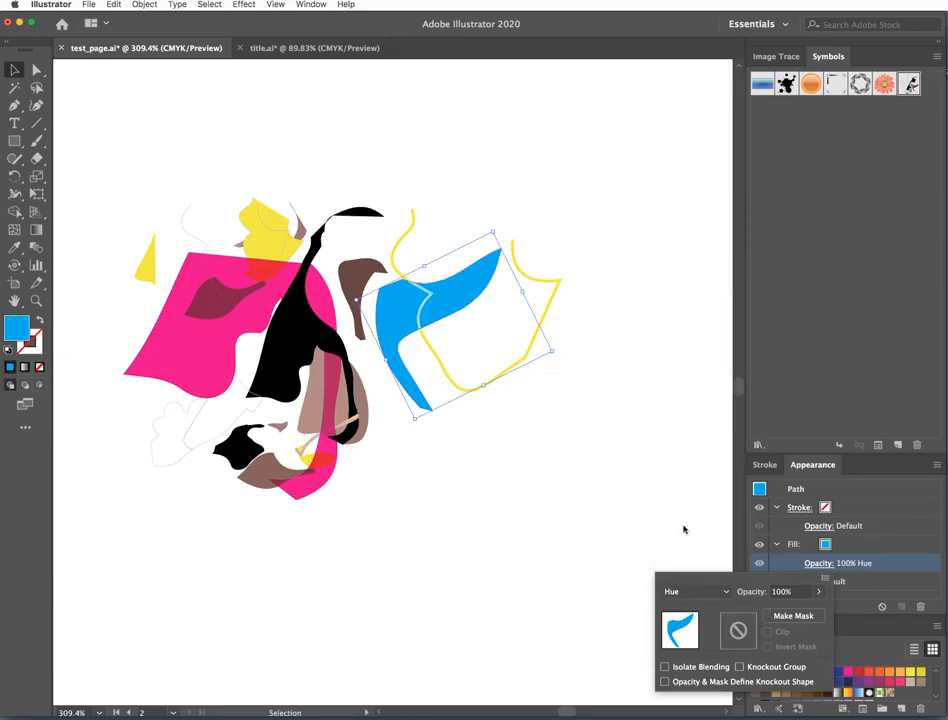
left_click(700, 592)
left_click(694, 409)
left_click(700, 592)
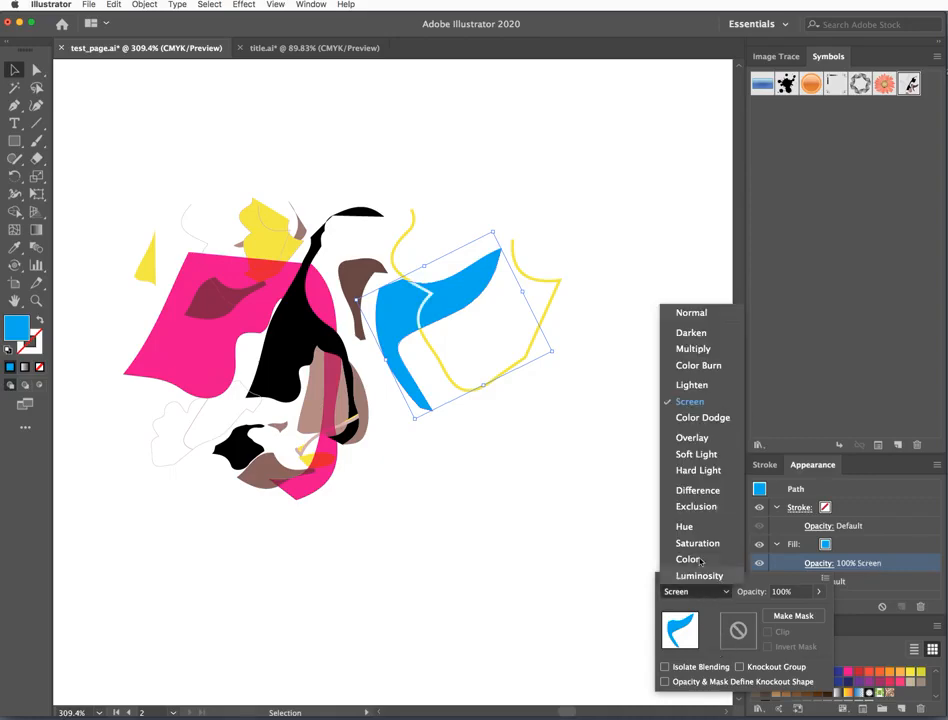
left_click(694, 418)
left_click(712, 591)
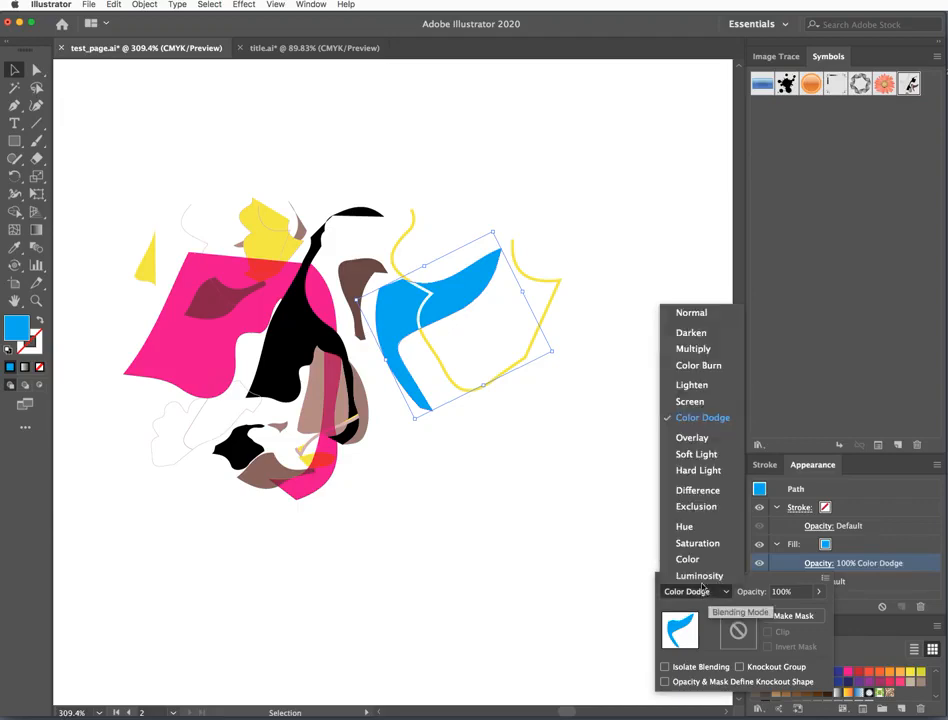
left_click(698, 470)
Set the blending mode of the blue shape's fill to Color Burn.
left_click(700, 591)
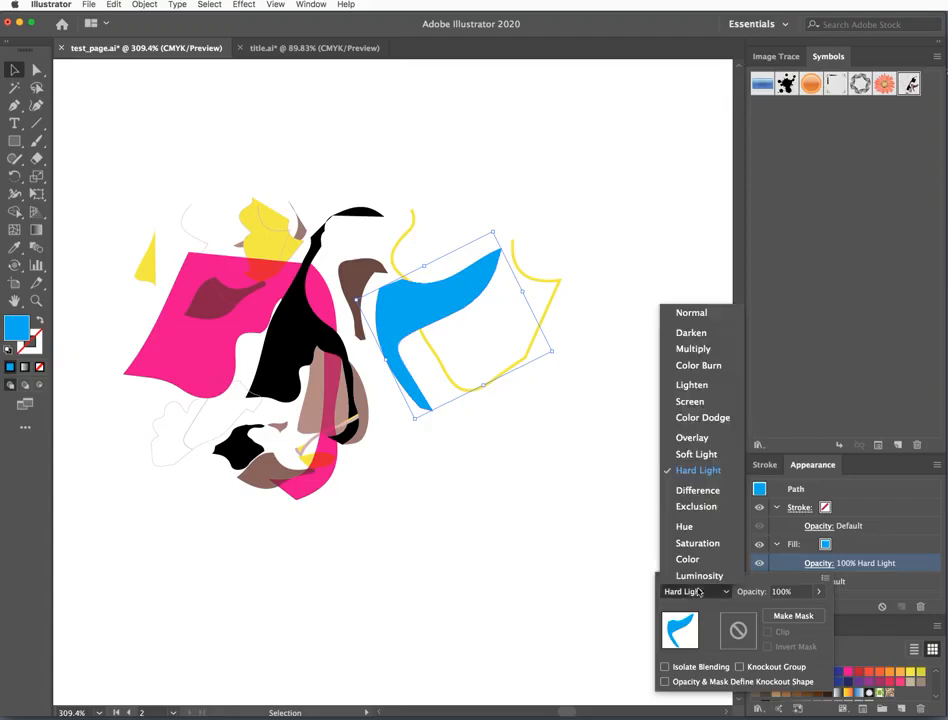
left_click(694, 366)
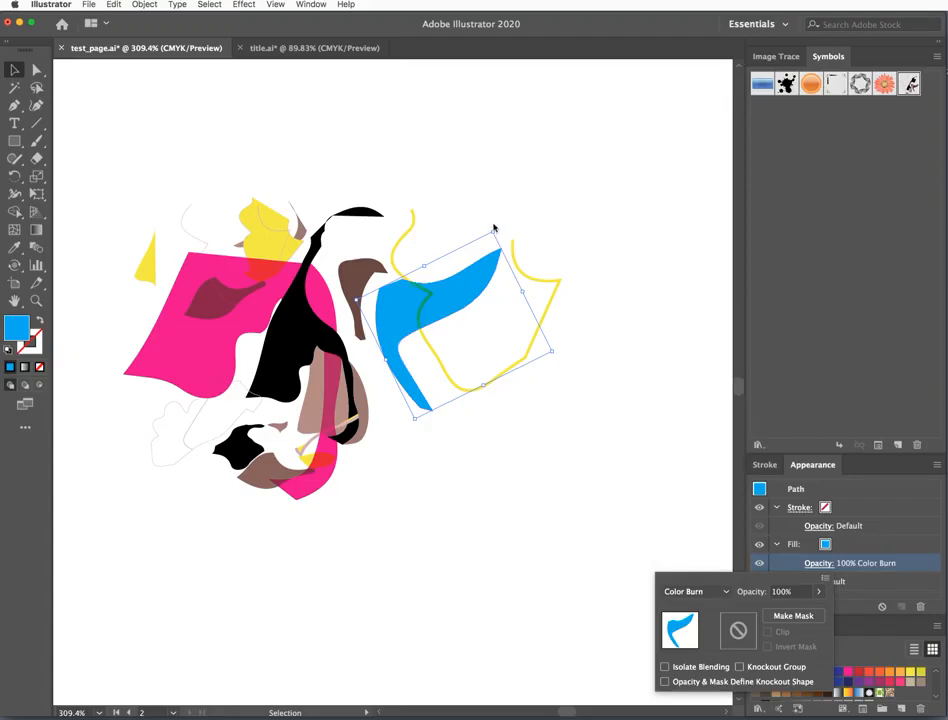
key("Escape")
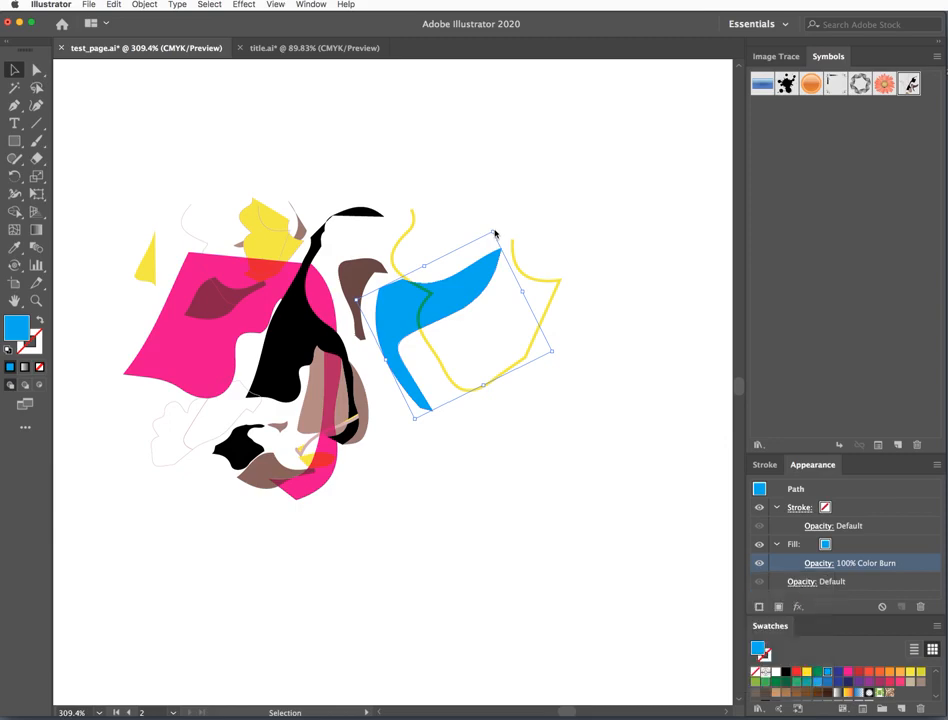
Enlarge the blue shape, move it over the pink and black shapes and rotate it counterclockwise.
left_click_drag(493, 233, 516, 176)
left_click_drag(463, 269, 340, 318)
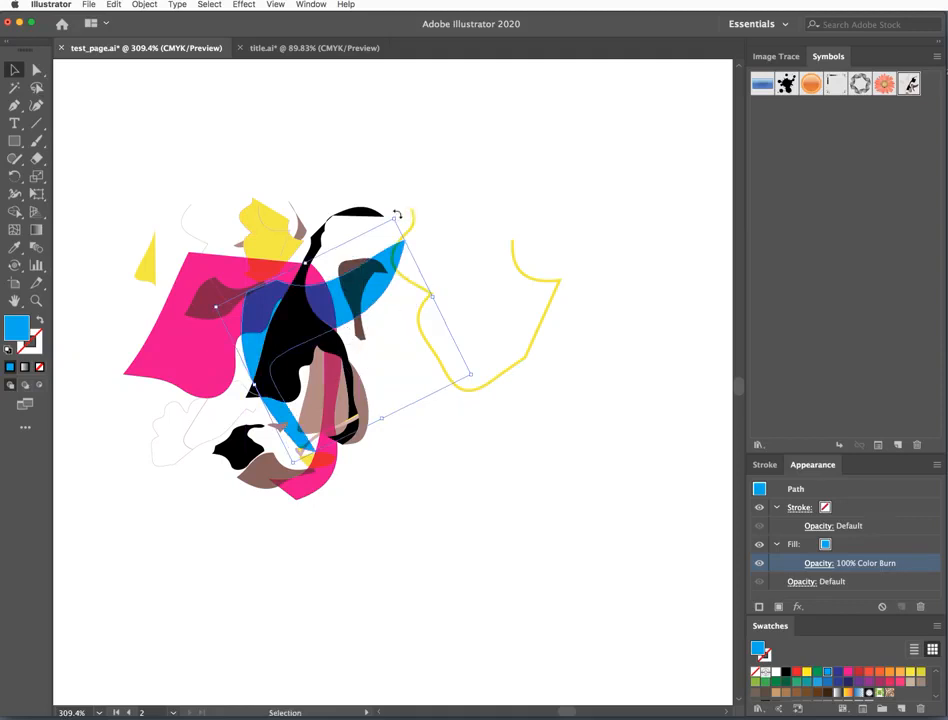
left_click_drag(397, 216, 326, 202)
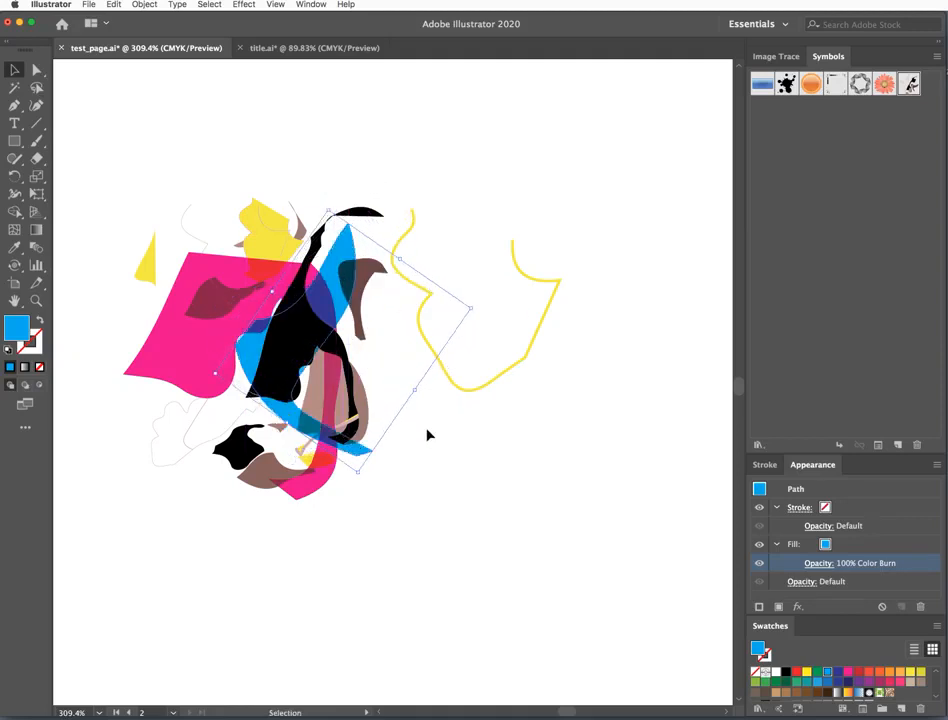
left_click(451, 583)
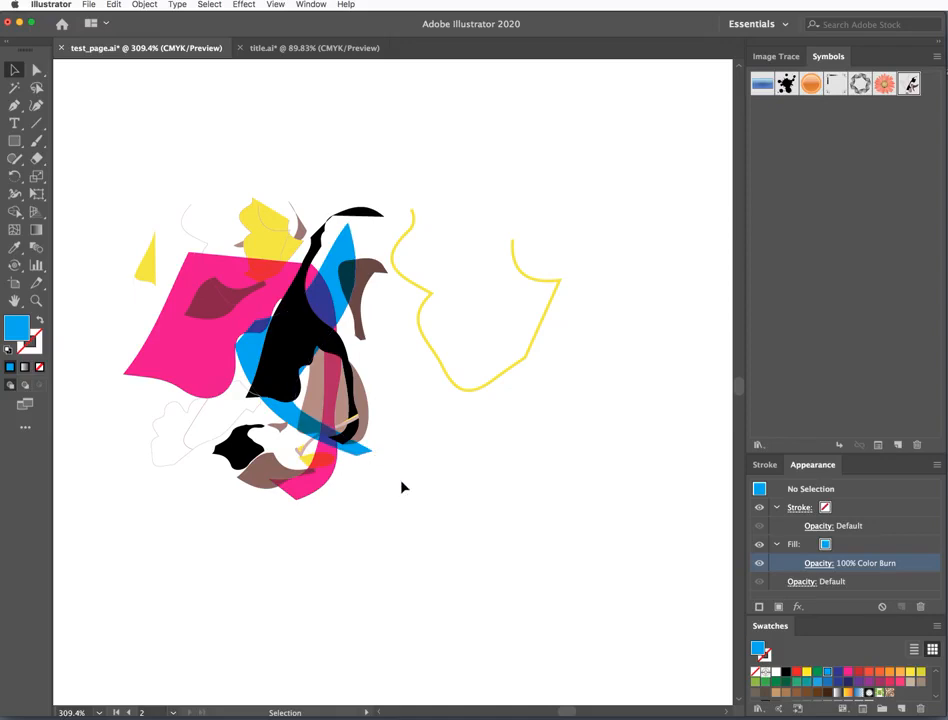
left_click(36, 69)
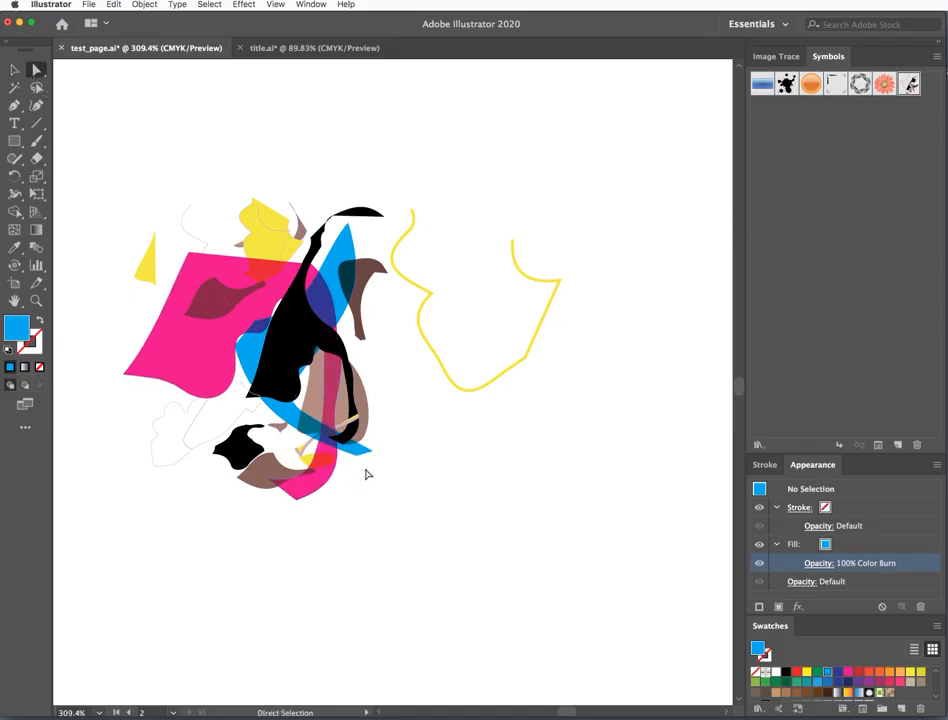
left_click(368, 461)
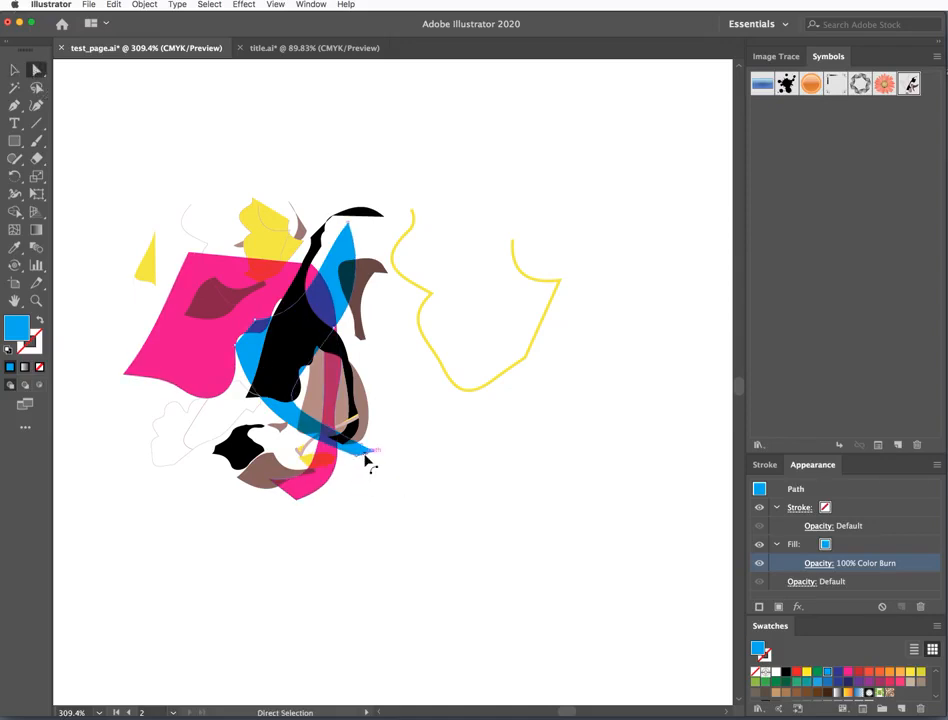
key("Delete")
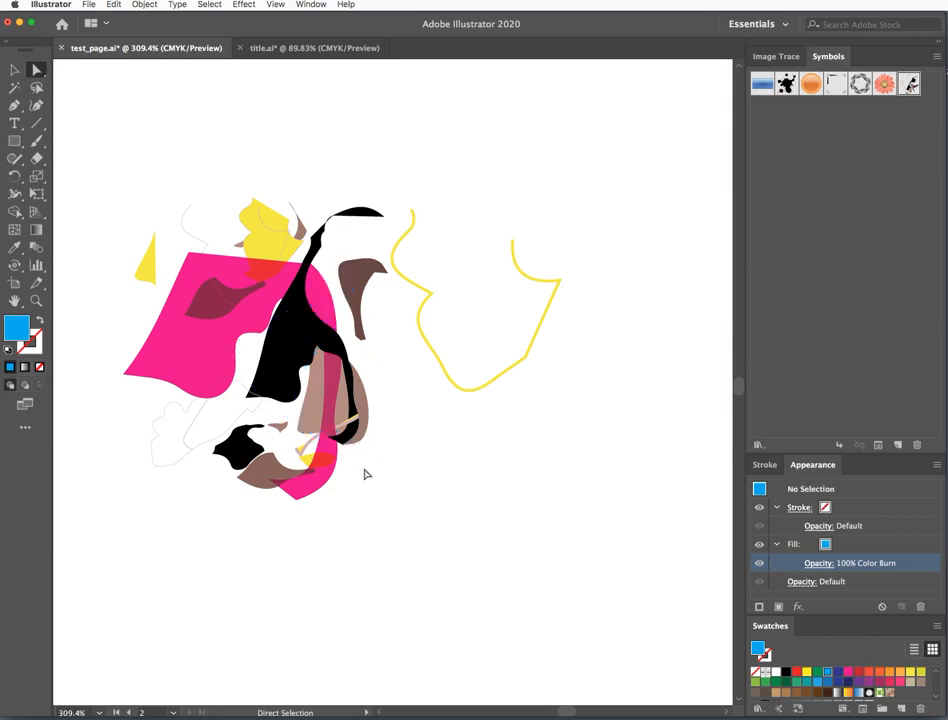
key("v")
key("super+z")
left_click(417, 495)
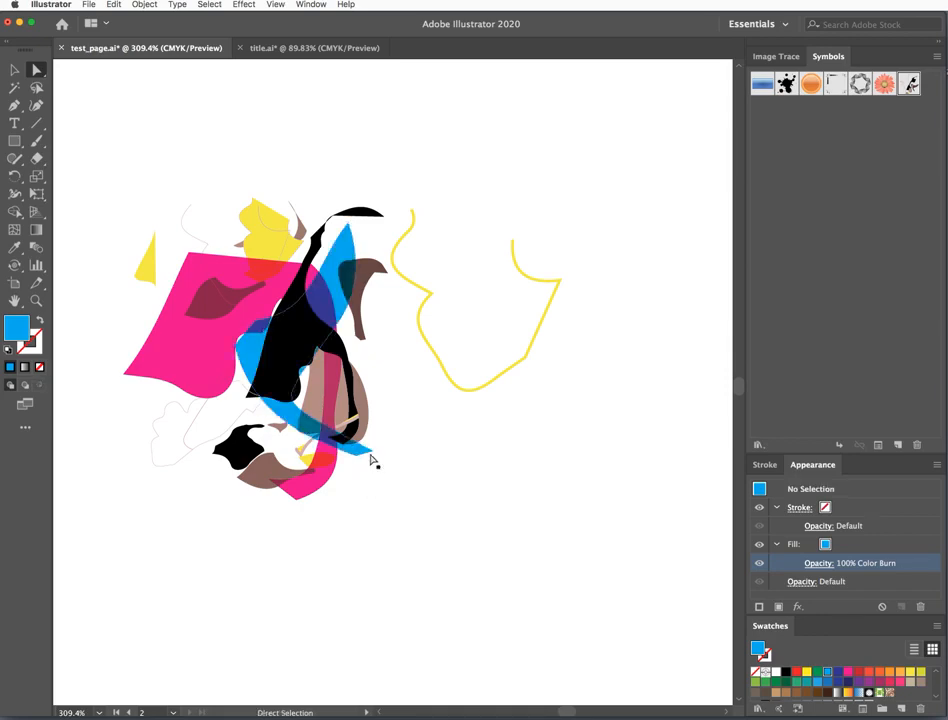
Delete the two anchor points at the lower-right tip of the blue shape with the Direct Selection tool.
left_click(372, 451)
left_click_drag(371, 451, 374, 454)
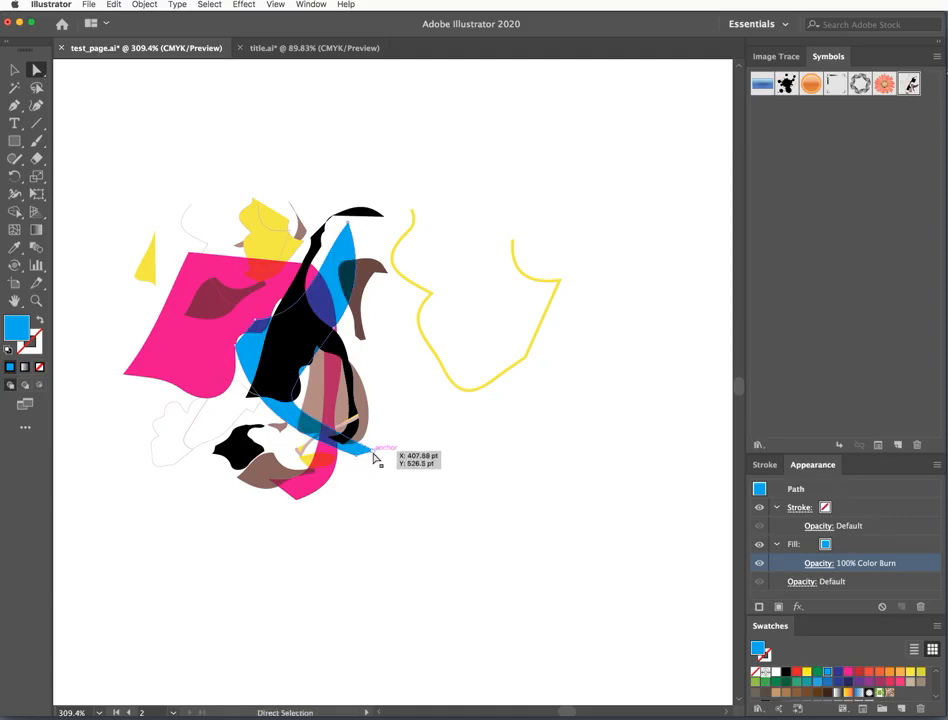
left_click(387, 449)
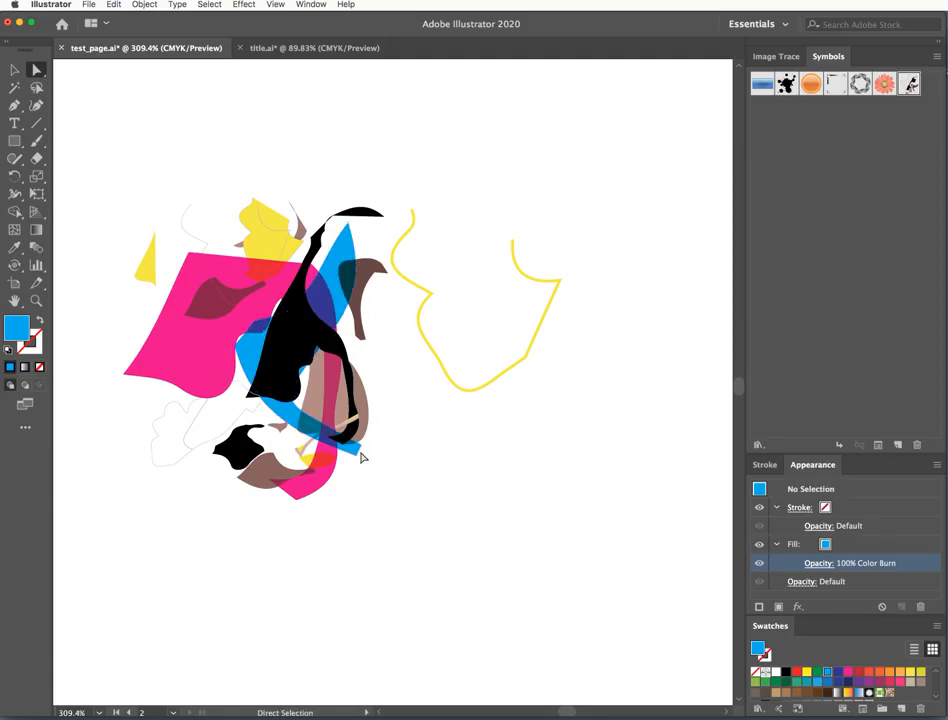
left_click(359, 464)
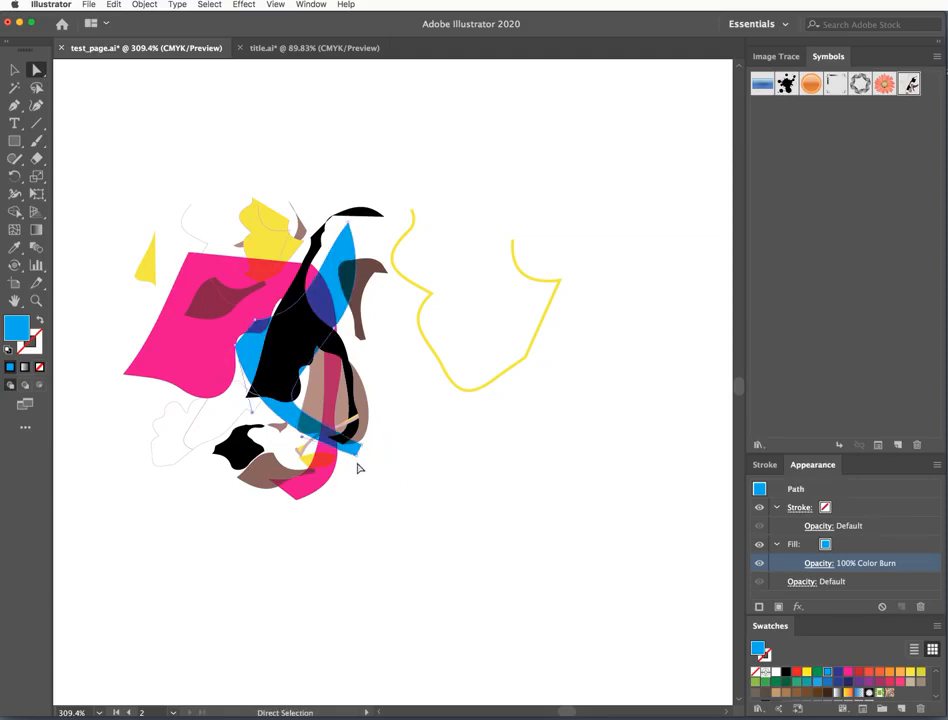
left_click(419, 477)
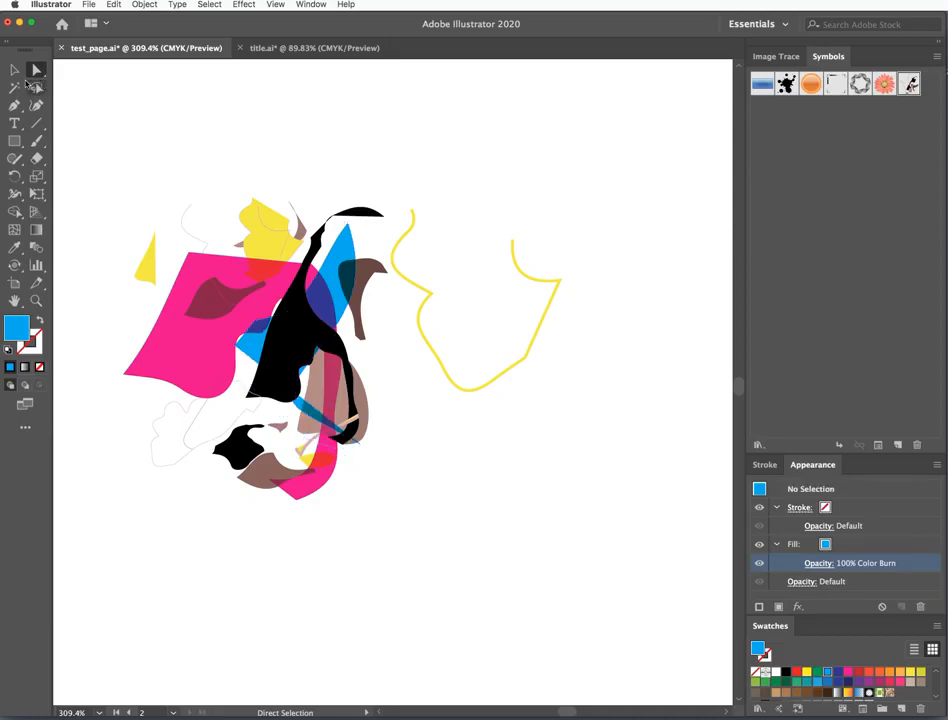
Move the open yellow outline path onto the main artwork so it overlaps the magenta and black shapes.
left_click(15, 71)
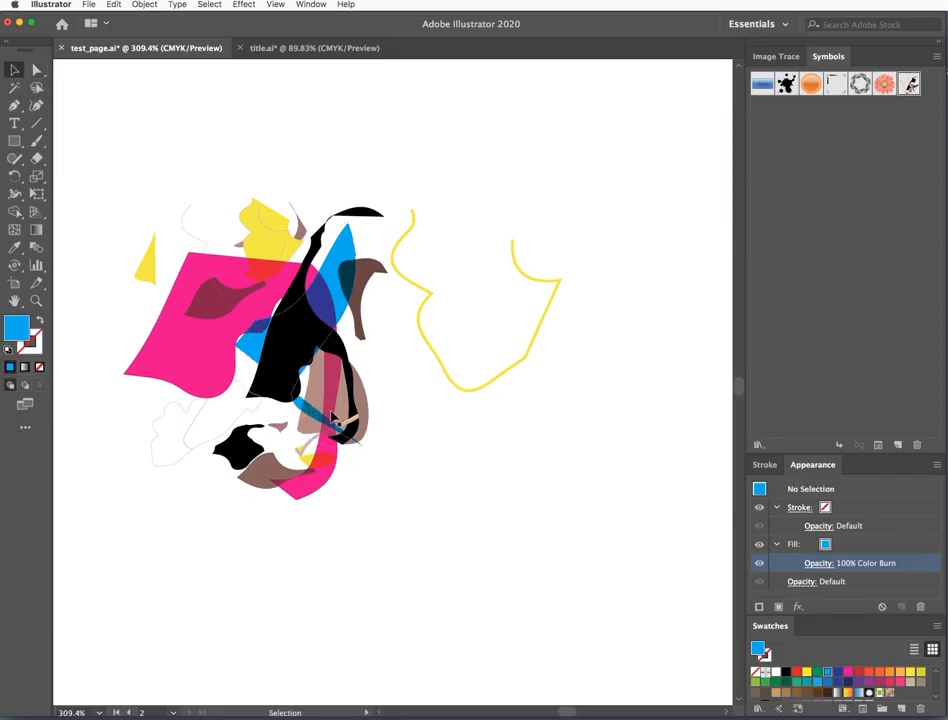
left_click_drag(429, 348, 243, 415)
left_click(482, 499)
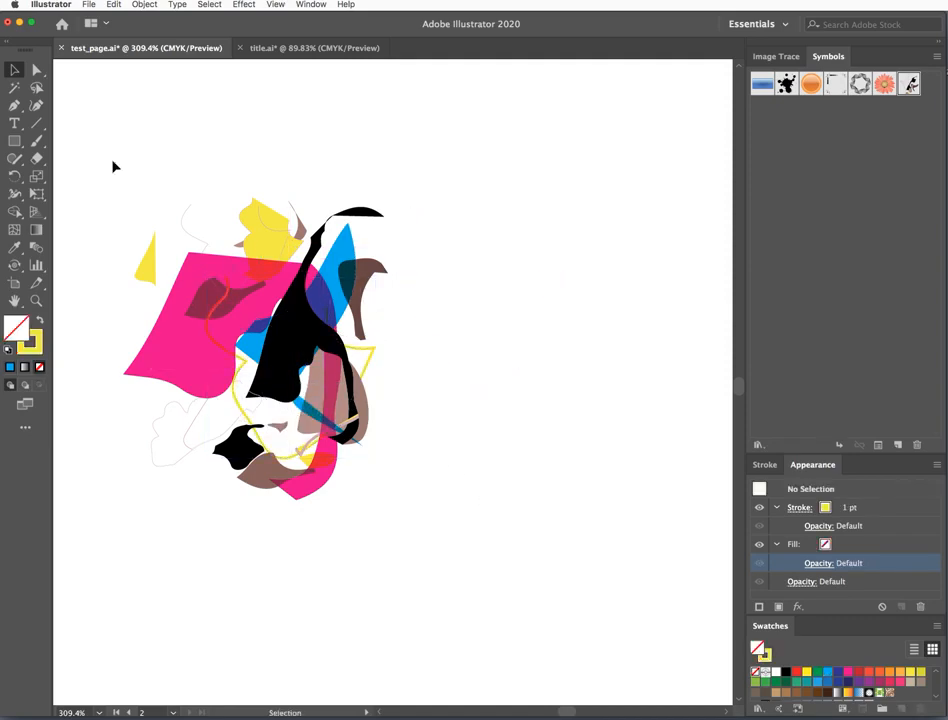
Select the whole abstract artwork, scale it up by roughly half, and reposition it slightly up and to the right.
left_click_drag(116, 140, 406, 550)
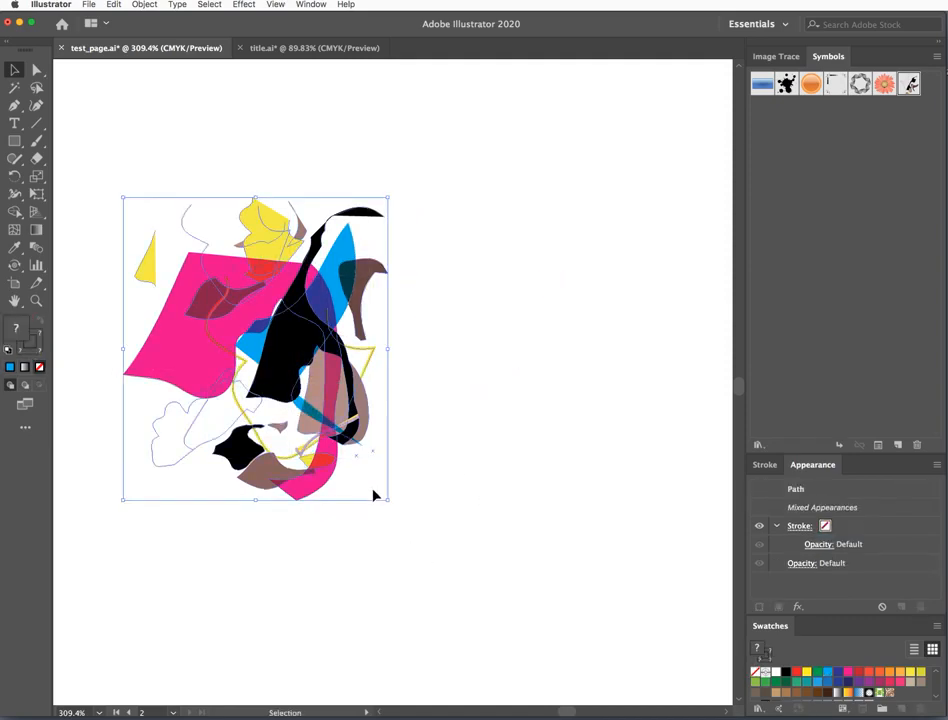
left_click_drag(389, 501, 527, 624)
left_click_drag(271, 388, 338, 359)
left_click(660, 414)
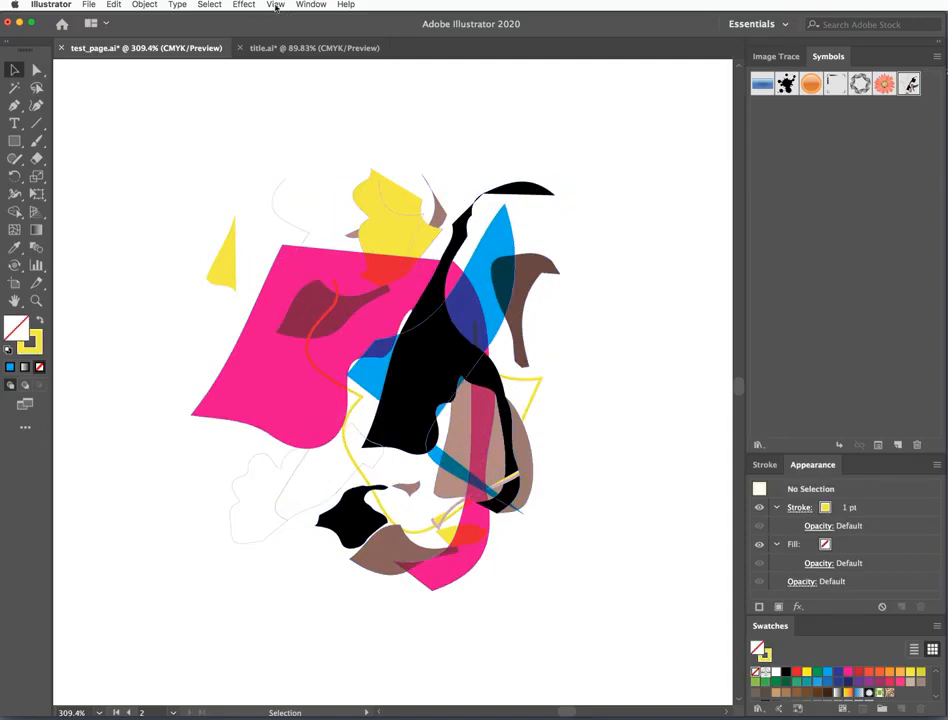
Select all stray points in the document and delete them.
left_click(212, 5)
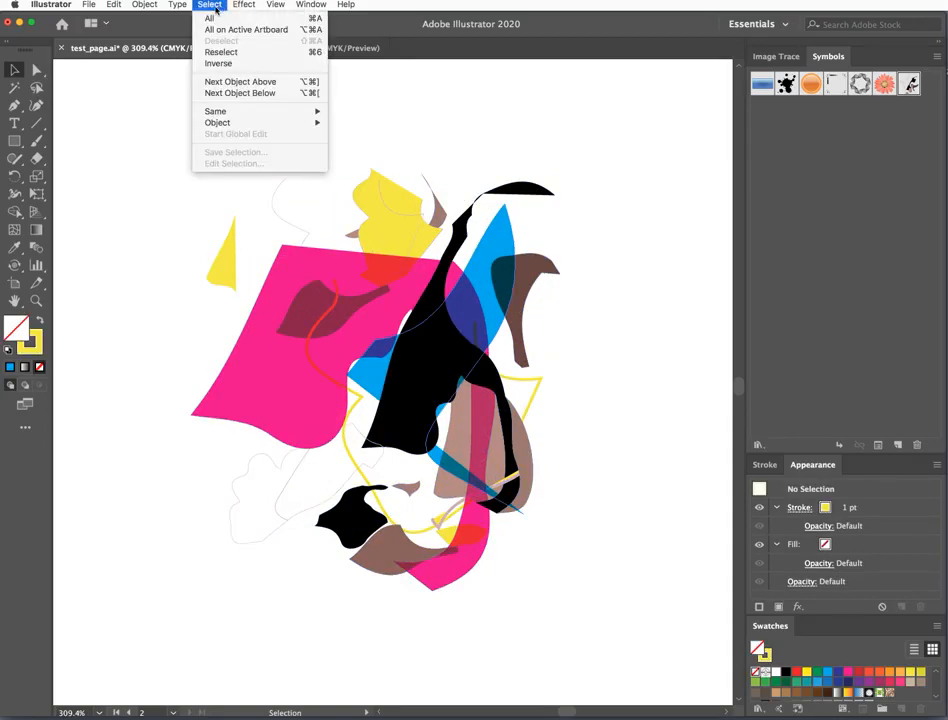
mouse_move(236, 114)
mouse_move(251, 7)
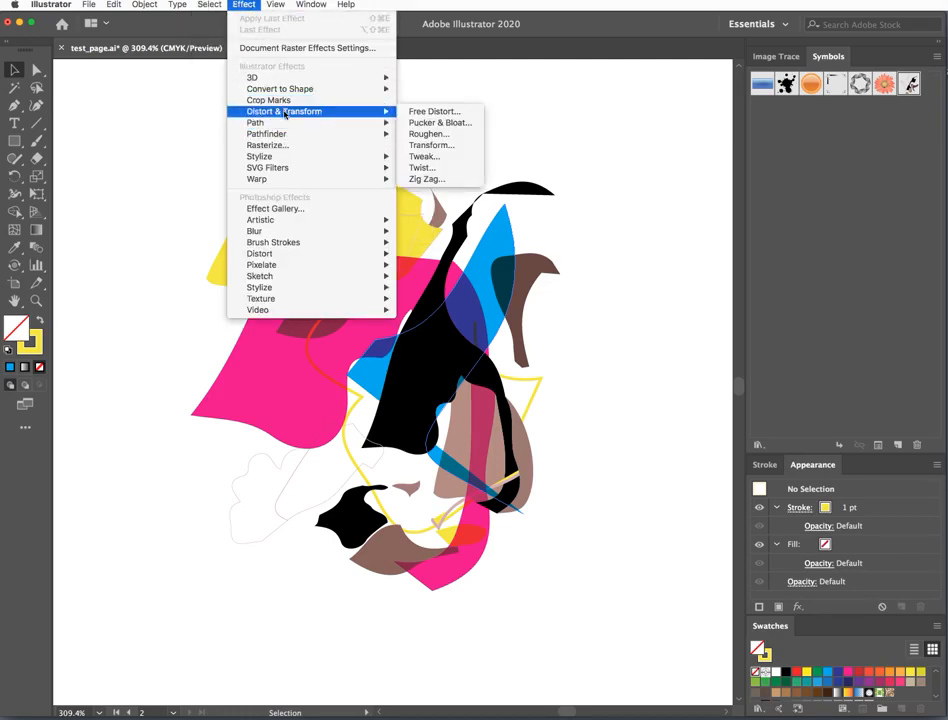
mouse_move(279, 125)
mouse_move(268, 159)
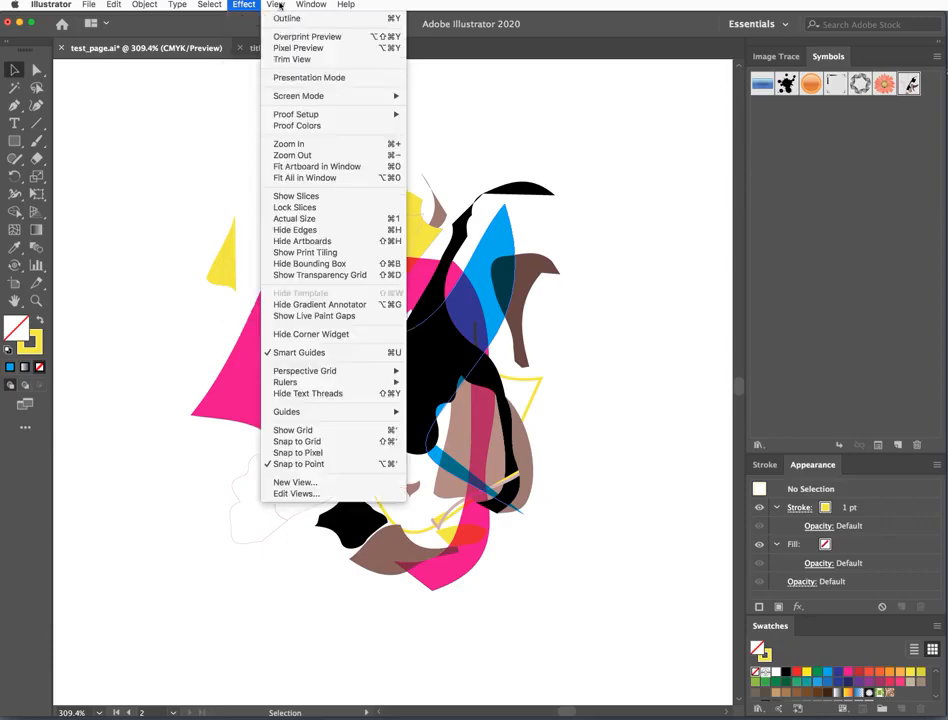
mouse_move(210, 5)
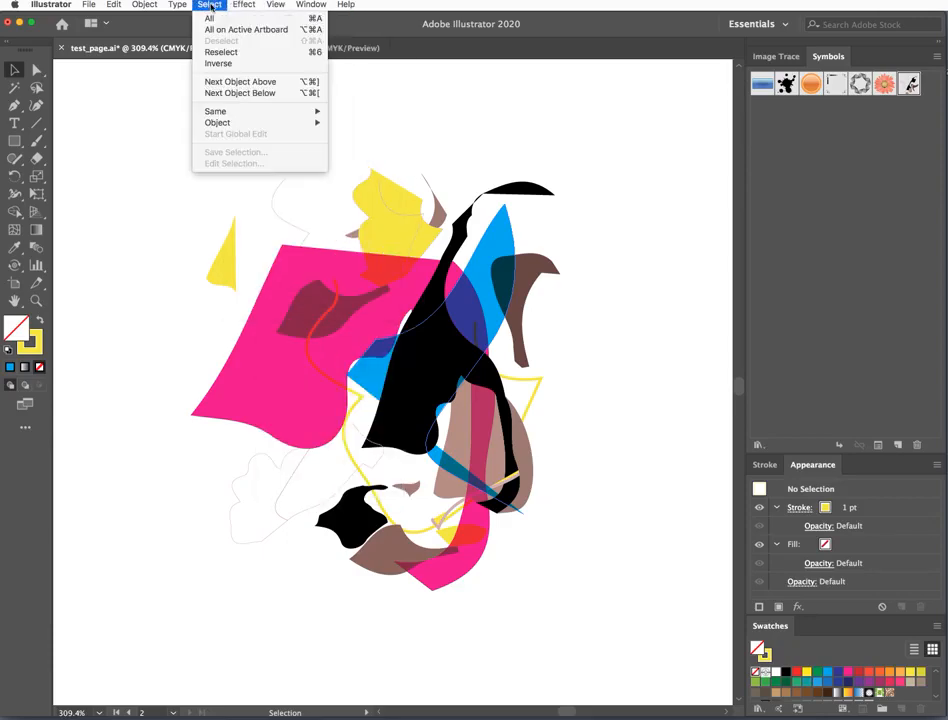
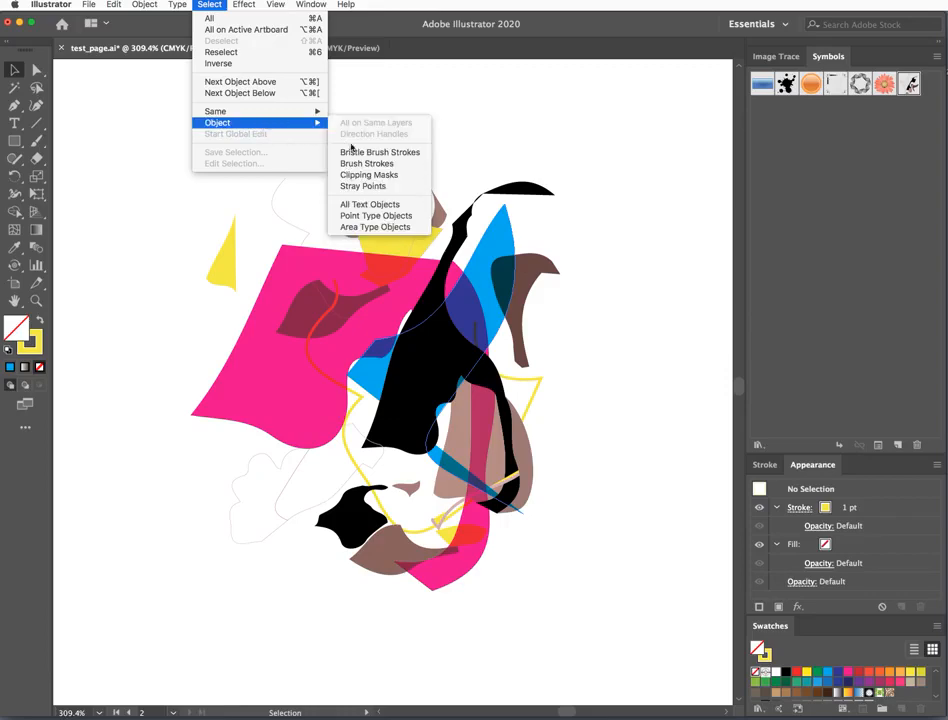
left_click(362, 187)
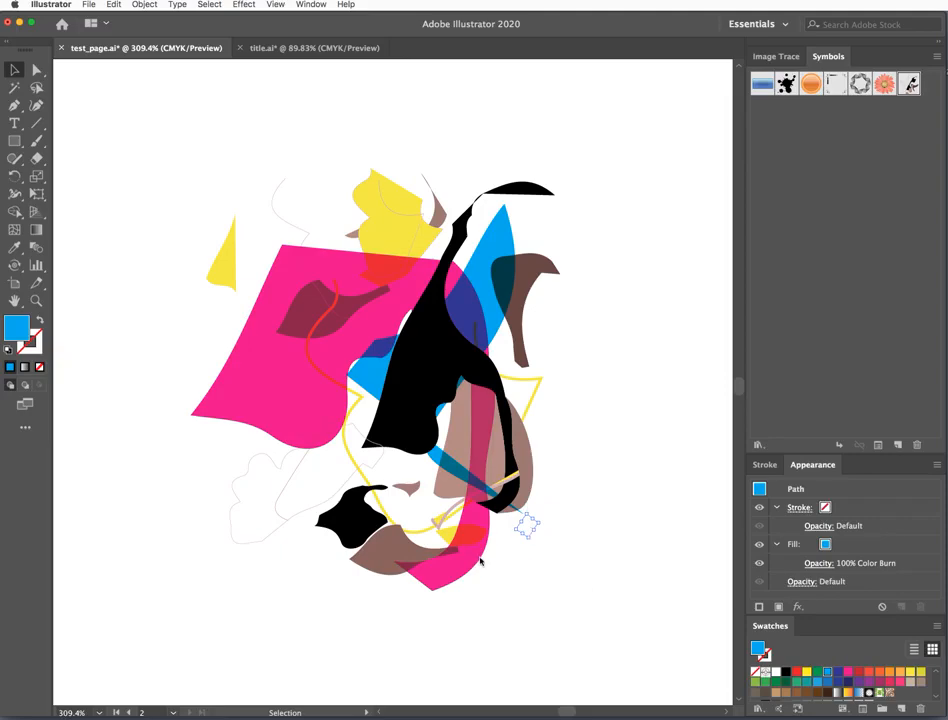
key("Delete")
Enlarge the whole colourful artwork to fill most of the artboard and centre it below the two small groups.
key("super+0")
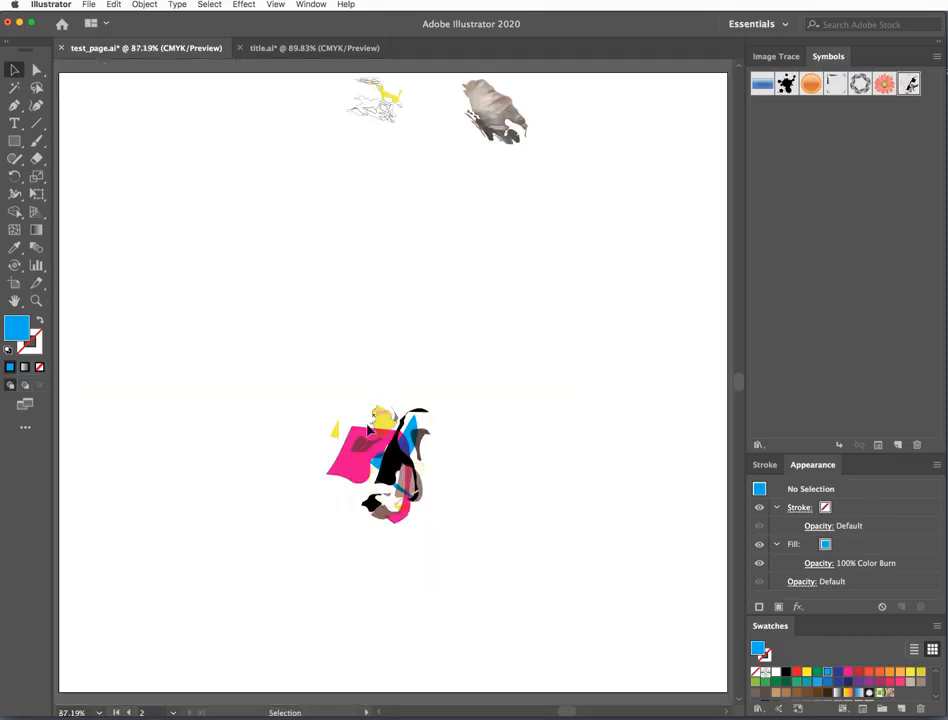
left_click_drag(307, 372, 478, 567)
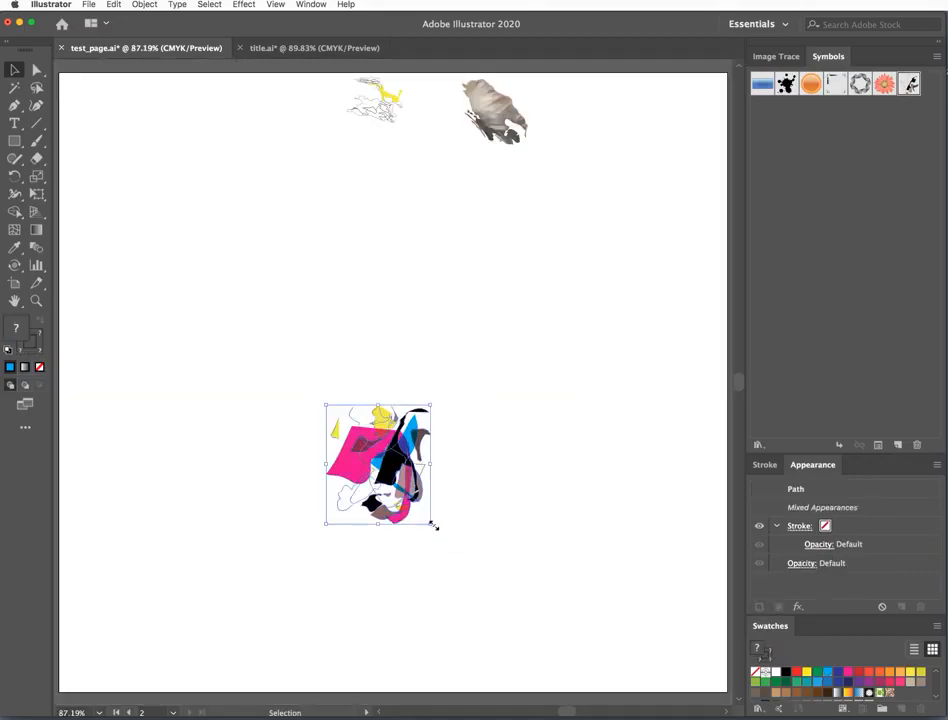
left_click_drag(432, 525, 545, 655)
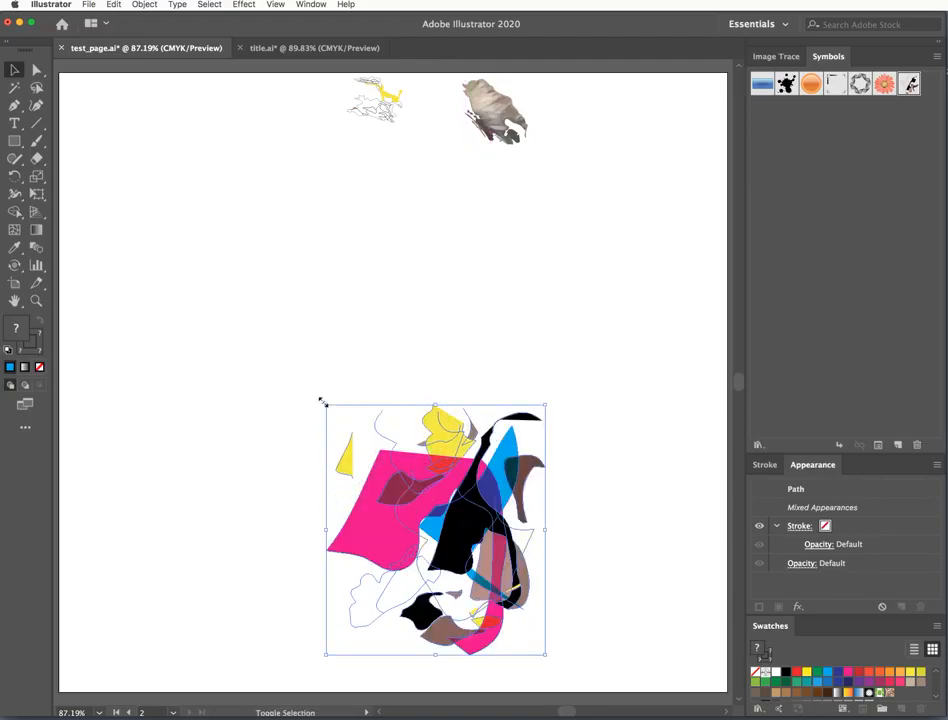
left_click_drag(321, 402, 131, 130)
left_click_drag(545, 655, 556, 663)
left_click_drag(452, 490, 507, 476)
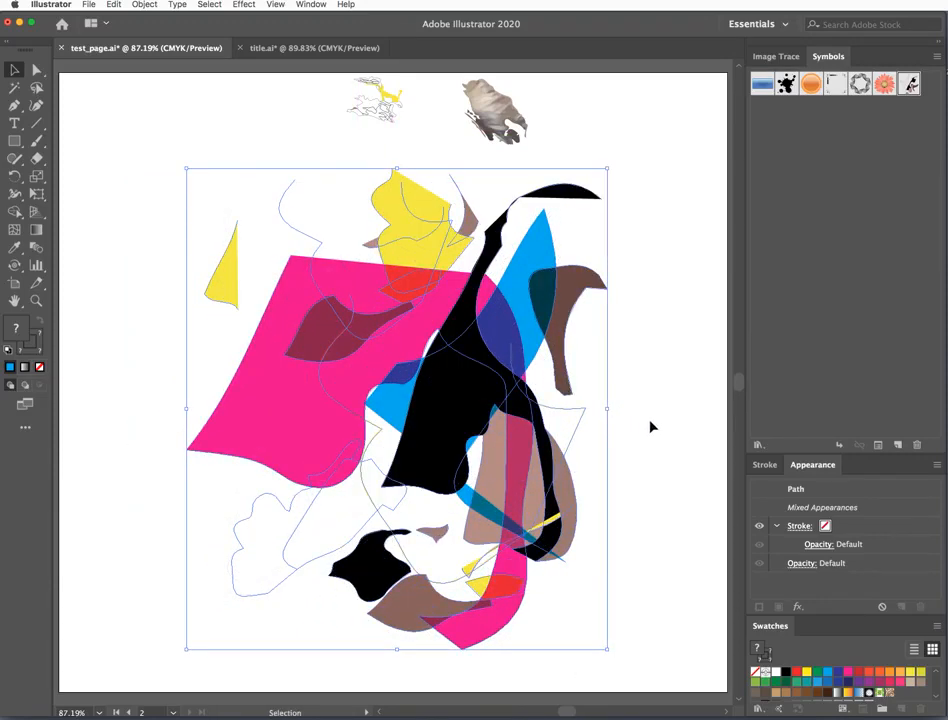
left_click(650, 427)
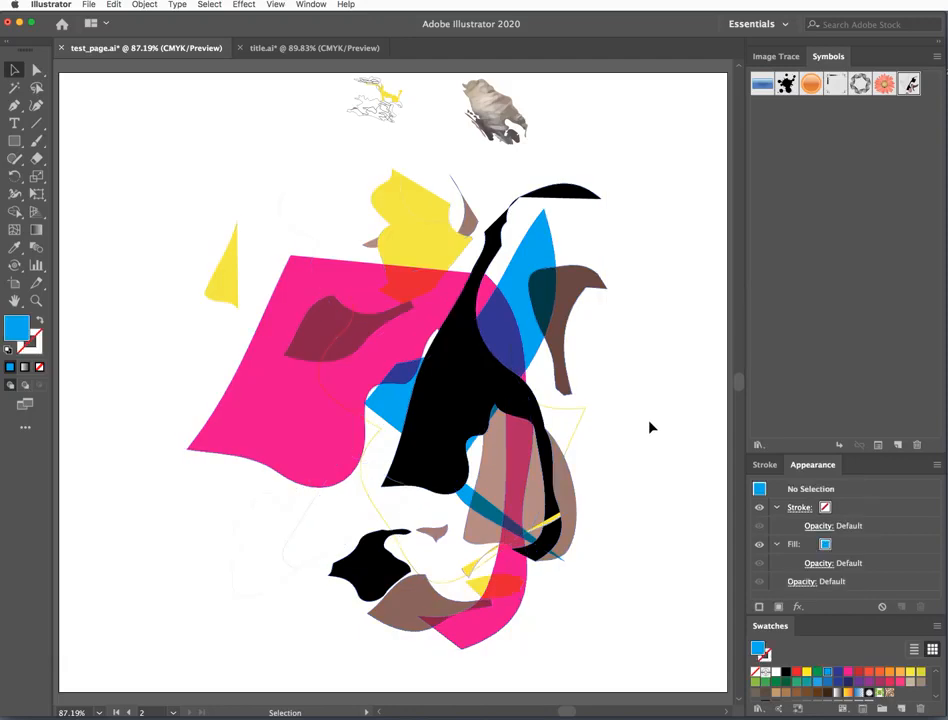
Move the small photo-like group and the small line-pattern group side by side into the artboard's upper-left corner.
mouse_move(499, 107)
left_mouse_down()
mouse_move(233, 150)
mouse_move(152, 114)
mouse_move(100, 105)
left_mouse_up()
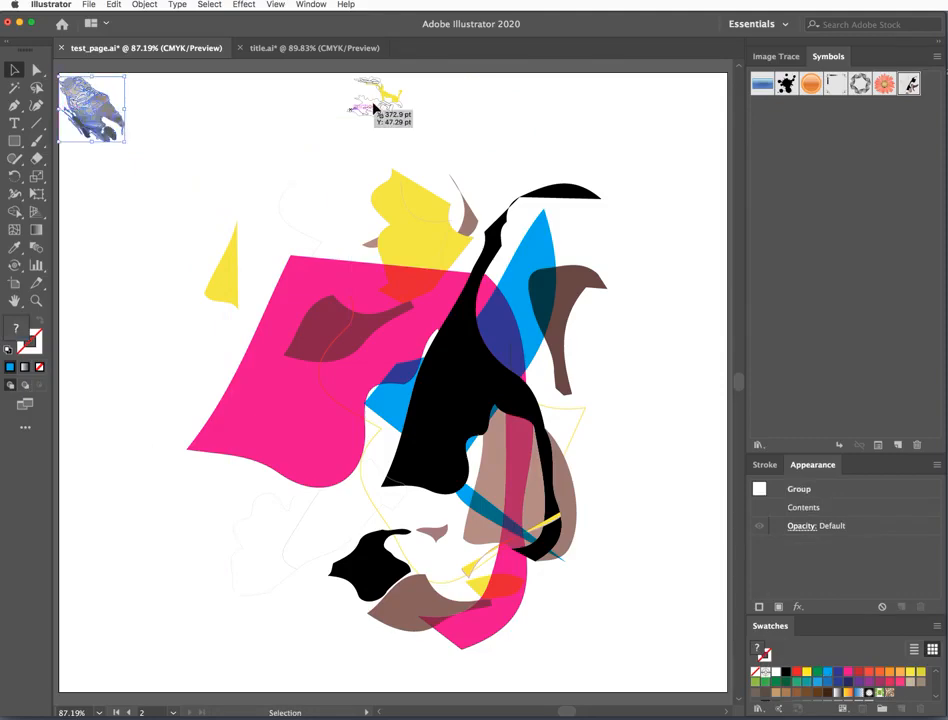
left_click_drag(376, 113, 163, 111)
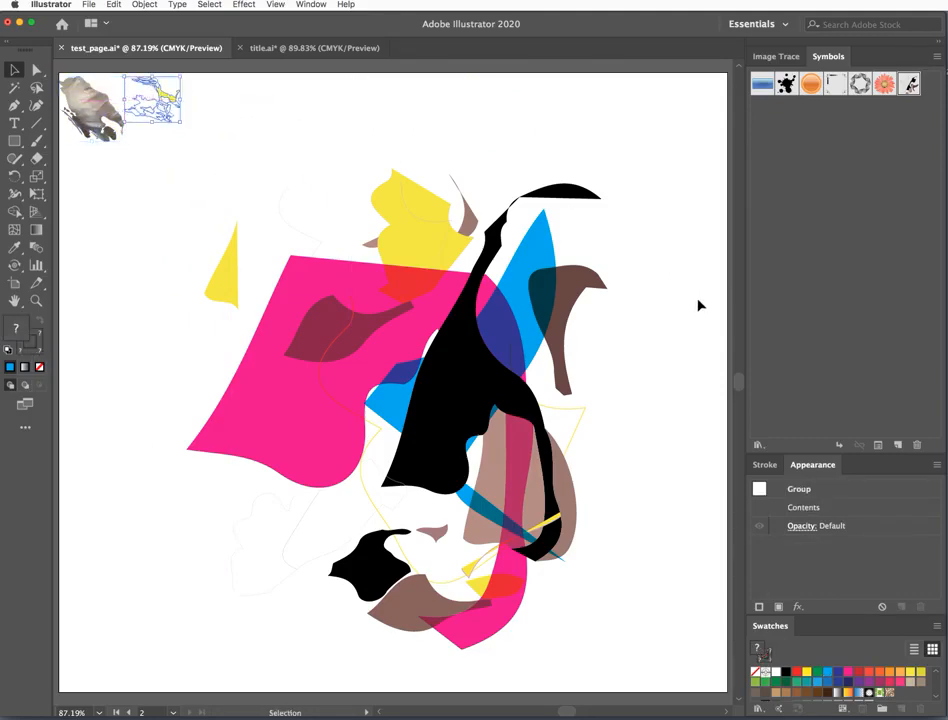
left_click(698, 303)
Shift the blue shape slightly up and left so it overlaps more of the magenta shape.
left_click_drag(470, 379, 455, 350)
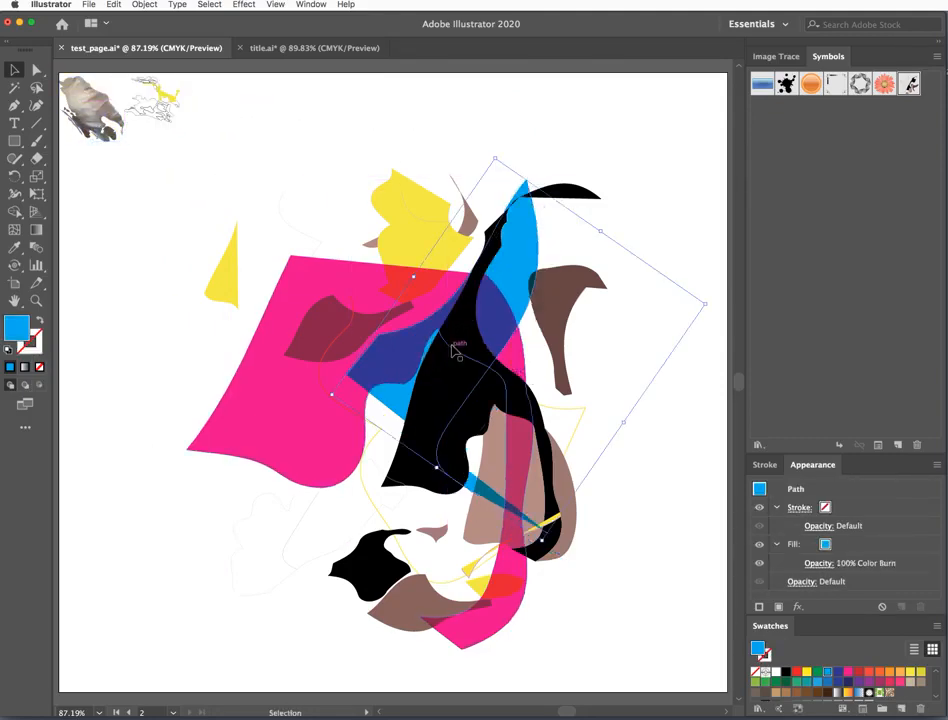
left_click(580, 147)
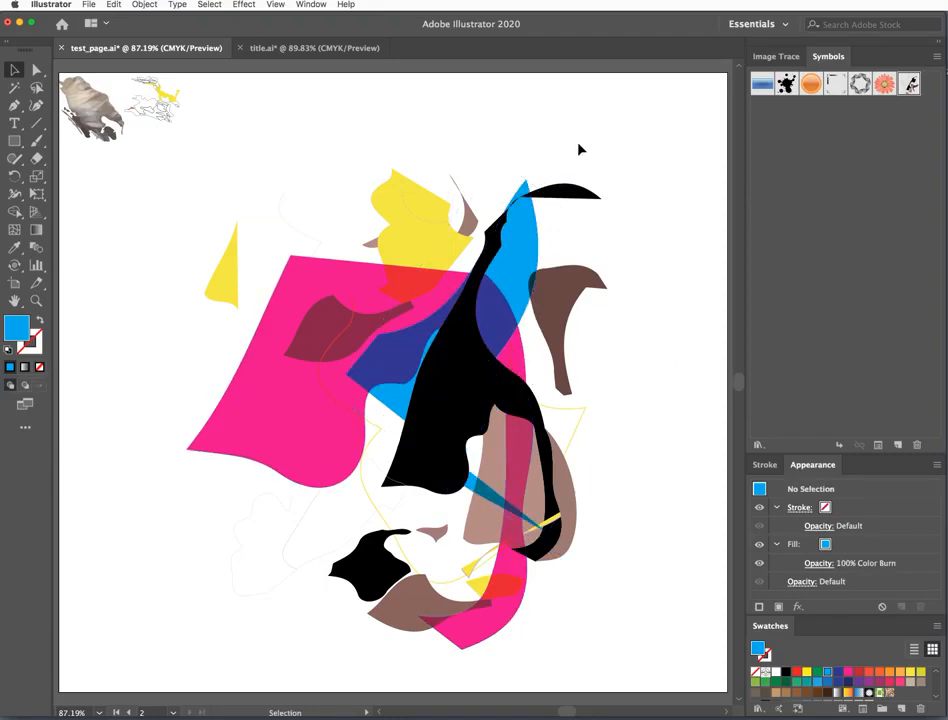
Create a static symbol named "patten-2" with export type Graphic from the small yellow and black line-pattern group.
left_click(158, 117)
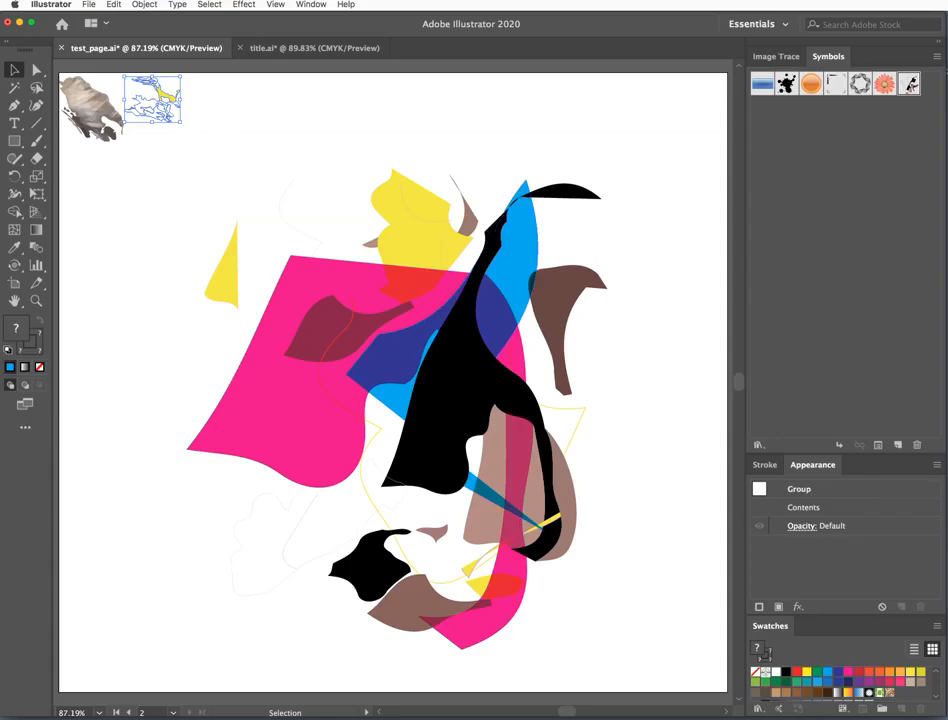
left_click(897, 446)
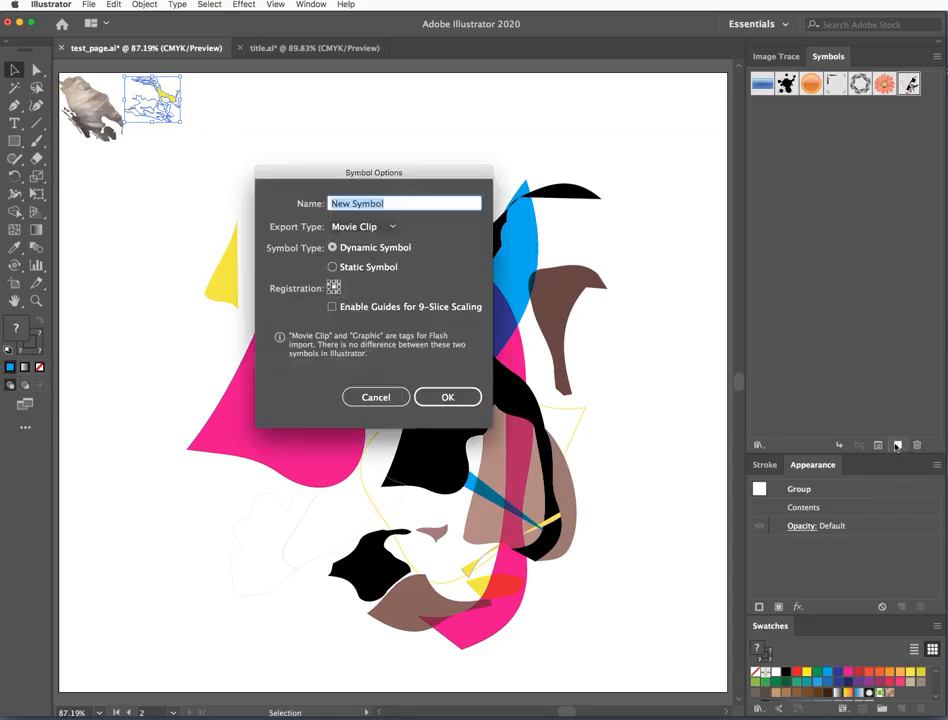
left_click(336, 267)
left_click(362, 228)
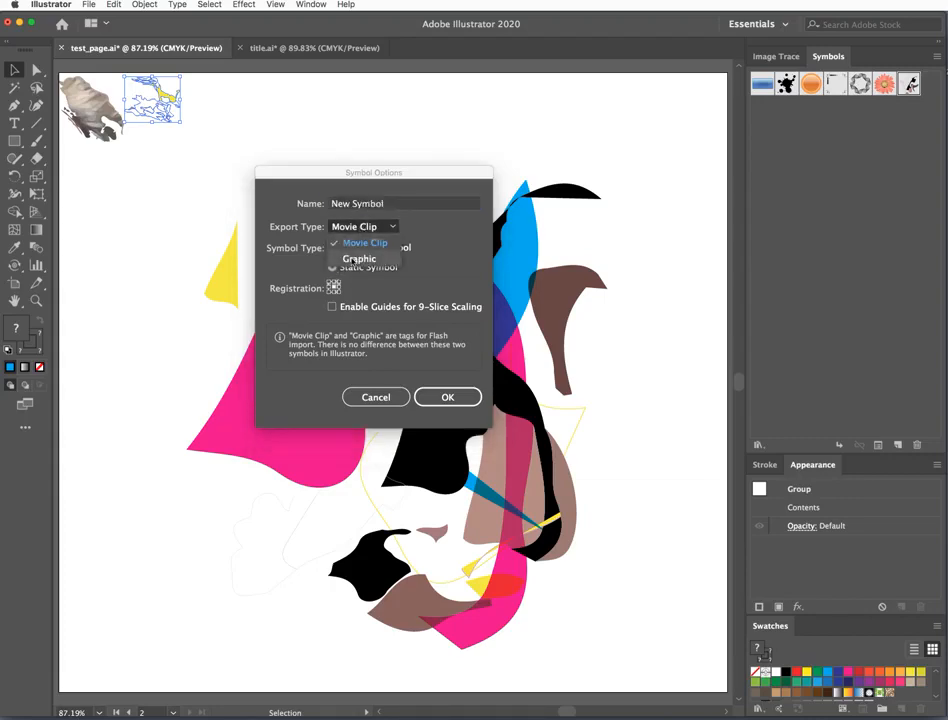
left_click(359, 258)
left_click(390, 204)
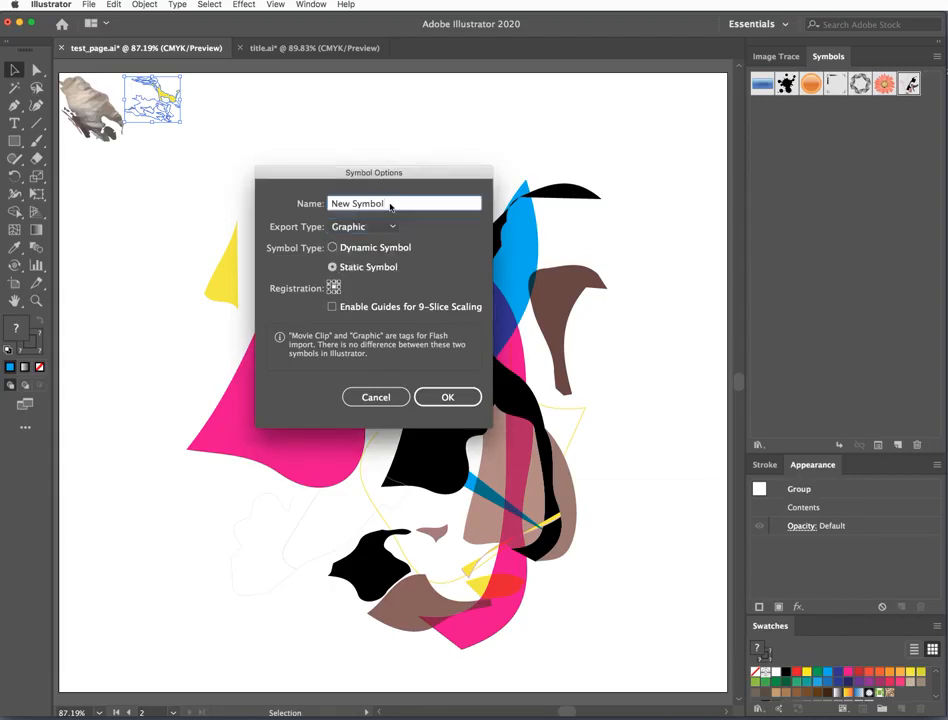
left_click_drag(390, 205, 293, 189)
type("patten-2")
left_click(446, 397)
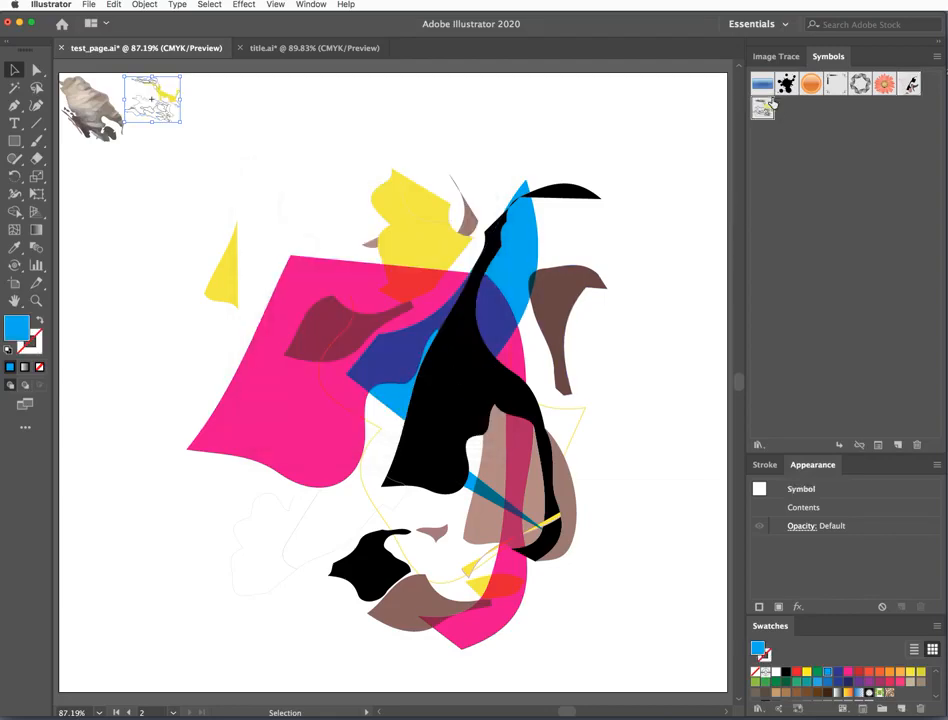
left_click(408, 237)
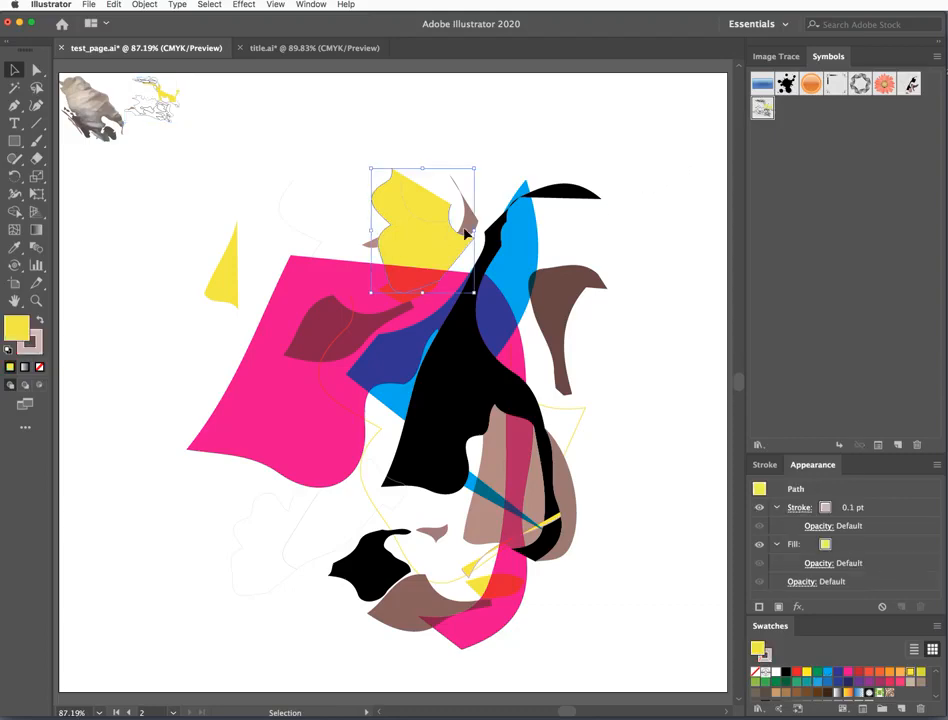
left_click(325, 149)
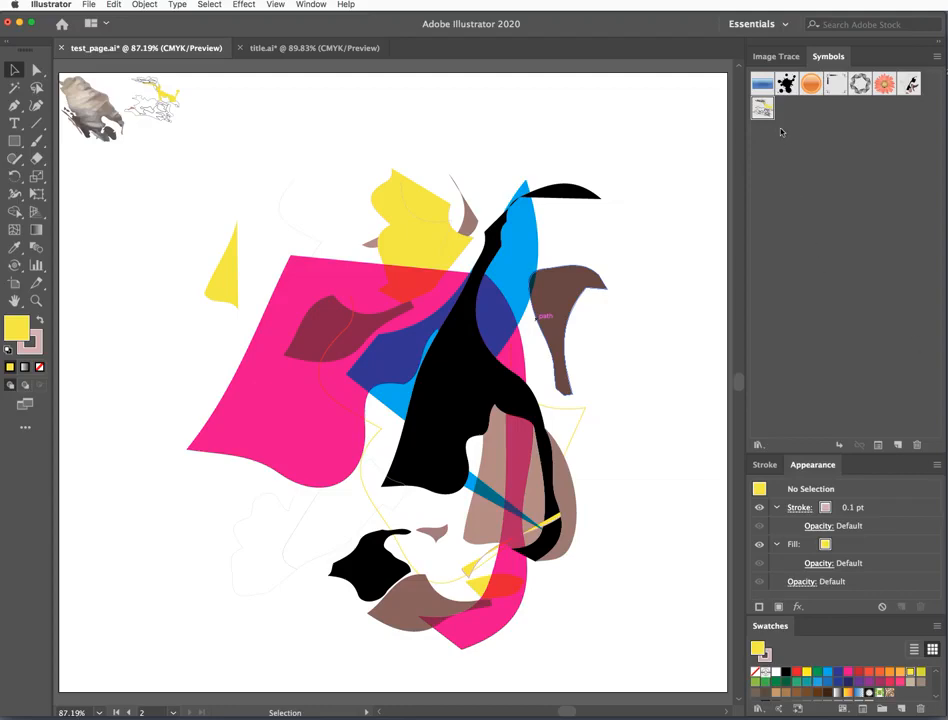
Group all the overlapping colourful shapes and line paths of the large artwork into a single object.
left_click(389, 201)
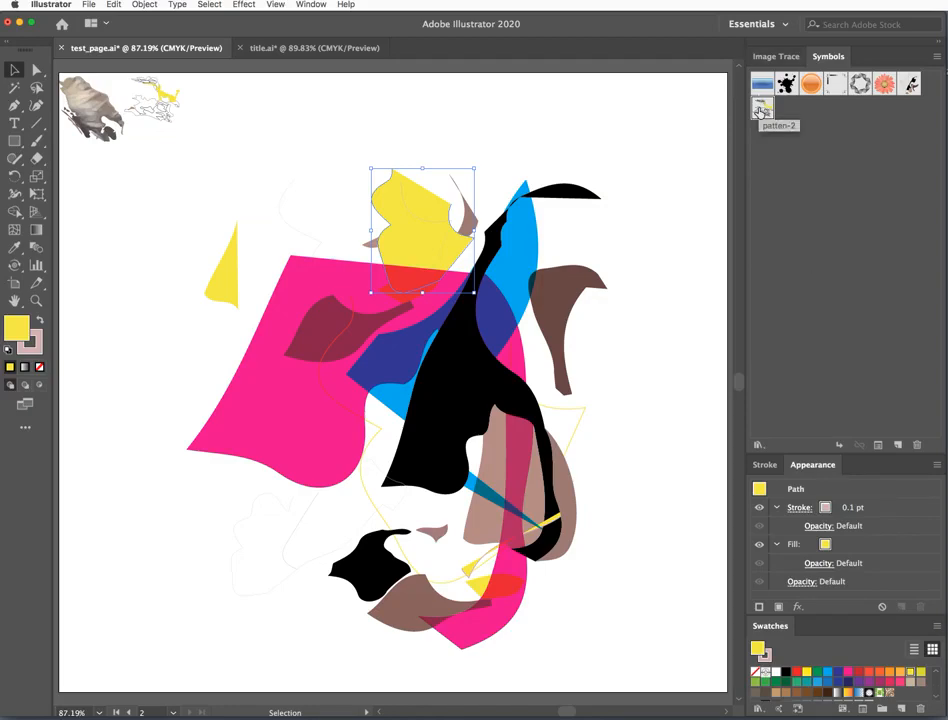
left_click(646, 270)
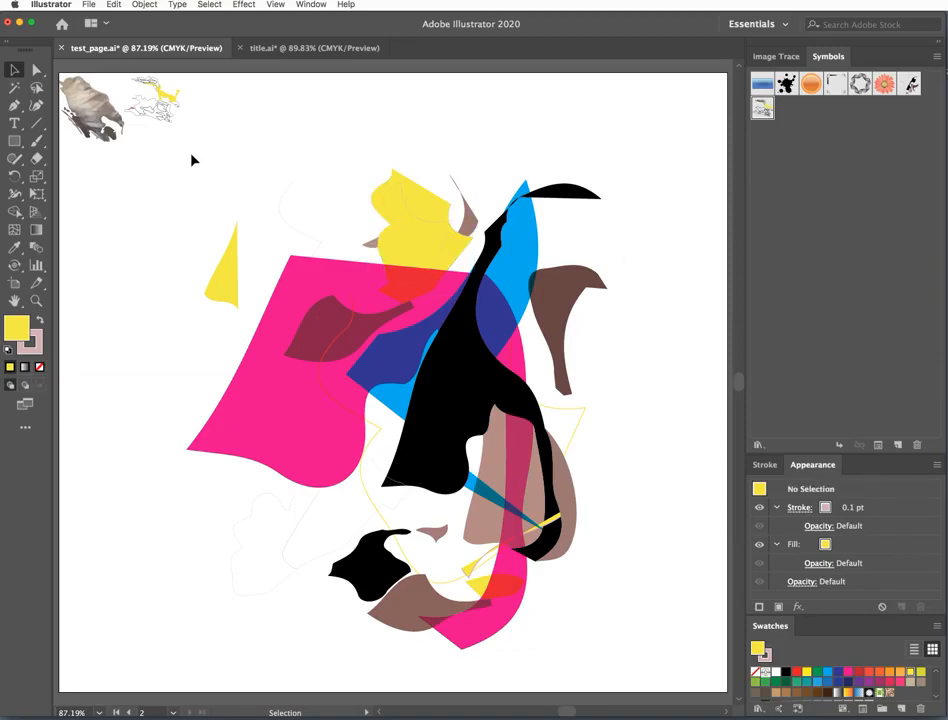
left_click_drag(193, 160, 675, 671)
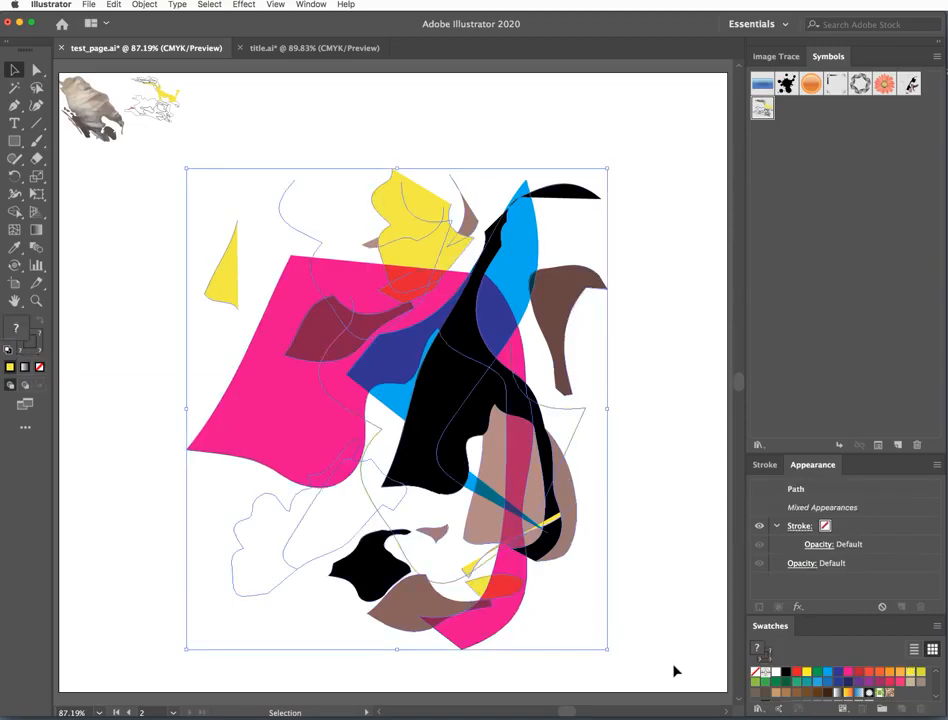
key("a")
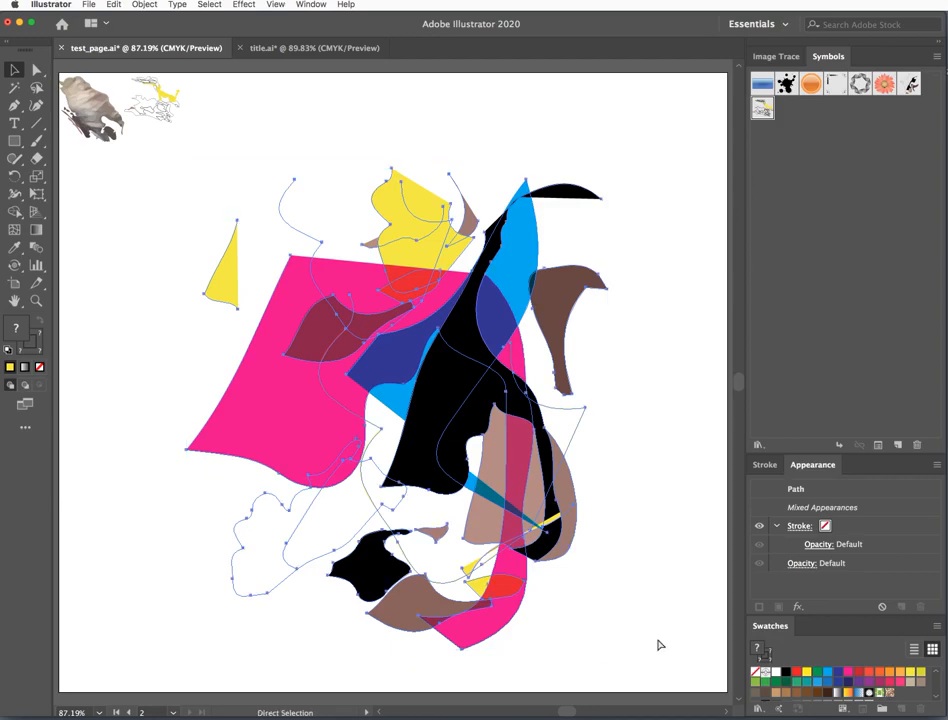
key("ctrl+g")
key("v")
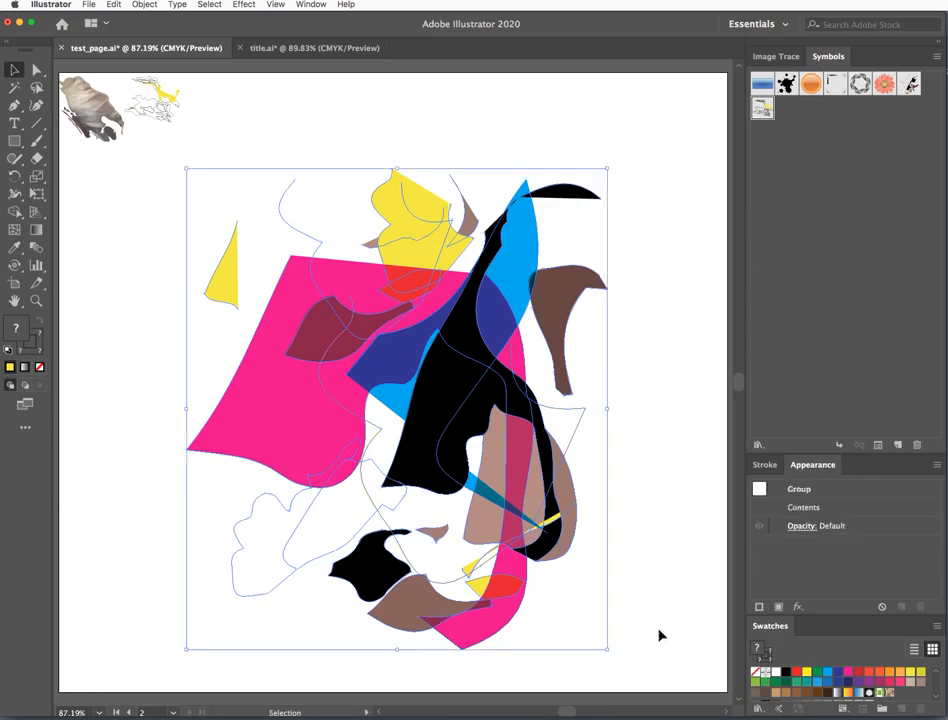
left_click(158, 105)
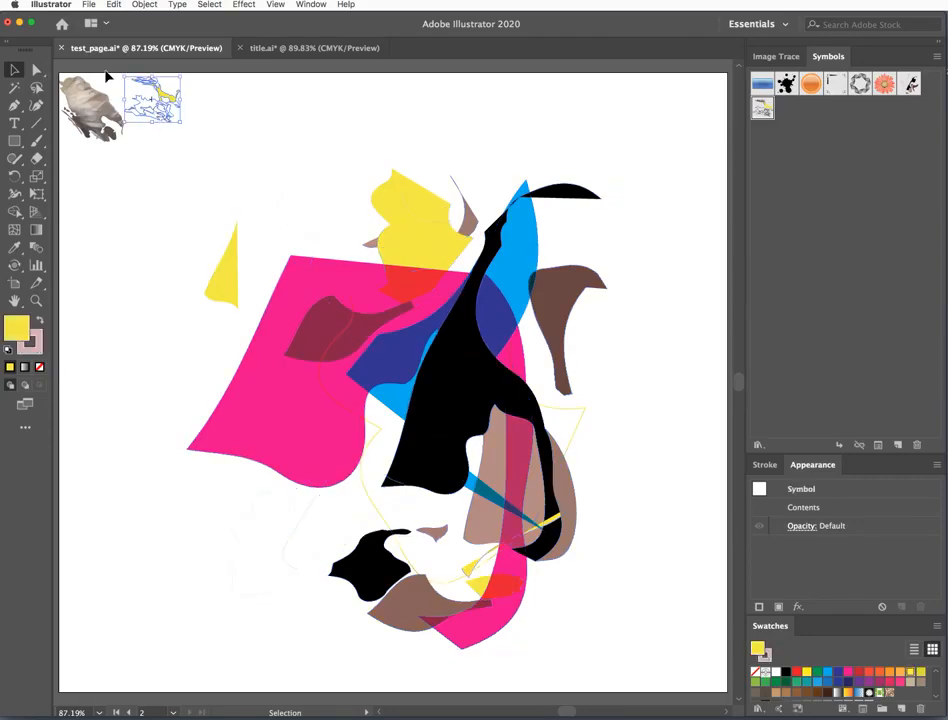
left_click(115, 5)
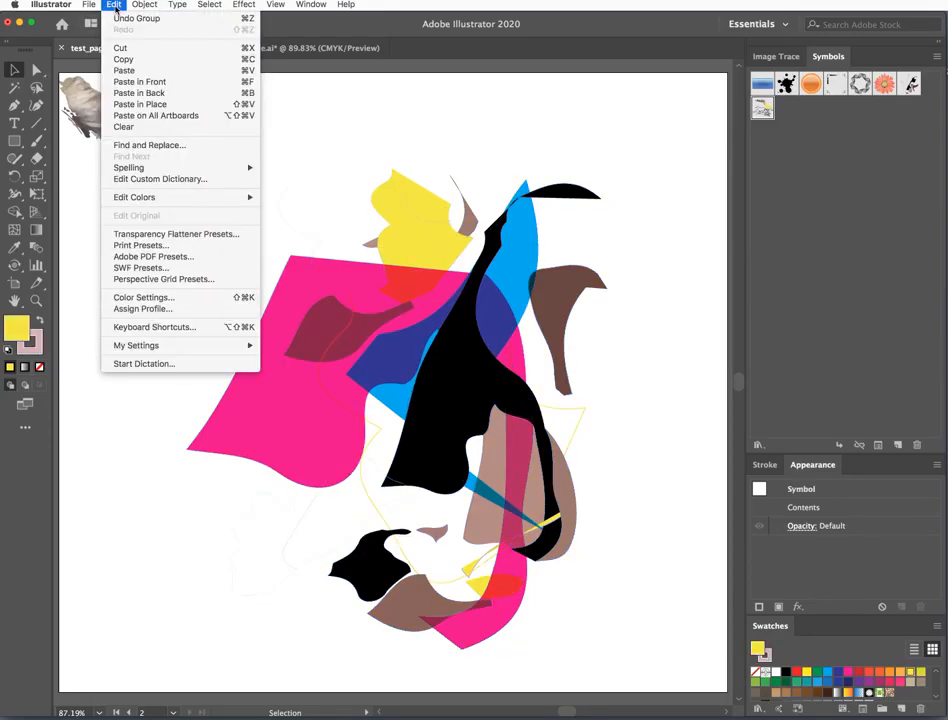
mouse_move(145, 7)
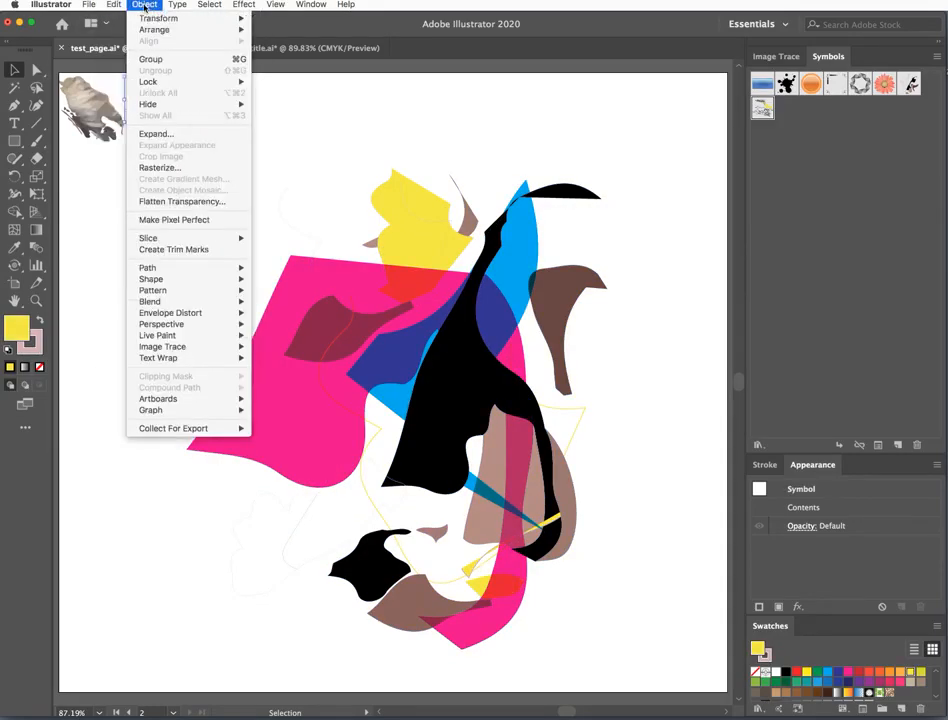
mouse_move(167, 292)
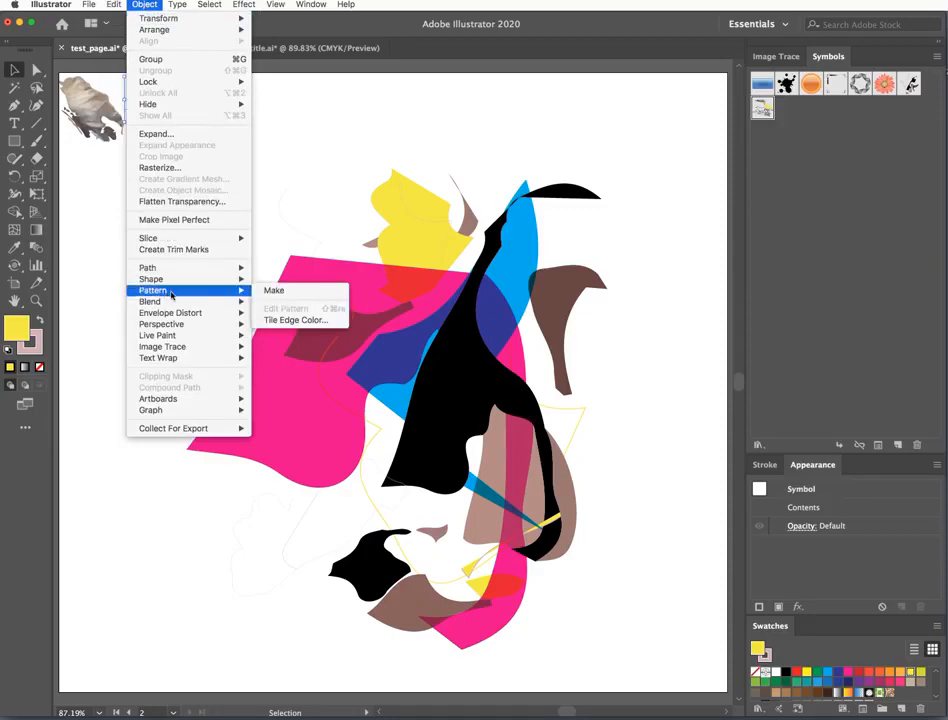
left_click(272, 291)
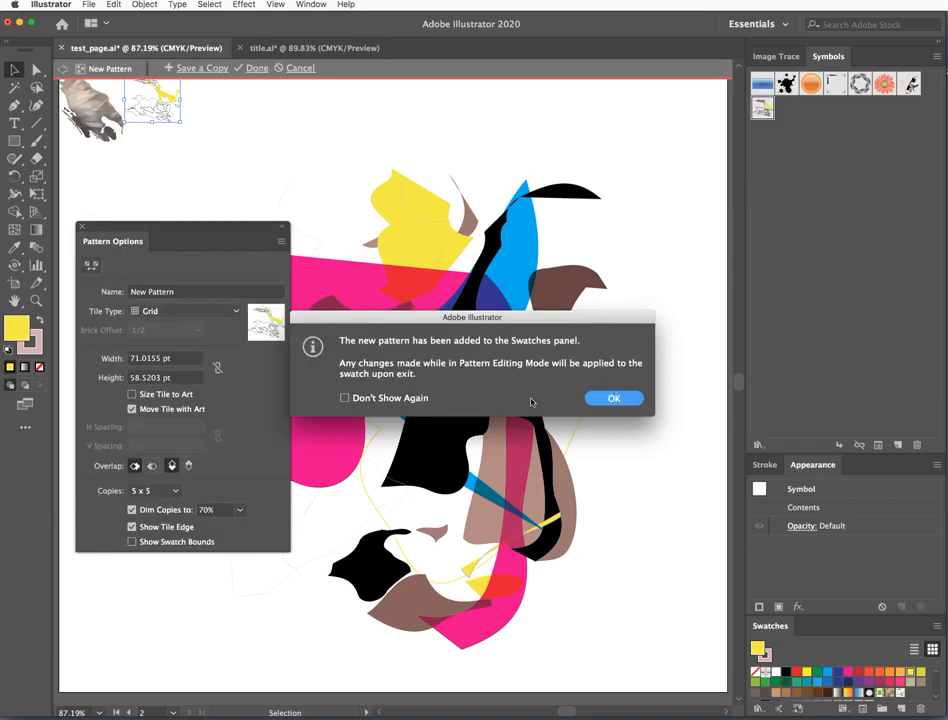
left_click(614, 399)
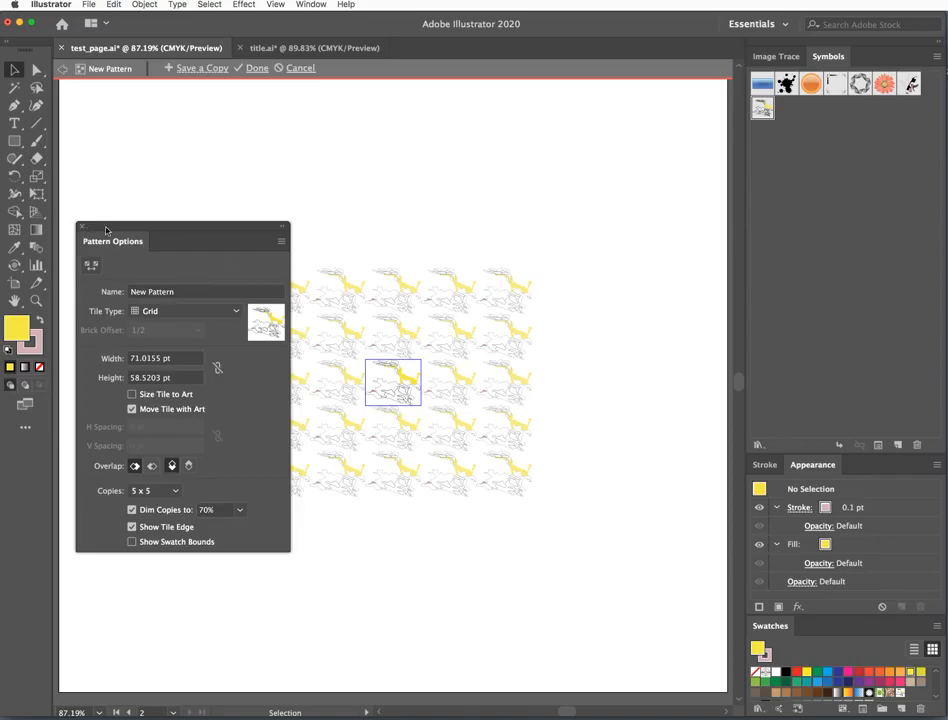
left_click_drag(106, 229, 119, 159)
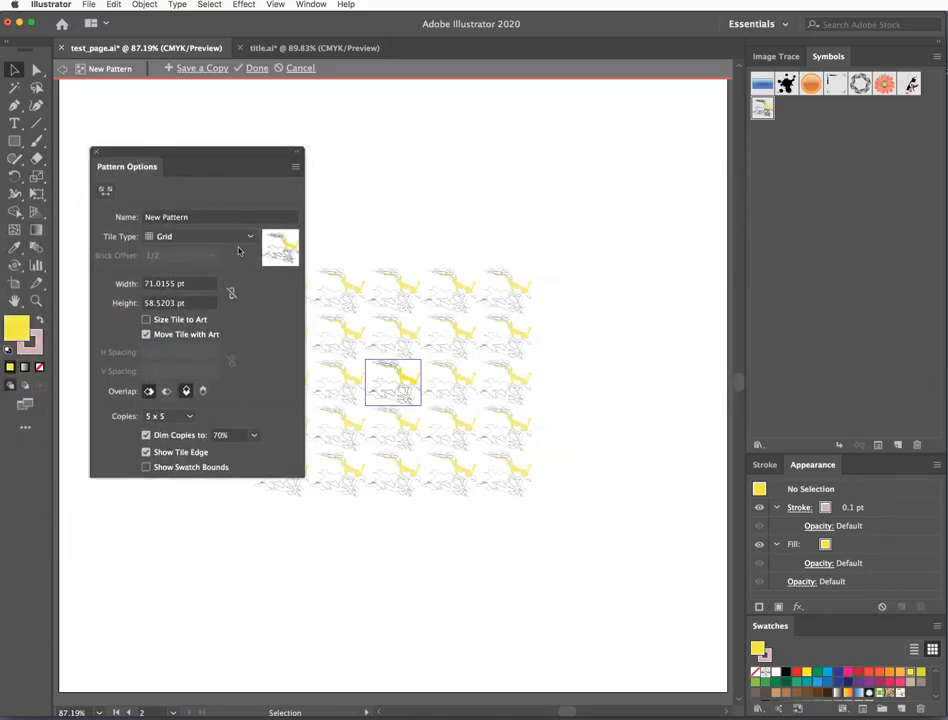
left_click(95, 154)
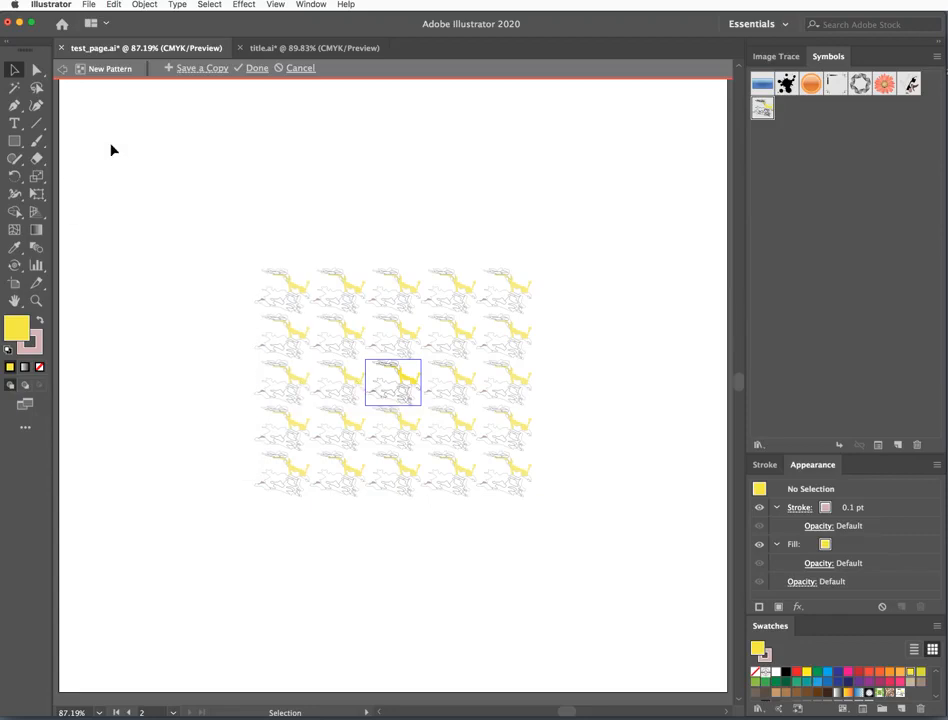
left_click(300, 68)
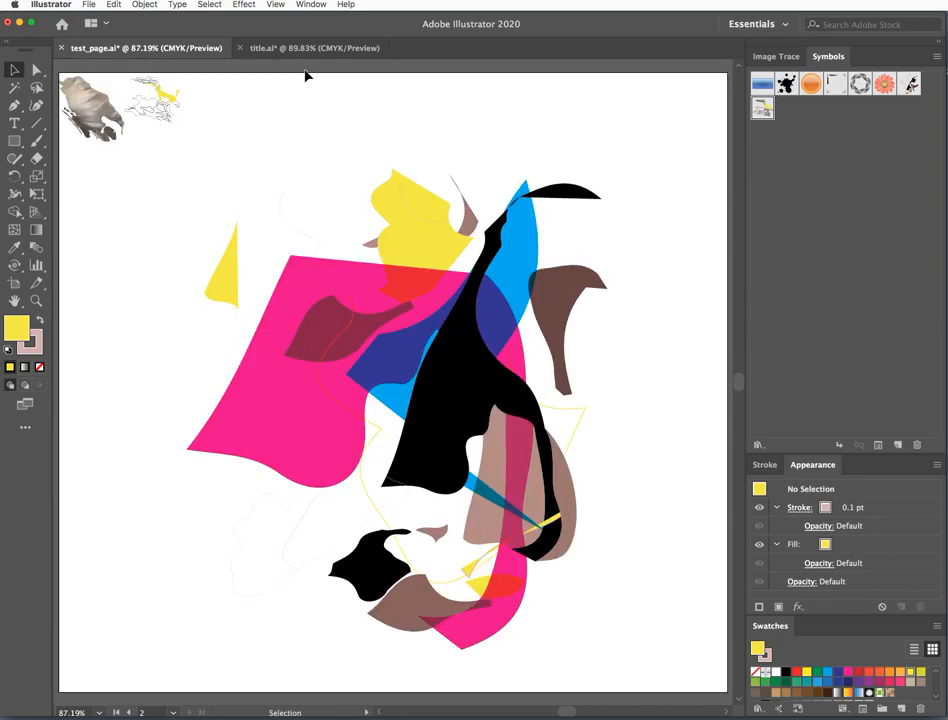
Make a new pattern swatch from the small yellow and black line-pattern symbol, keeping the Grid tile type and the name "New Pattern".
left_click(160, 108)
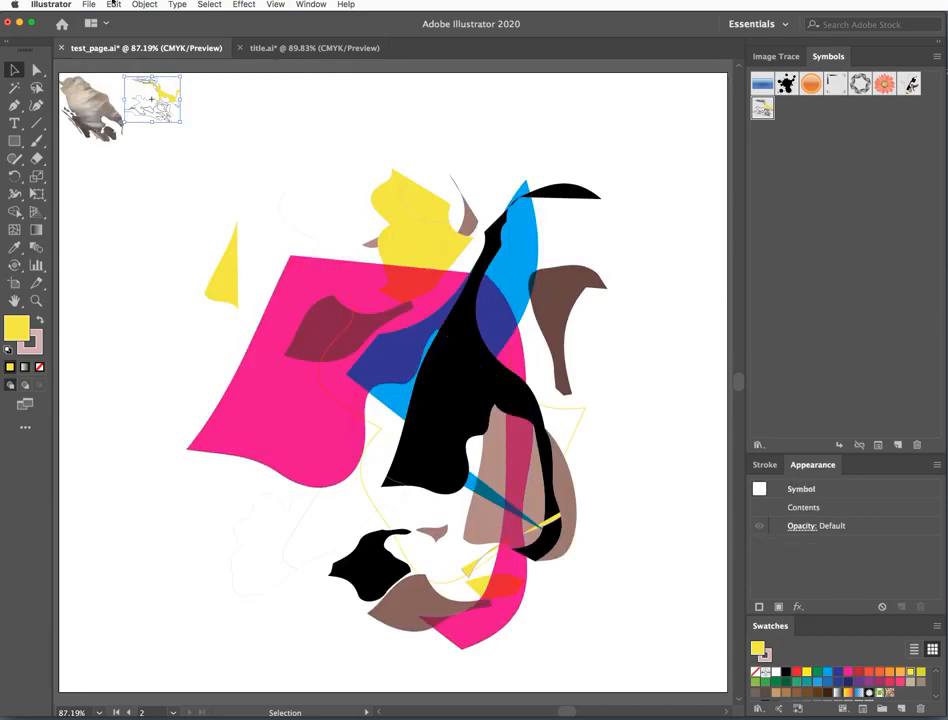
left_click(113, 5)
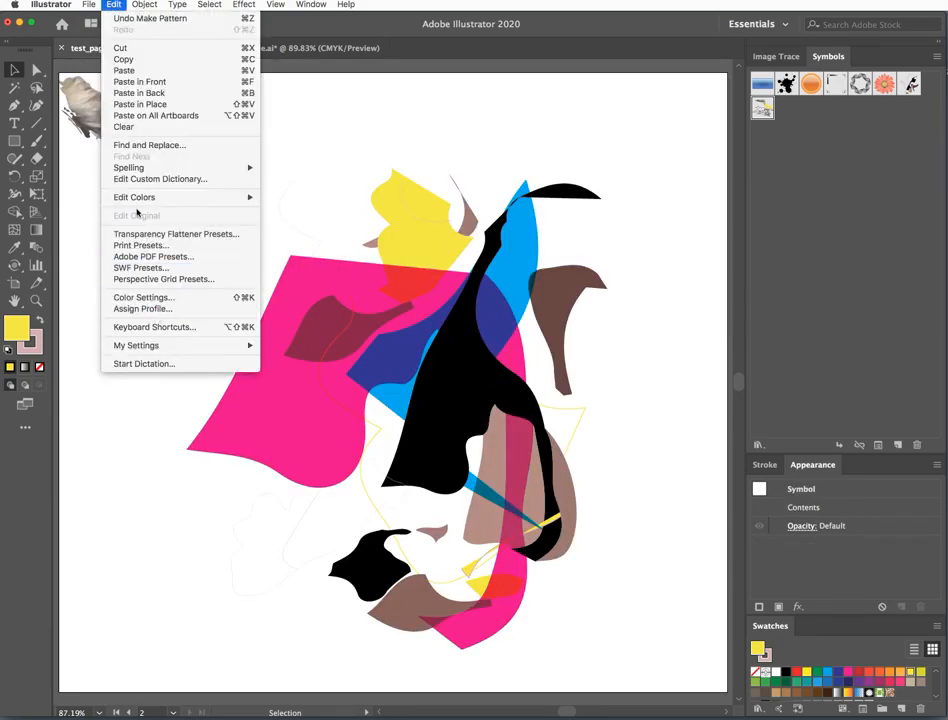
mouse_move(144, 5)
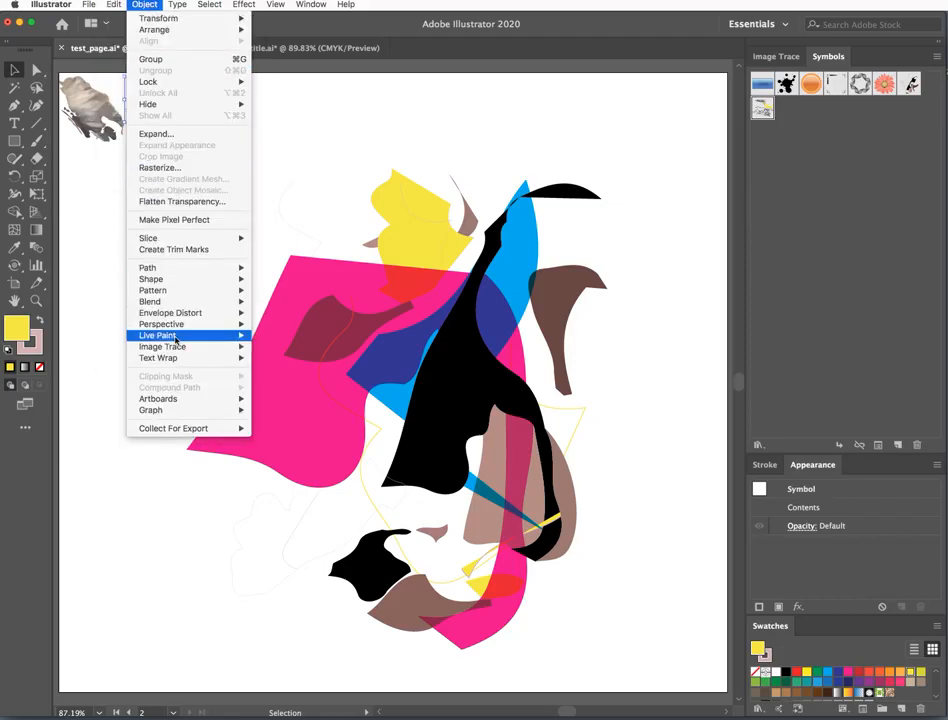
mouse_move(172, 292)
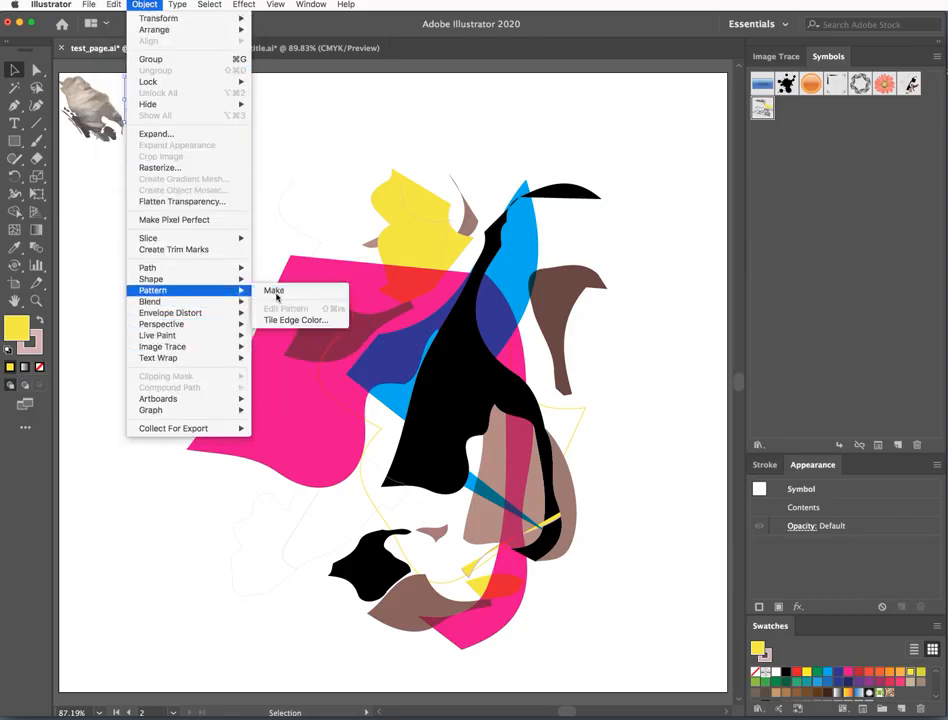
left_click(271, 293)
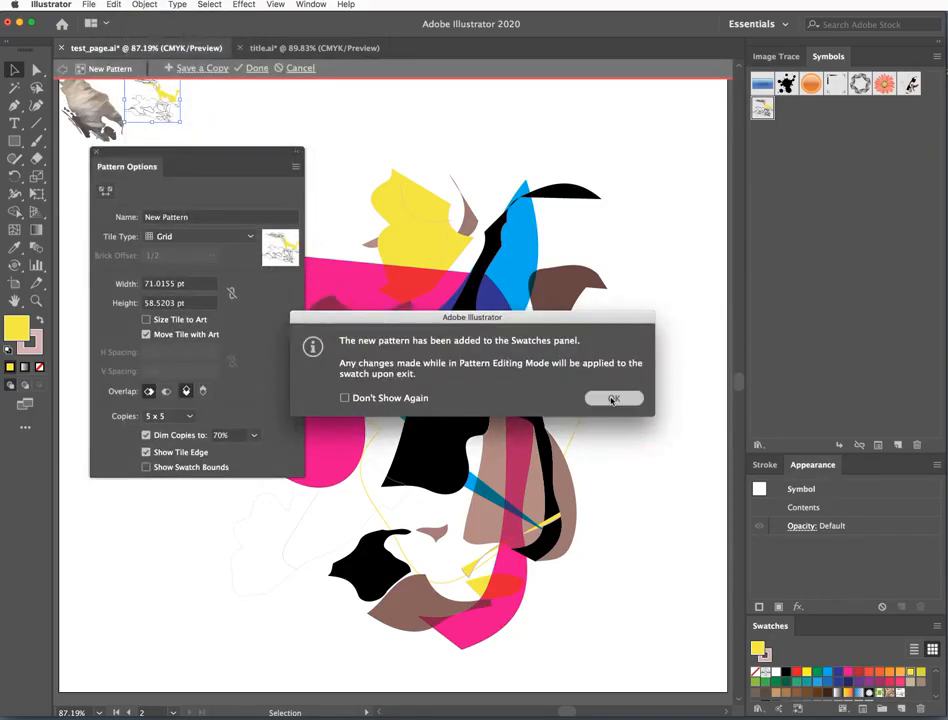
left_click(613, 398)
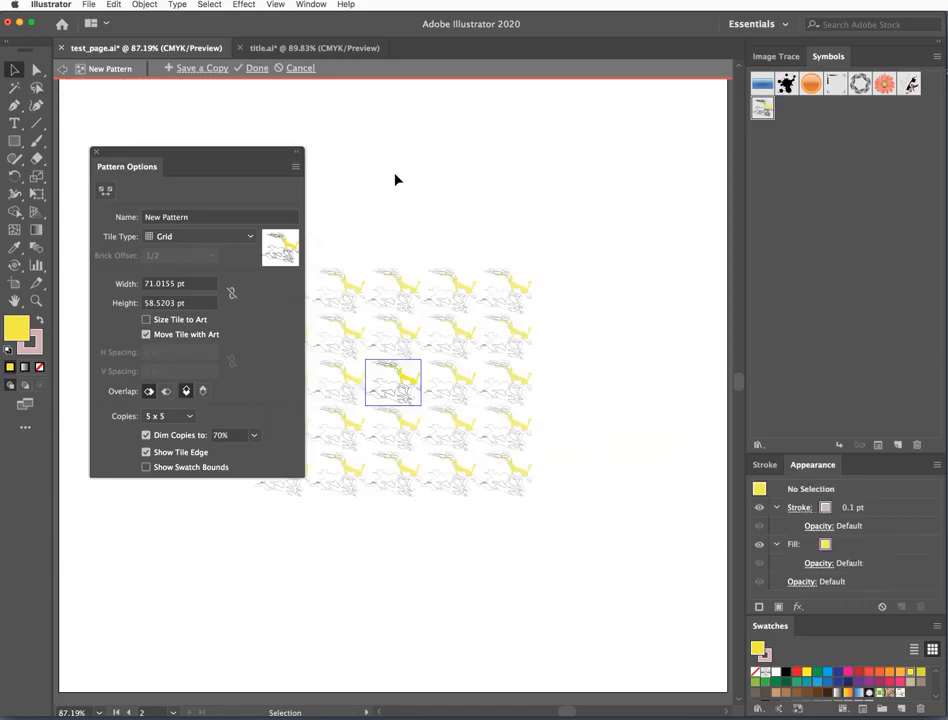
left_click(255, 68)
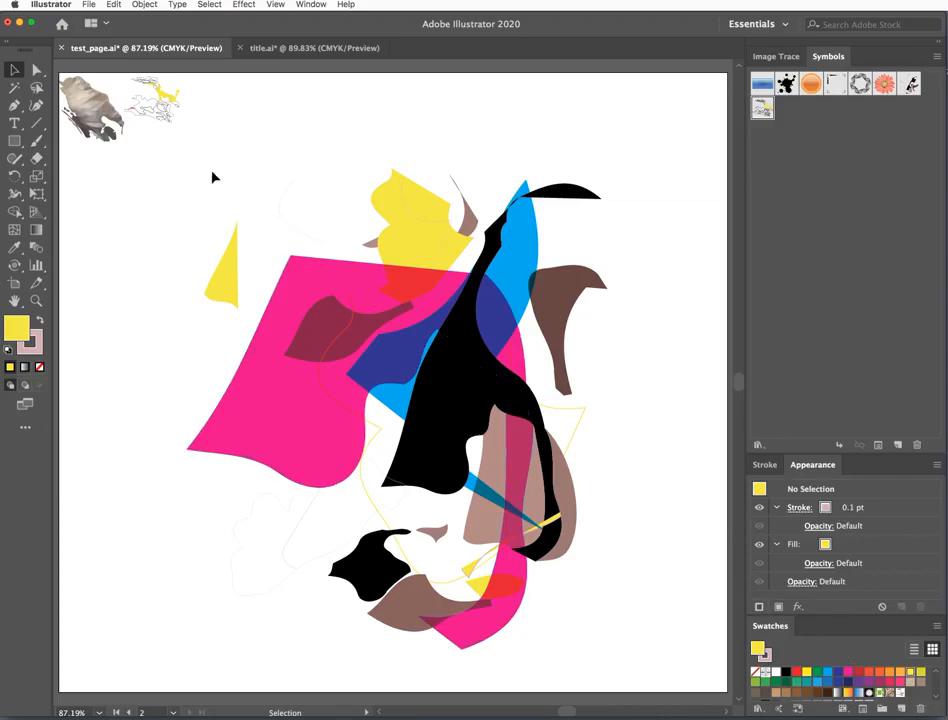
Try filling the entire grouped artwork with the "New Pattern" swatch.
left_click(220, 282)
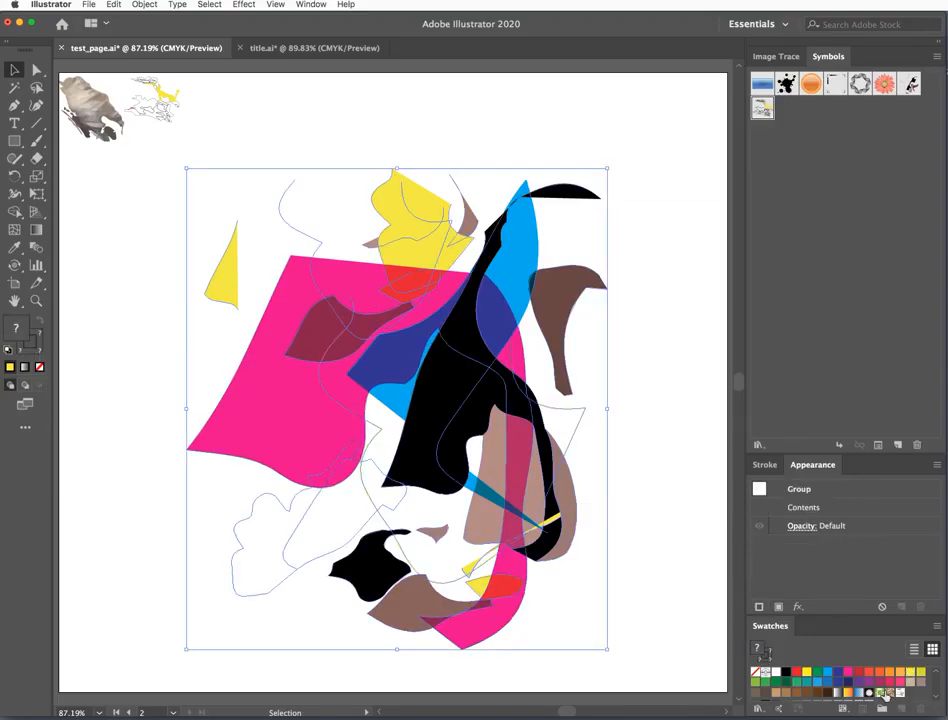
left_click(898, 693)
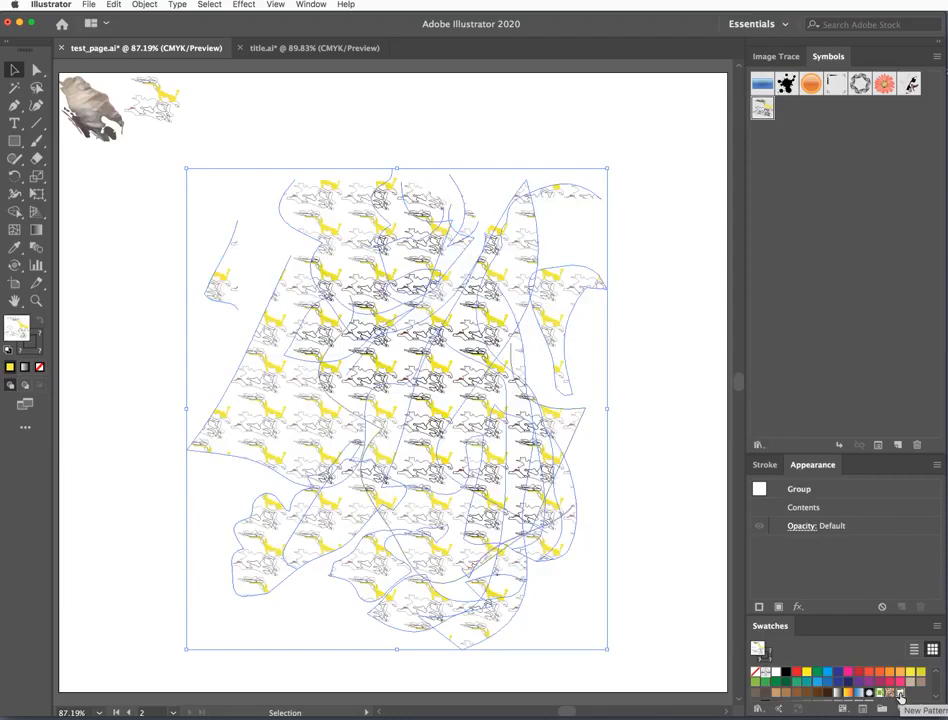
left_click(657, 426)
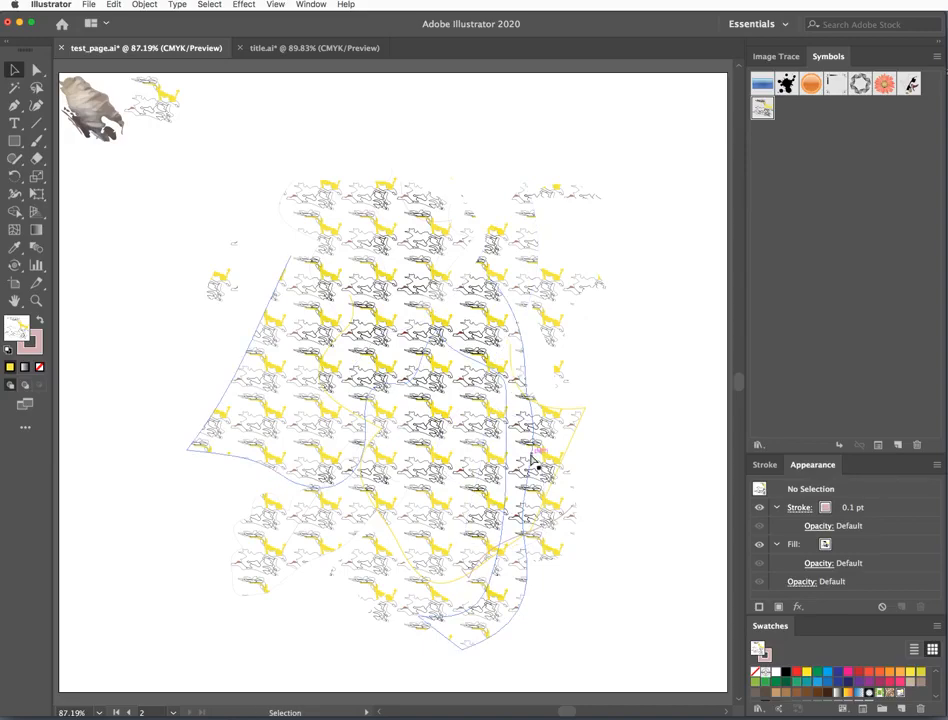
key("super+z")
left_click(151, 308)
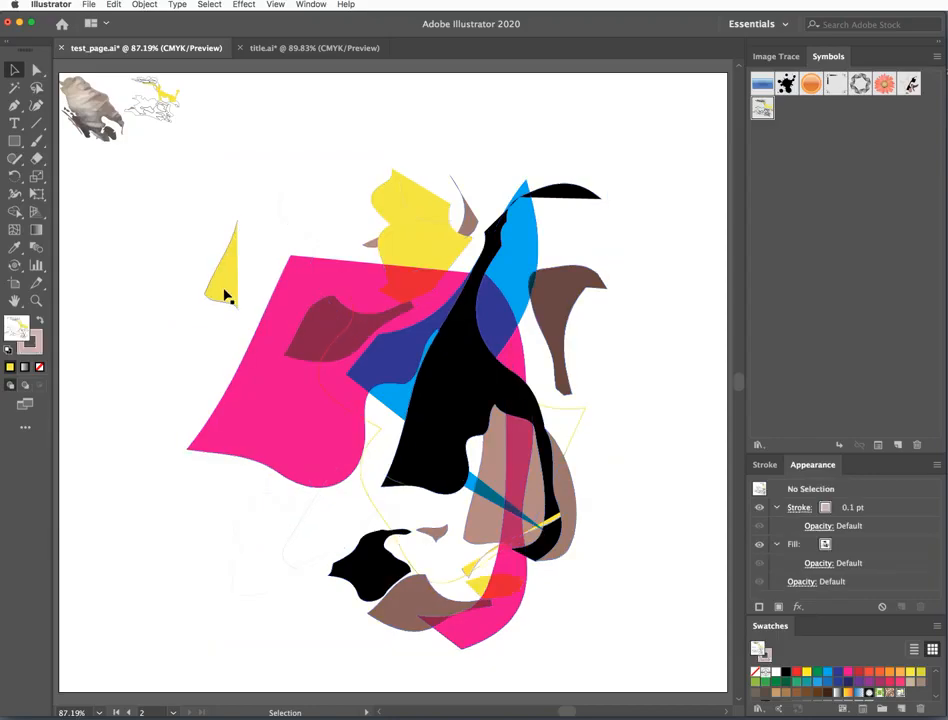
Isolate the artwork group and fill only the large magenta shape with the "New Pattern" swatch.
left_click(225, 295)
double_click(225, 295)
left_click(225, 295)
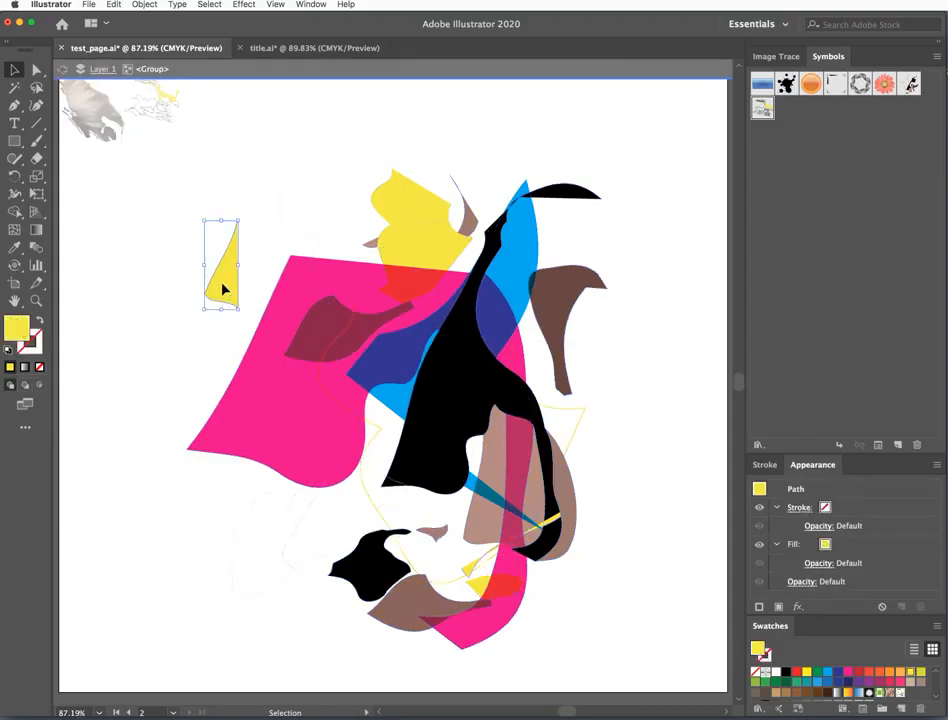
left_click(266, 427)
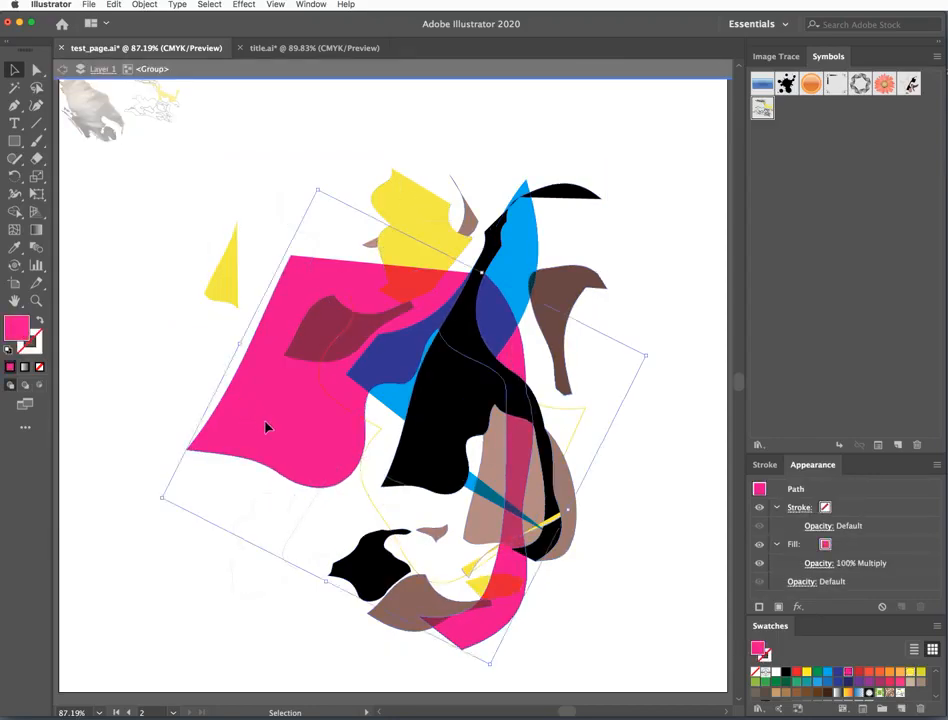
left_click(900, 695)
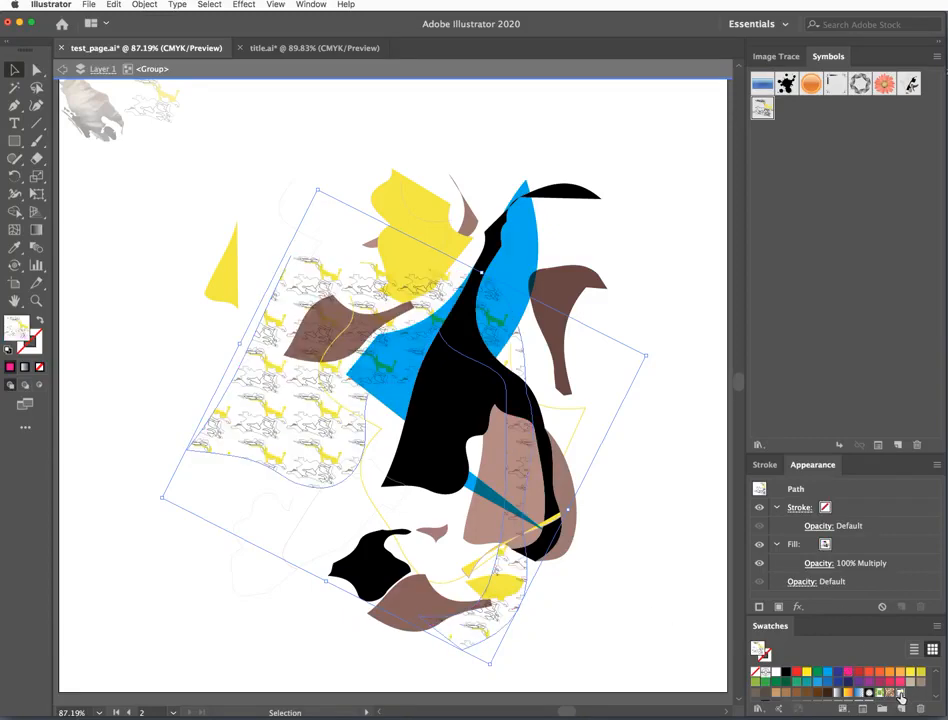
left_click(135, 368)
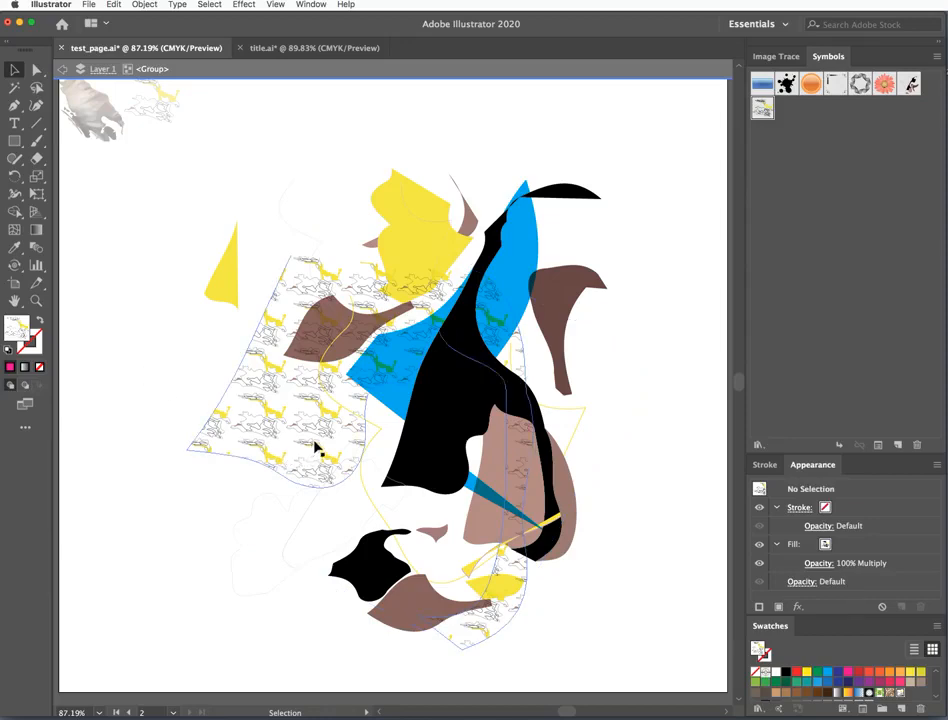
Edit the "New Pattern" swatch, enlarging its line artwork well beyond the tile edges and stretching it vertically so the copies overlap densely.
left_click(903, 707)
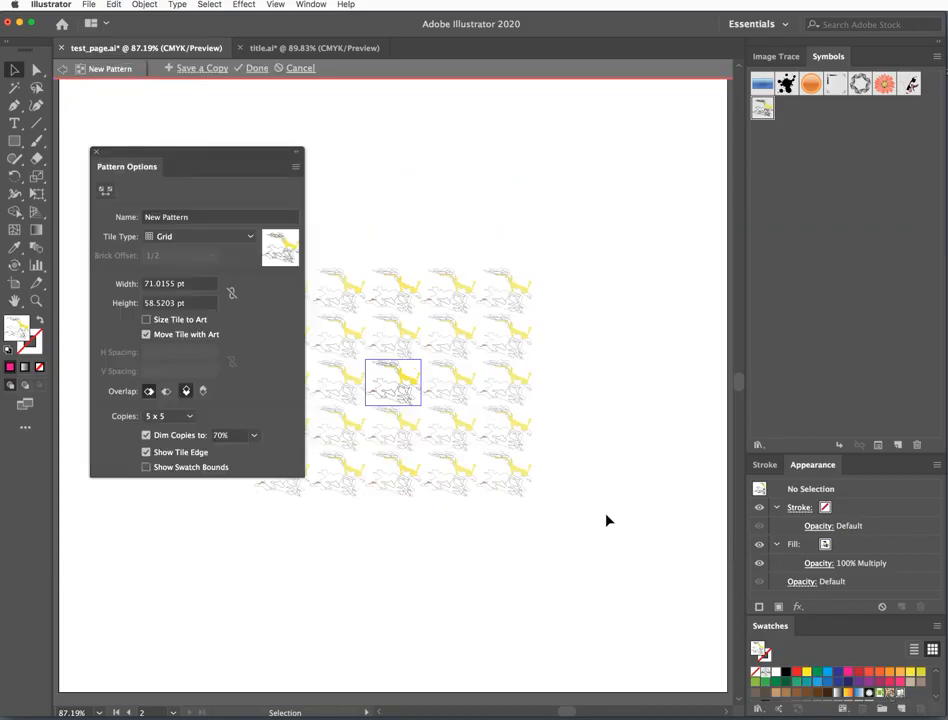
left_click(401, 377)
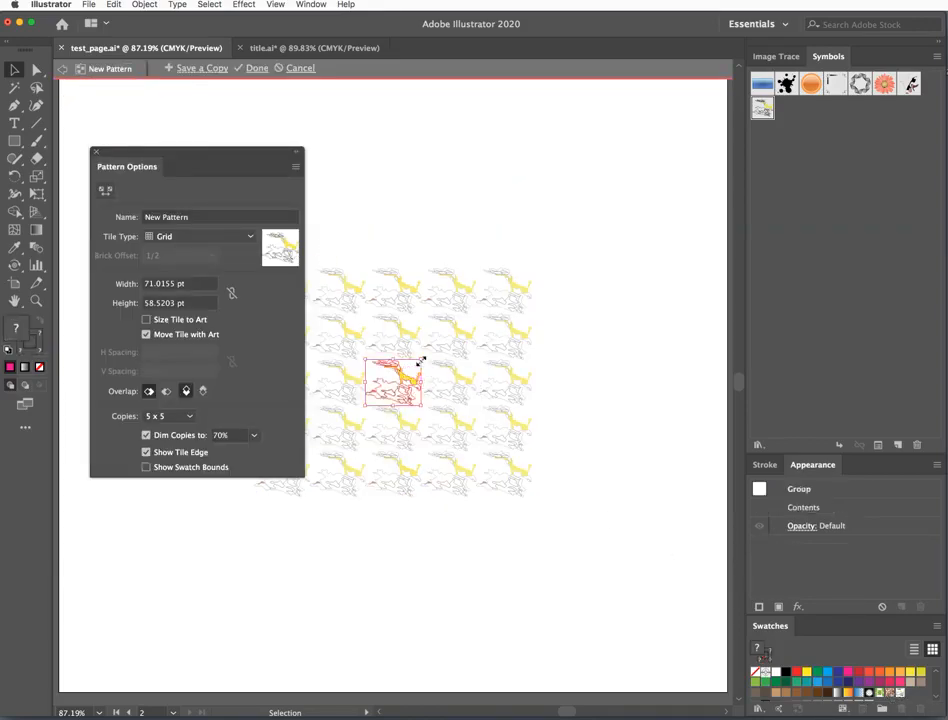
left_click_drag(421, 360, 485, 308)
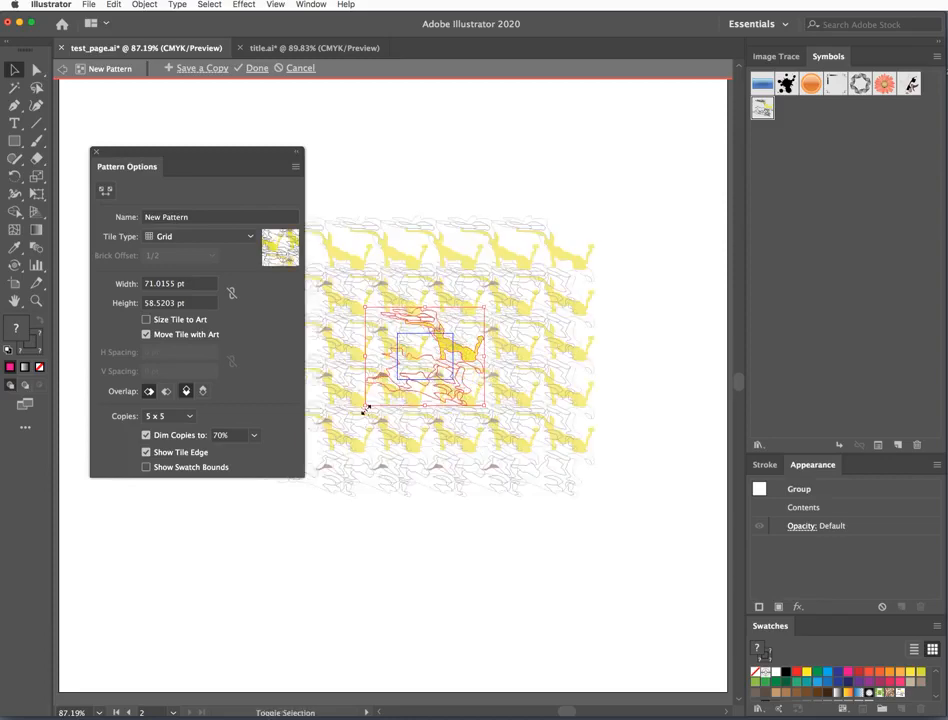
left_click_drag(364, 405, 346, 430)
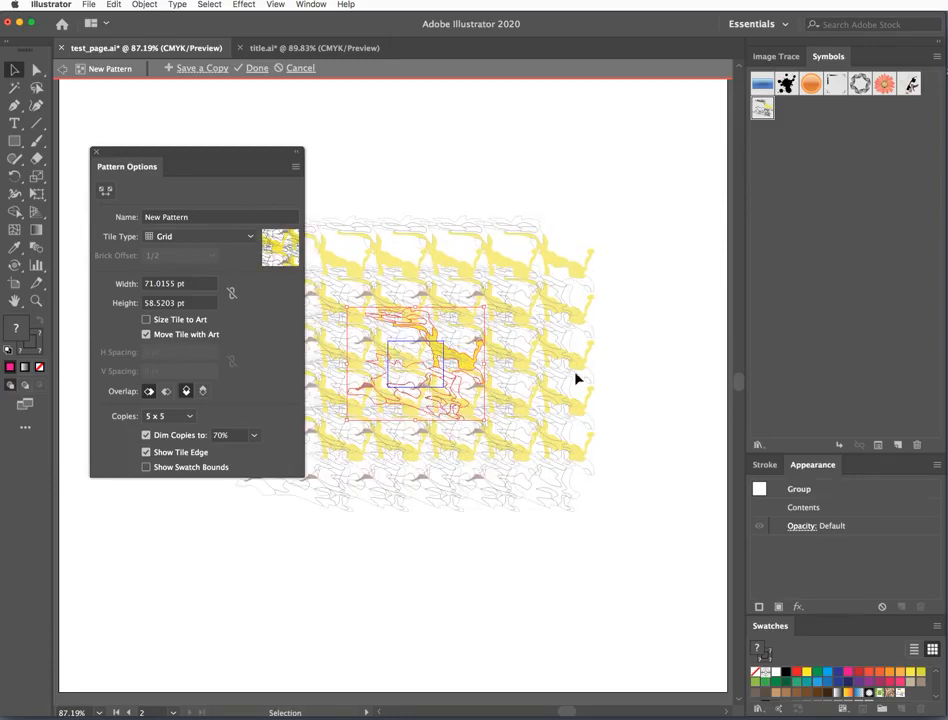
left_click_drag(417, 424, 418, 455)
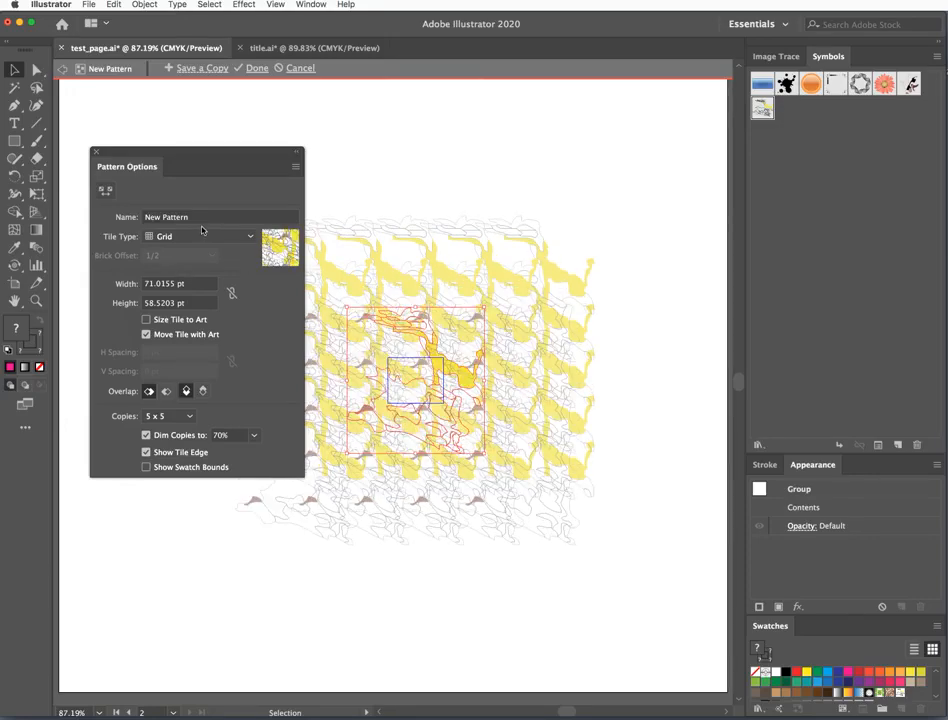
left_click(255, 69)
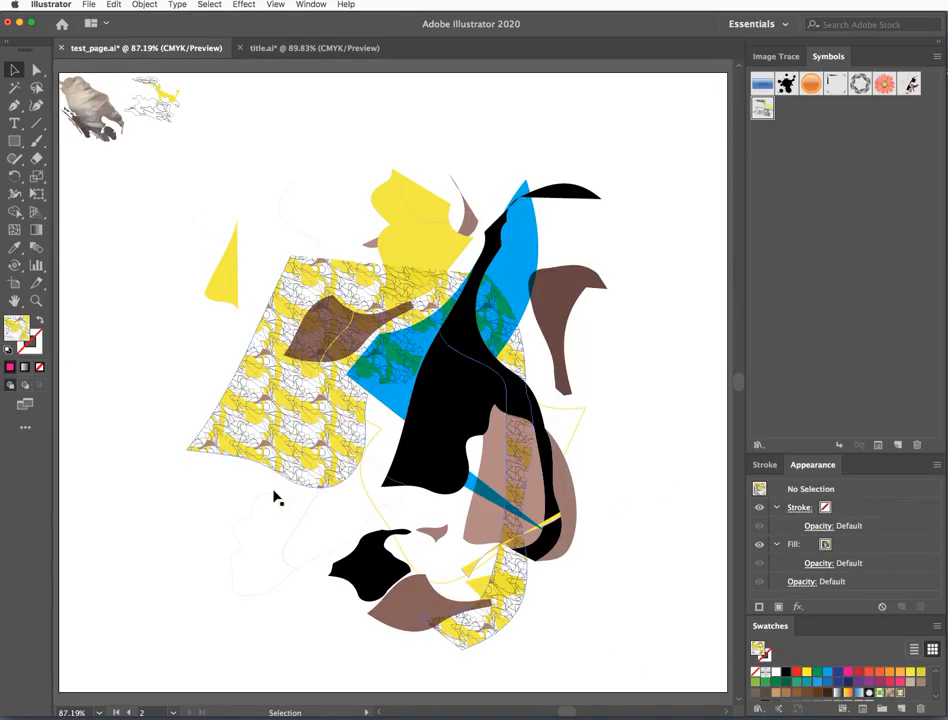
Expand the appearance of the whole artwork group, and expand it again with both Fill and Stroke included.
left_click(270, 416)
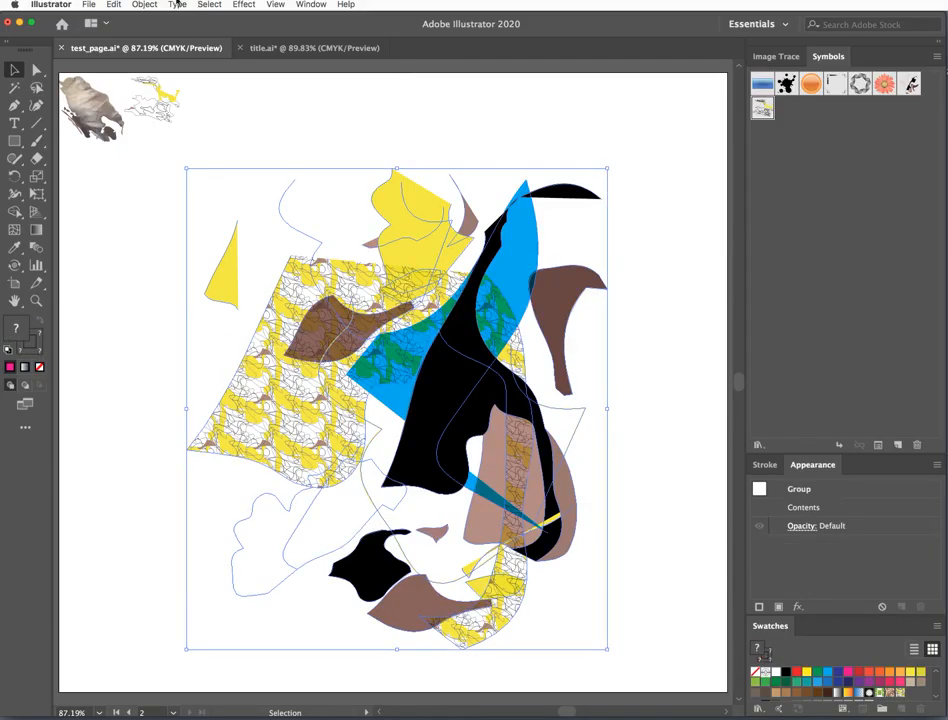
left_click(145, 5)
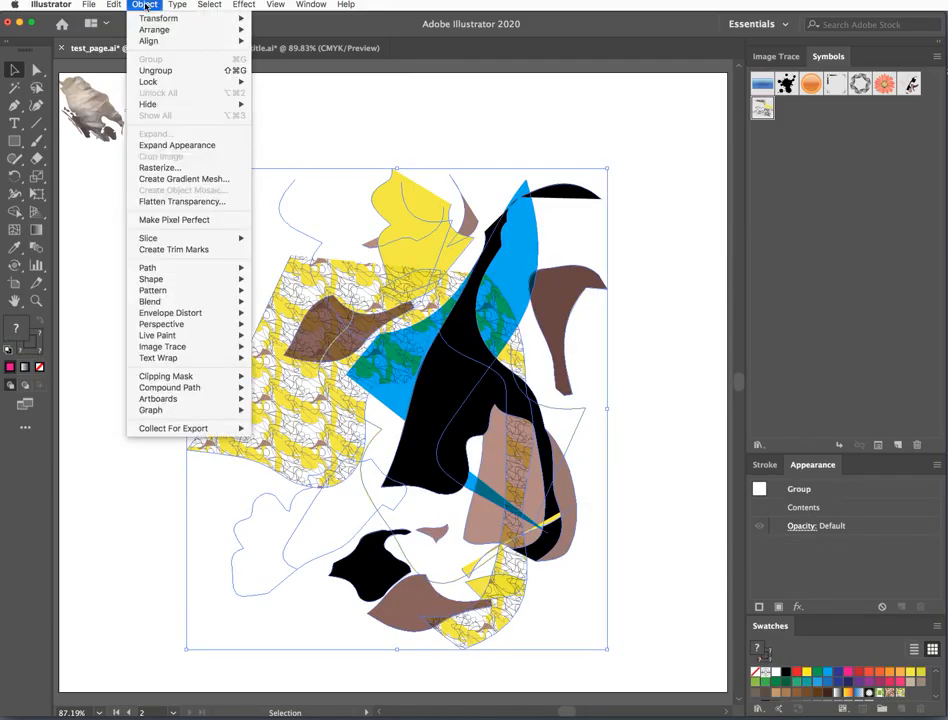
left_click(160, 146)
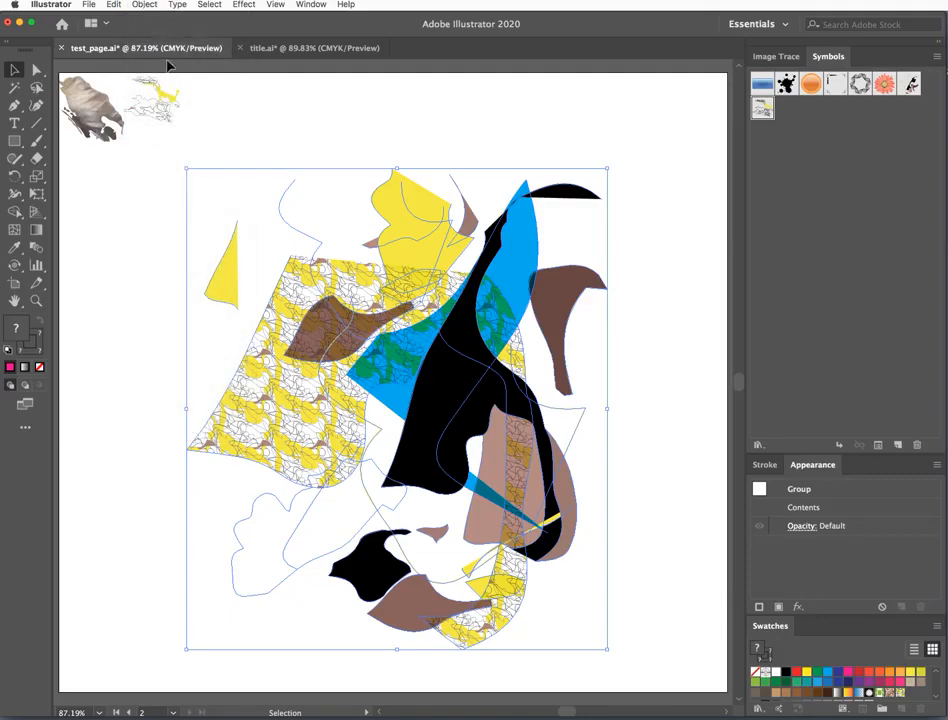
left_click(145, 5)
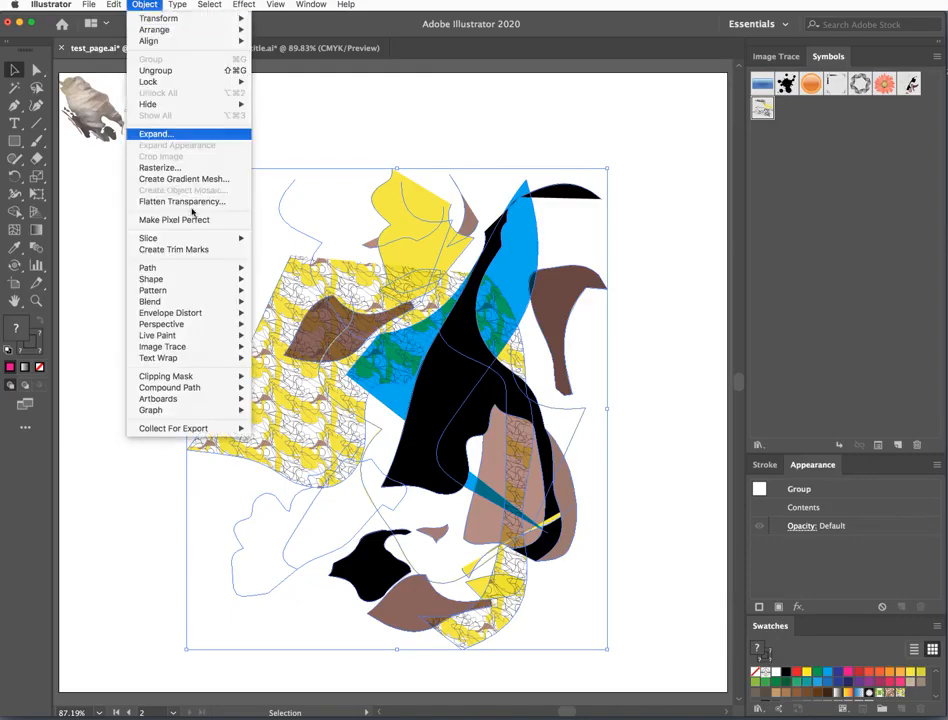
left_click(157, 134)
left_click(658, 433)
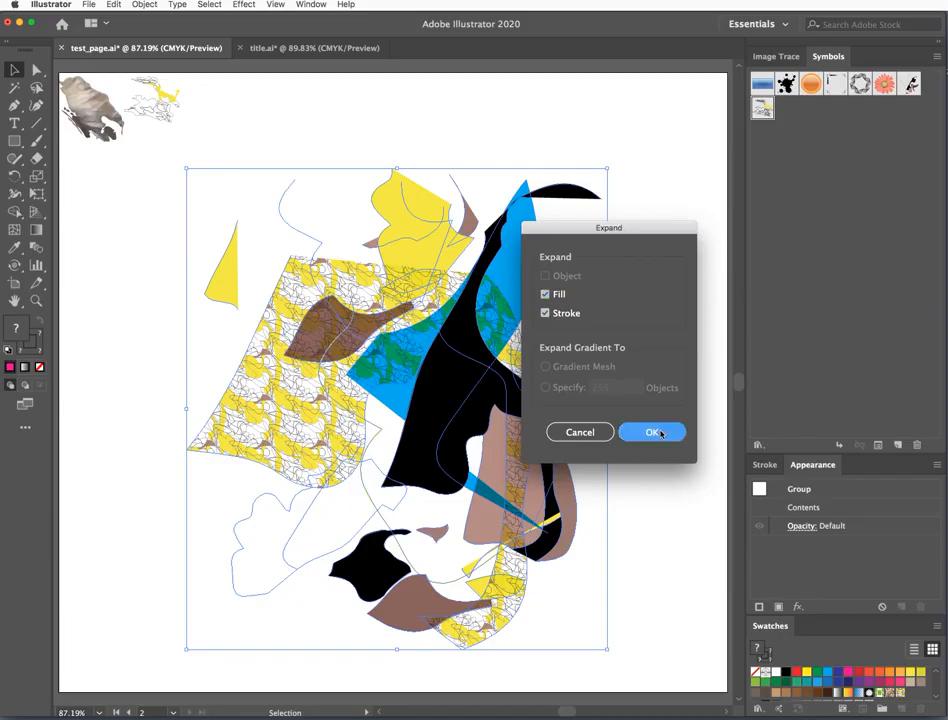
left_click(161, 332)
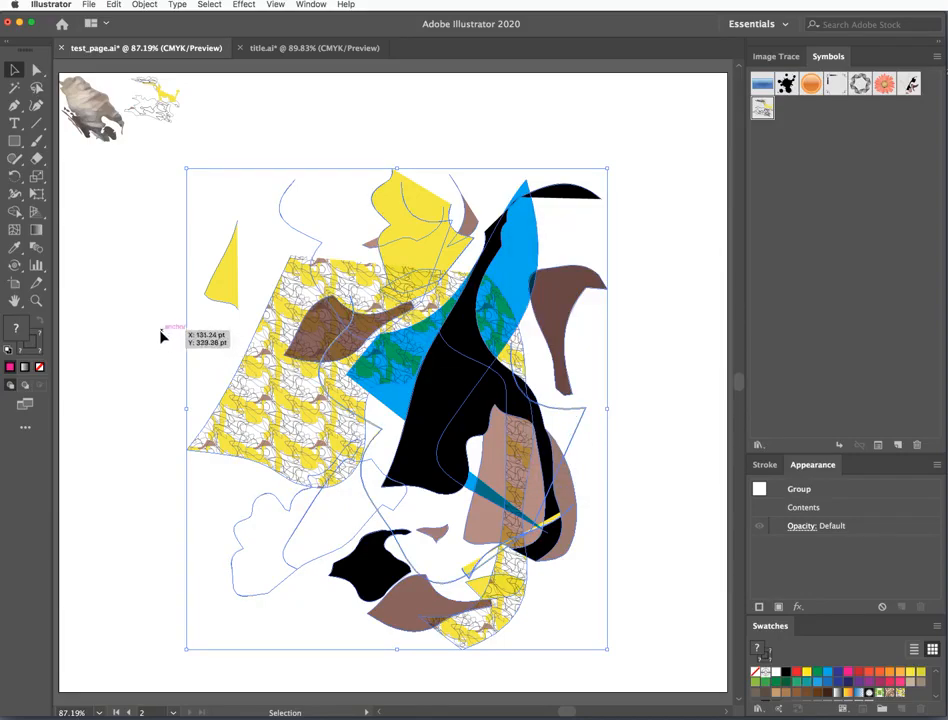
Ungroup the expanded artwork repeatedly until its shapes are separate objects, and clear the selection.
left_click(279, 418)
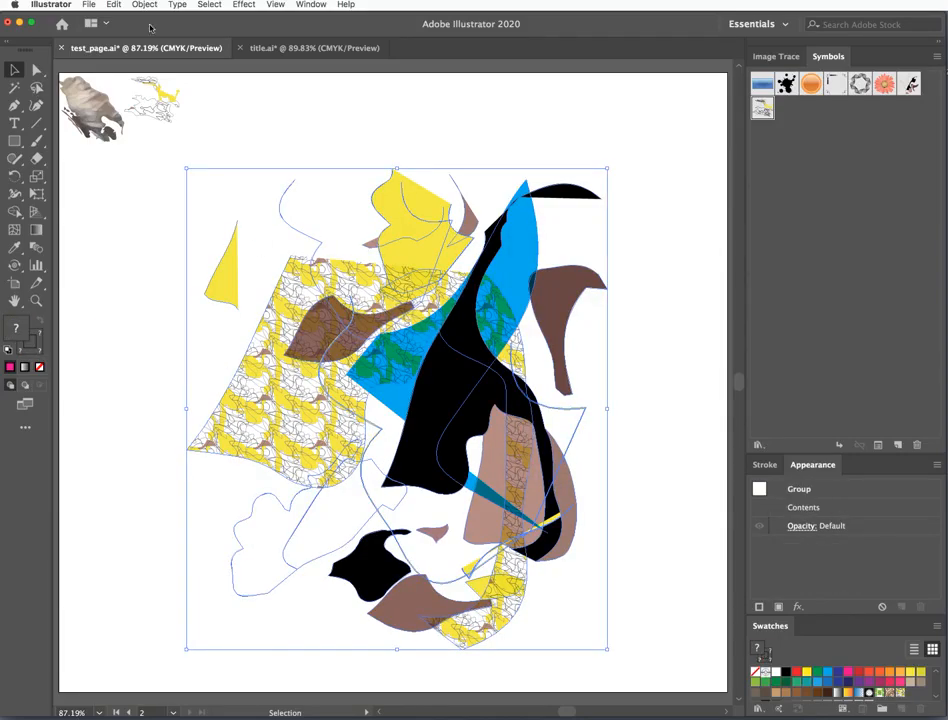
left_click(145, 5)
left_click(155, 70)
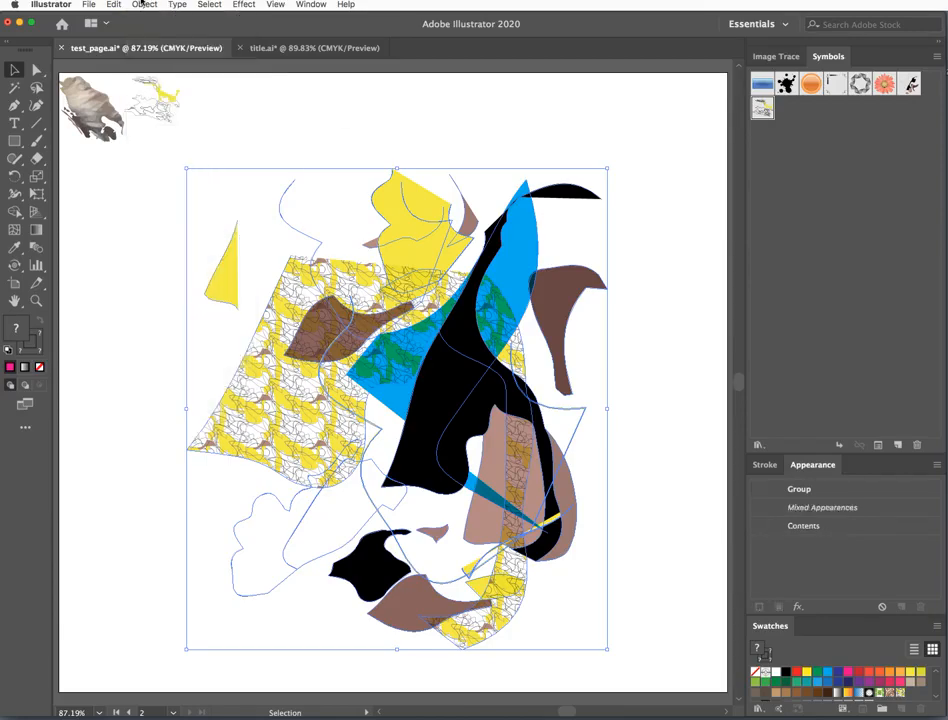
left_click(145, 5)
left_click(152, 70)
left_click(145, 5)
left_click(155, 70)
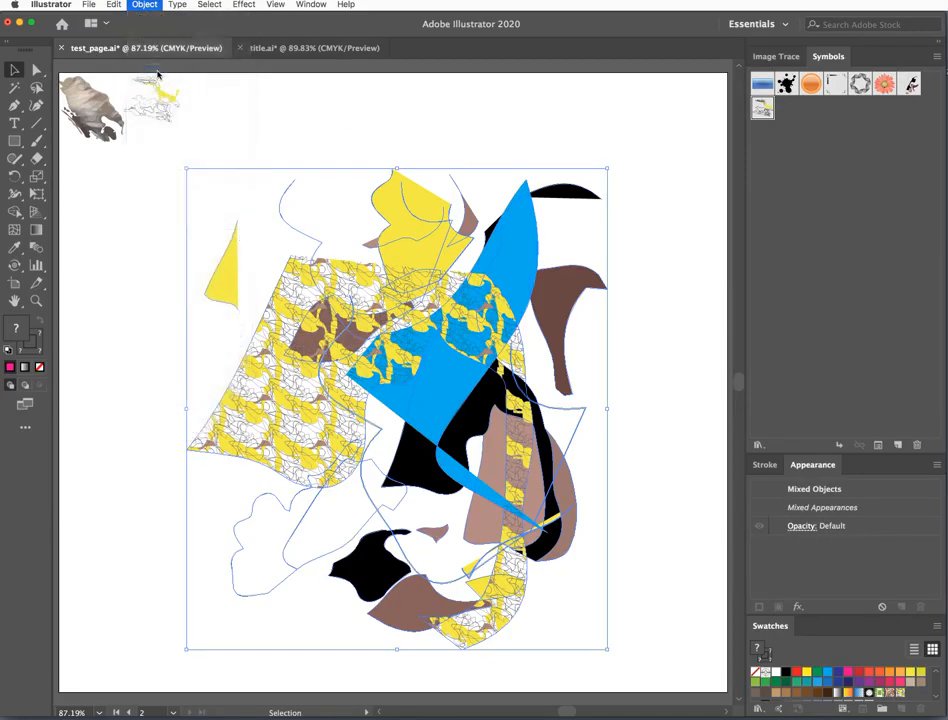
left_click(145, 5)
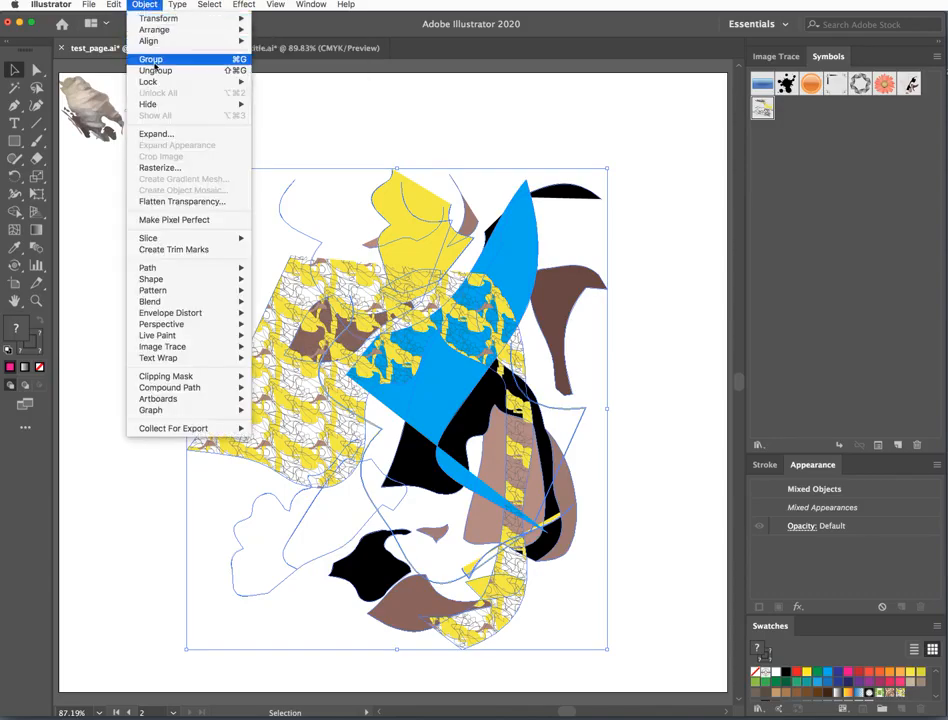
left_click(150, 68)
left_click(117, 335)
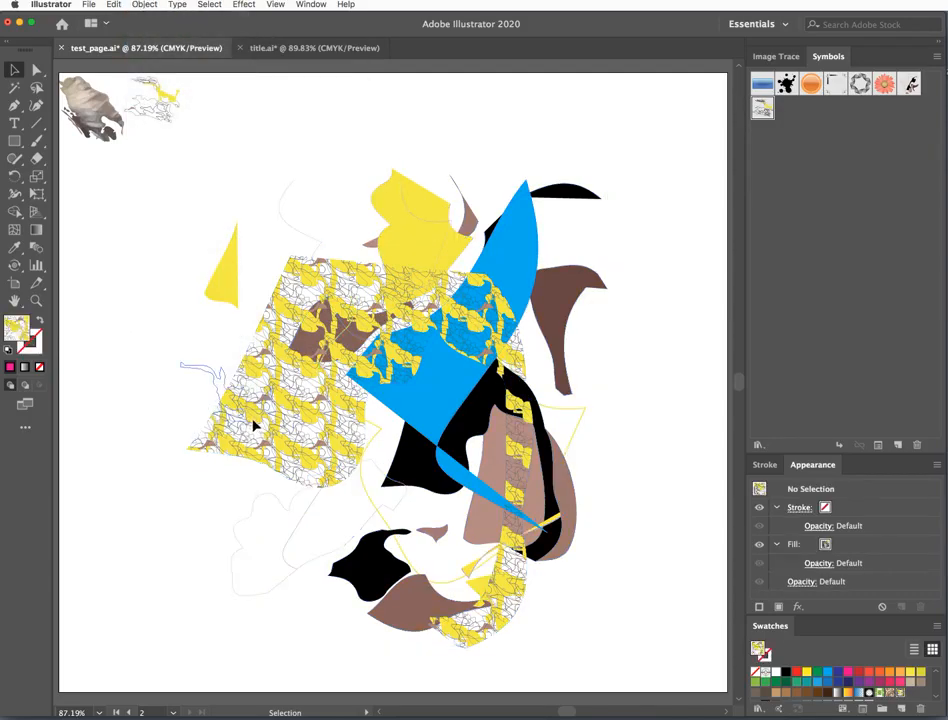
Expand the fill and stroke of the large yellow line-pattern shape on its own.
left_click(248, 420)
left_click(144, 5)
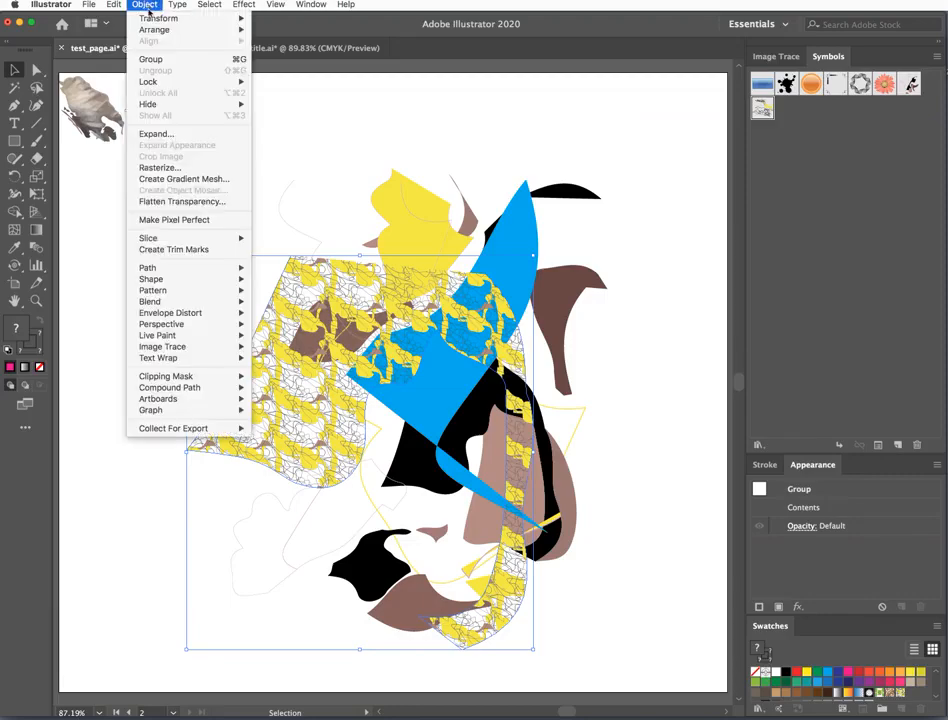
left_click(155, 134)
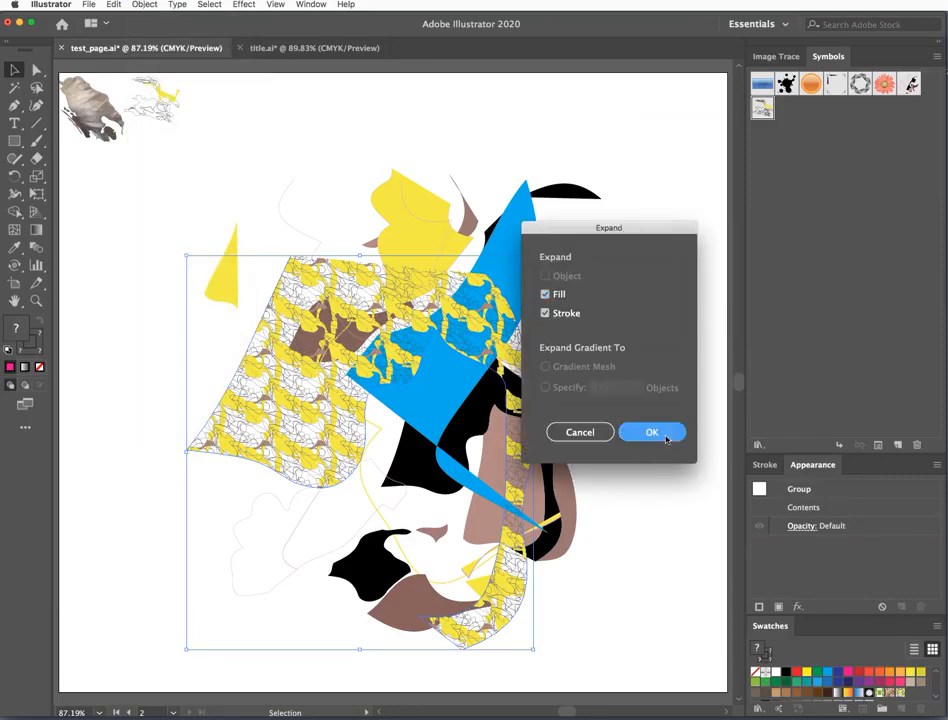
left_click(660, 436)
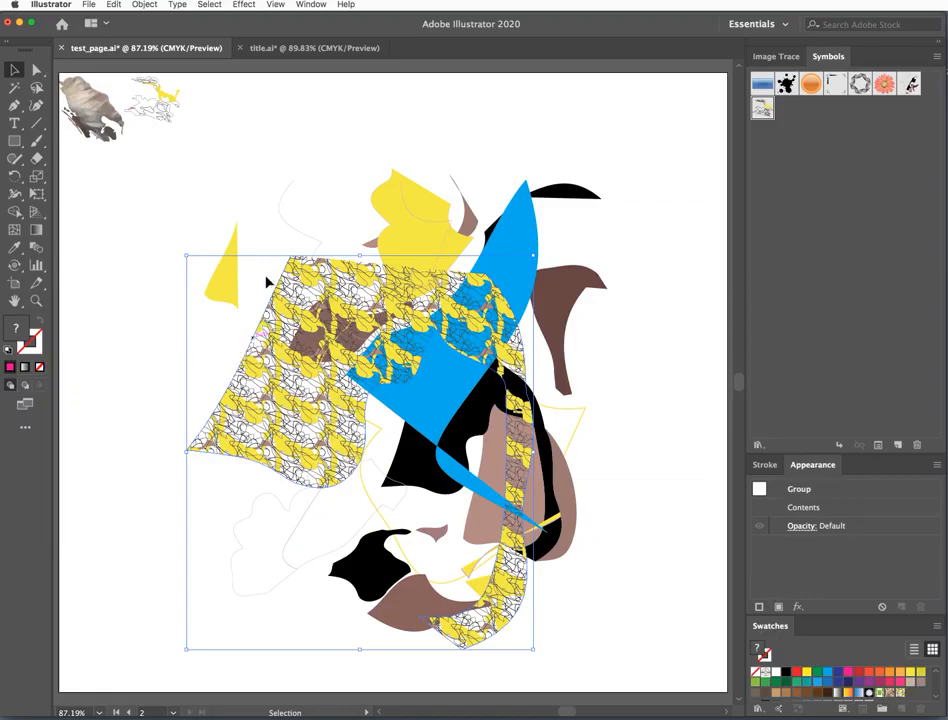
left_click(144, 4)
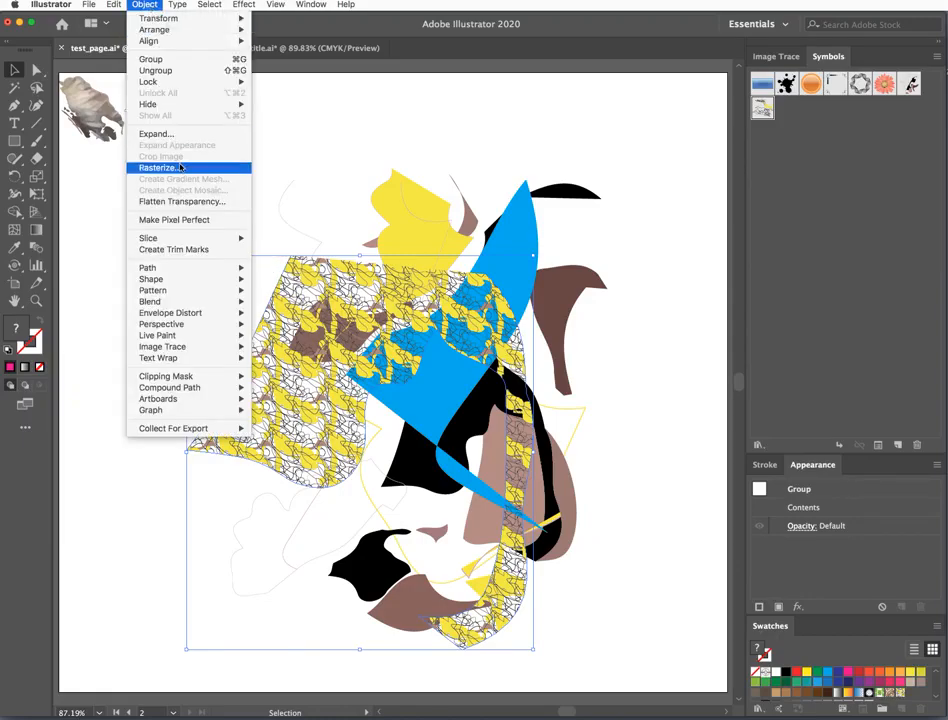
key("Escape")
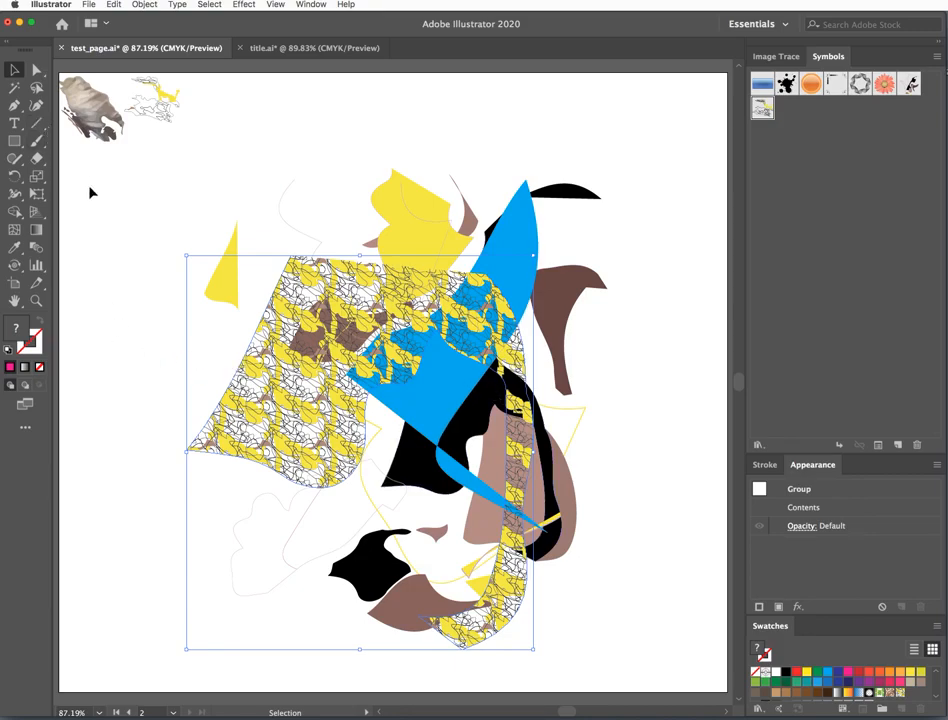
Examine the expanded pattern's paths in Outline view and return to Preview.
key("a")
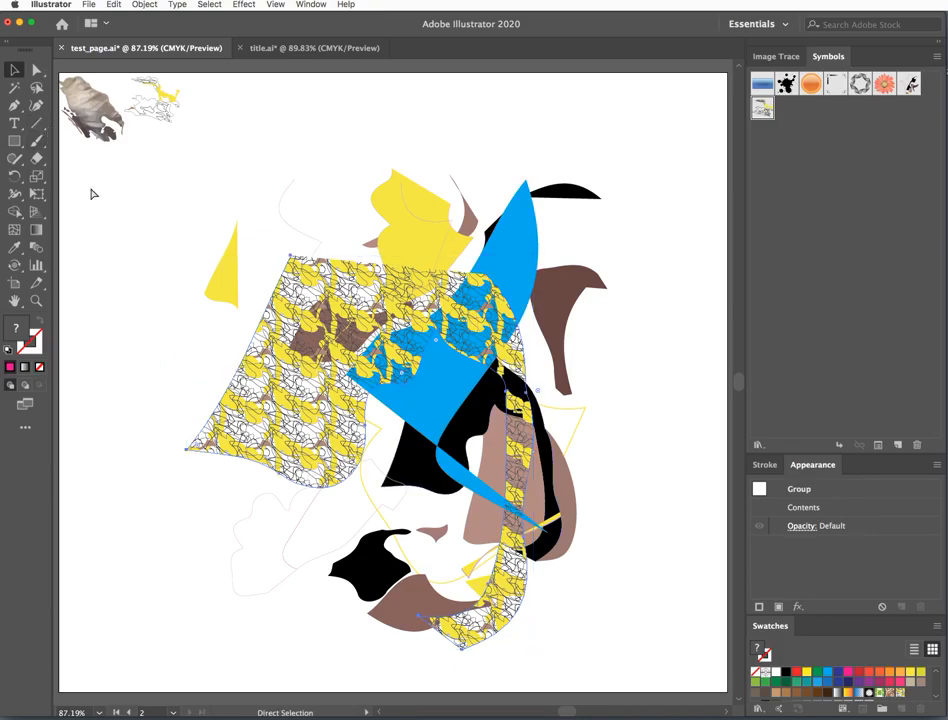
key("ctrl+y")
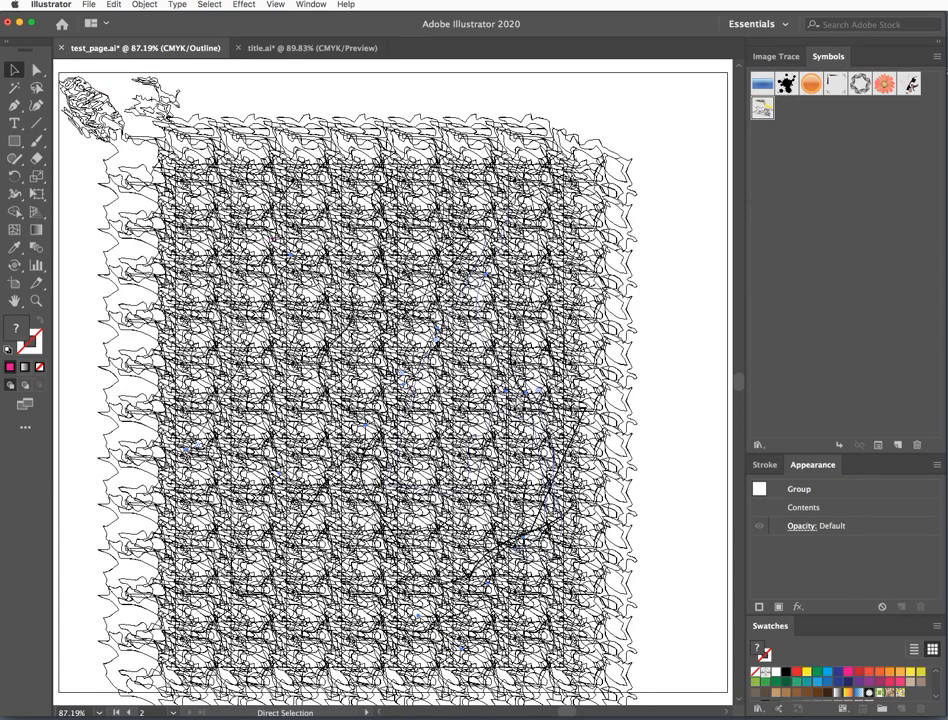
key("ctrl+y")
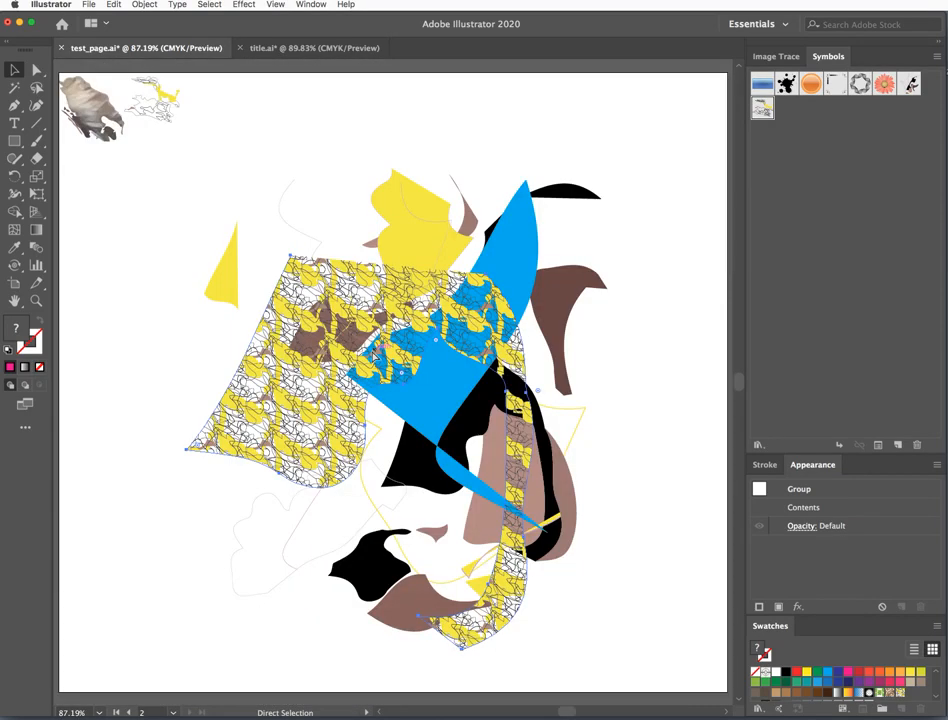
key("v")
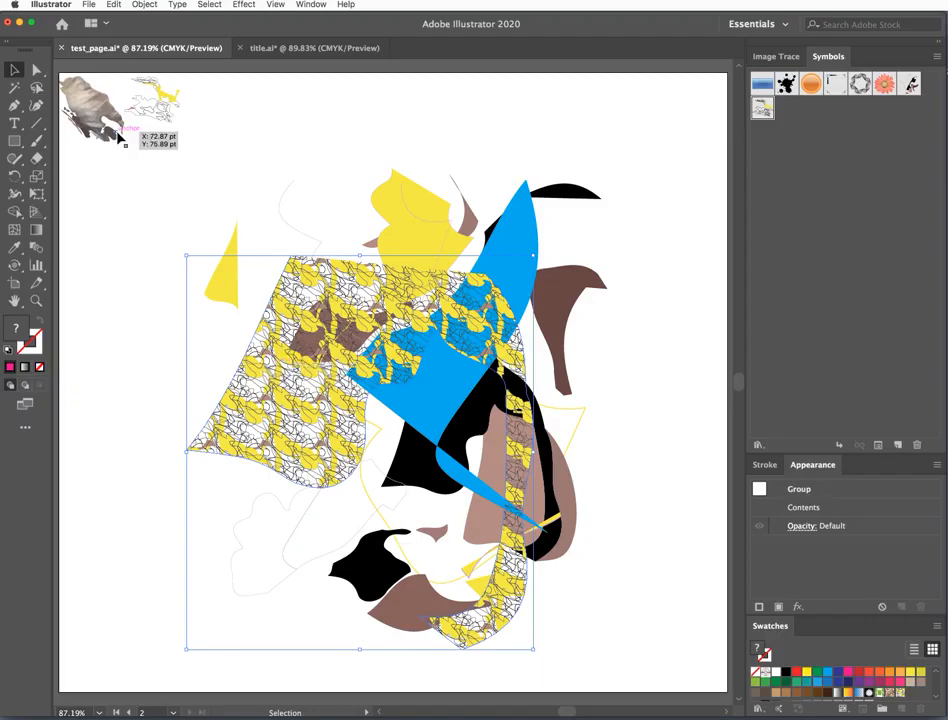
Try deleting a directly selected area of tile paths from the expanded pattern shape.
left_click(37, 71)
left_click(203, 378)
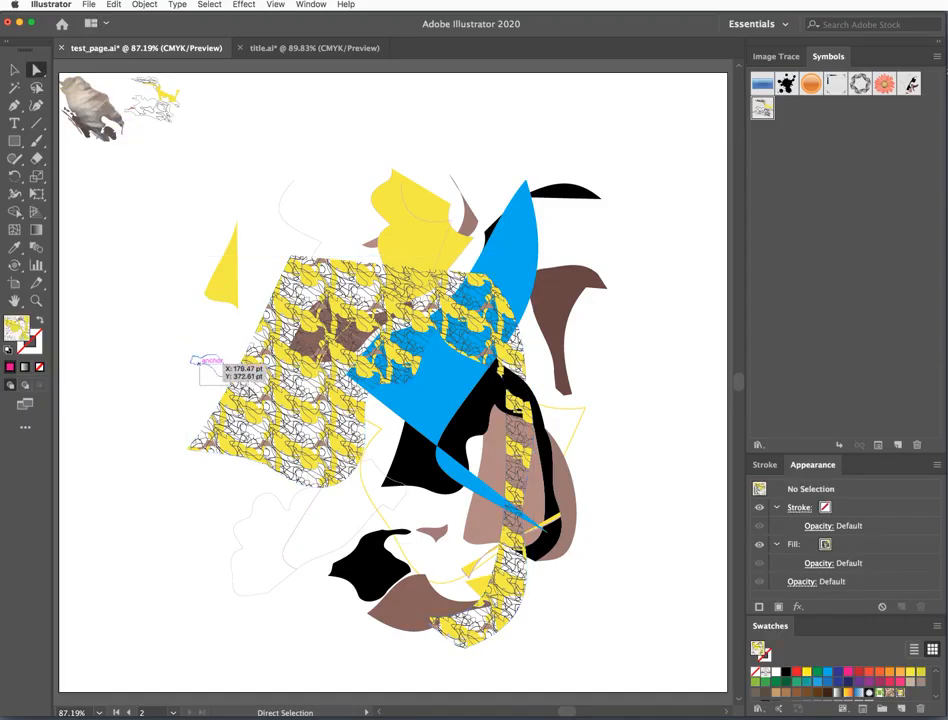
left_click_drag(200, 360, 268, 408)
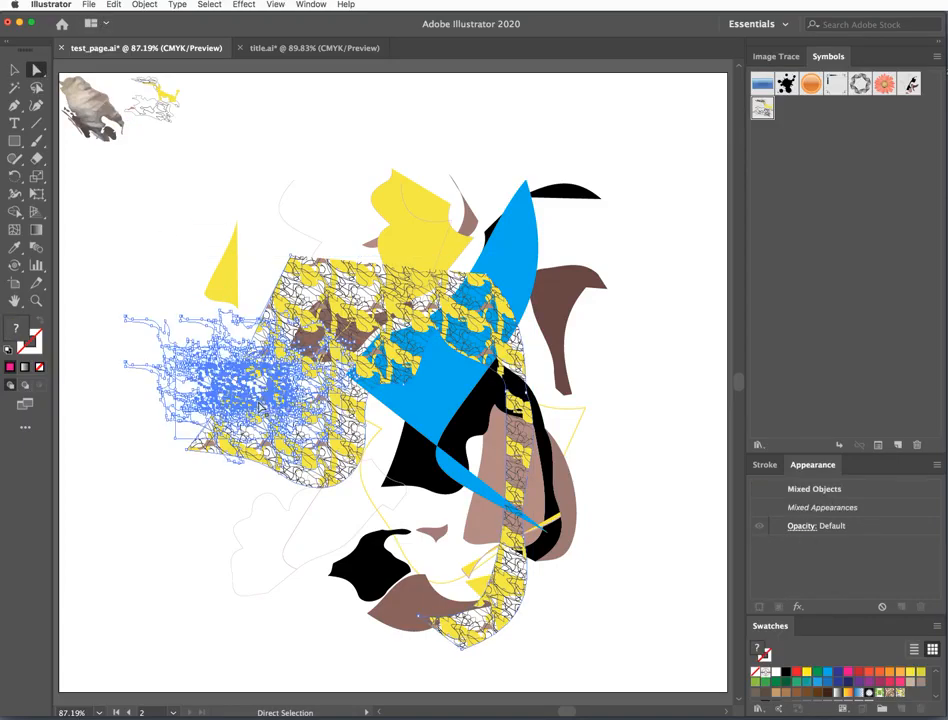
key("Delete")
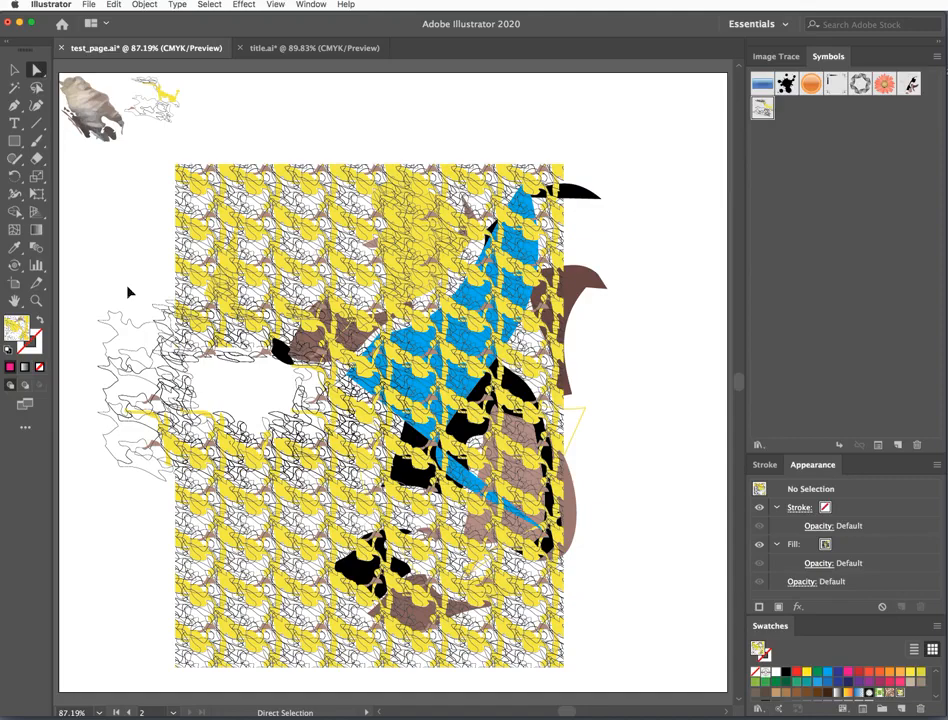
Undo the deletions in the expanded pattern shape and clear the selection.
key("super+z")
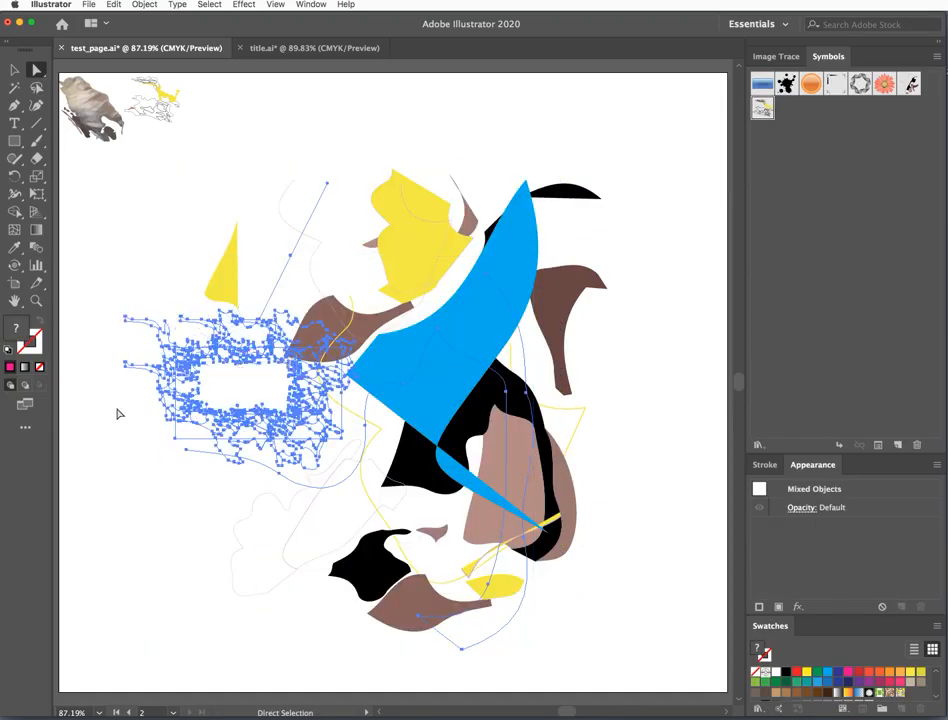
left_click(138, 408)
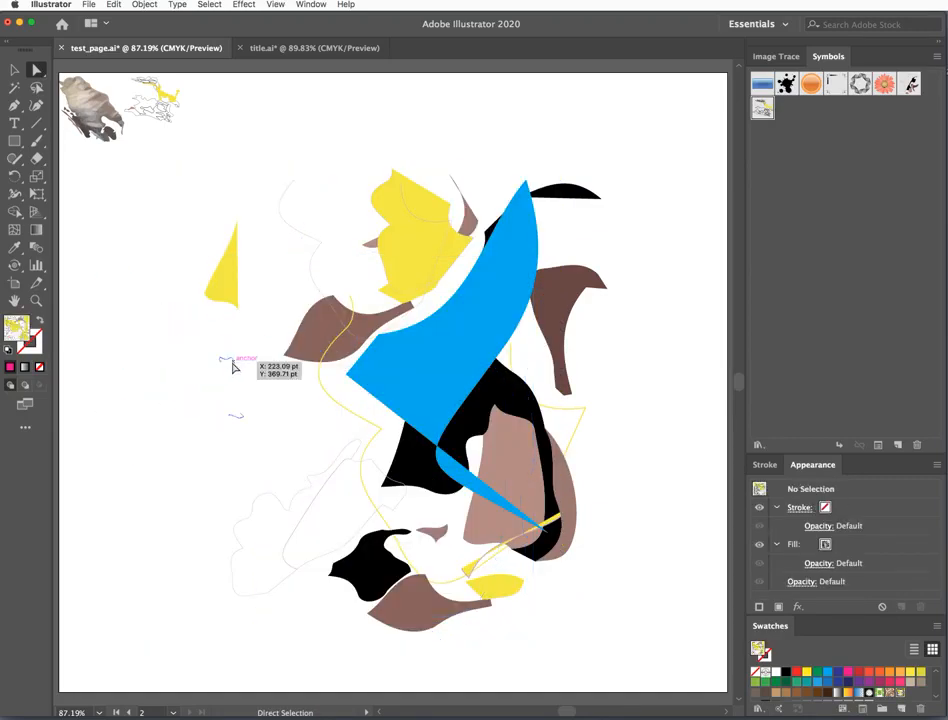
key("super+a")
key("super+shift+z")
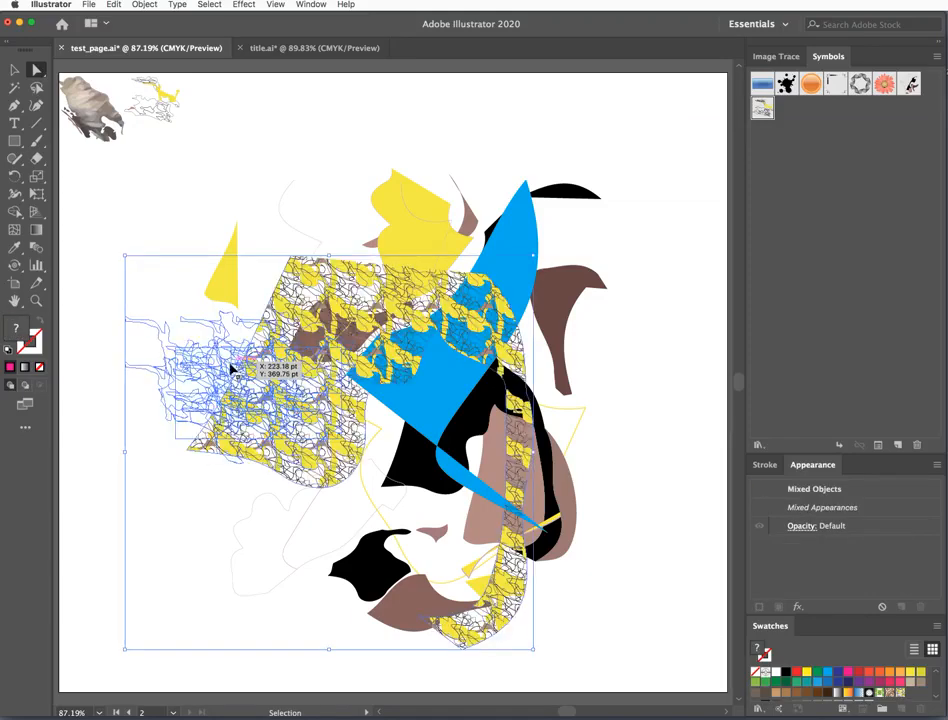
key("a")
left_click(120, 376)
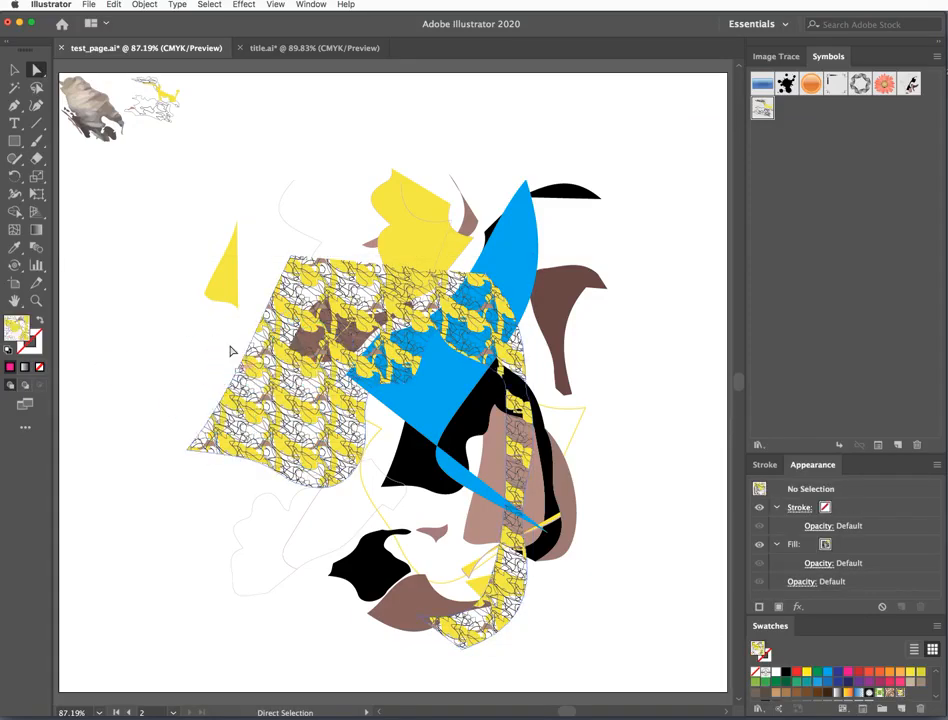
Isolate the pattern shape's clip group and enter the nested clip group of a single tile near its left edge.
key("v")
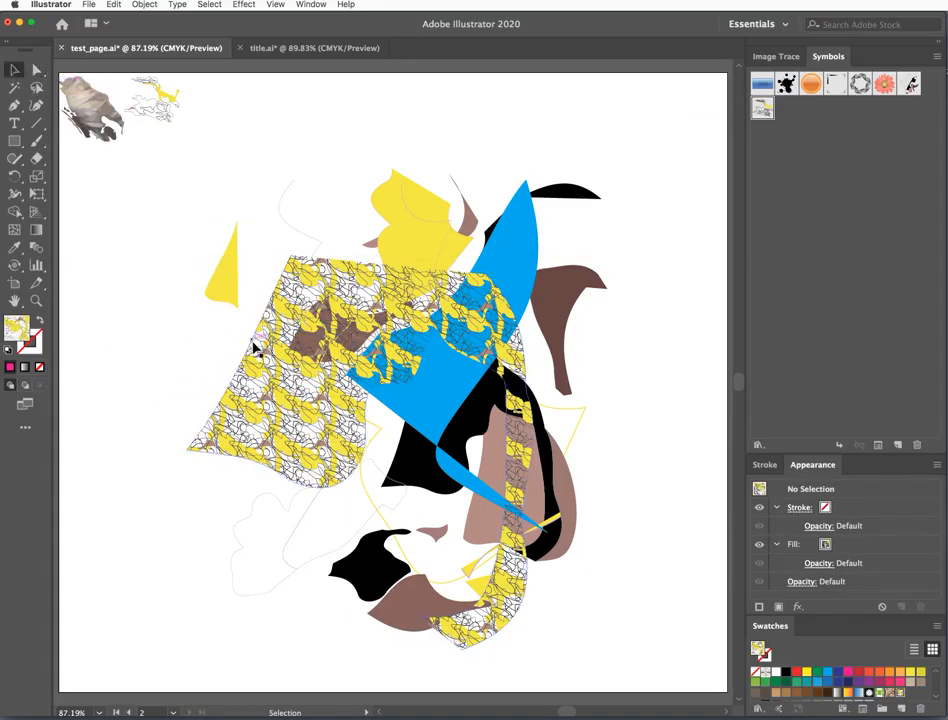
left_click(258, 352)
left_click(128, 3)
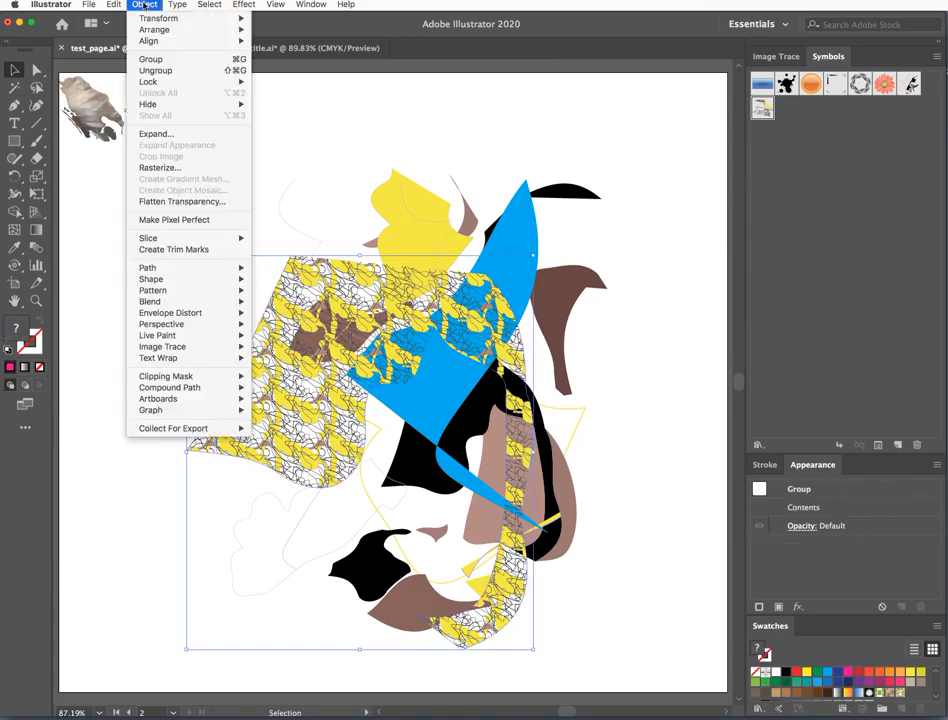
left_click(150, 5)
left_click(150, 5)
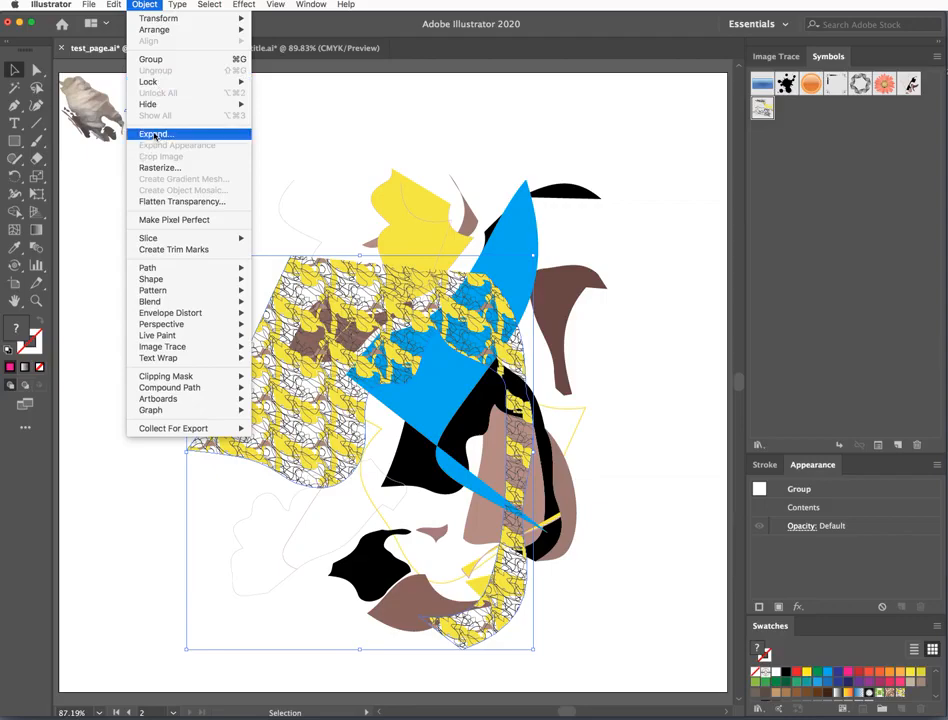
left_click(257, 393)
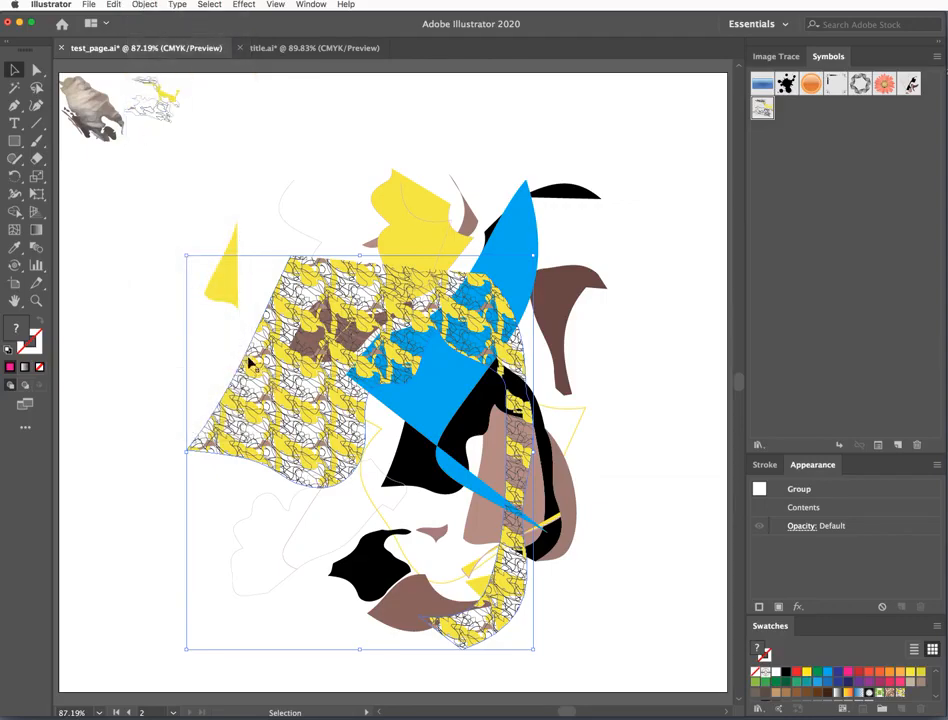
double_click(251, 364)
left_click(246, 372)
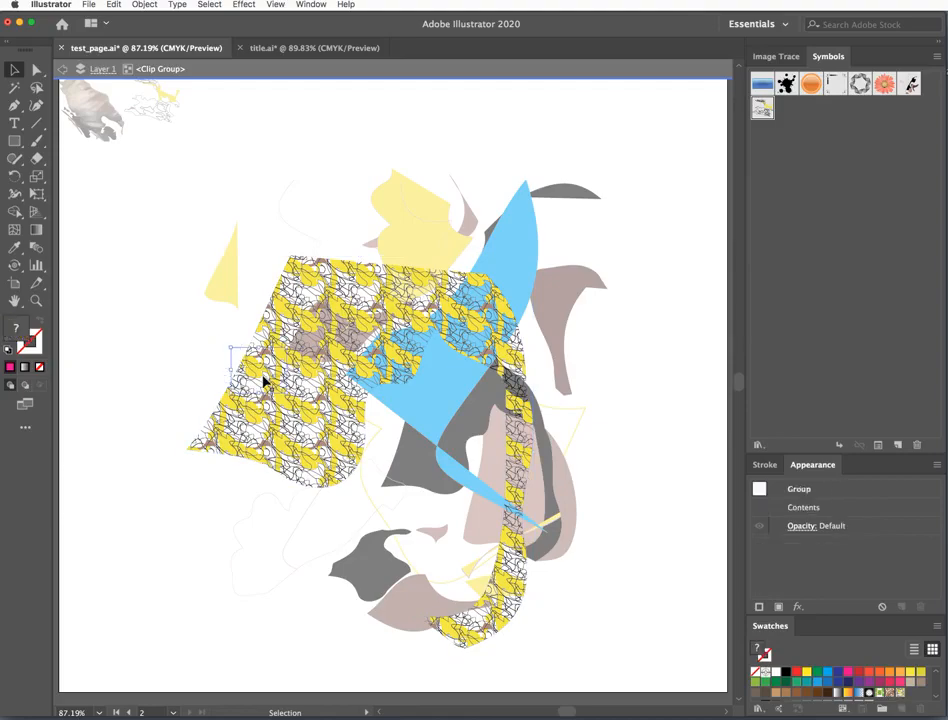
double_click(256, 375)
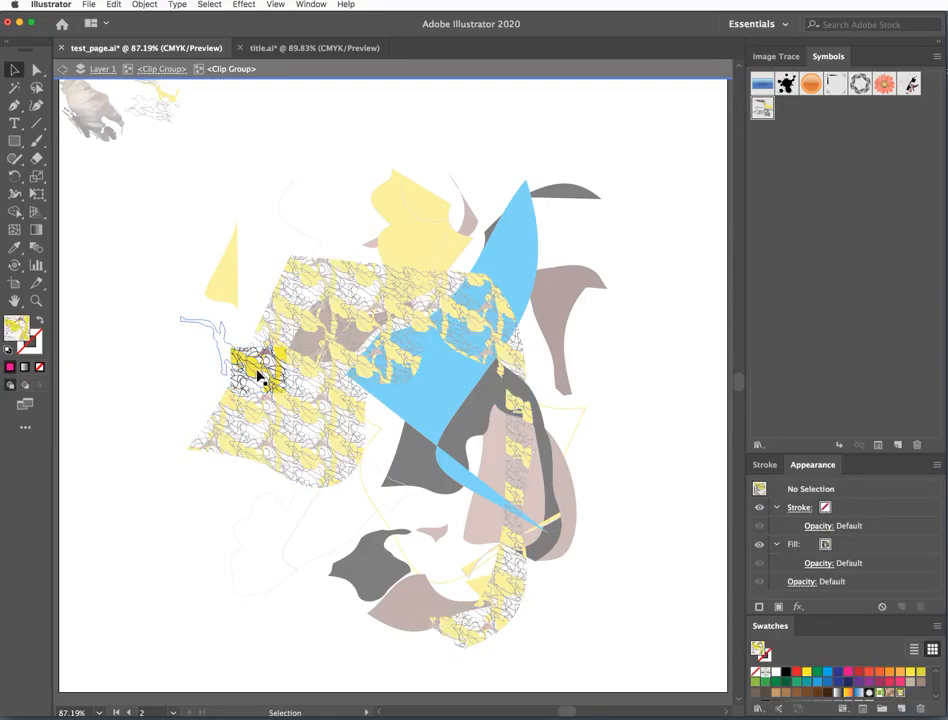
Delete pieces of the black line artwork from the isolated pattern tile.
left_click(269, 383)
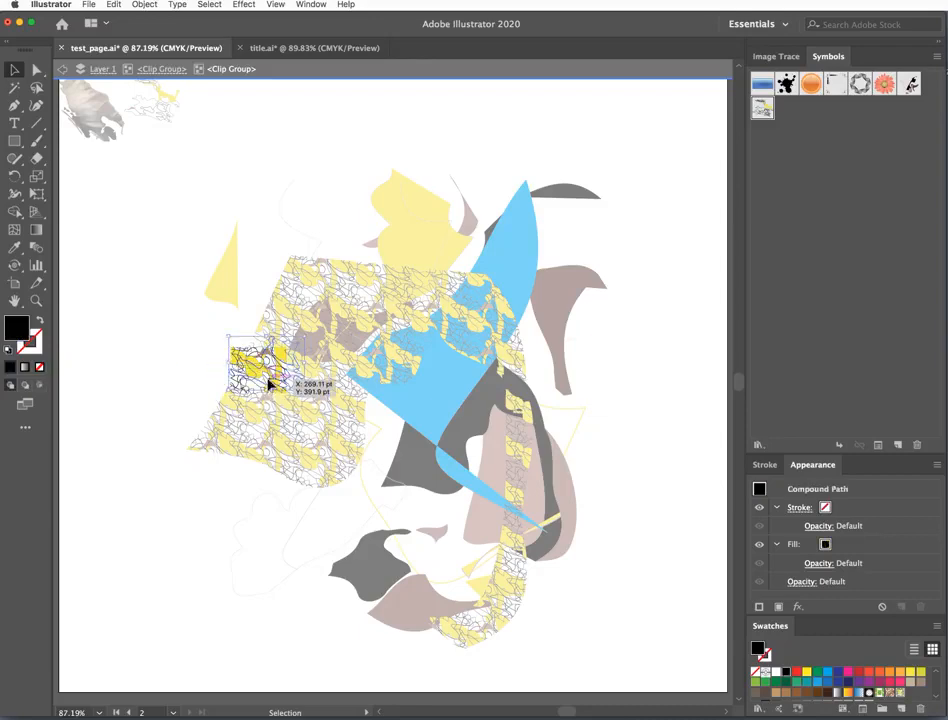
key("Delete")
left_click(260, 370)
key("Delete")
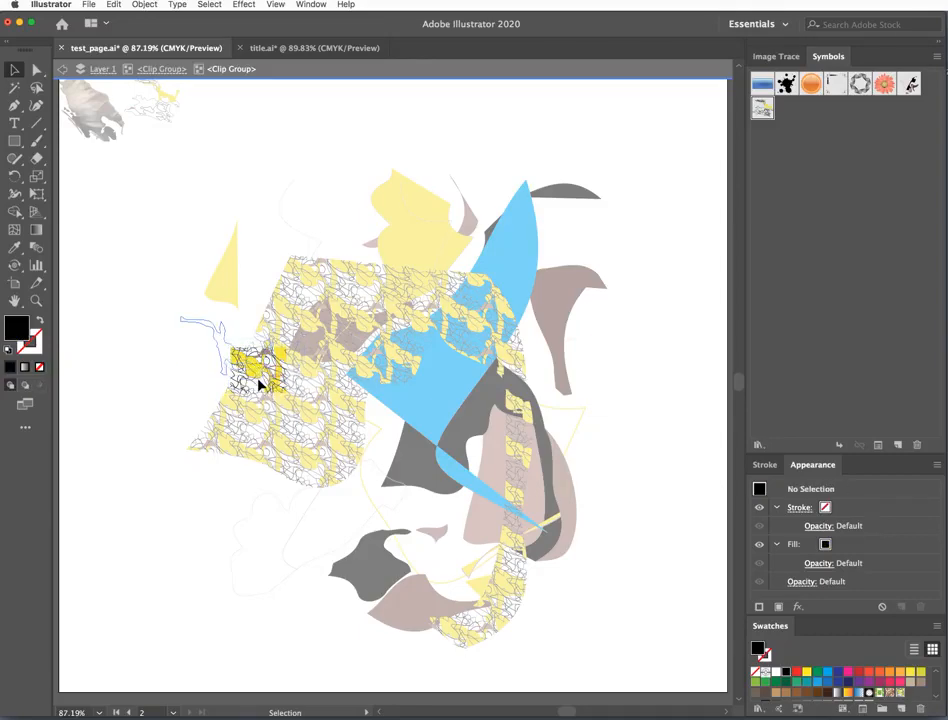
Delete yellow pieces and an area of the remaining line artwork from the isolated tile near the pattern shape's left edge.
left_click(250, 378)
key("Delete")
left_click(254, 392)
key("Delete")
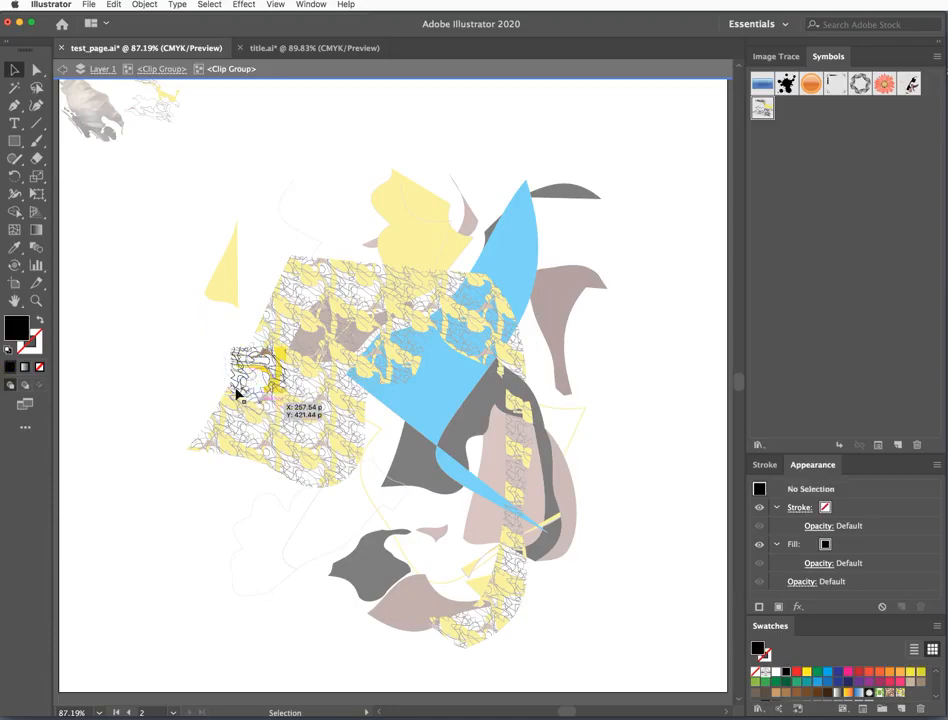
left_click_drag(210, 369, 277, 388)
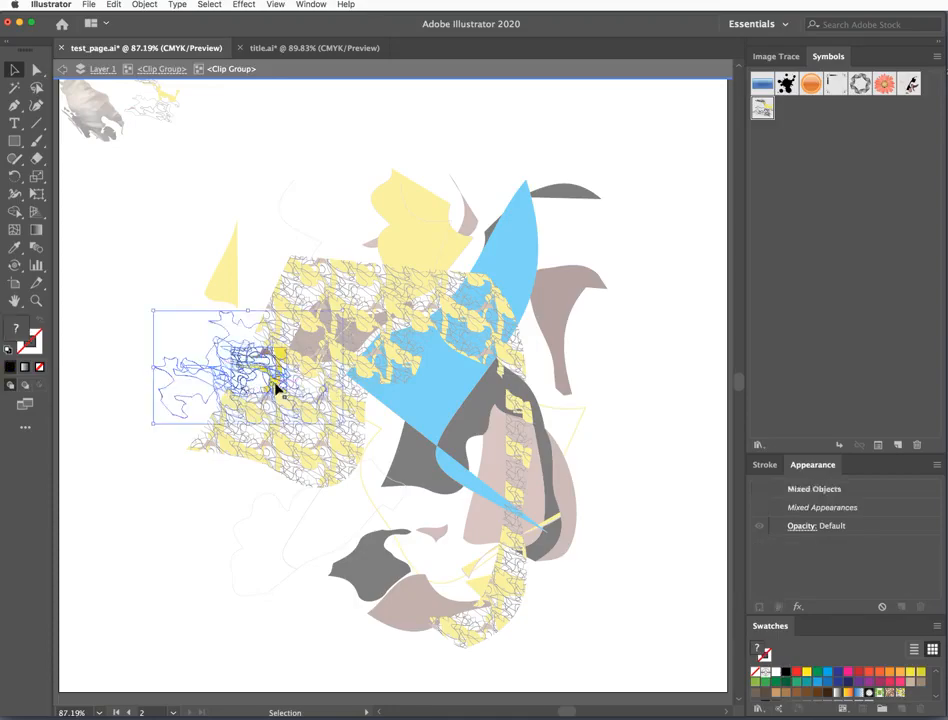
key("Delete")
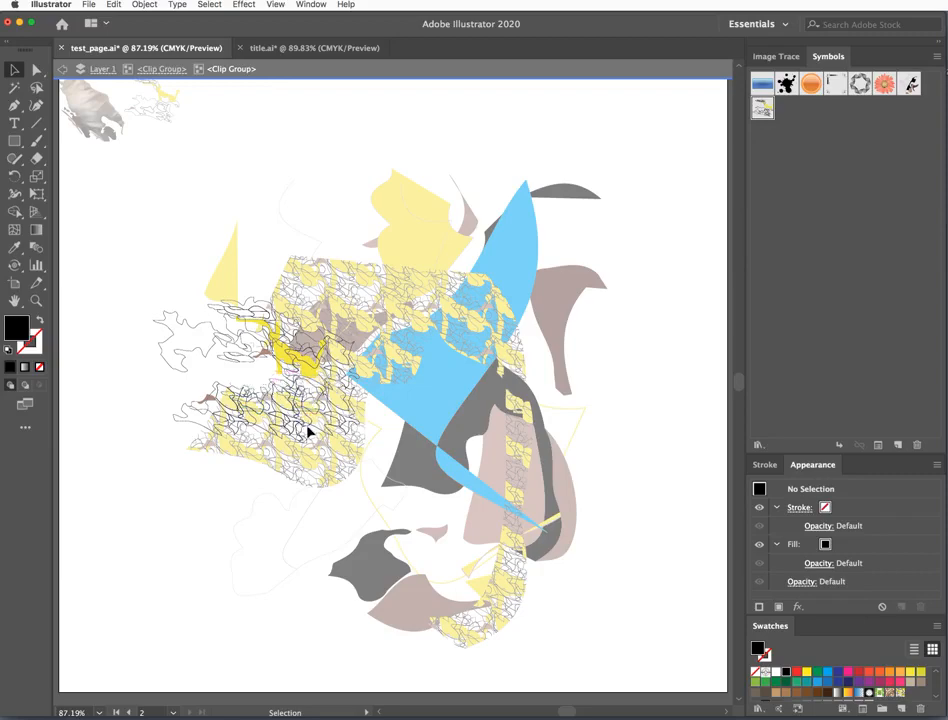
Delete two of the black line compound paths still left from the isolated tile and exit isolation mode.
left_click(336, 443)
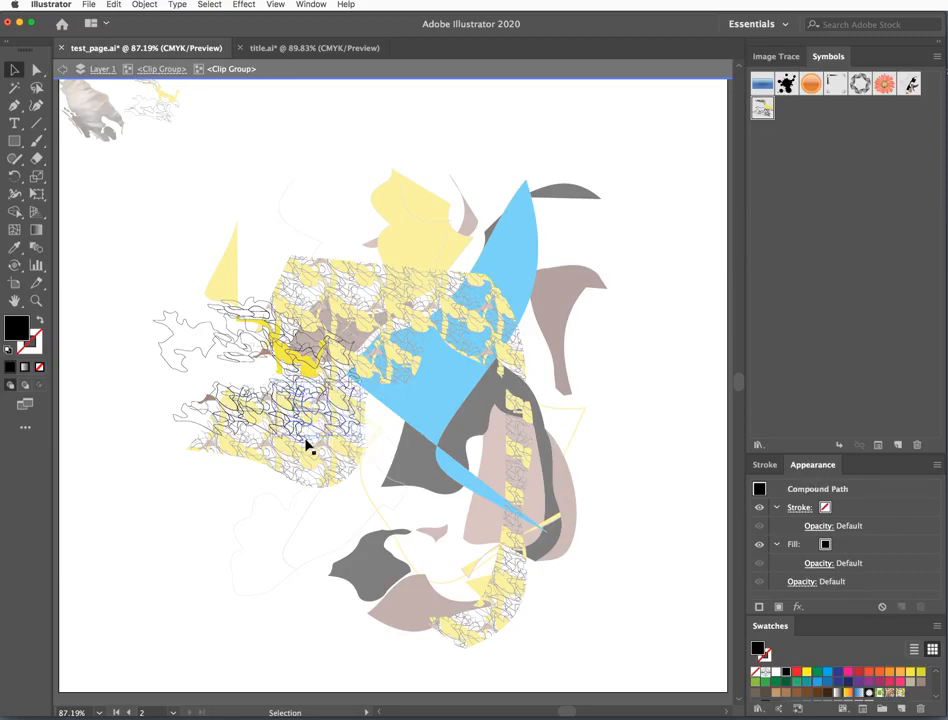
key("Delete")
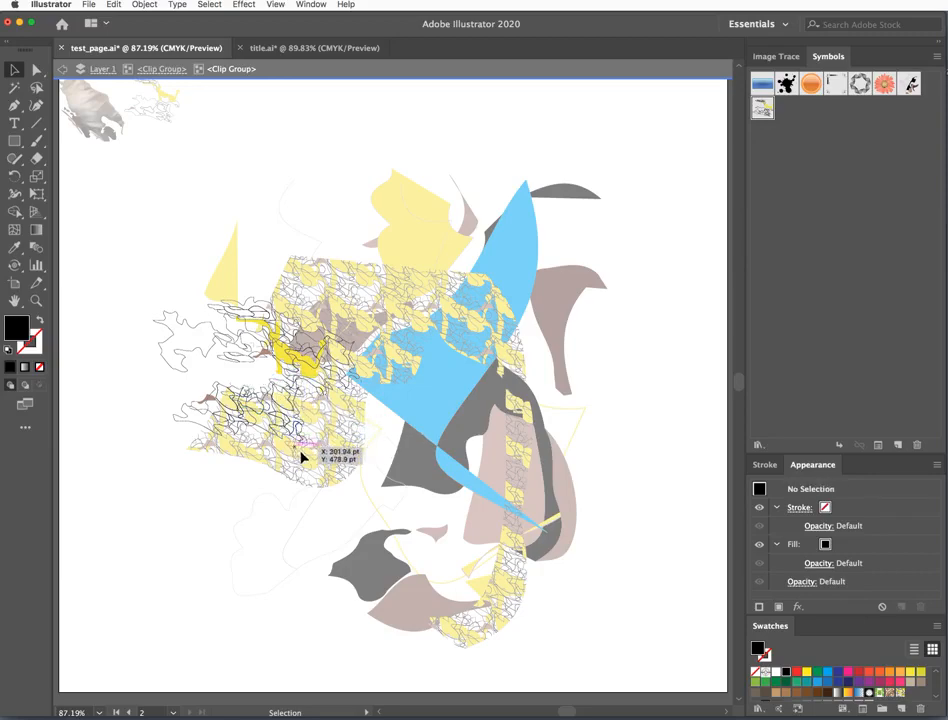
left_click(37, 70)
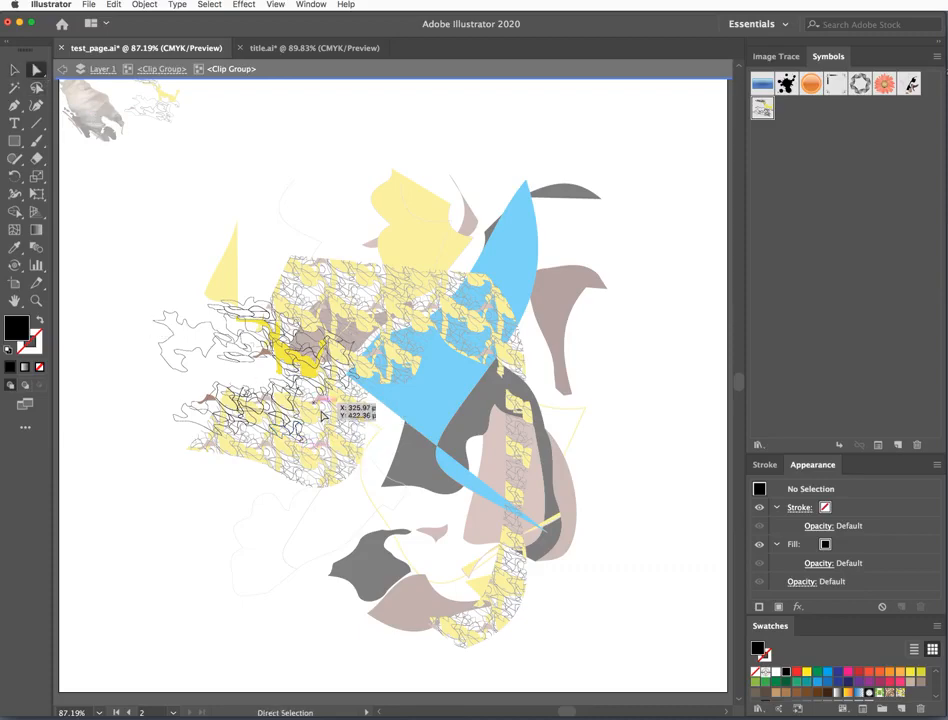
left_click(291, 448)
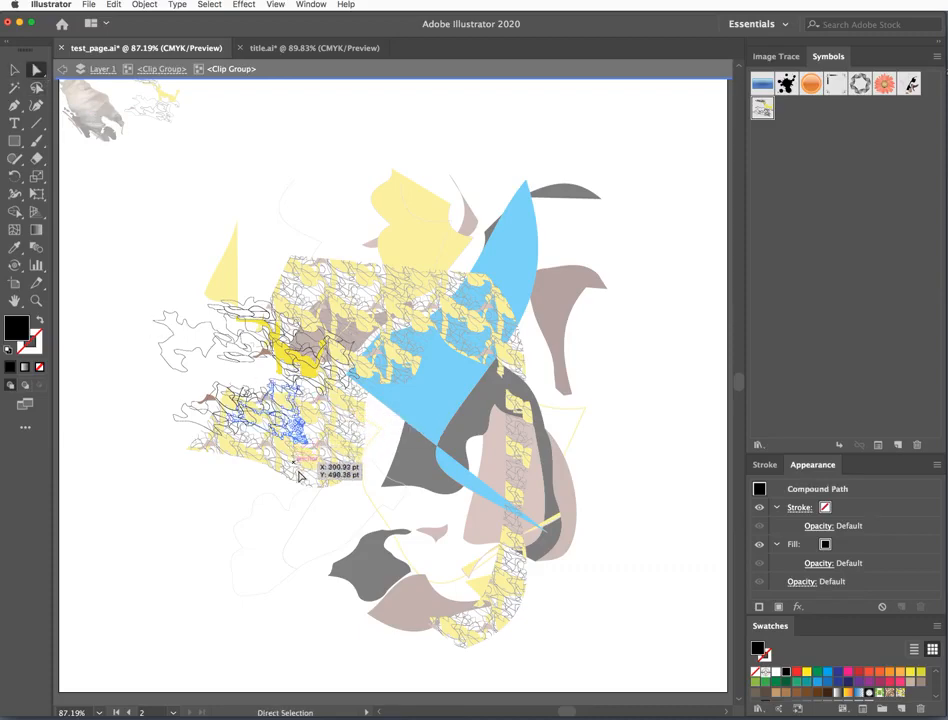
key("Delete")
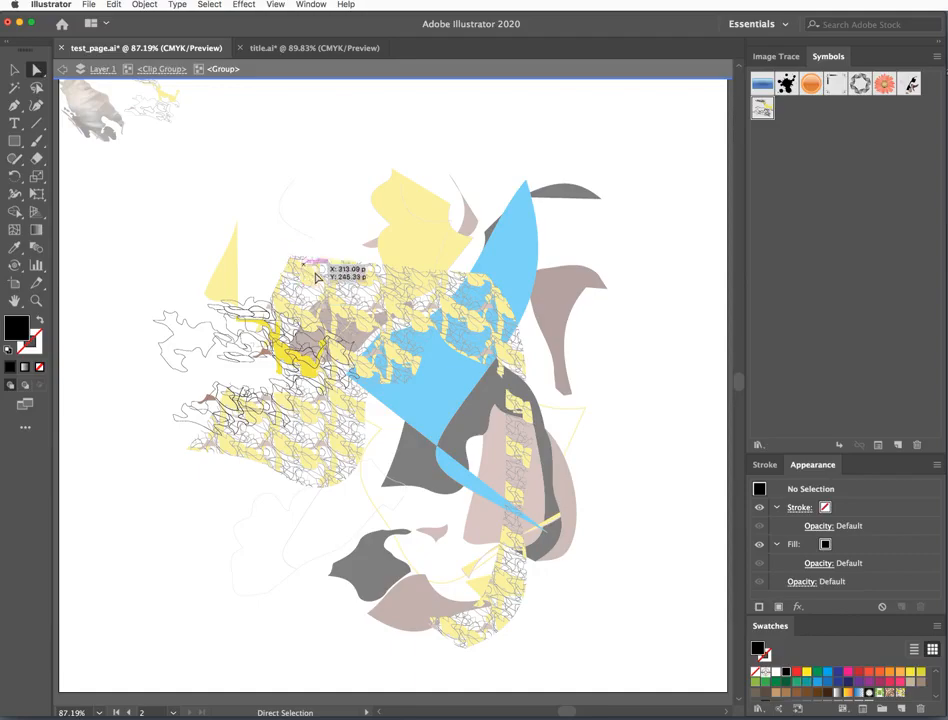
key("Escape")
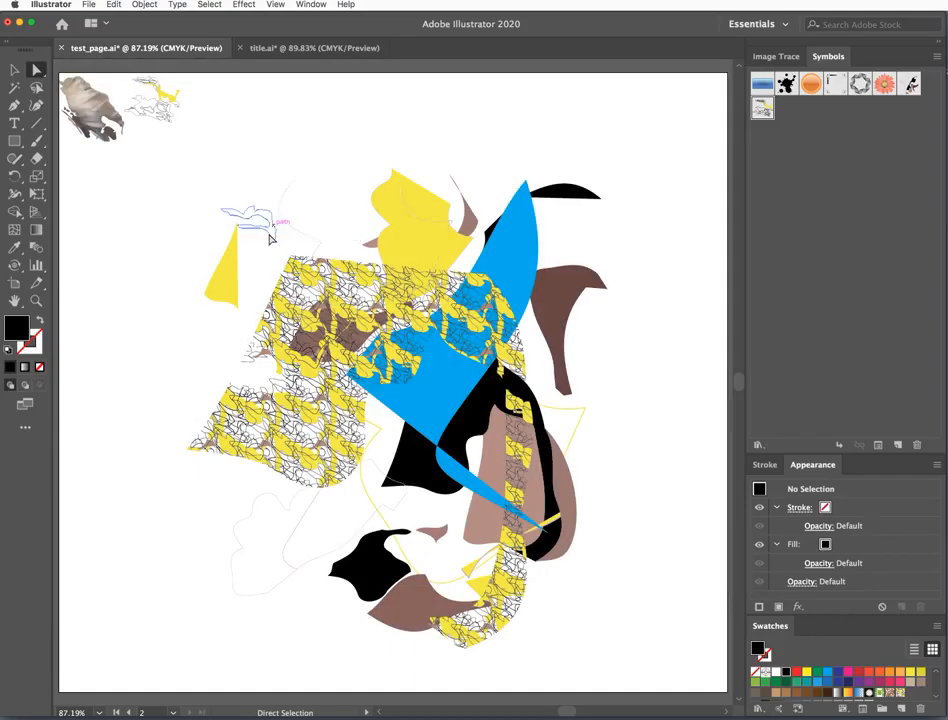
Directly select and delete parts of the black line artwork at the pattern shape's upper-left corner.
left_click(302, 267)
key("Delete")
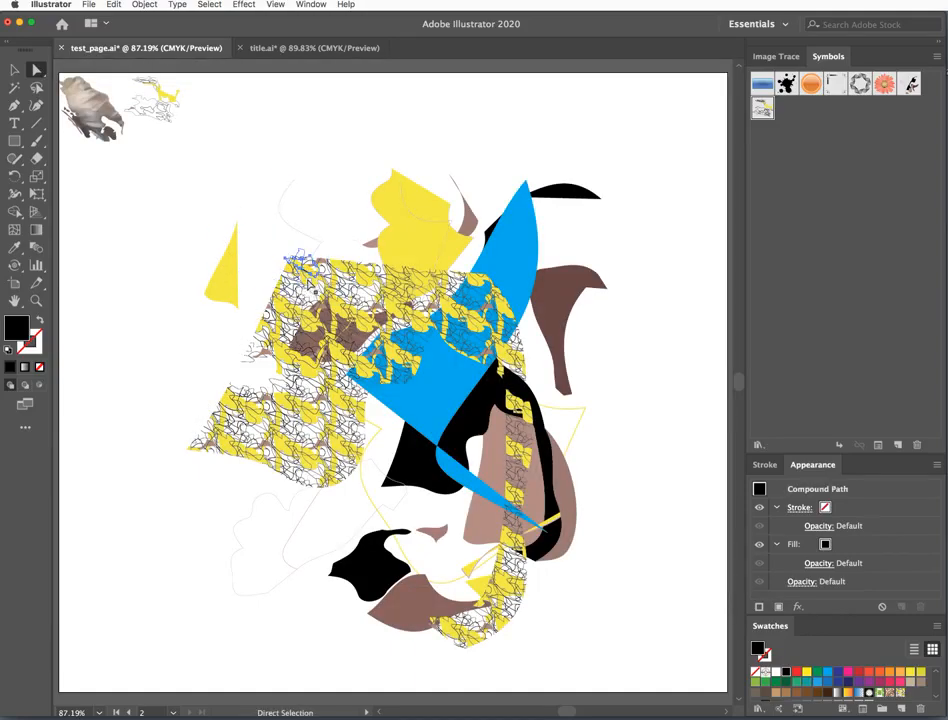
left_click(311, 284)
key("Delete")
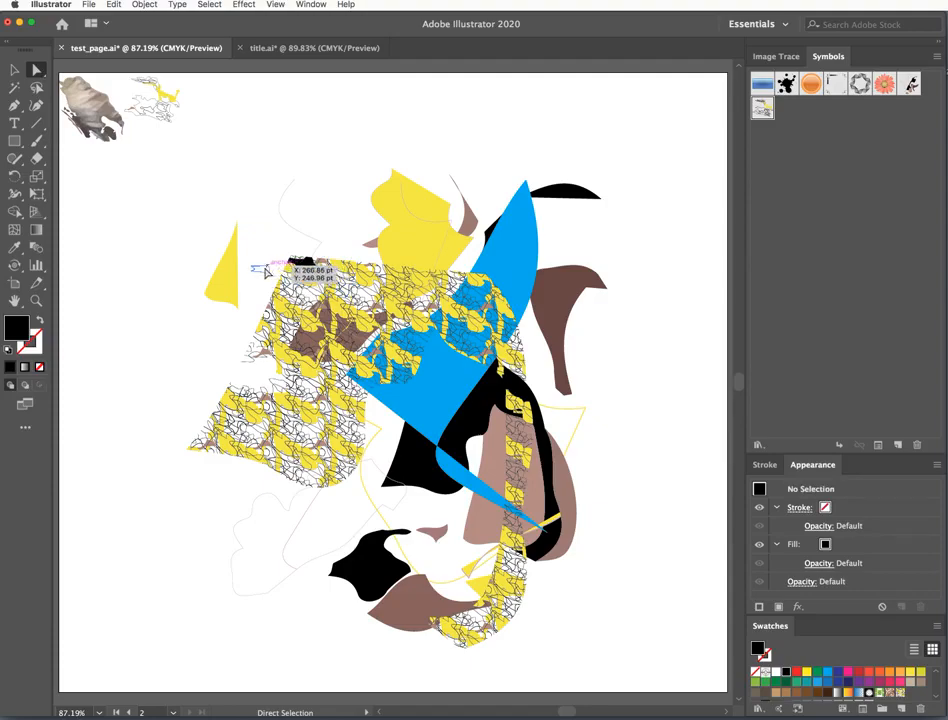
Isolate the pattern shape's clip group and enter the nested clip group of its upper-left corner tile.
left_click(13, 75)
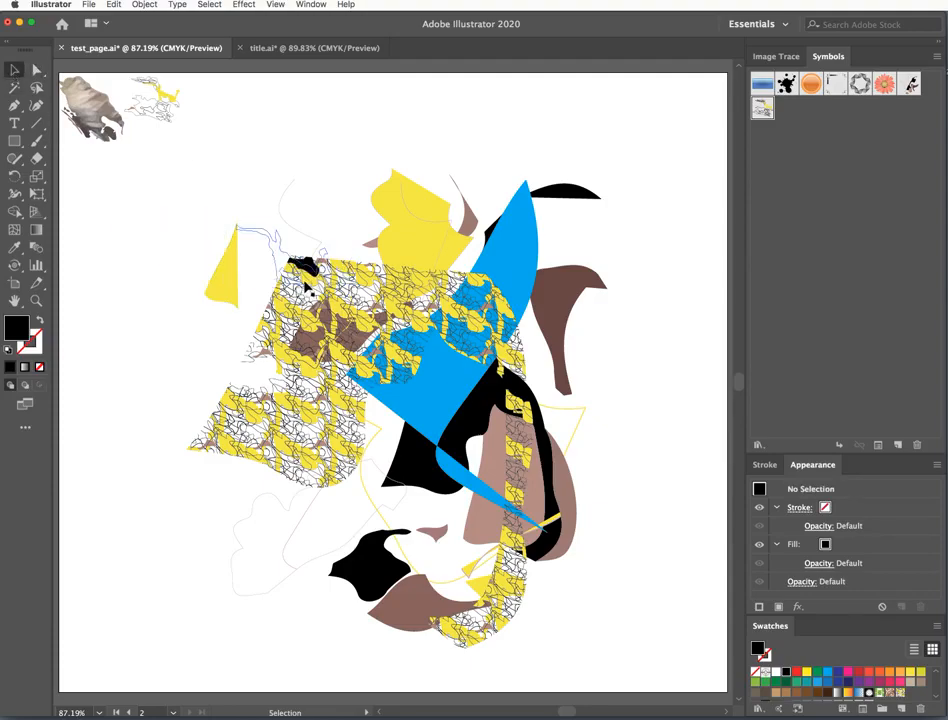
left_click(303, 285)
double_click(303, 280)
left_click(310, 272)
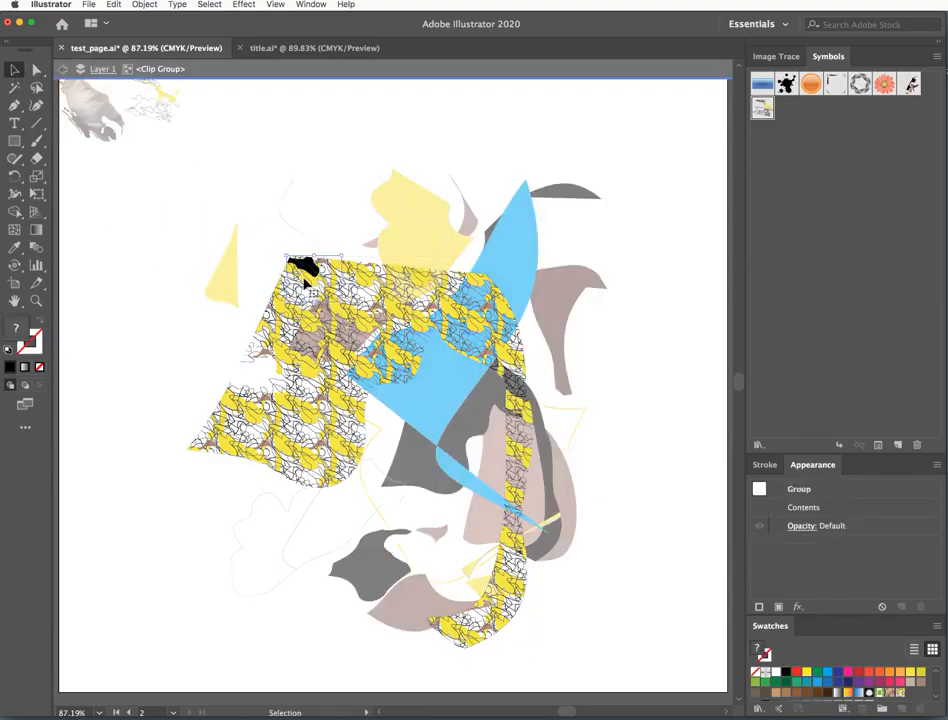
double_click(324, 279)
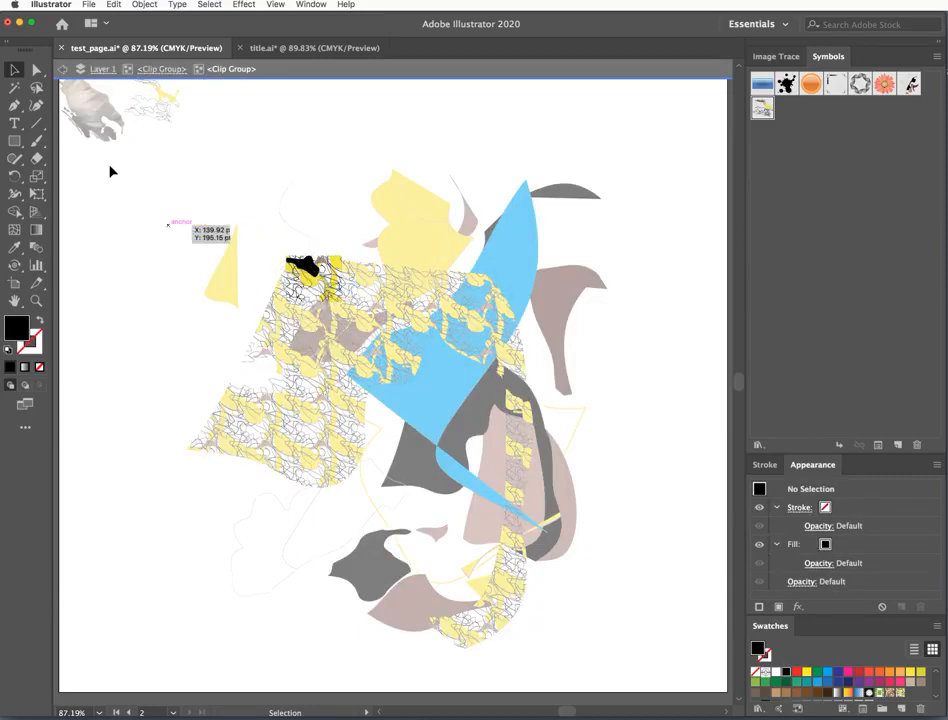
Clear the artwork inside the isolated upper-left tile by directly selecting and deleting its paths, and exit isolation mode.
left_click(36, 69)
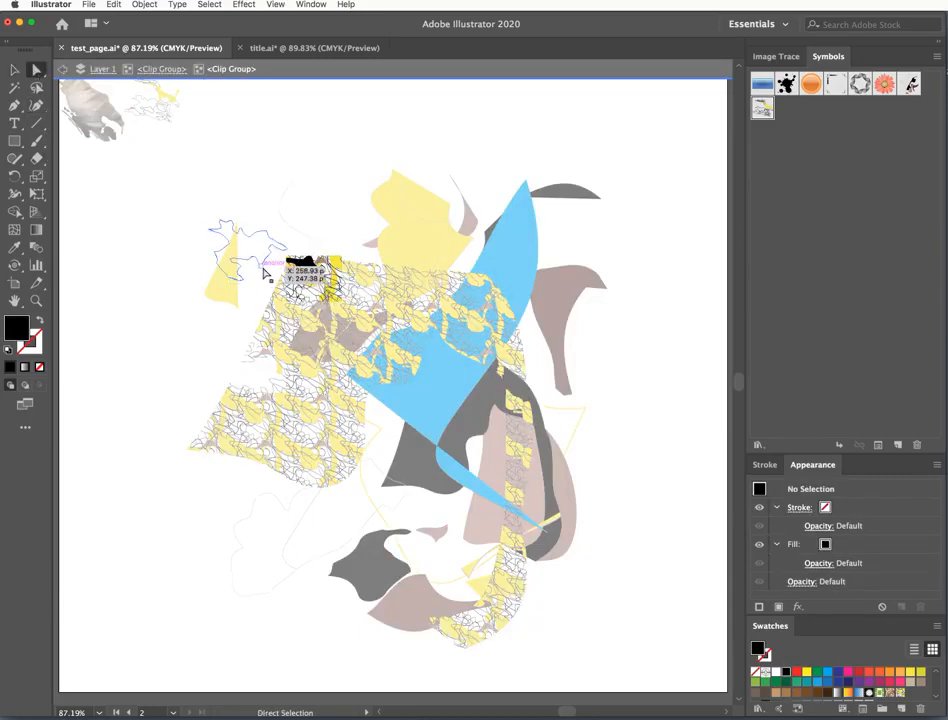
left_click_drag(283, 279, 325, 291)
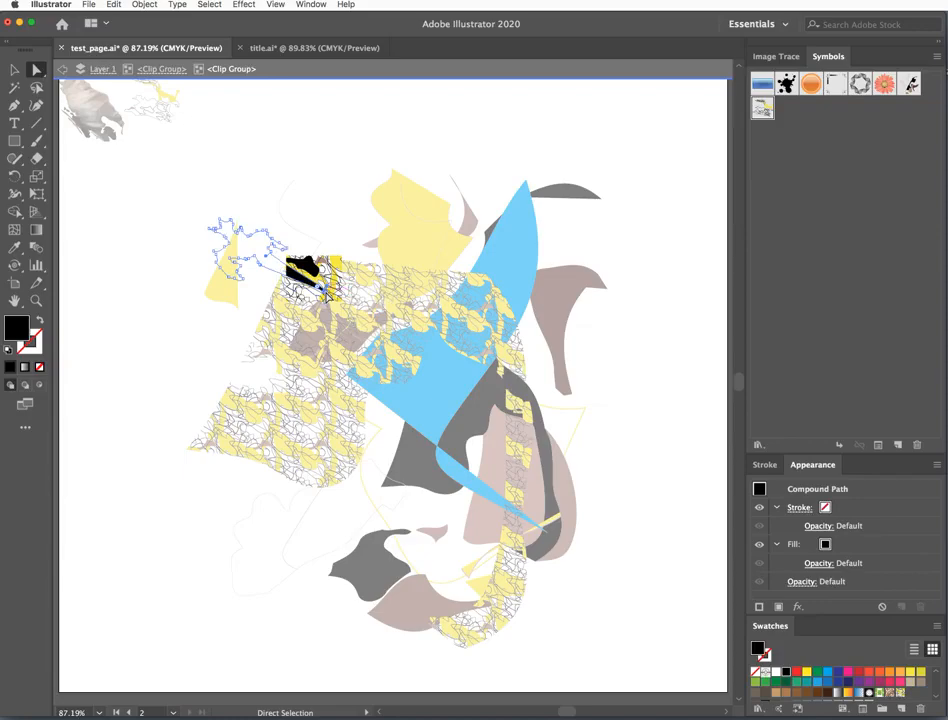
key("super+z")
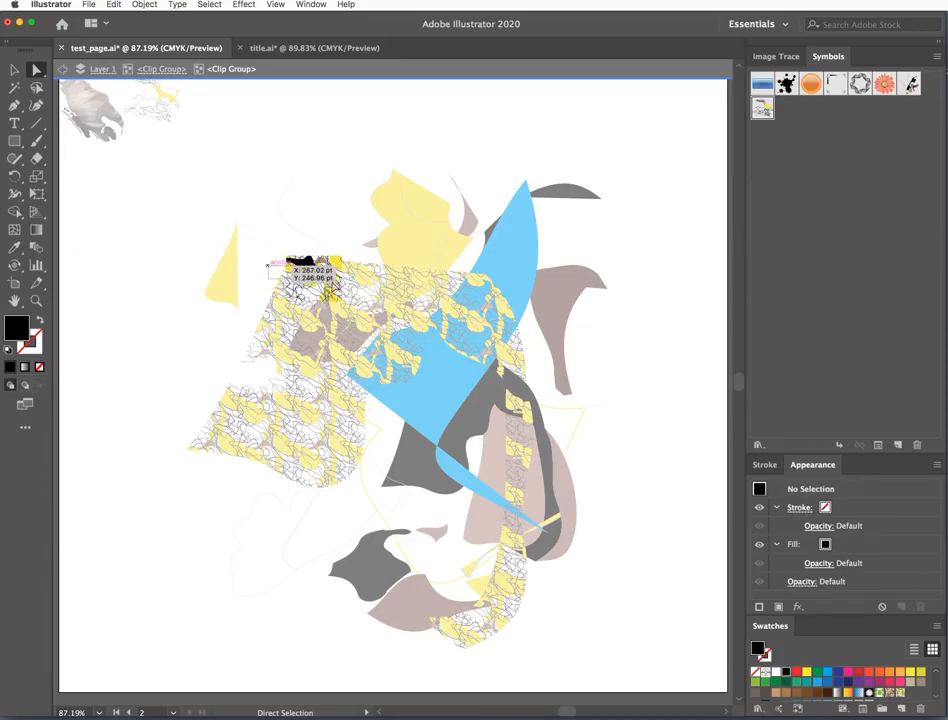
left_click(287, 262)
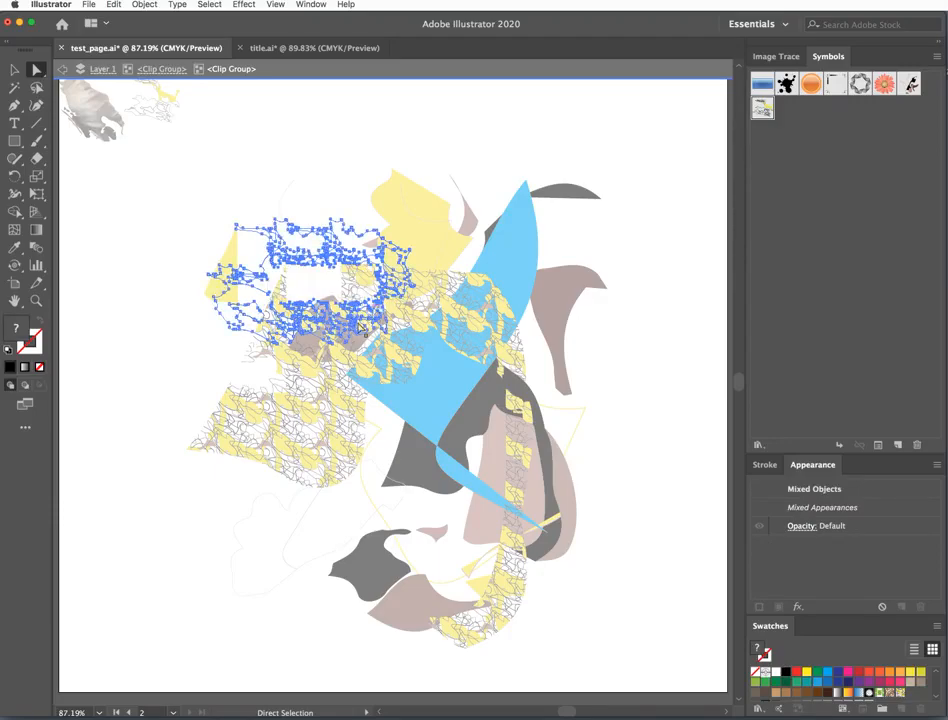
key("super+z")
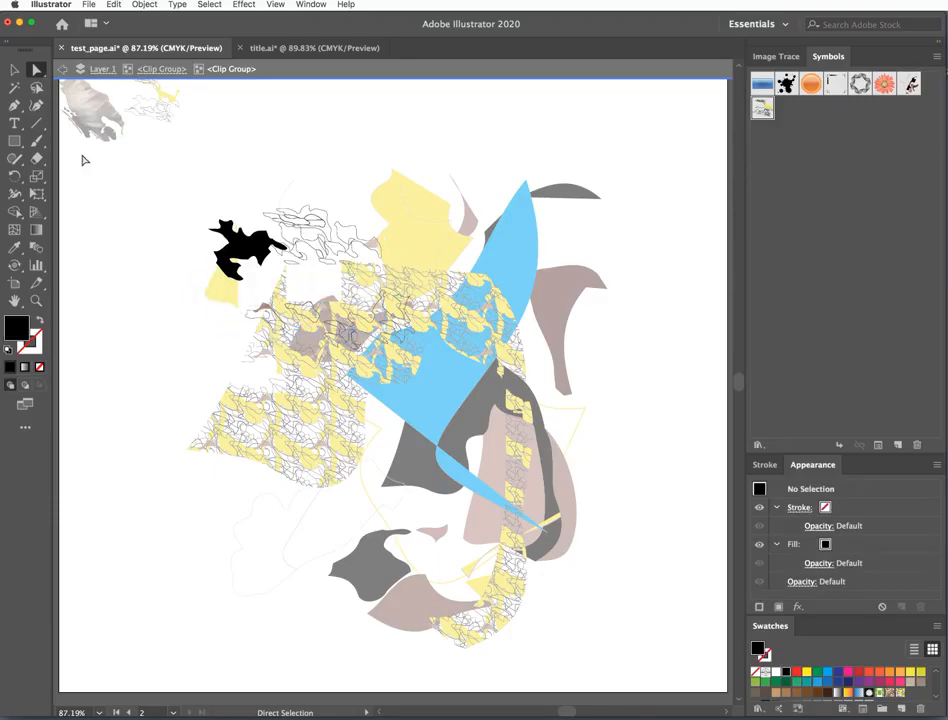
double_click(97, 189)
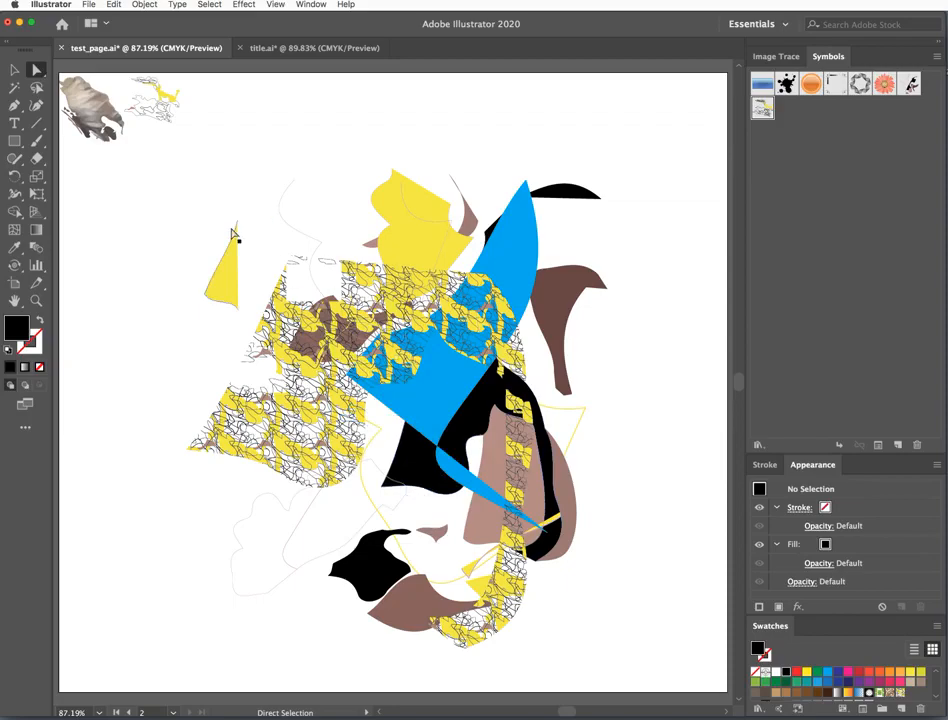
Set the blending mode of the large blue shape's fill to Multiply and deselect the shape.
left_click(14, 69)
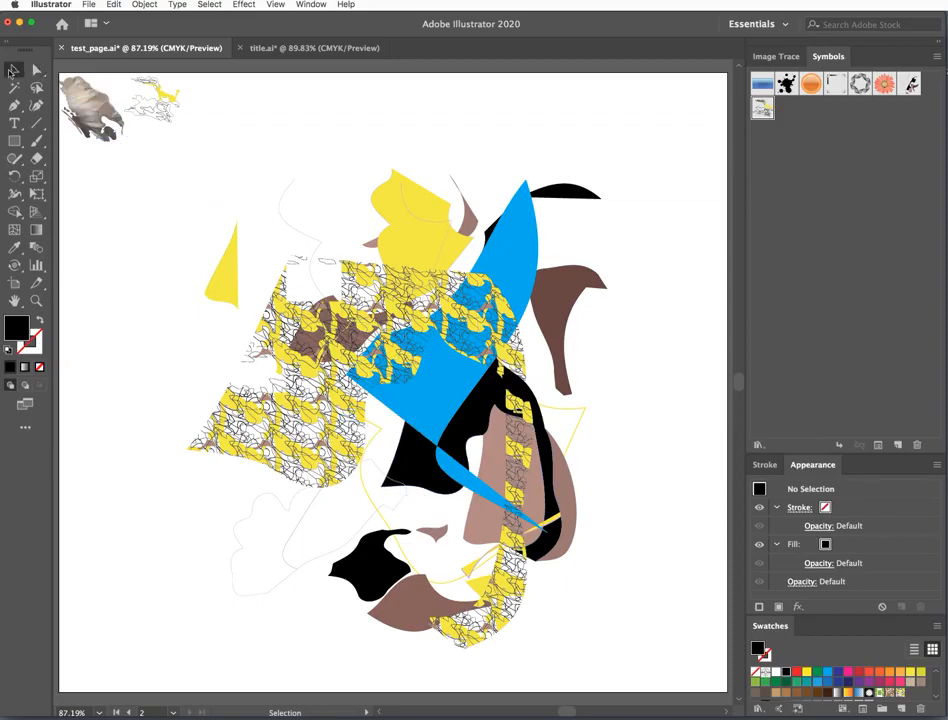
left_click(491, 267)
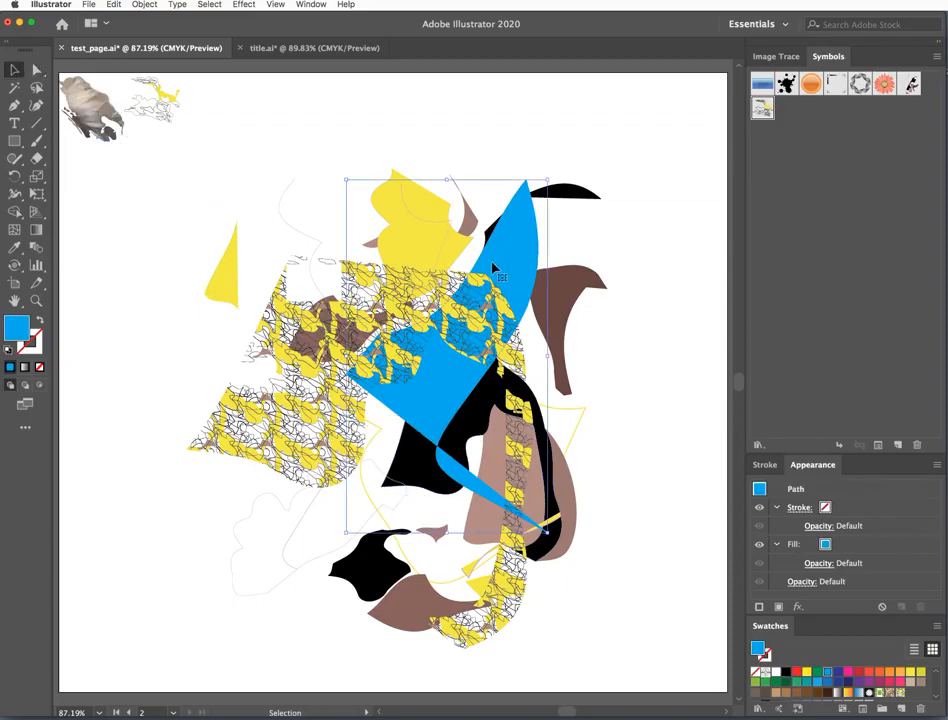
left_click(816, 563)
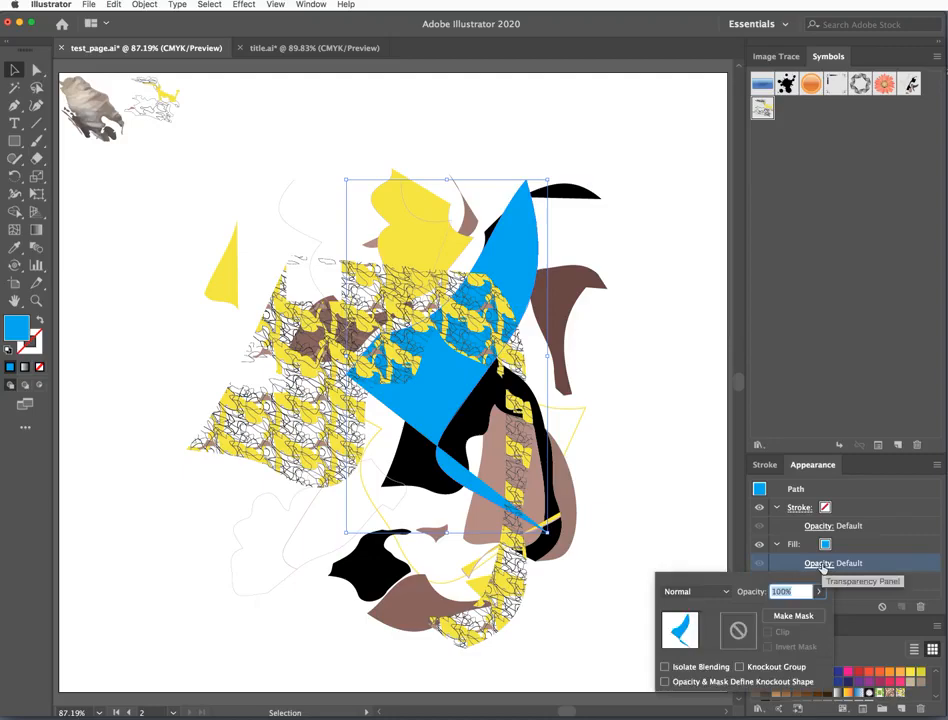
left_click(696, 592)
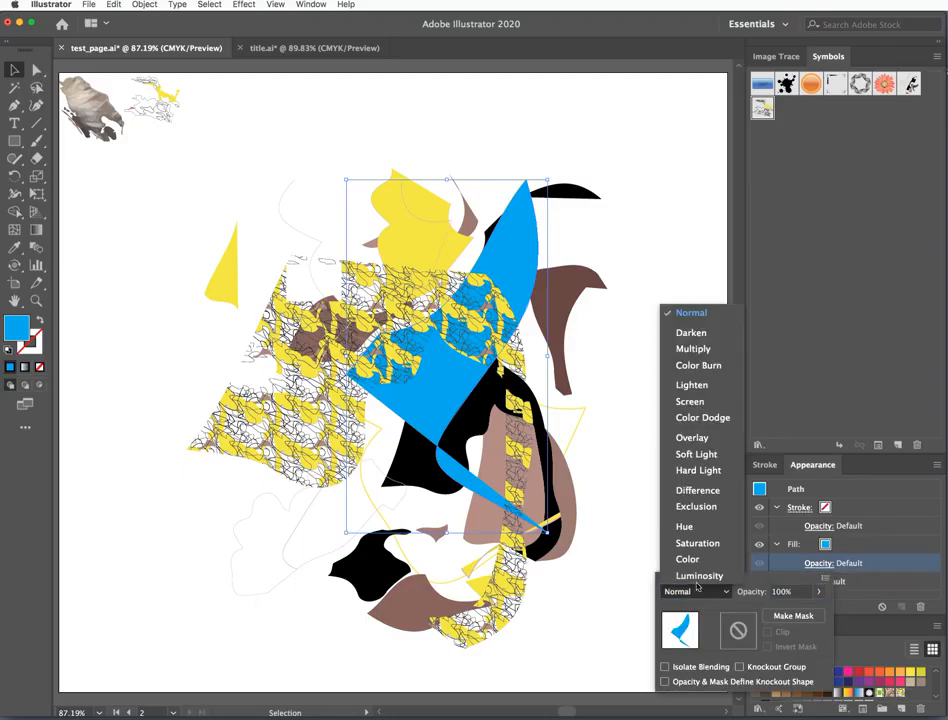
left_click(692, 349)
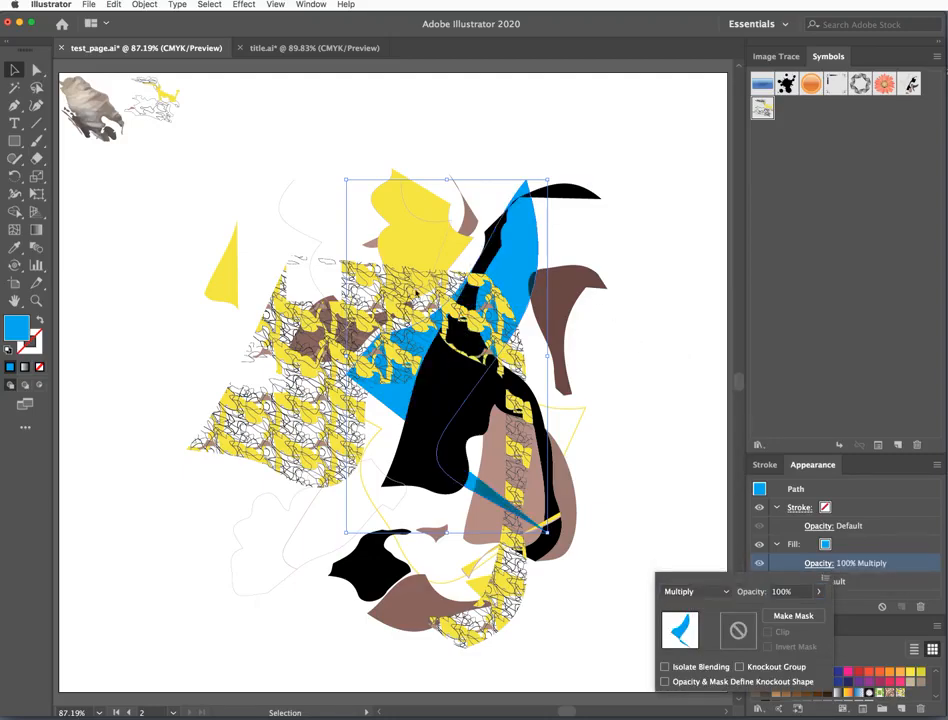
left_click(396, 241)
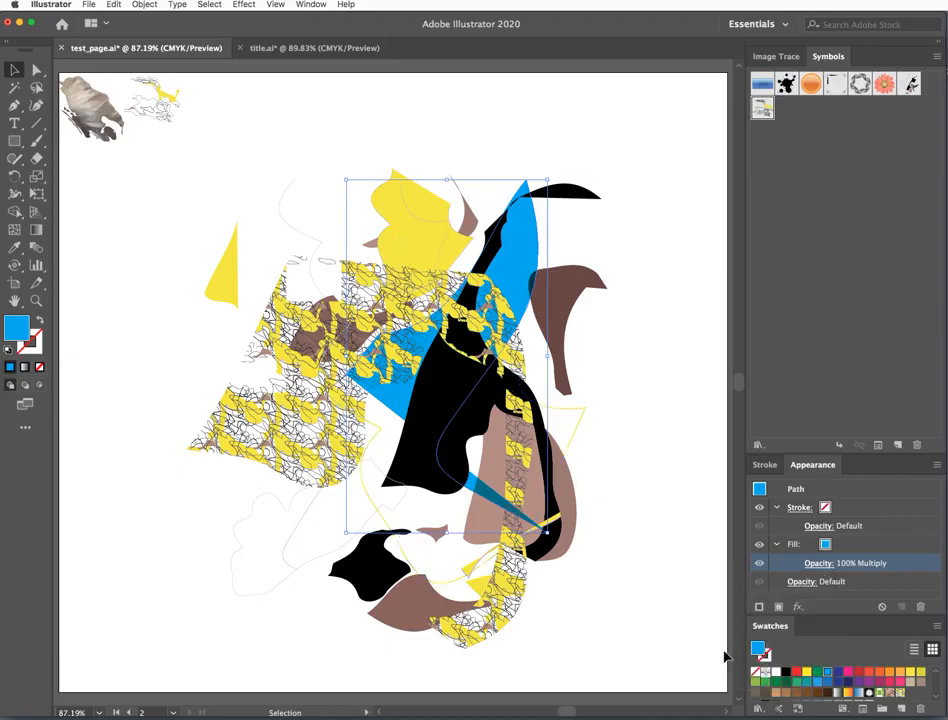
left_click(819, 526)
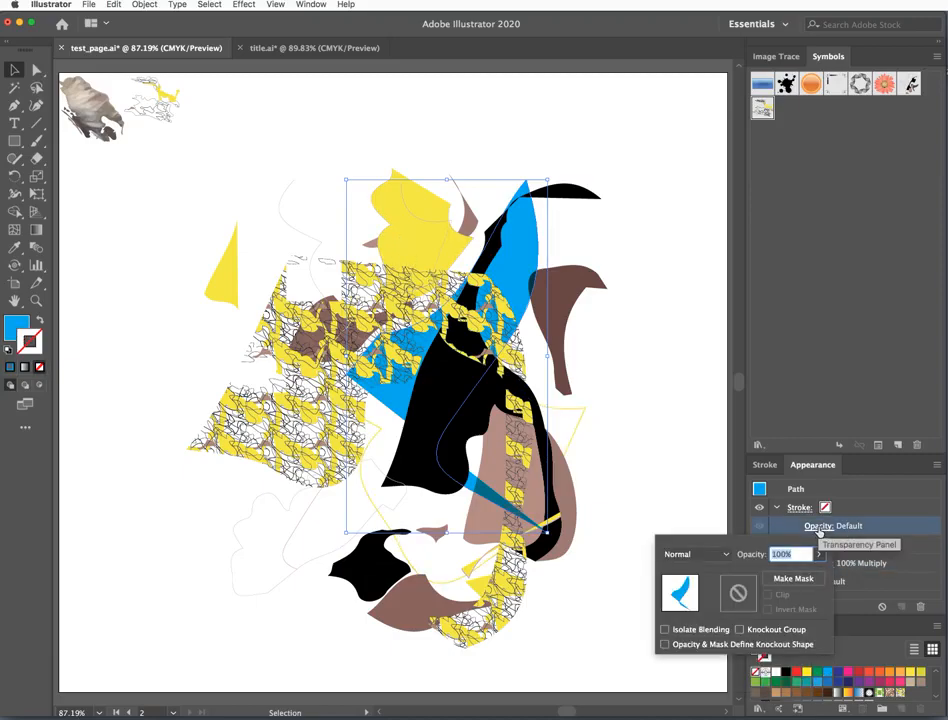
left_click(819, 563)
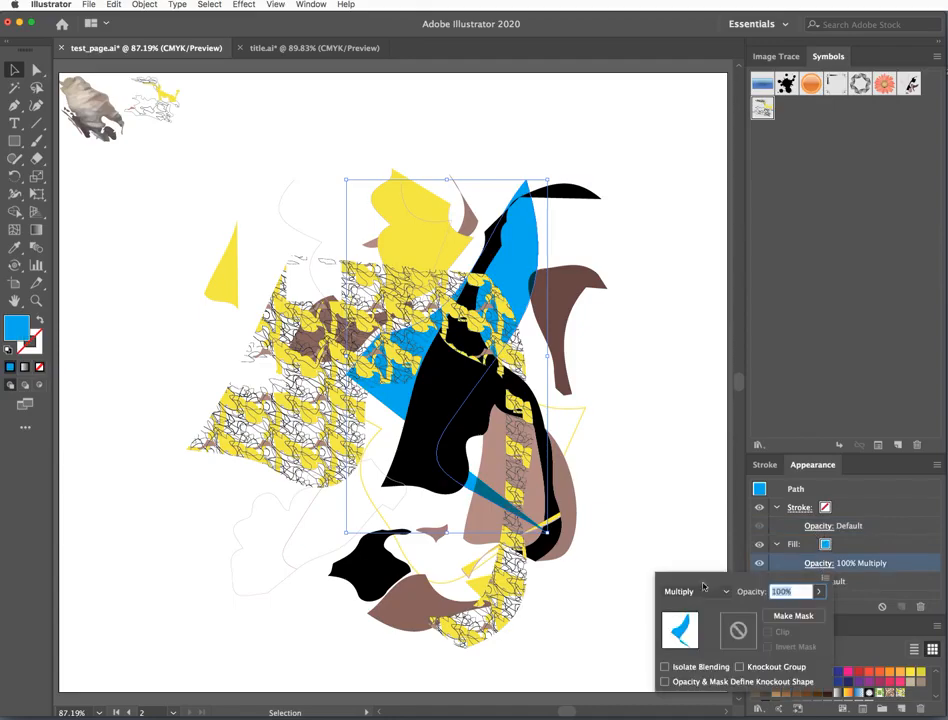
left_click(672, 197)
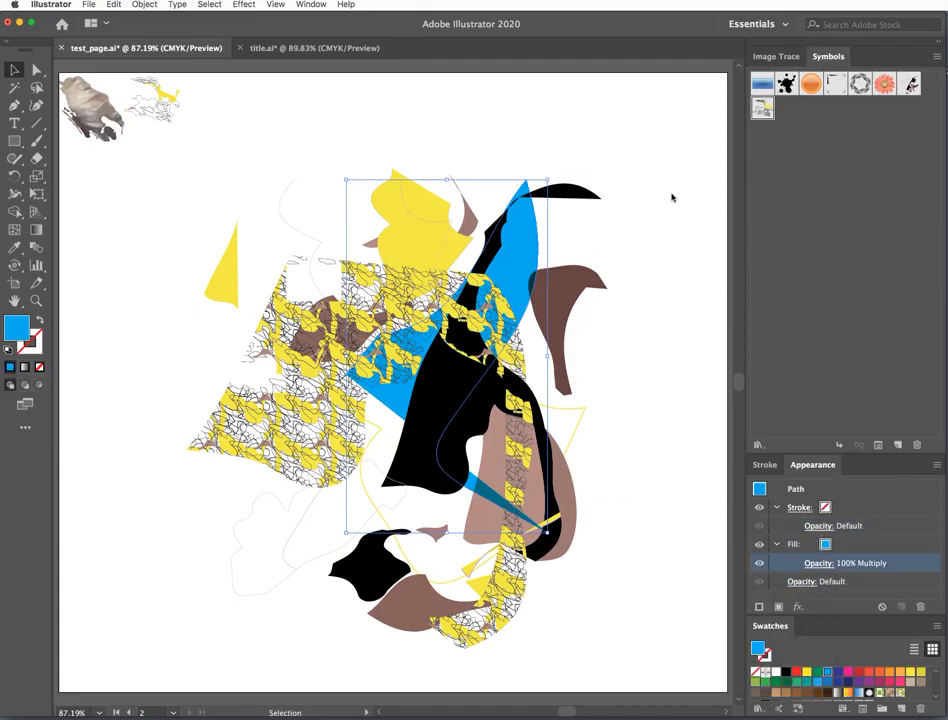
left_click(666, 375)
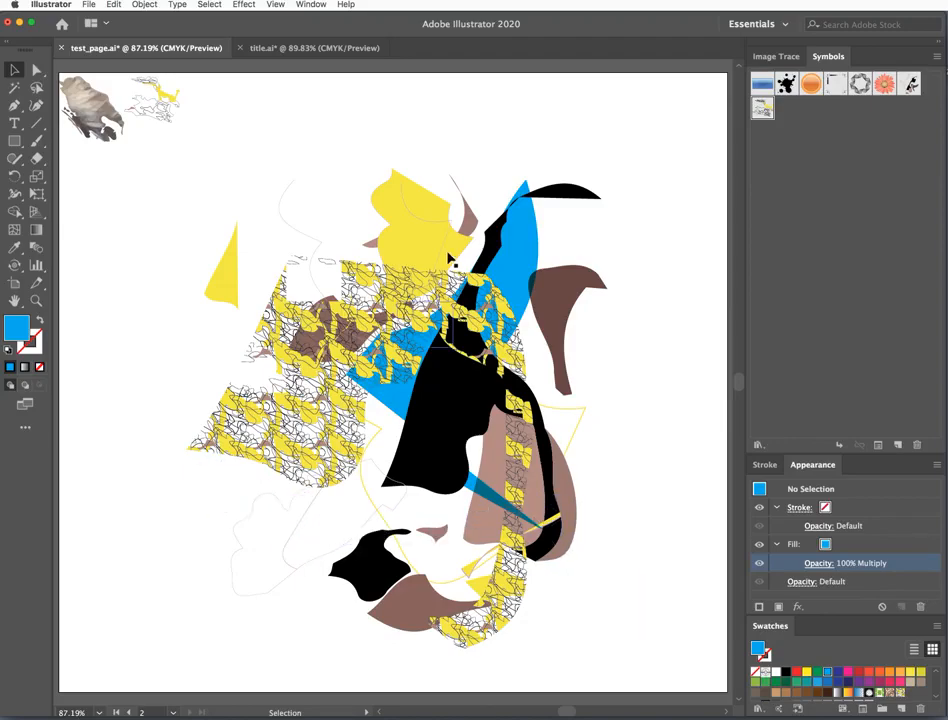
Try directly selecting an area around the whole composition, including the pattern tile paths, and clear the selection.
left_click(35, 69)
scroll(640, 618, "down", 2)
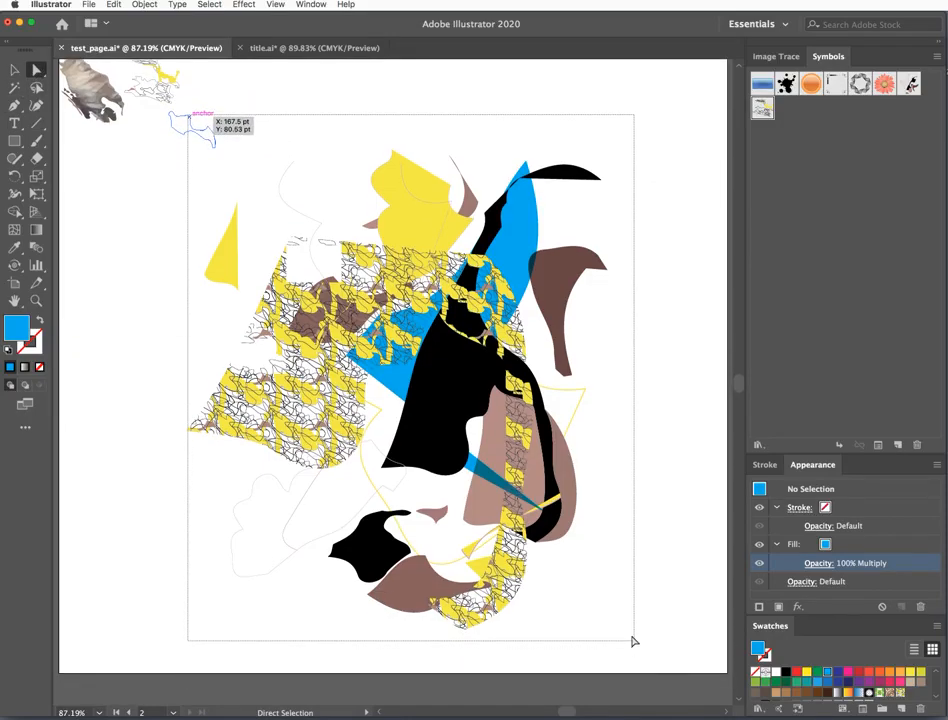
key("super+a")
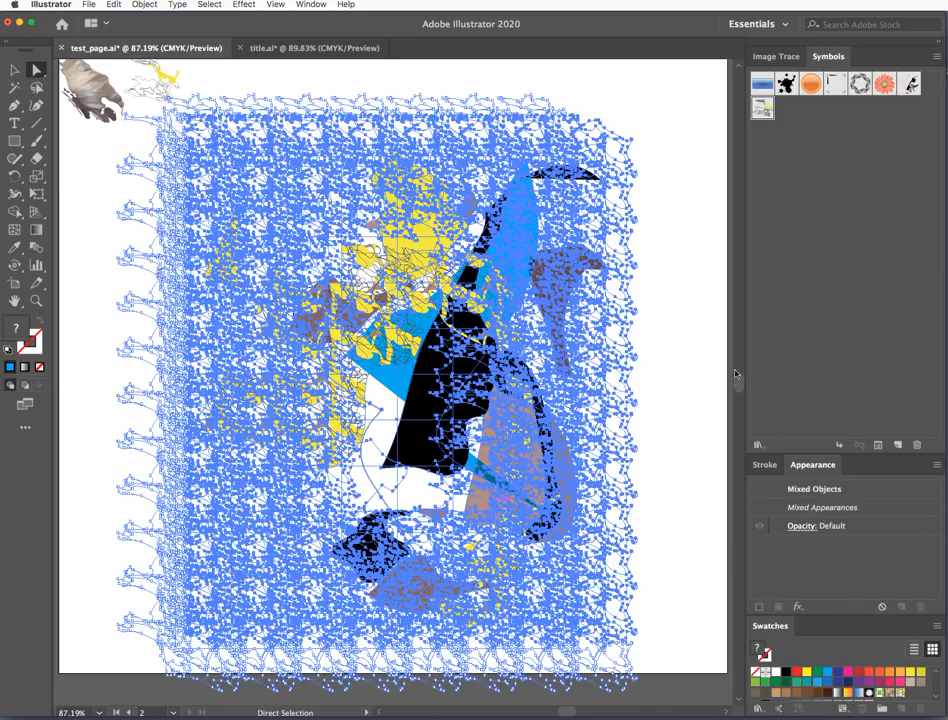
left_click(678, 415)
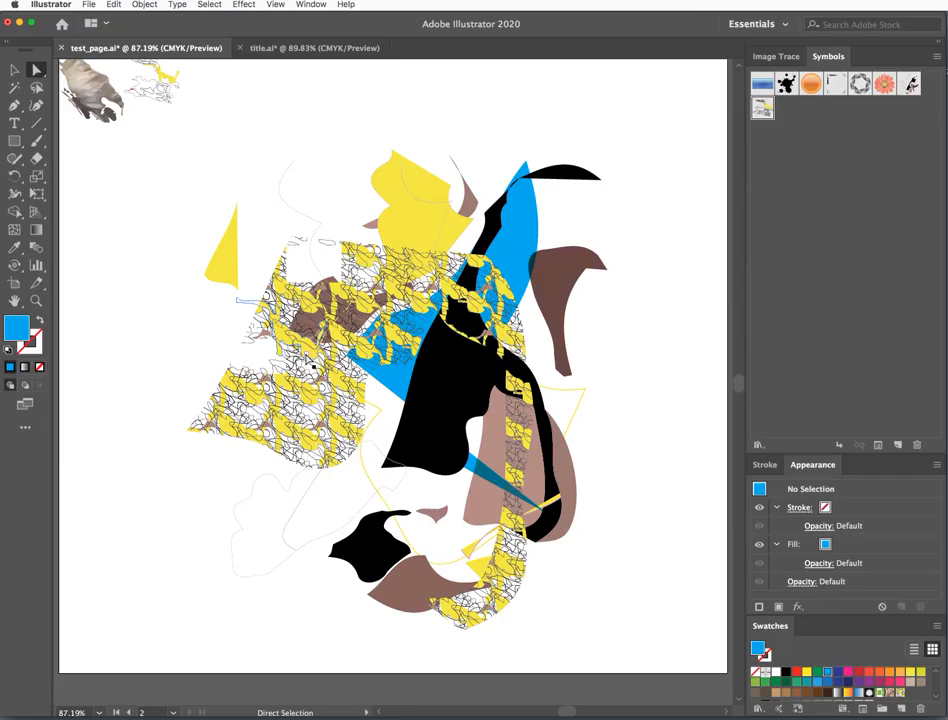
Select all the artwork of the abstract composition and delete it to empty the artboard.
key("v")
scroll(308, 360, "up", 1)
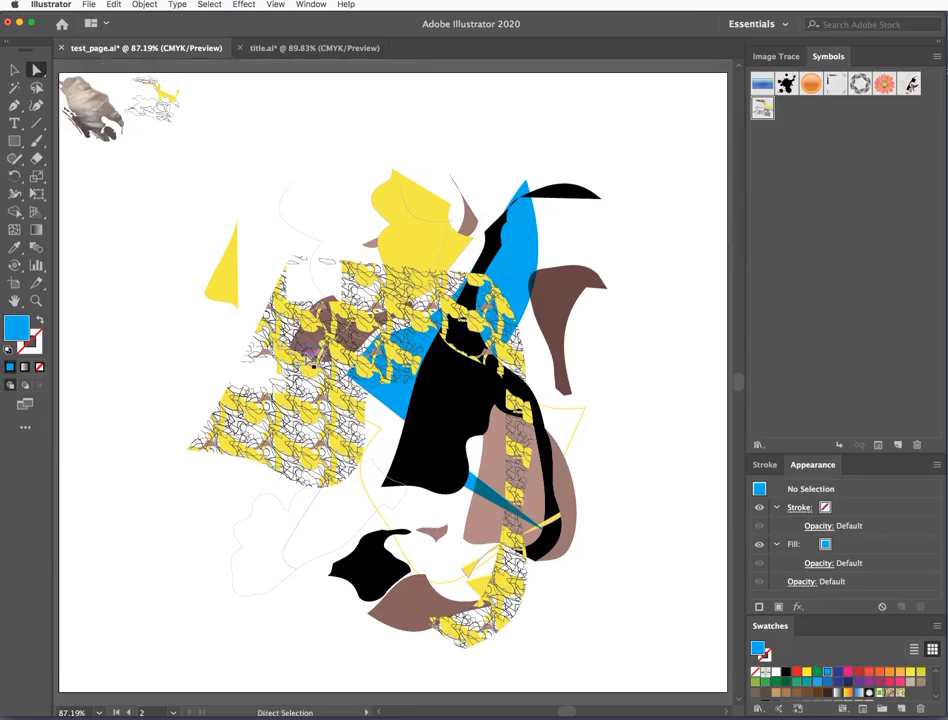
key("super")
key("super+a")
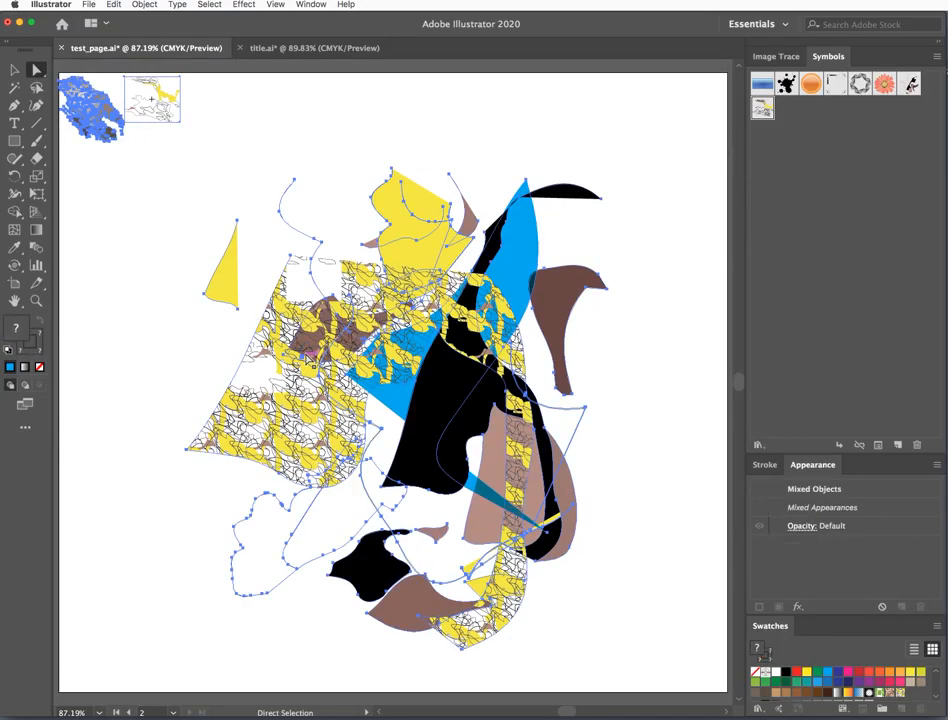
key("Delete")
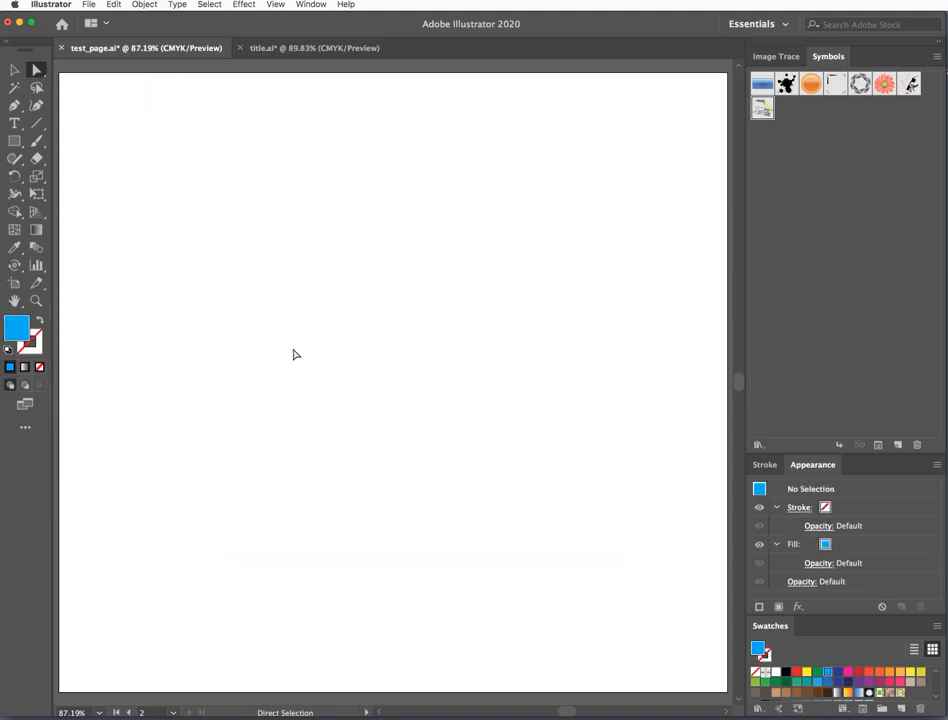
Place the linked portrait photo me.psd on the artboard, scaled to fill most of its height.
left_click(89, 7)
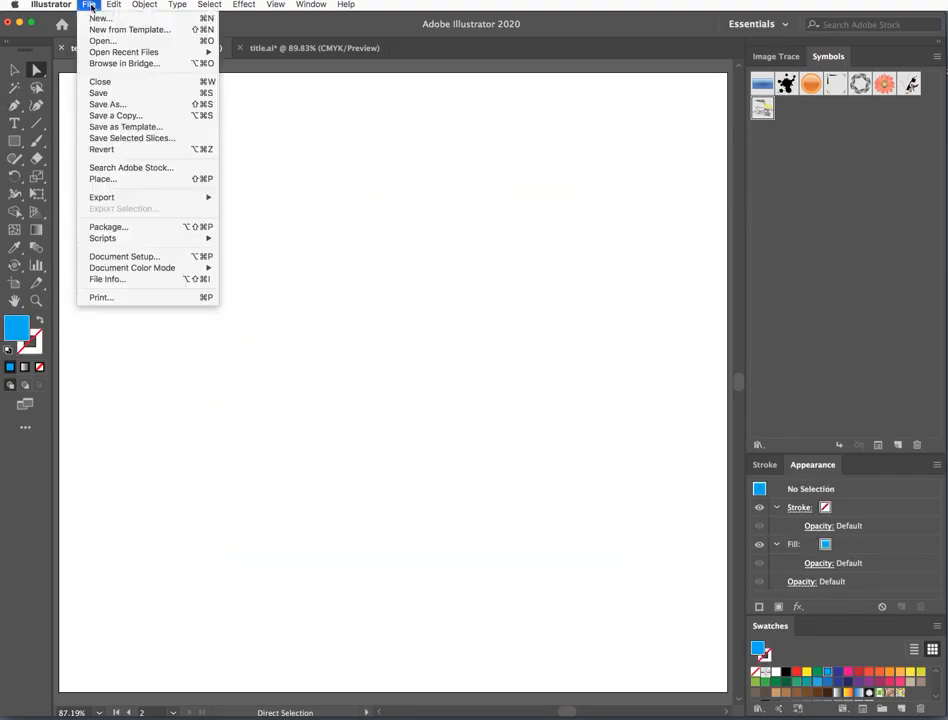
left_click(119, 179)
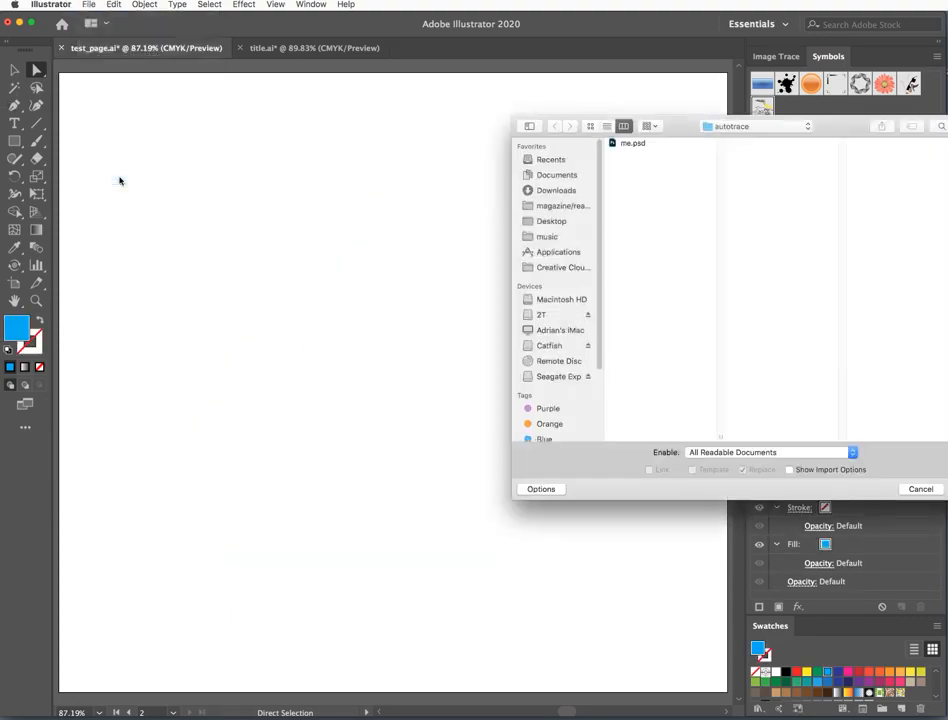
left_click(633, 143)
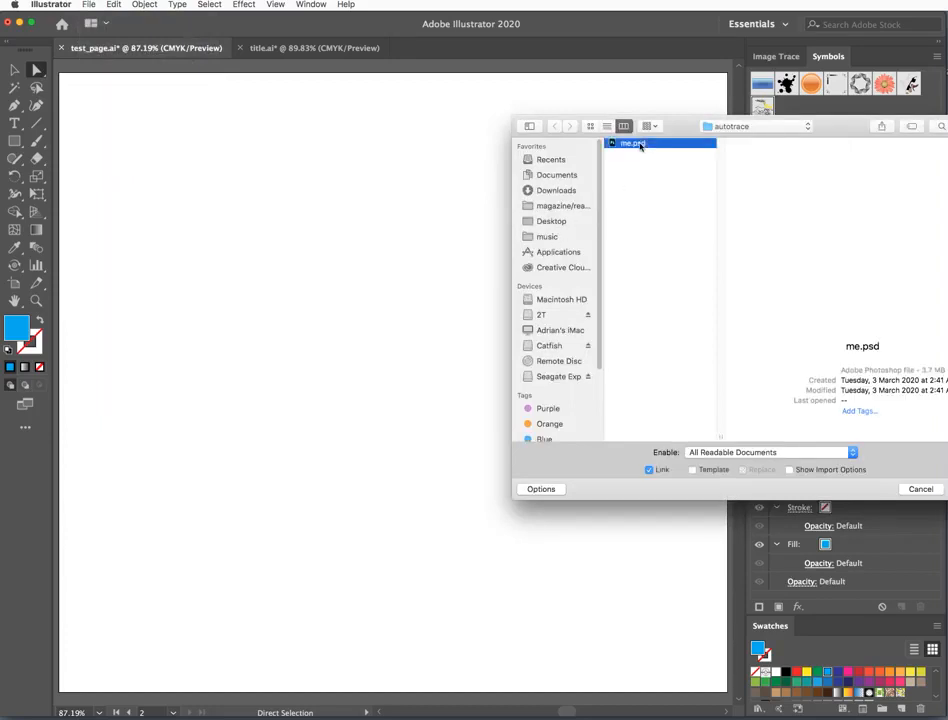
double_click(633, 143)
left_click_drag(132, 164, 664, 624)
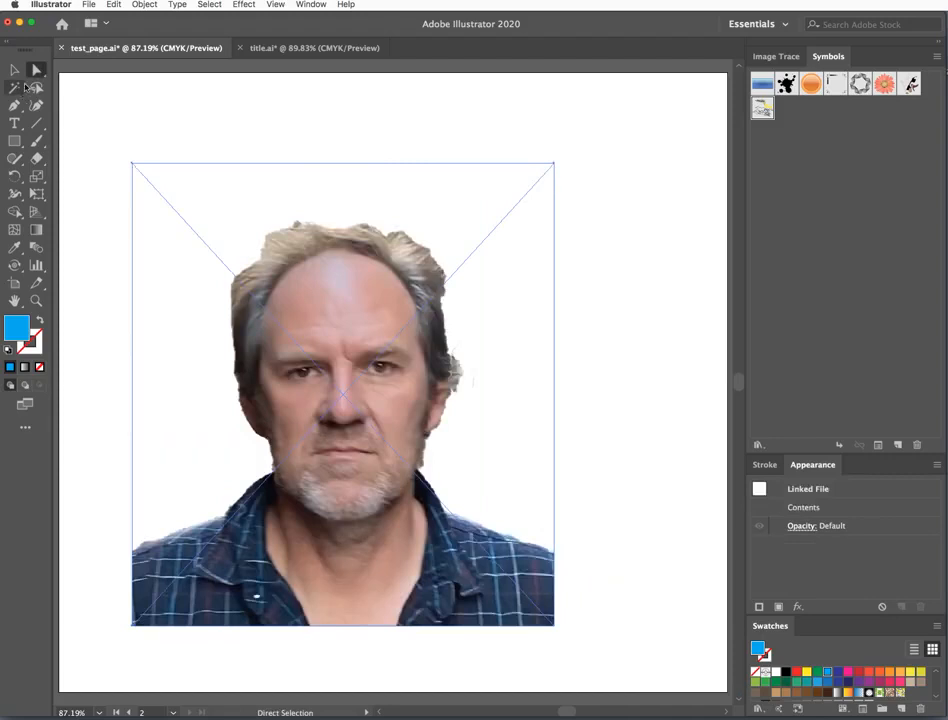
Center the placed photo on the artboard and trace it with the Auto-Color preset, raising the number of colors to 73.
left_click(776, 58)
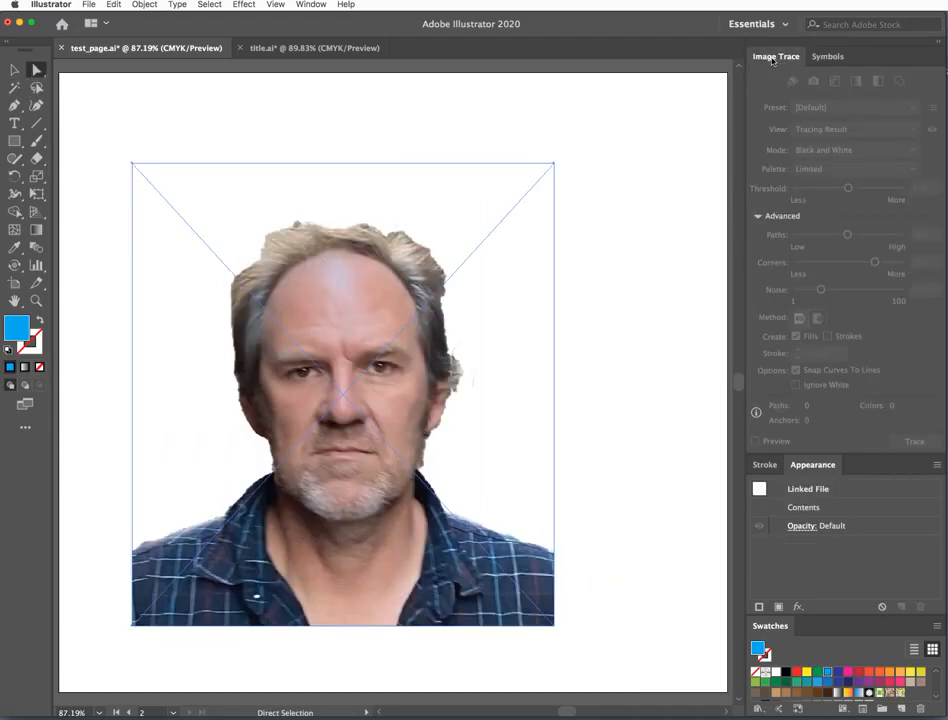
left_click(14, 69)
left_click_drag(380, 297, 421, 289)
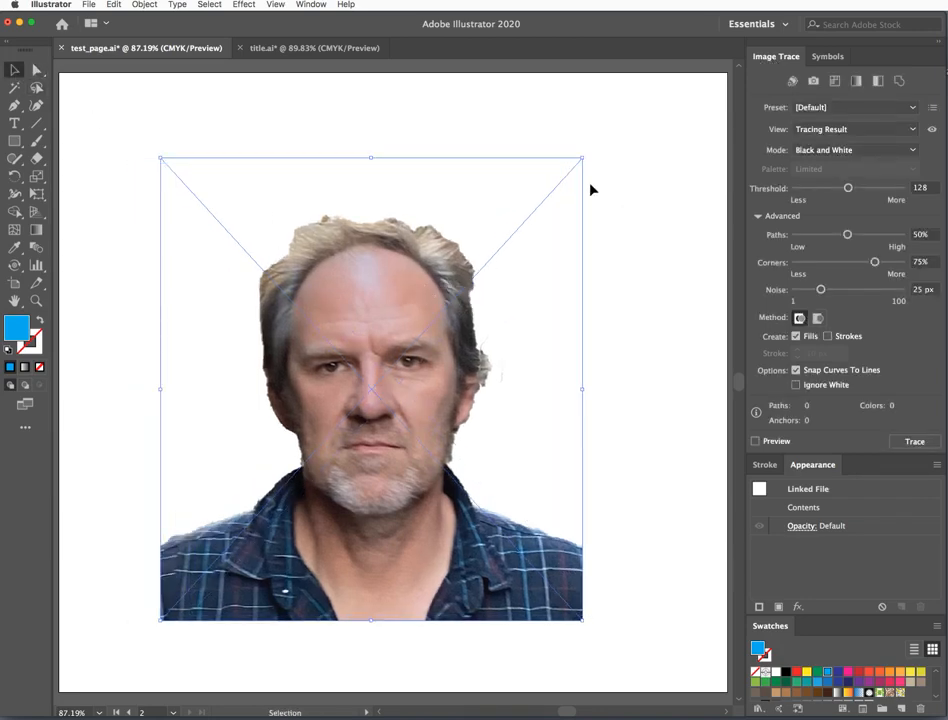
left_click(791, 81)
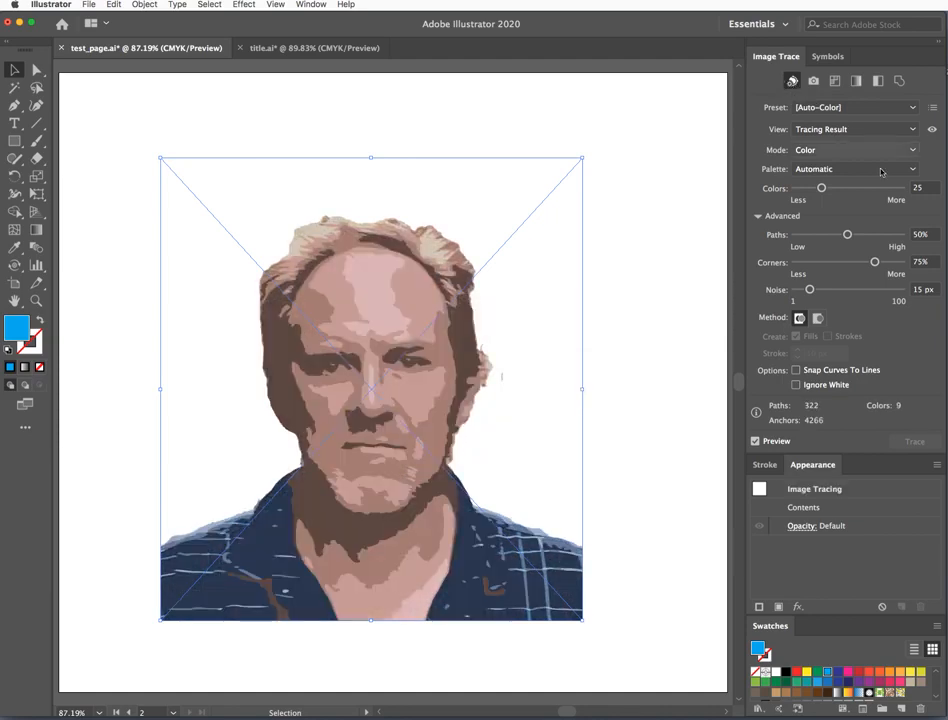
left_click_drag(822, 190, 873, 193)
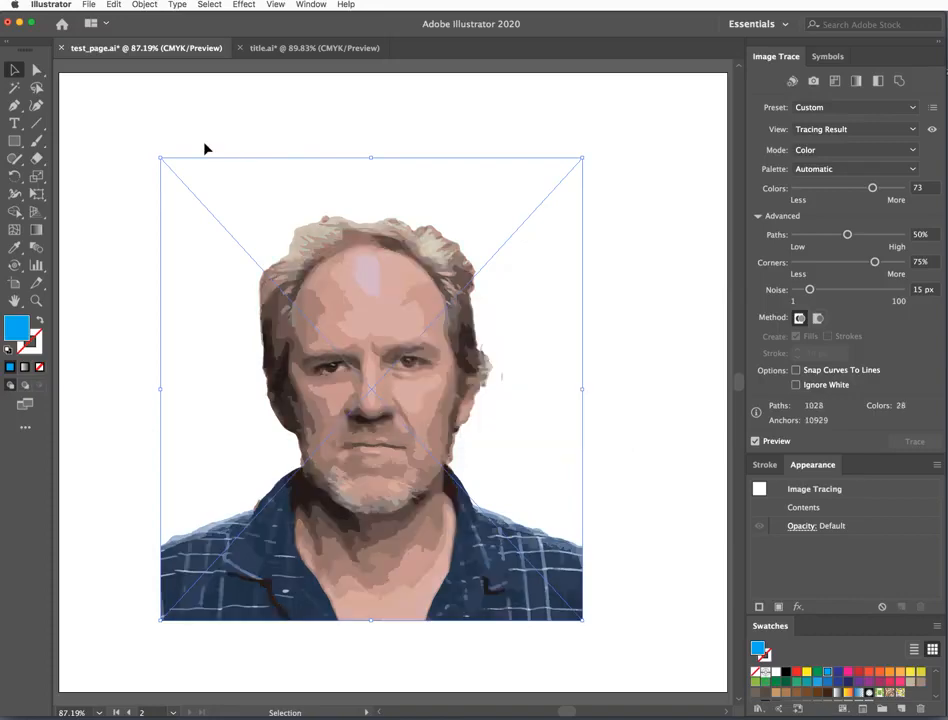
Expand the traced portrait into vector paths and ungroup them.
left_click(144, 4)
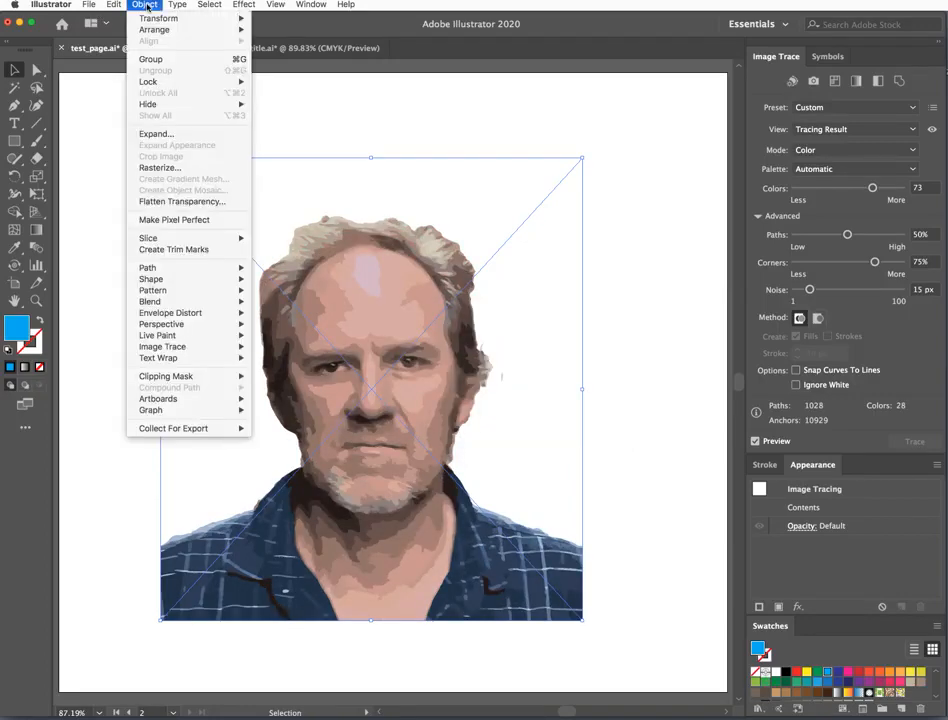
left_click(145, 133)
left_click(648, 434)
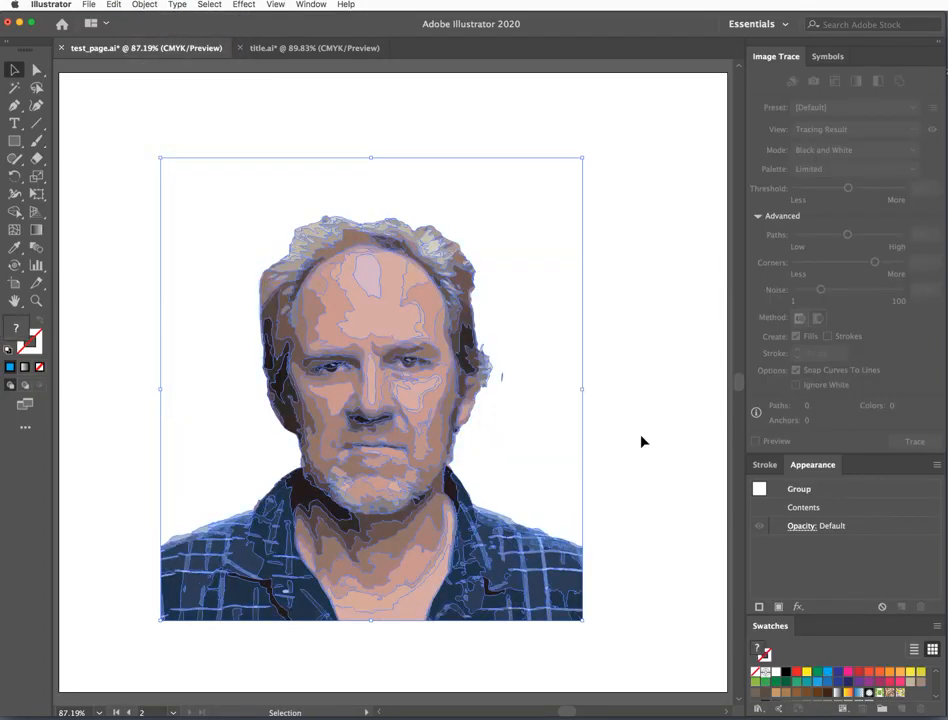
left_click(143, 5)
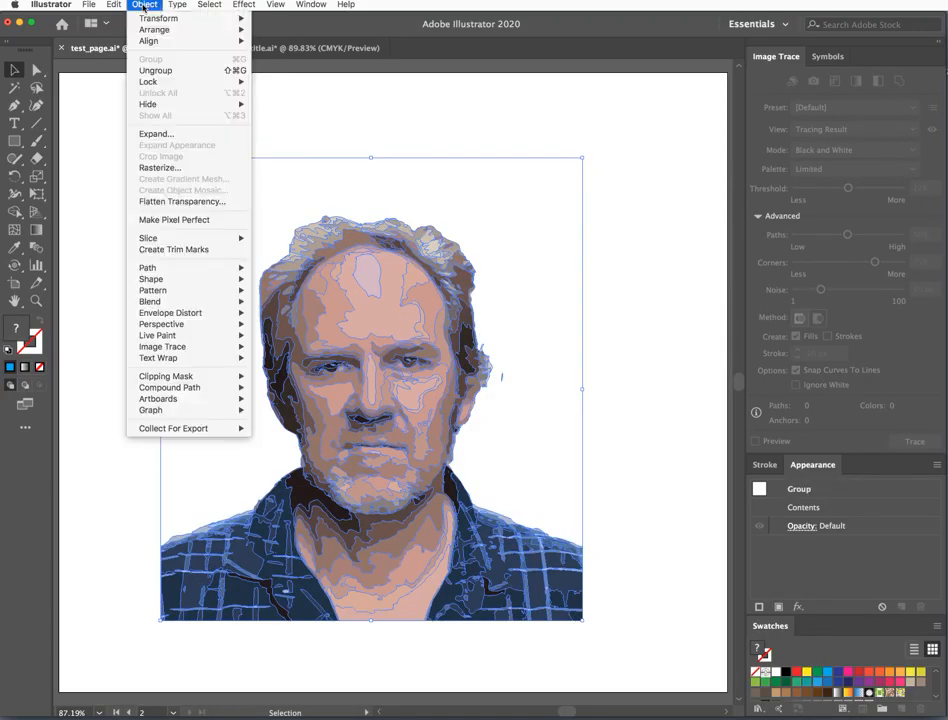
left_click(116, 70)
left_click(143, 5)
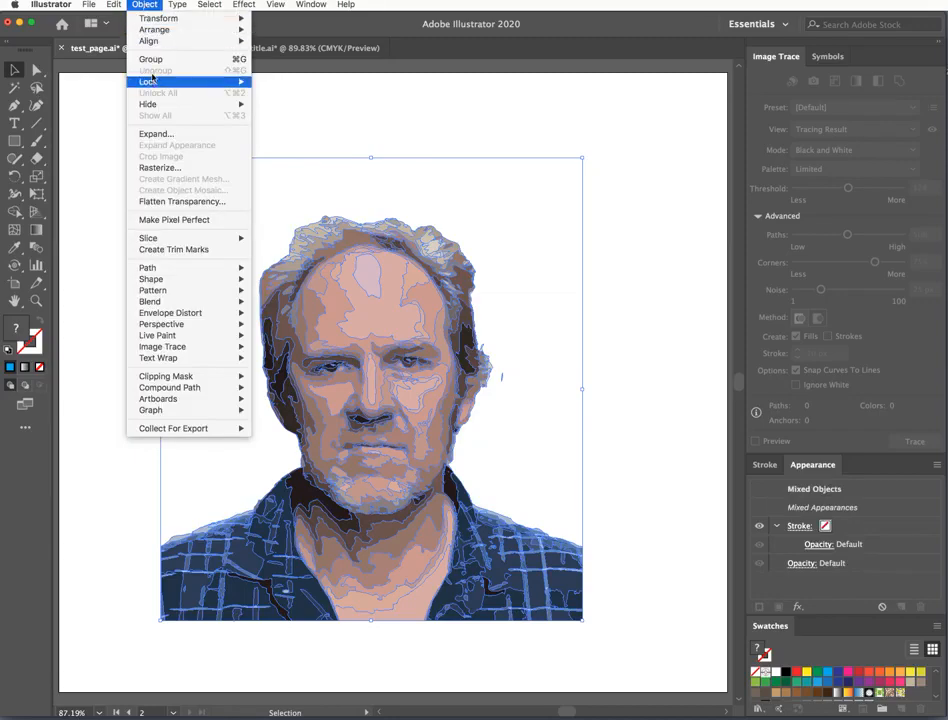
mouse_move(152, 81)
left_click(320, 106)
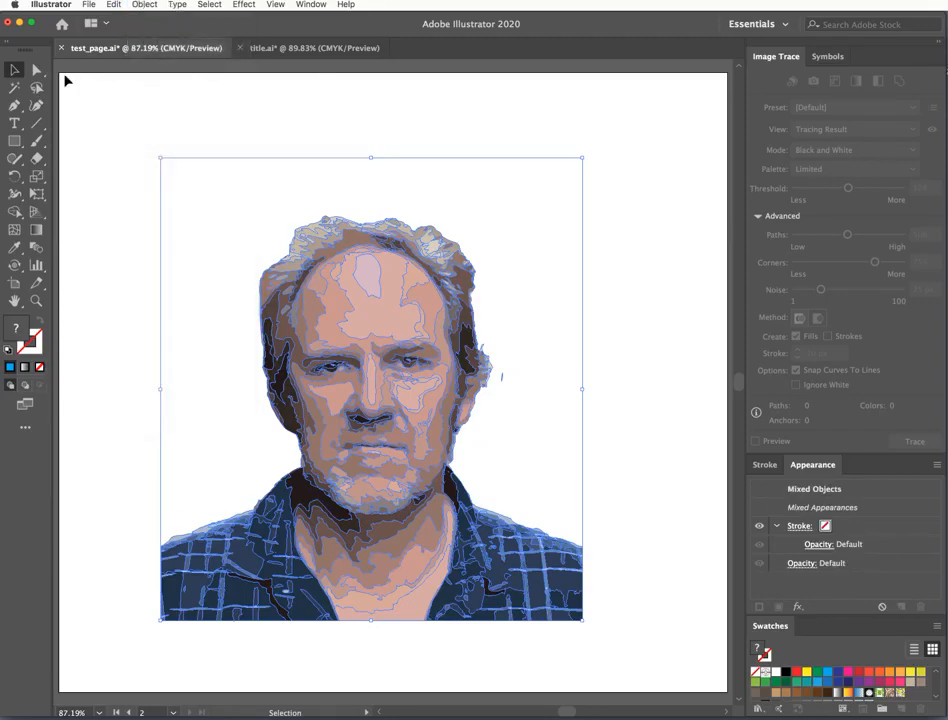
Remove the fill from all portrait paths and give them a black stroke.
key("a")
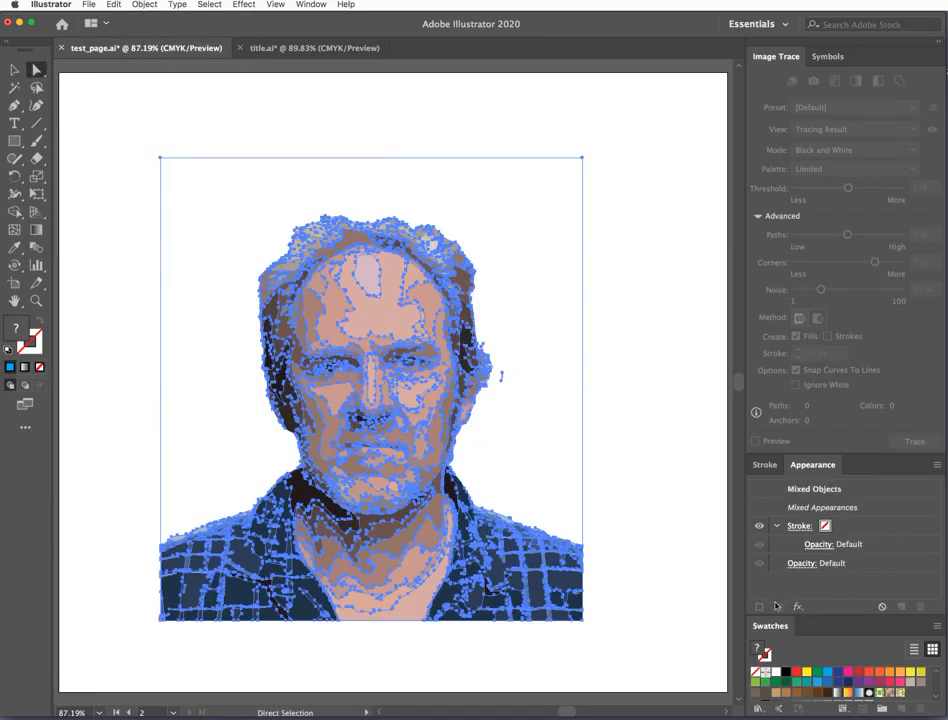
left_click(758, 668)
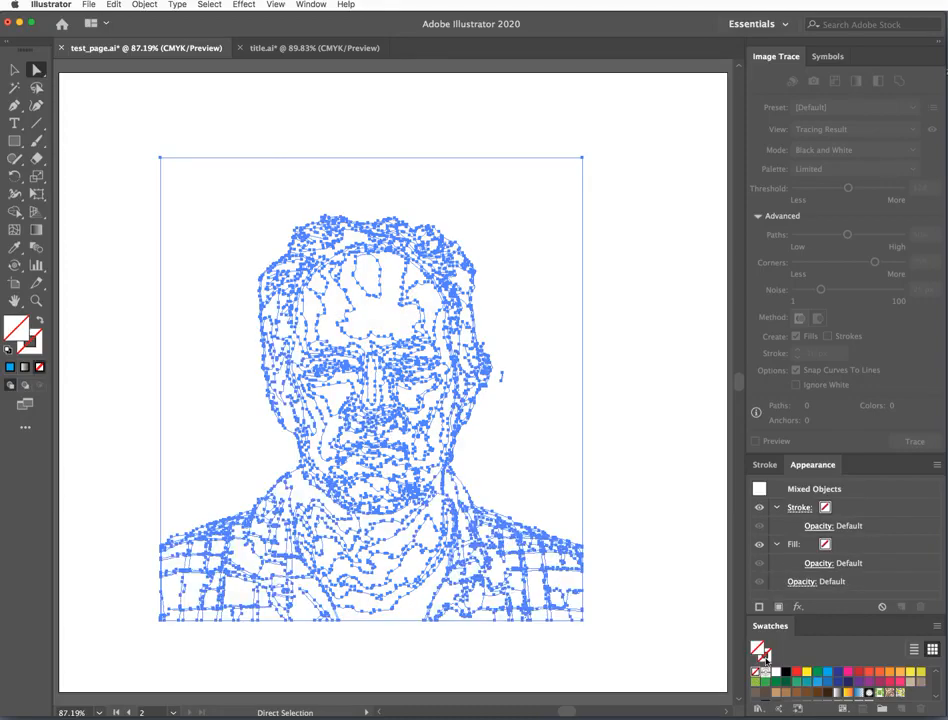
left_click(786, 672)
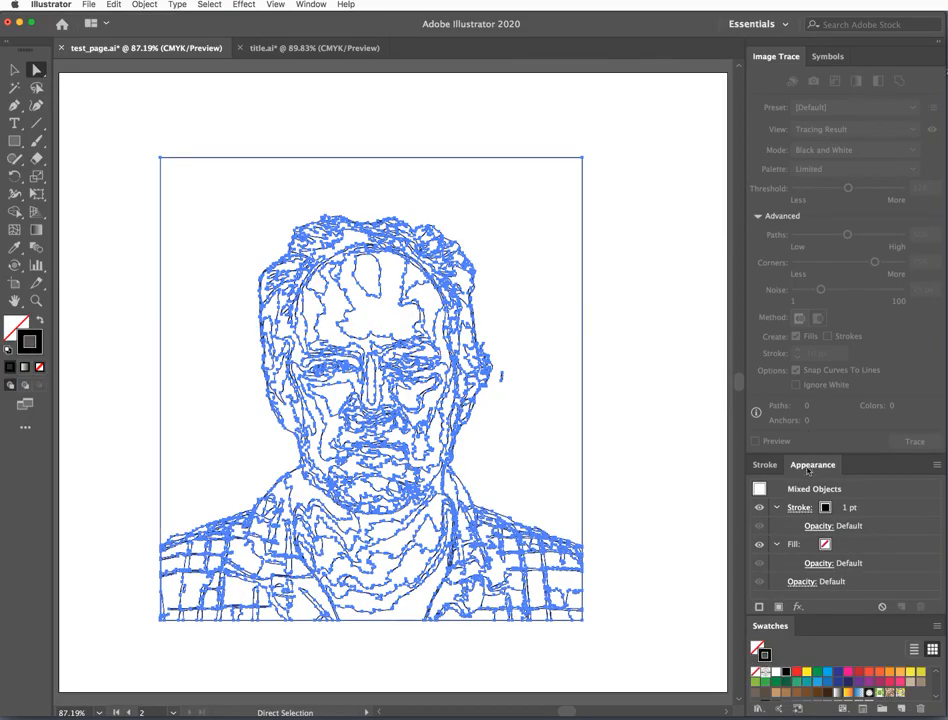
Set the stroke weight of all portrait paths to 0.1 pt.
left_click(772, 466)
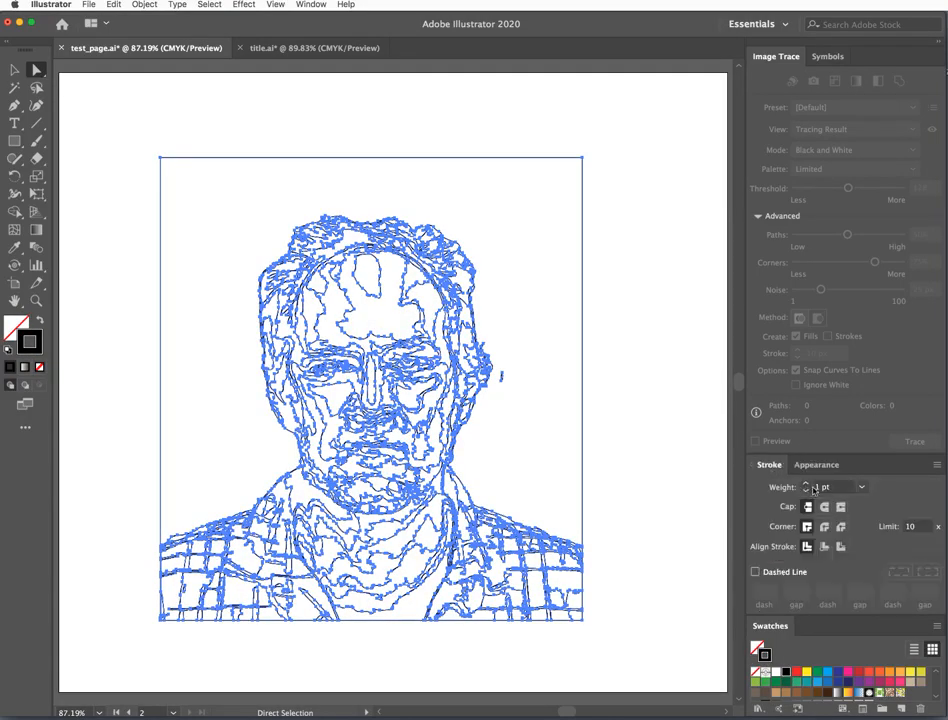
left_click(814, 488)
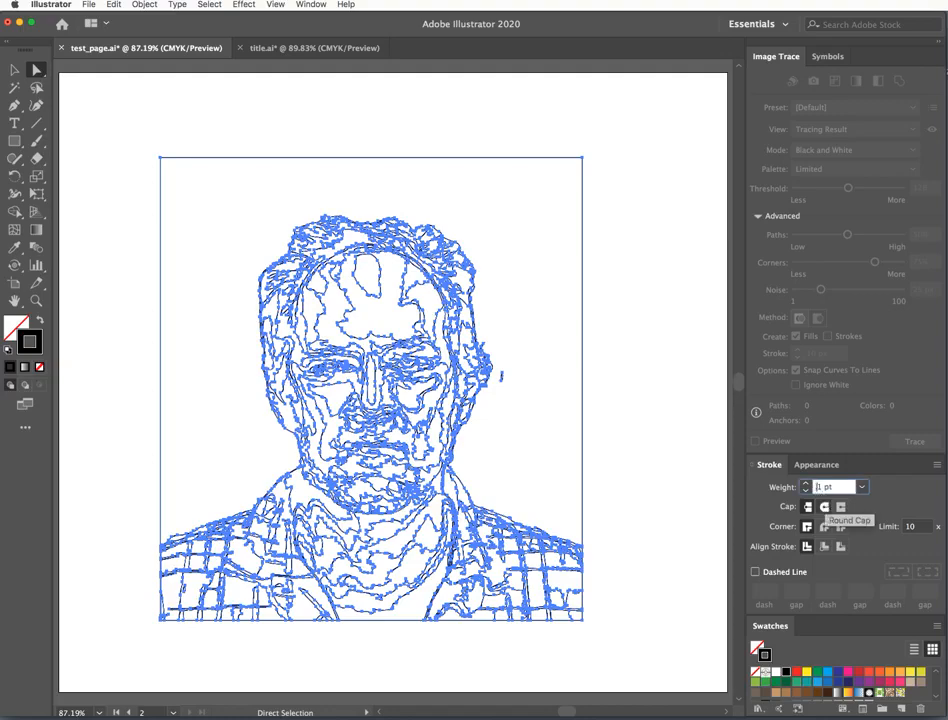
type(".")
key("Return")
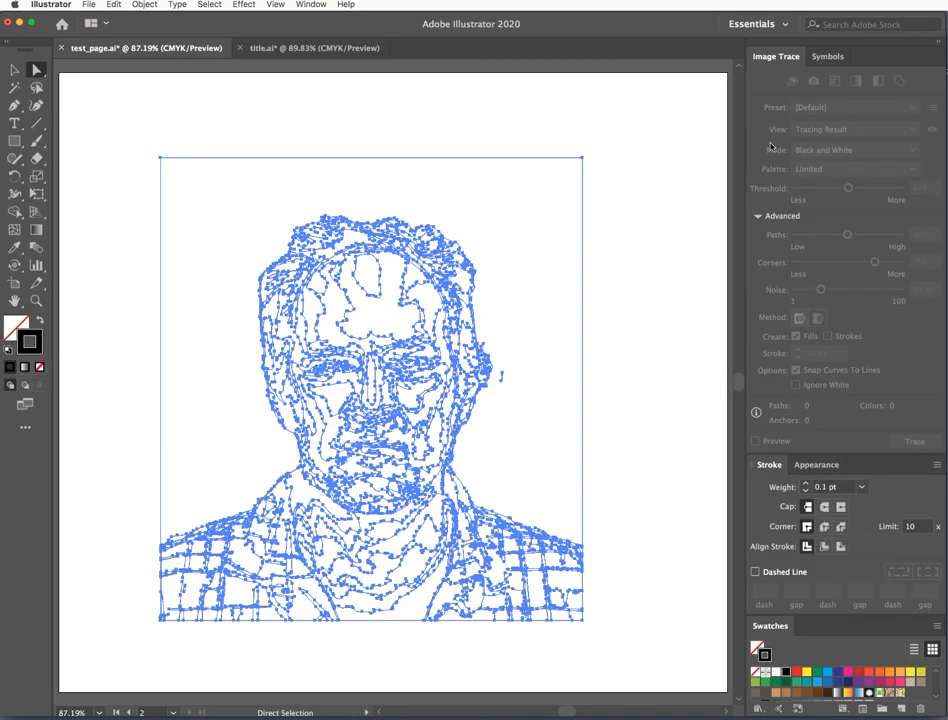
Directly select the background frame path around the portrait and delete it.
left_click(679, 156)
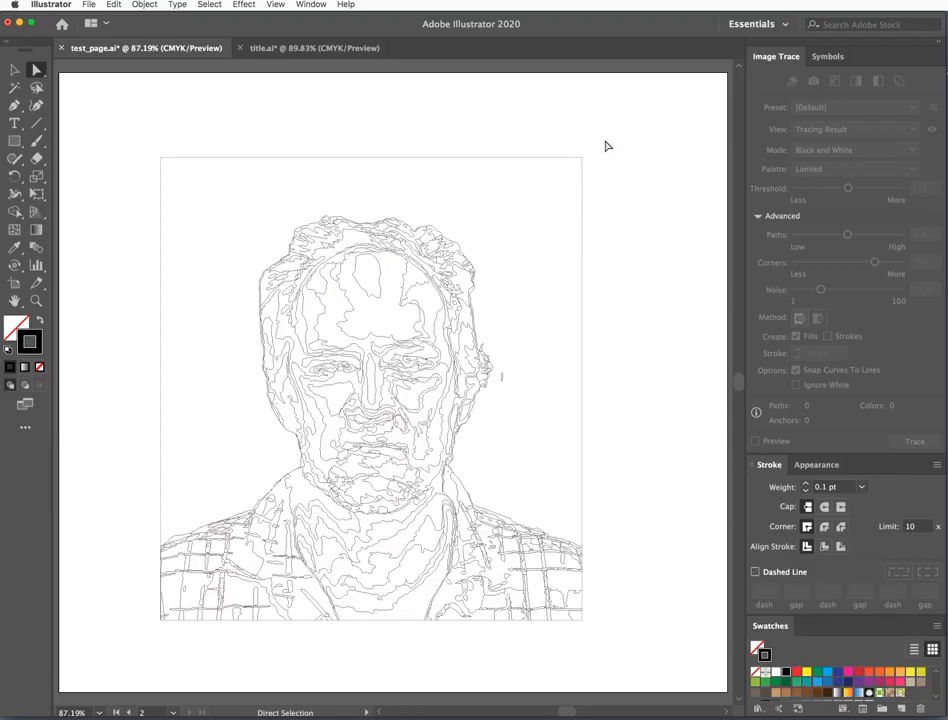
left_click_drag(605, 146, 558, 197)
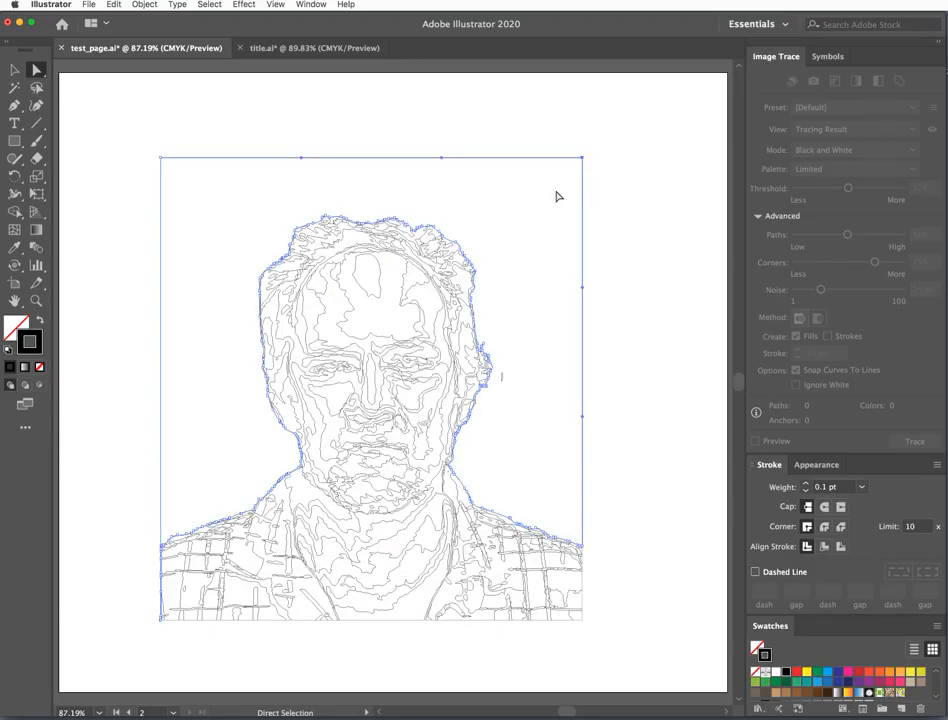
left_click(558, 197)
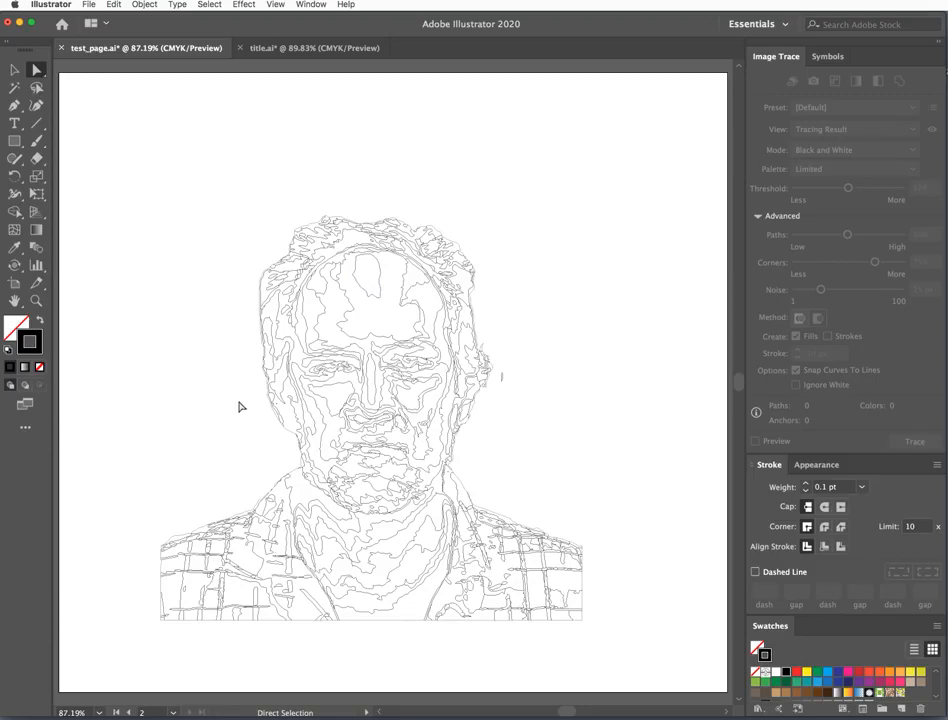
Distort the portrait outlines by directly selecting anchor points on the left jaw and right ear area and moving them toward the face's center.
left_click_drag(239, 406, 315, 463)
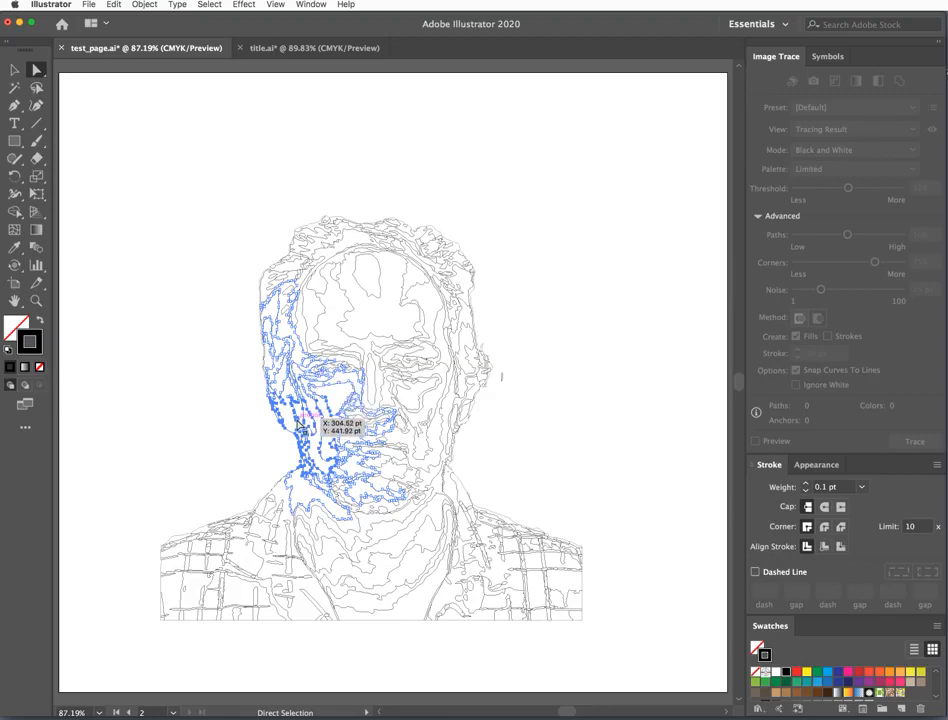
left_click_drag(300, 420, 370, 332)
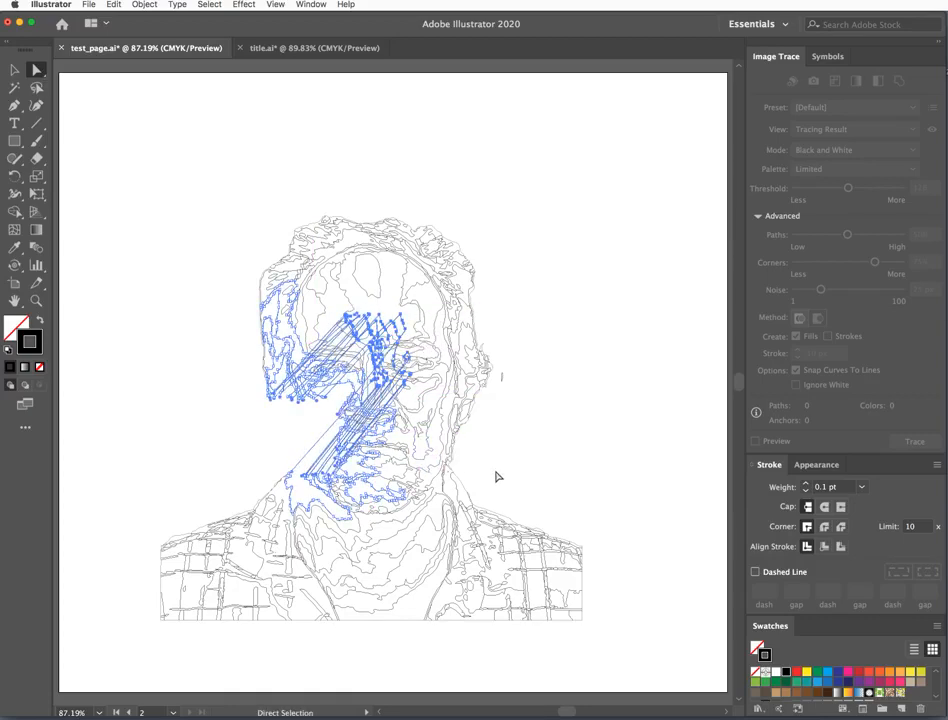
left_click(424, 472)
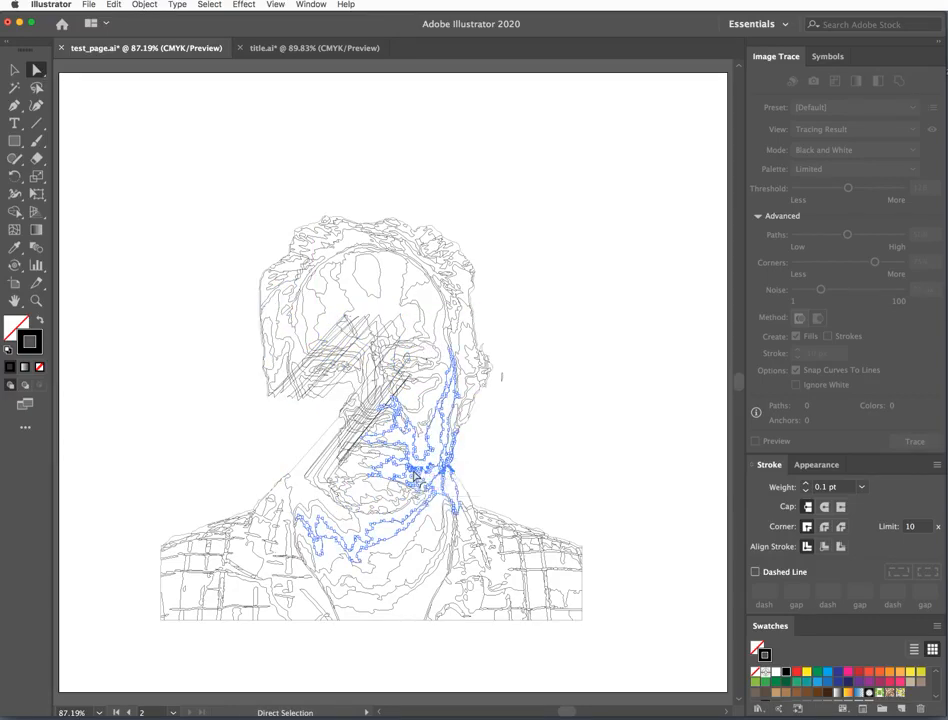
left_click_drag(415, 472, 396, 440)
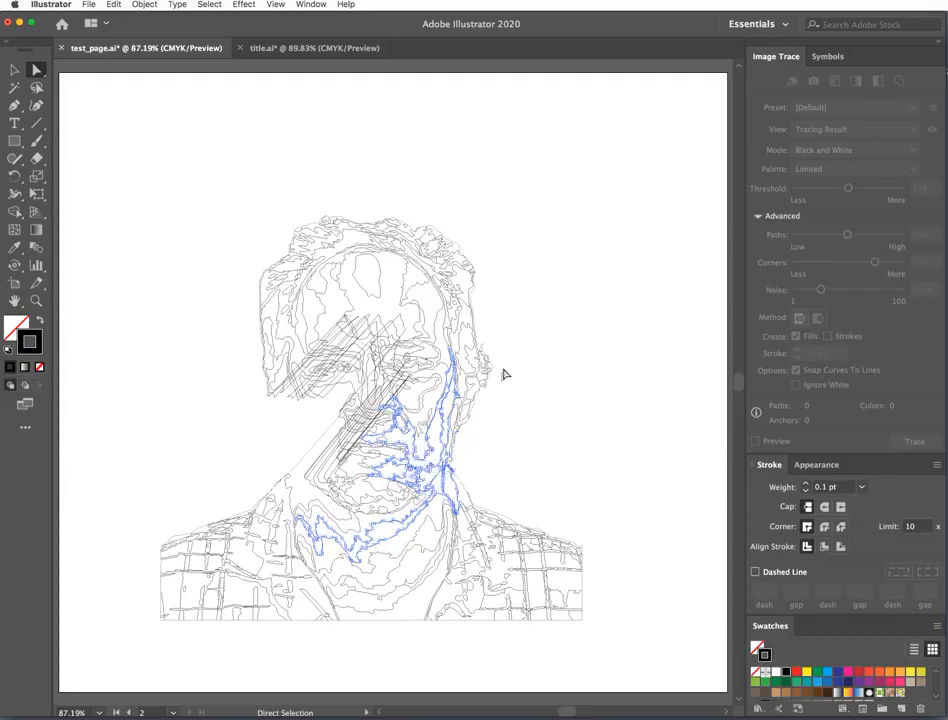
left_click_drag(500, 342, 389, 382)
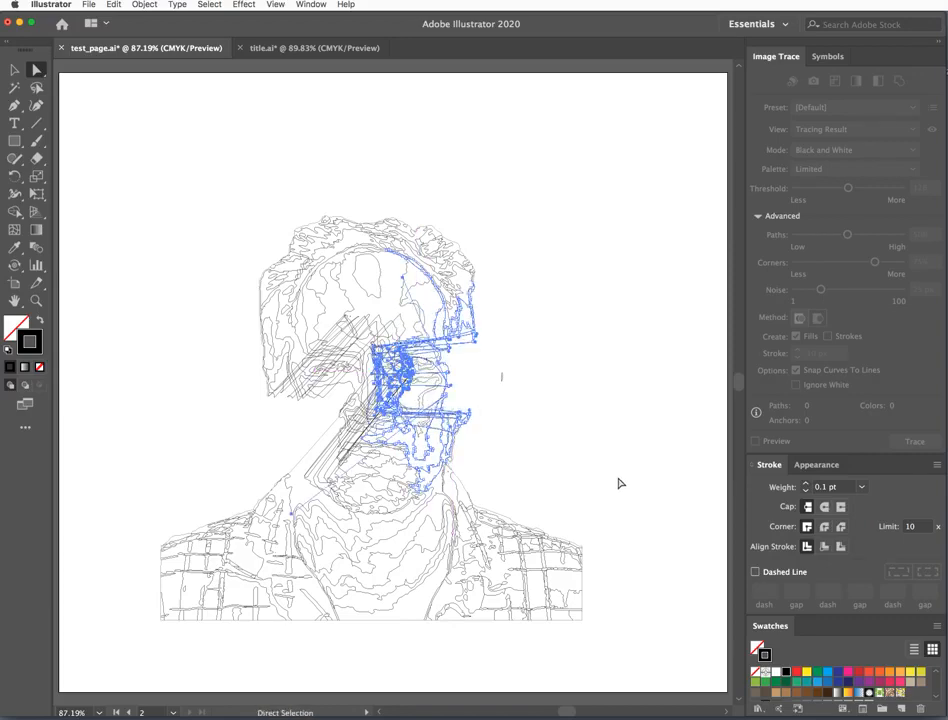
left_click(618, 481)
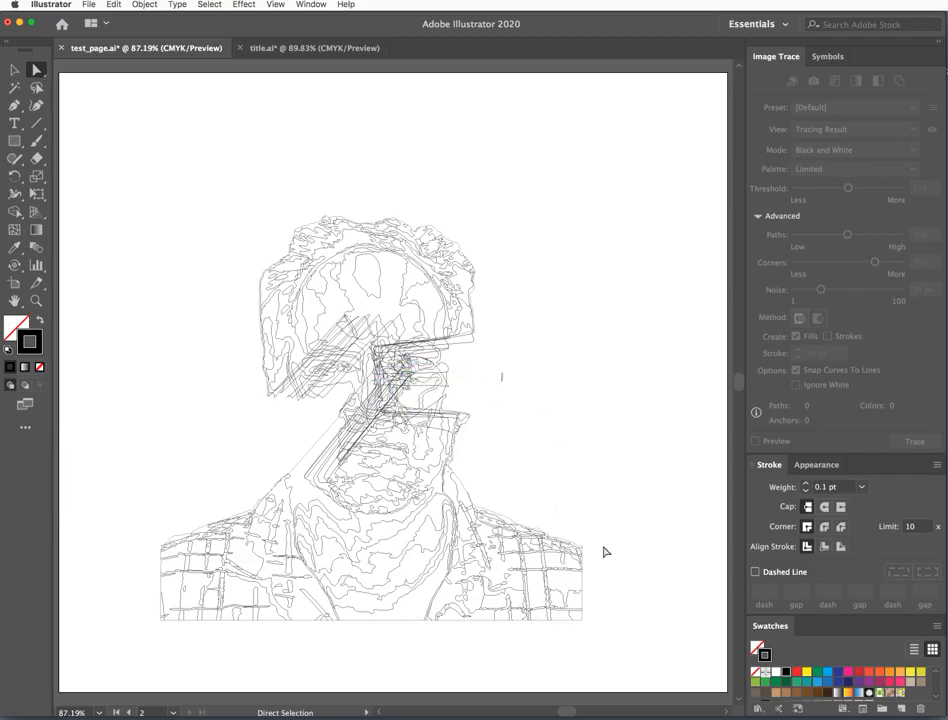
Directly select a neck contour and the left forehead contour, and configure the blend spacing to 100 specified steps.
left_click(391, 542)
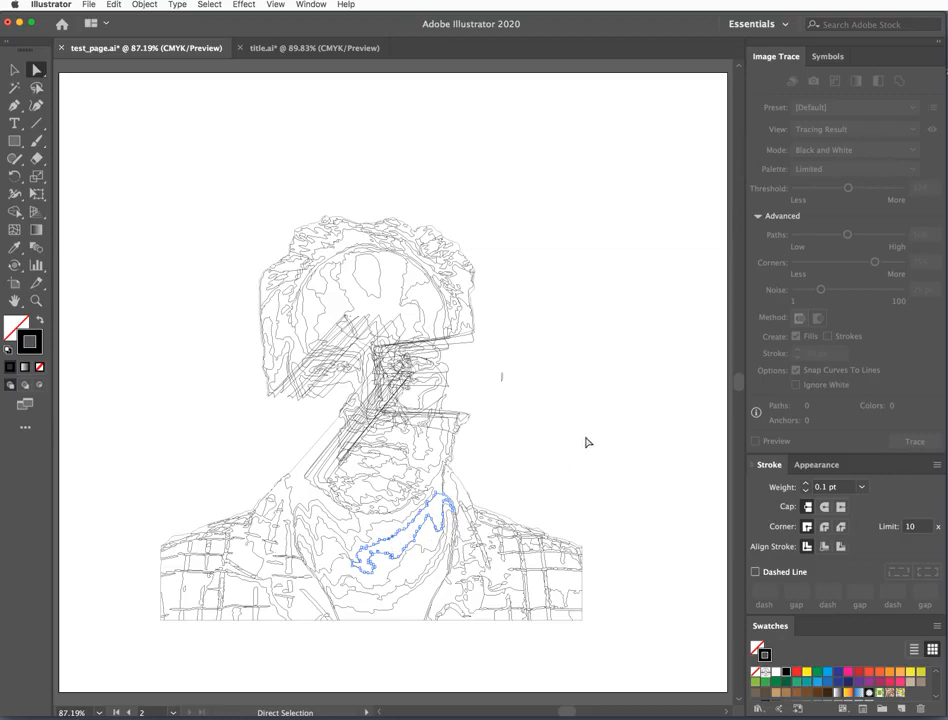
left_click(578, 433)
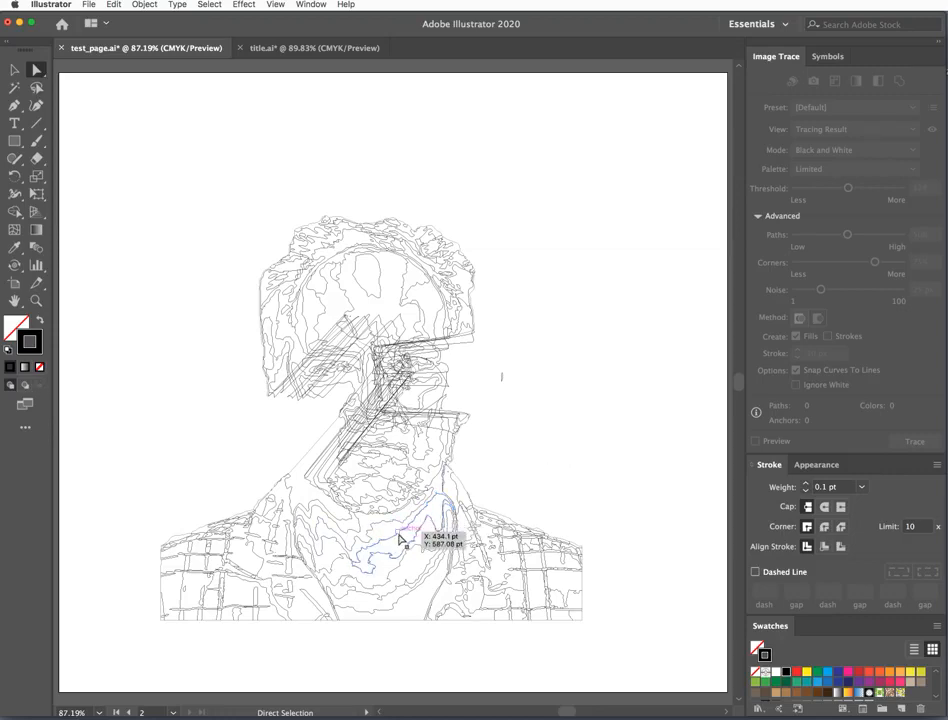
left_click(398, 538)
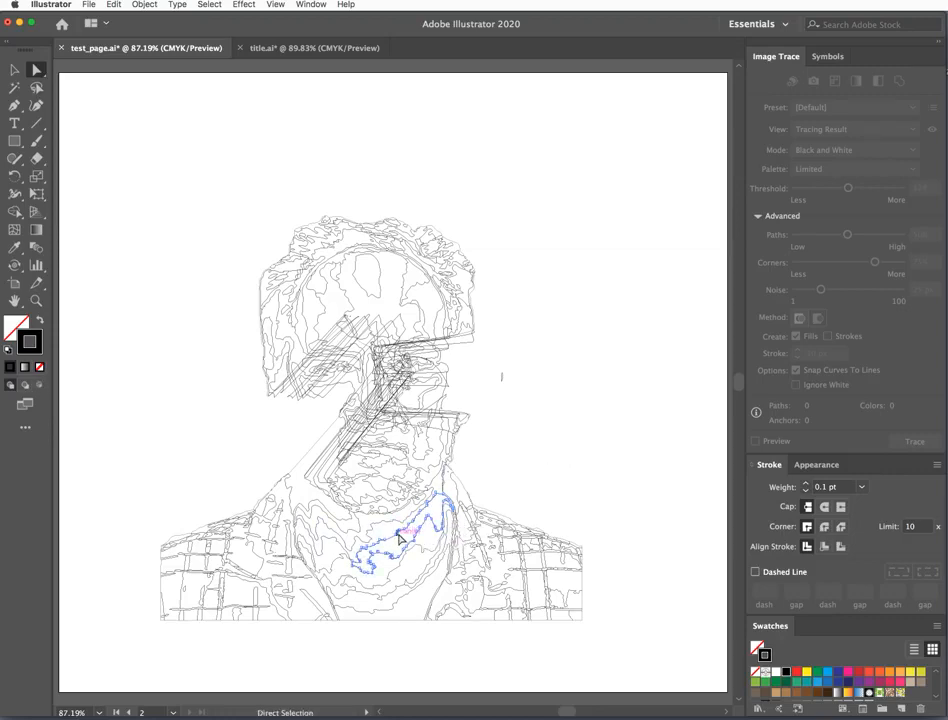
left_click(307, 321, "shift")
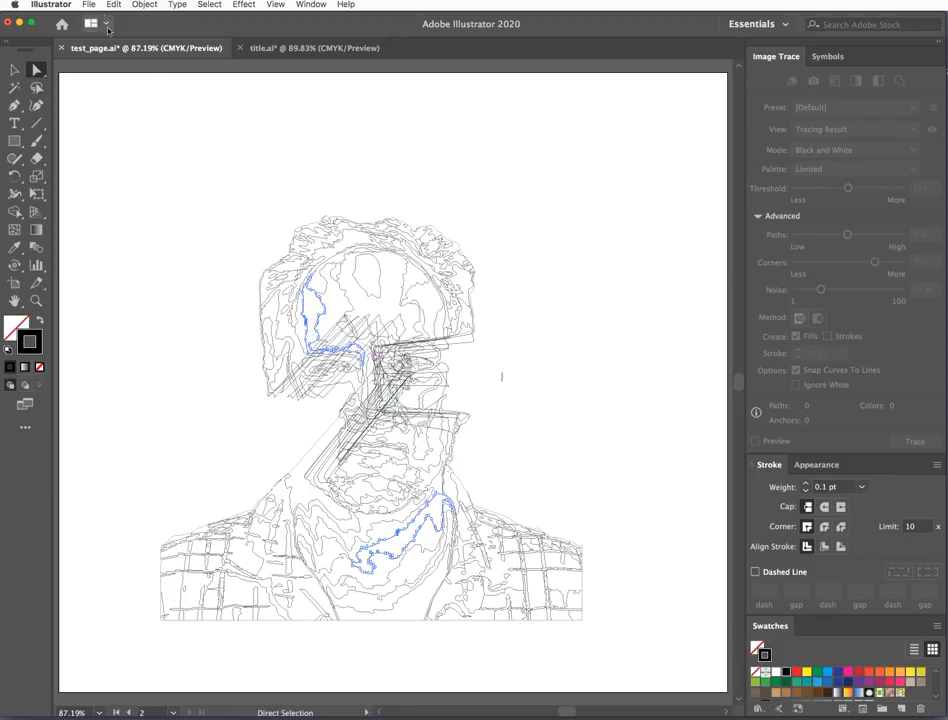
left_click(145, 6)
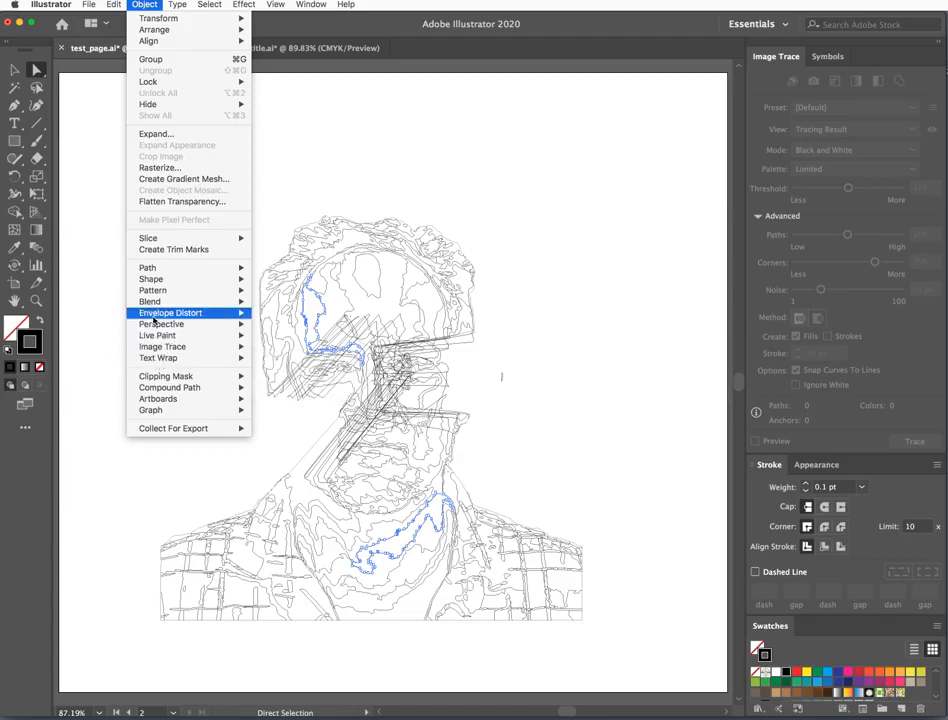
mouse_move(157, 302)
left_click(303, 331)
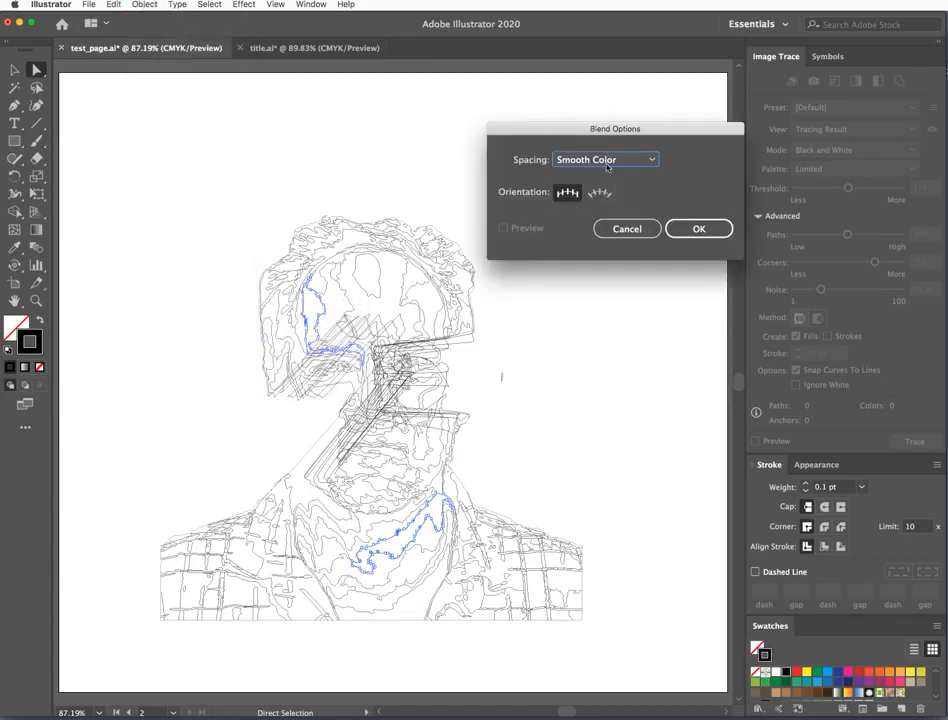
left_click(610, 162)
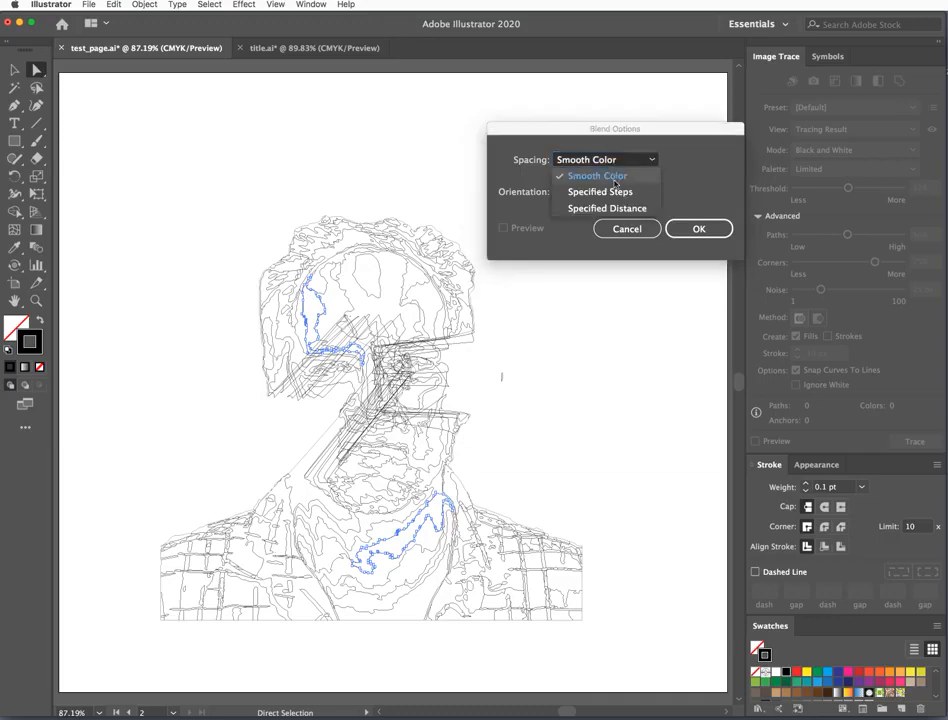
left_click(600, 192)
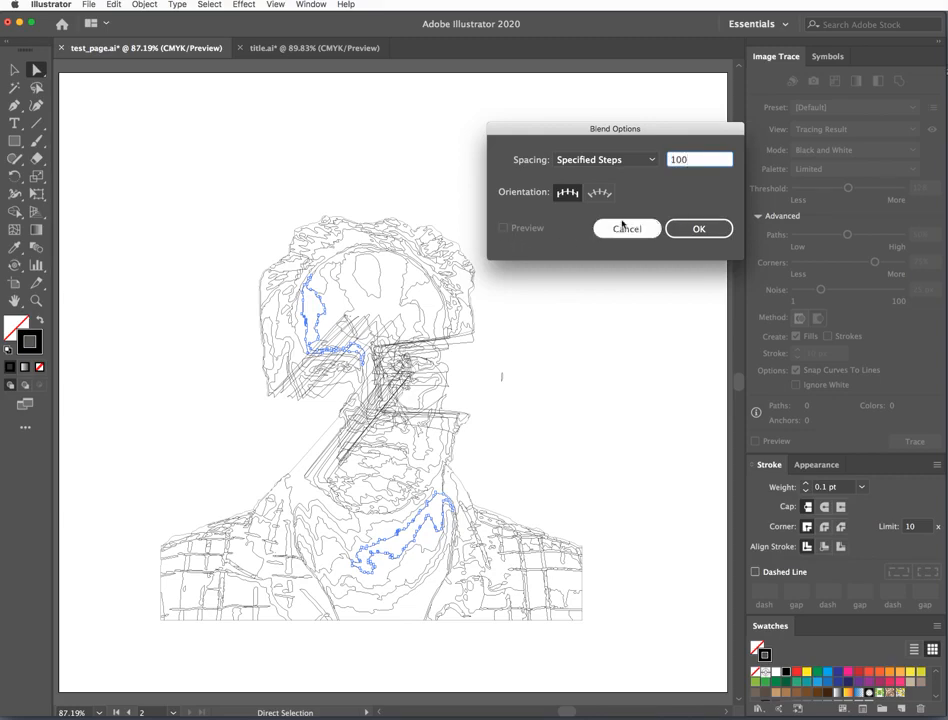
left_click(684, 235)
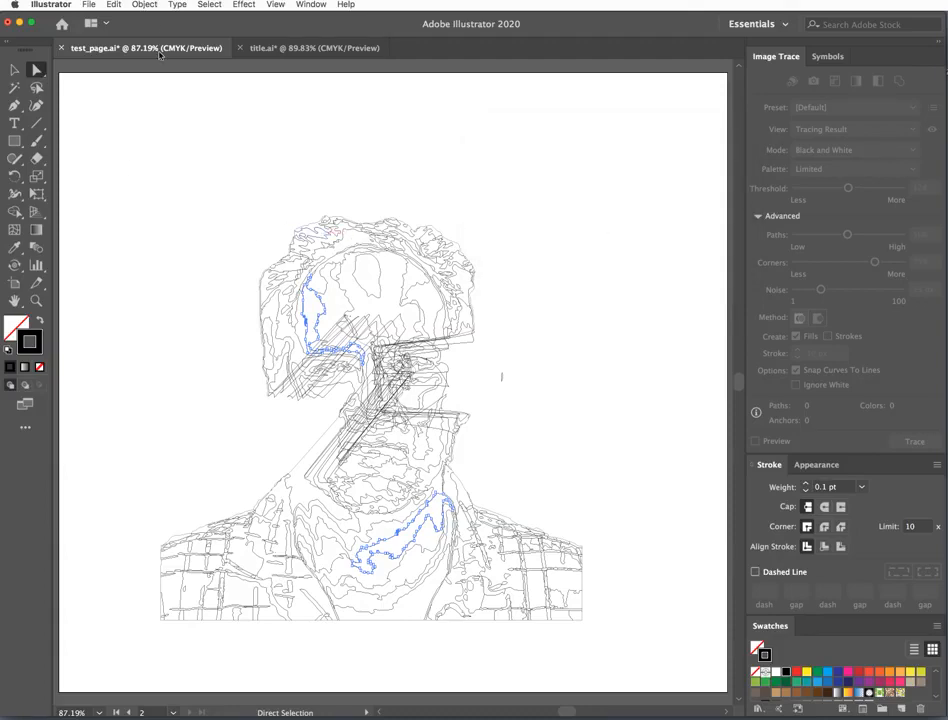
Create a blend between the selected neck and left forehead contours, and deselect it.
left_click(143, 4)
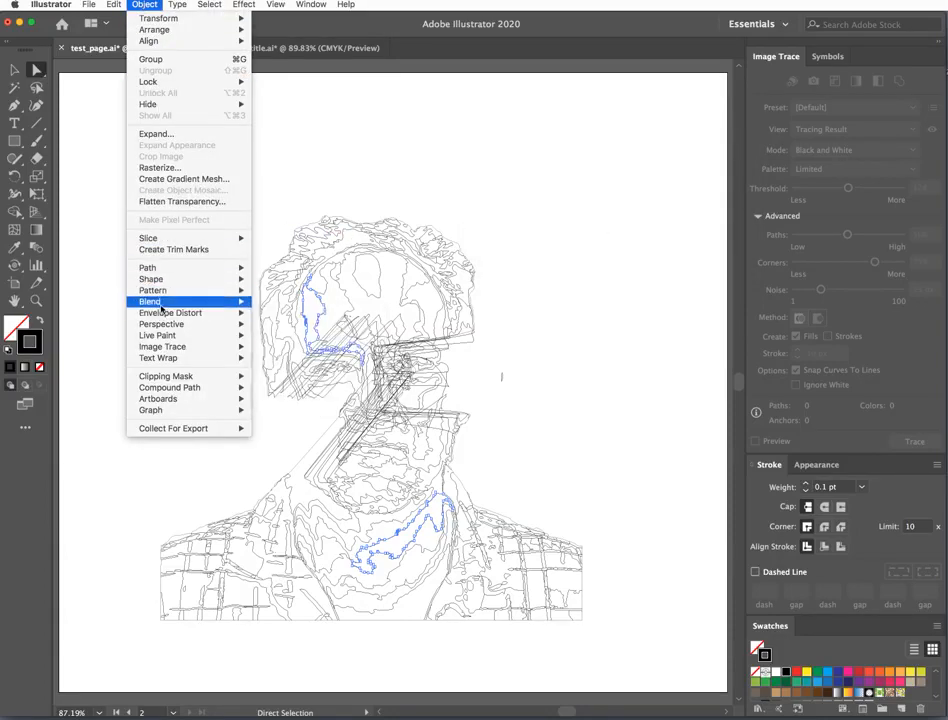
left_click(273, 302)
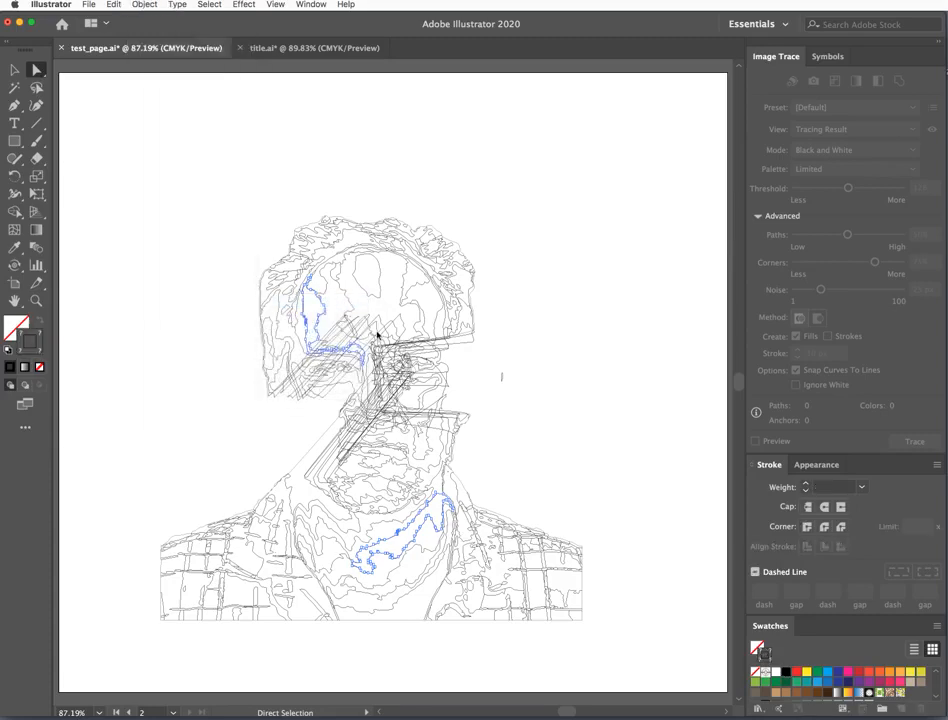
left_click(640, 382)
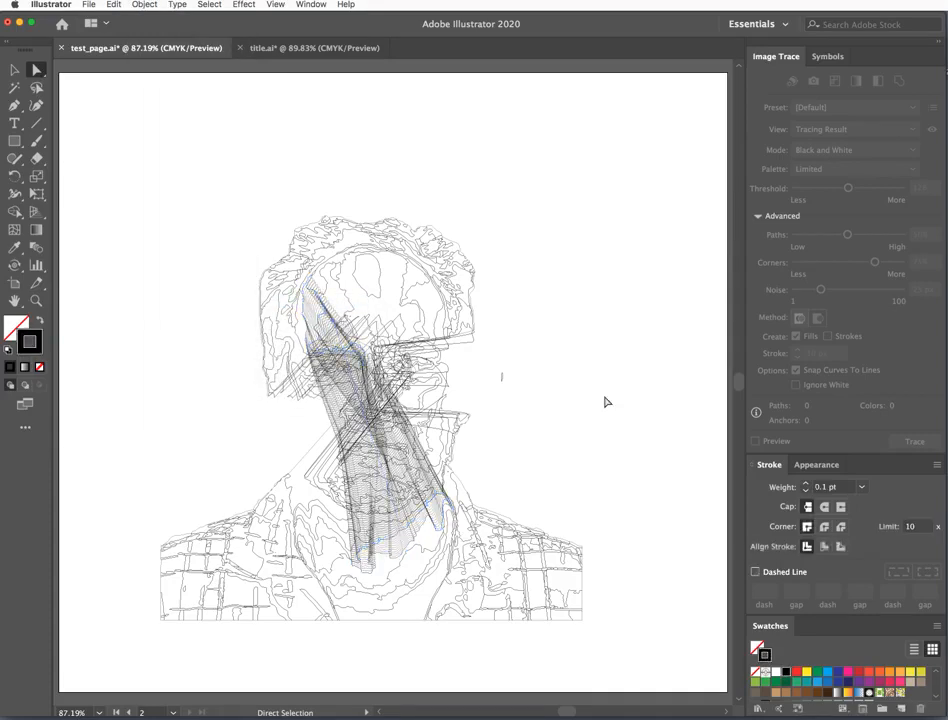
left_click(37, 301)
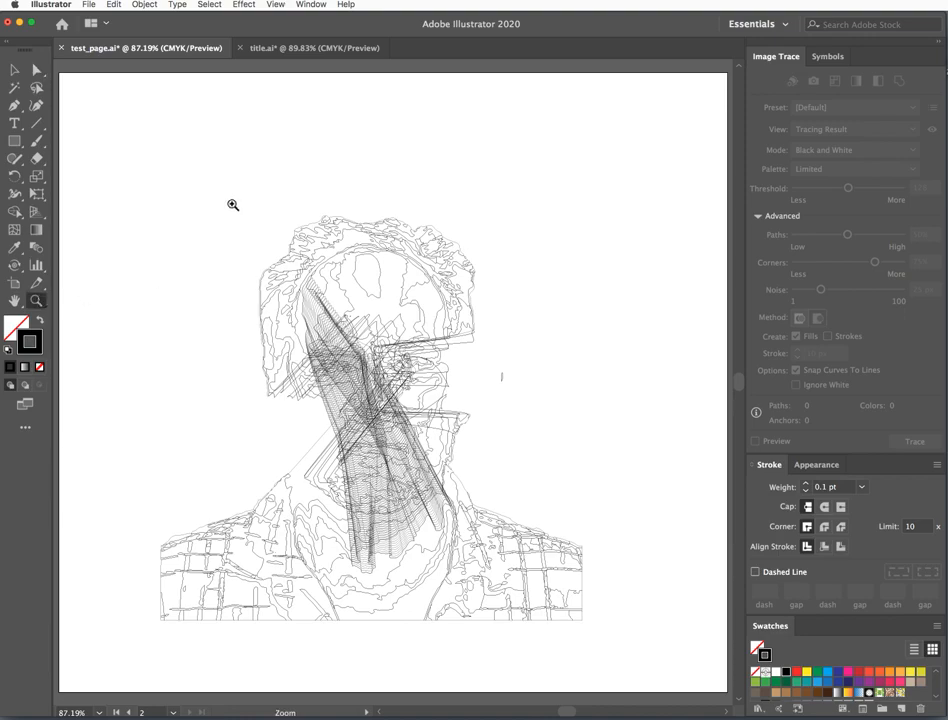
left_click_drag(233, 205, 533, 575)
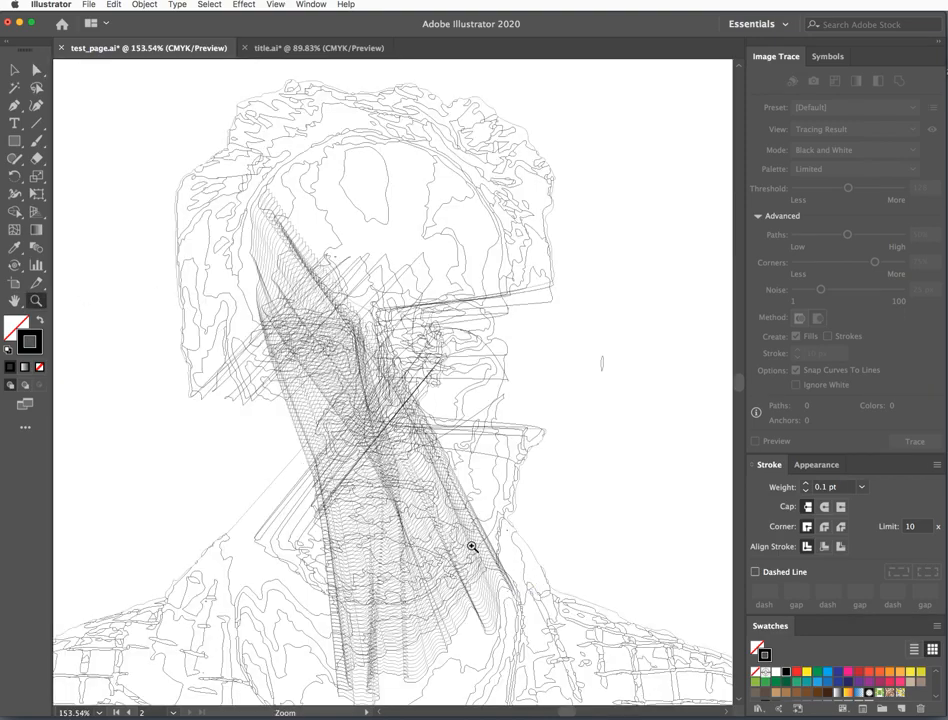
key("space")
left_click_drag(609, 516, 635, 451)
left_click(36, 70)
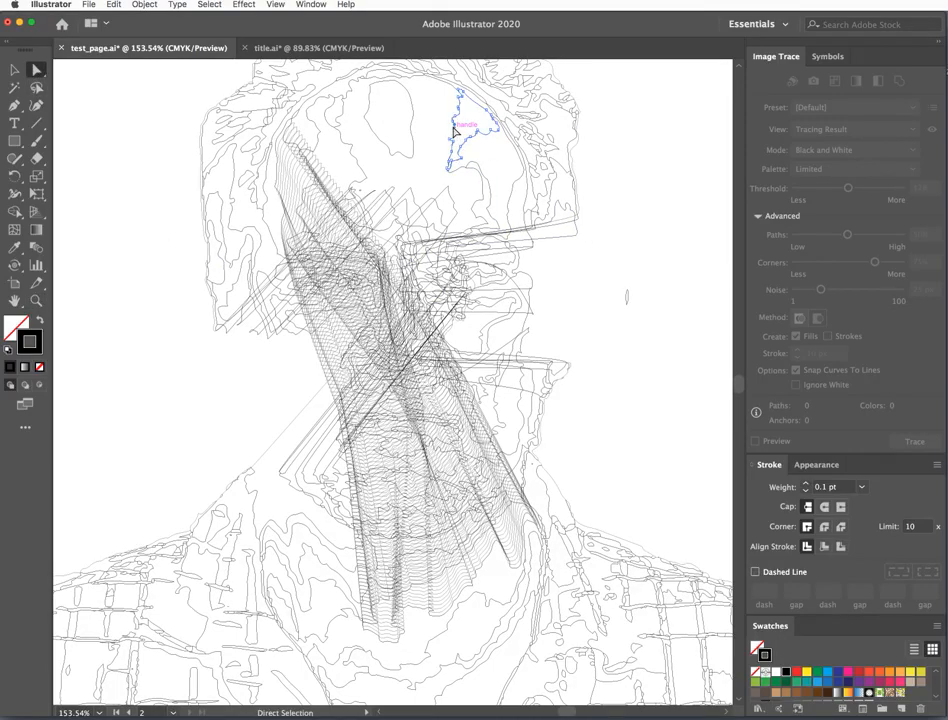
left_click(454, 129)
right_click(274, 444)
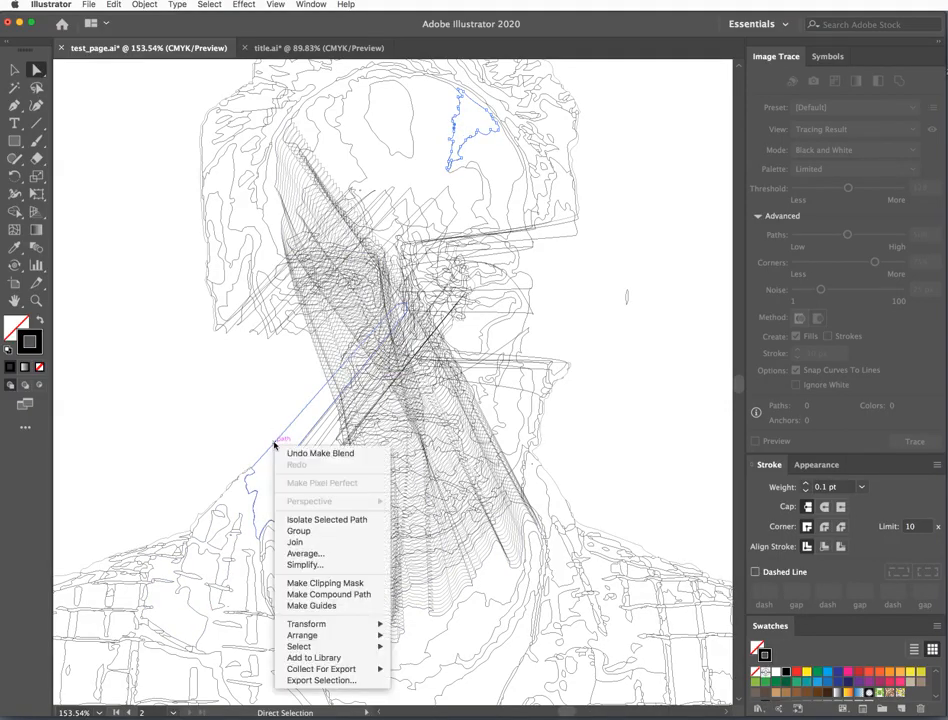
right_click(345, 322)
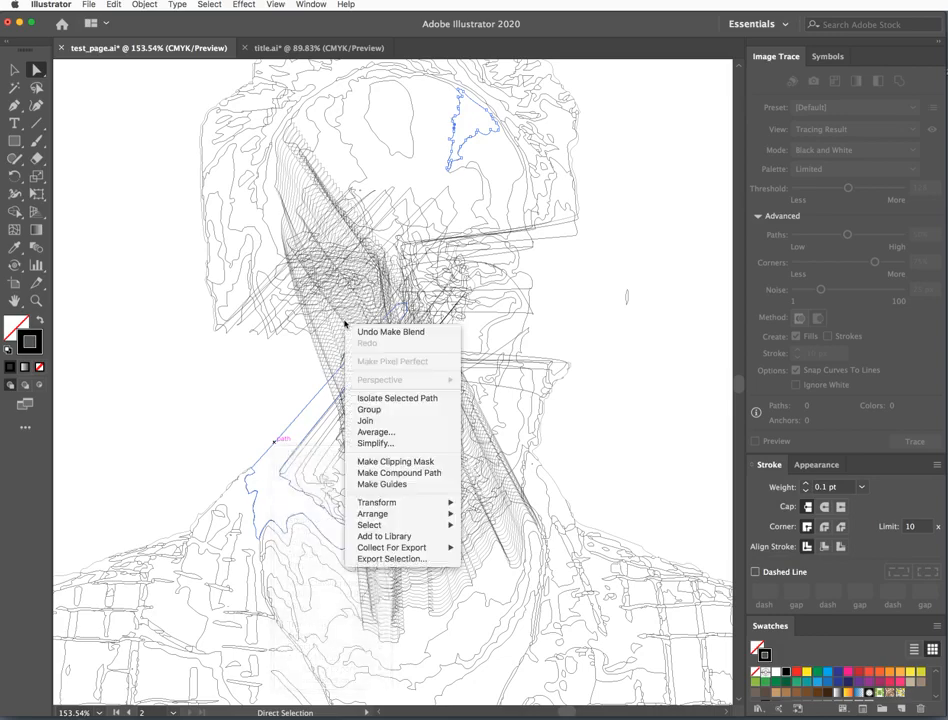
left_click(335, 341)
left_click(334, 345)
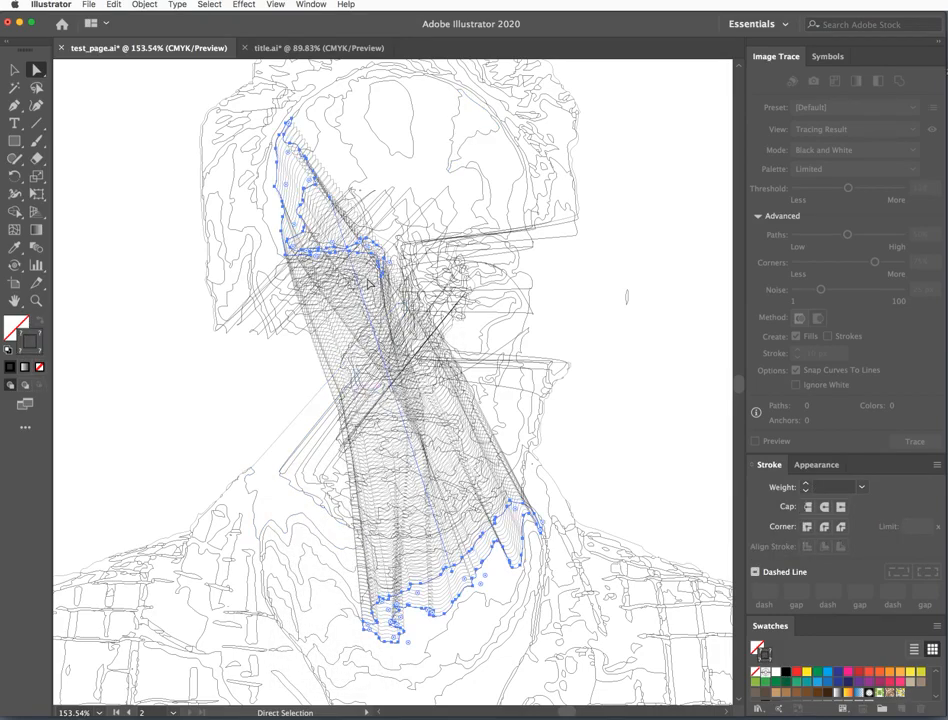
right_click(452, 125)
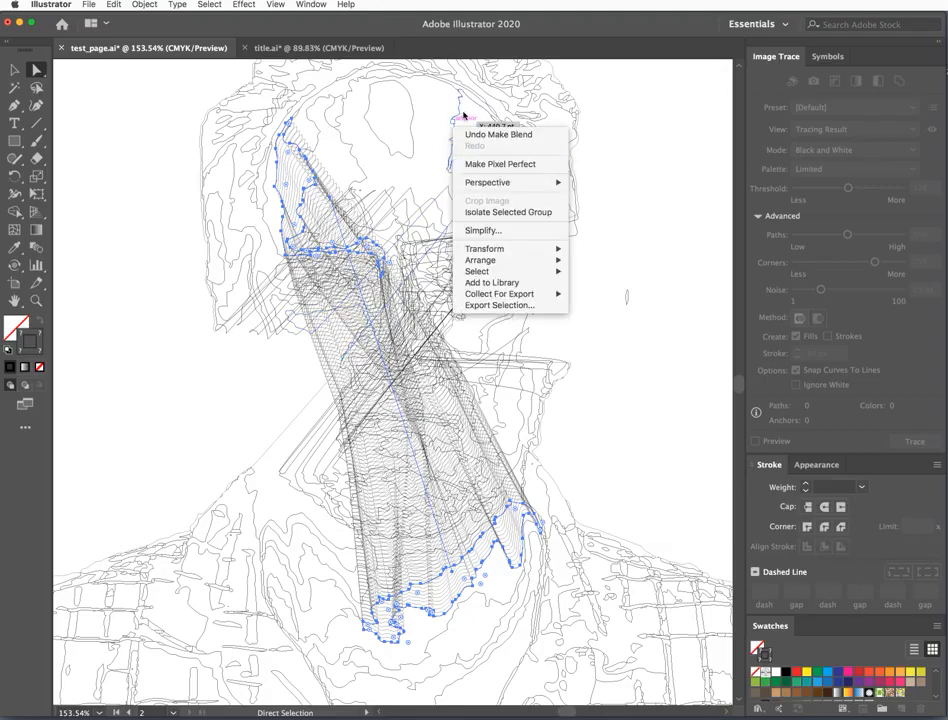
left_click(462, 108)
left_click(461, 110)
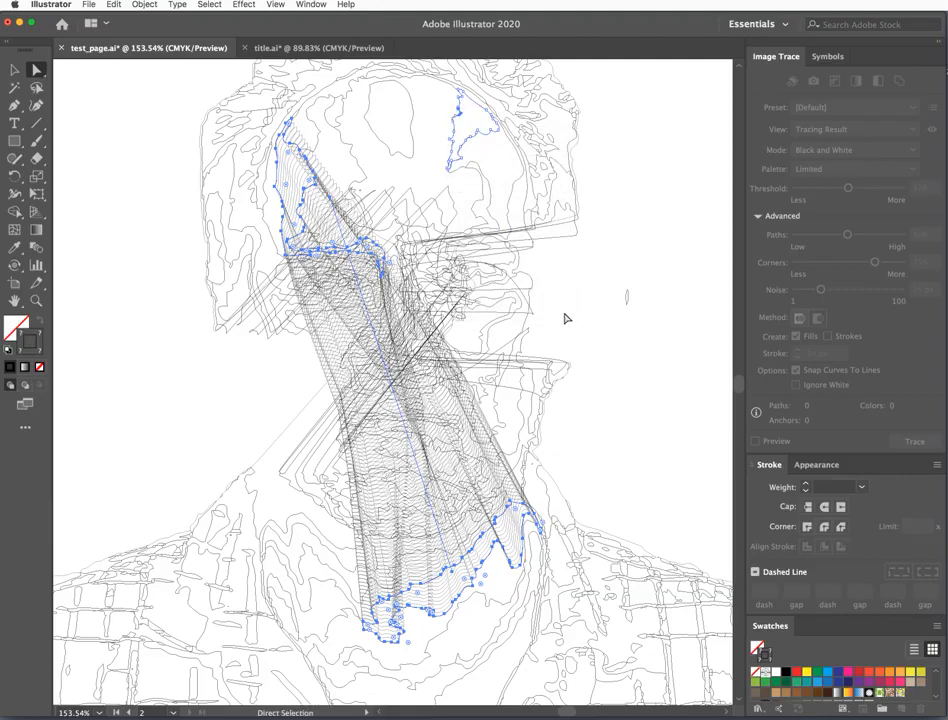
Give the jagged contour on the right side of the forehead a pink stroke and the neck-to-forehead blend a green stroke.
left_click(449, 144)
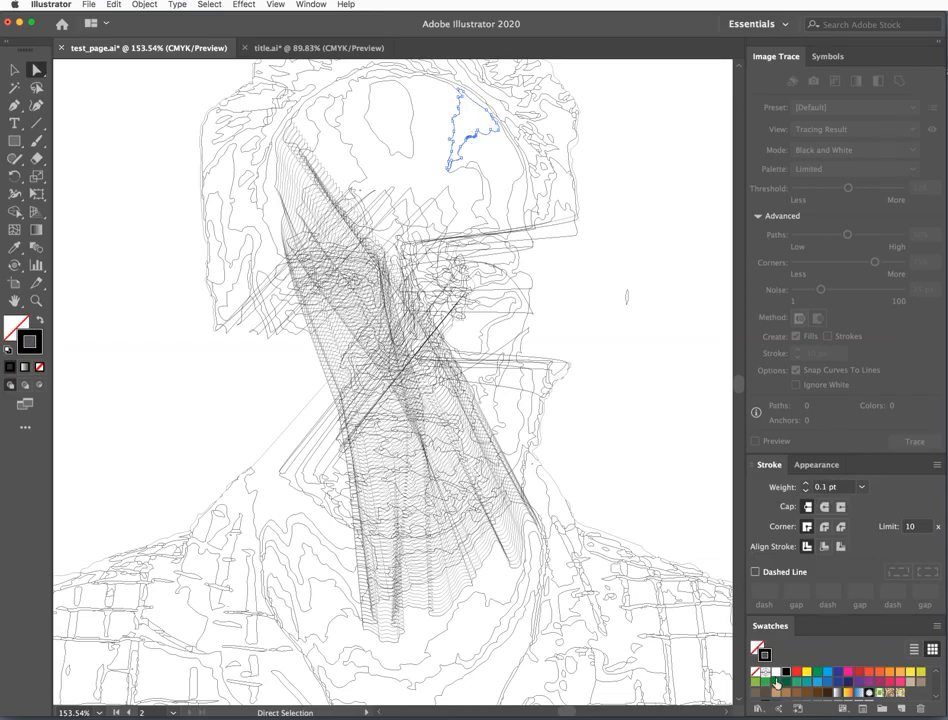
left_click(847, 672)
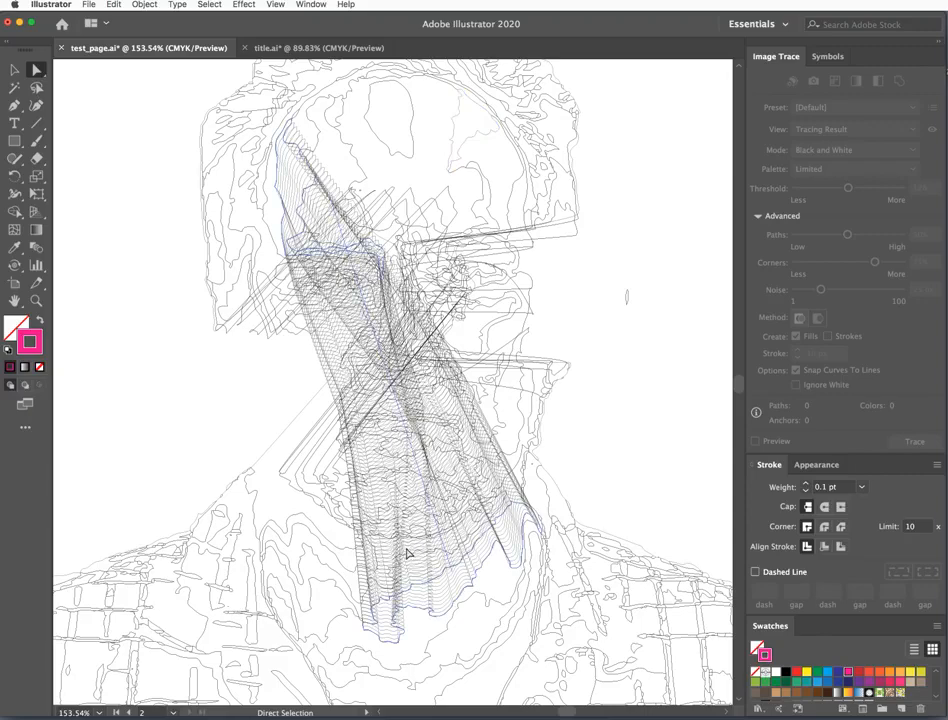
left_click(367, 455)
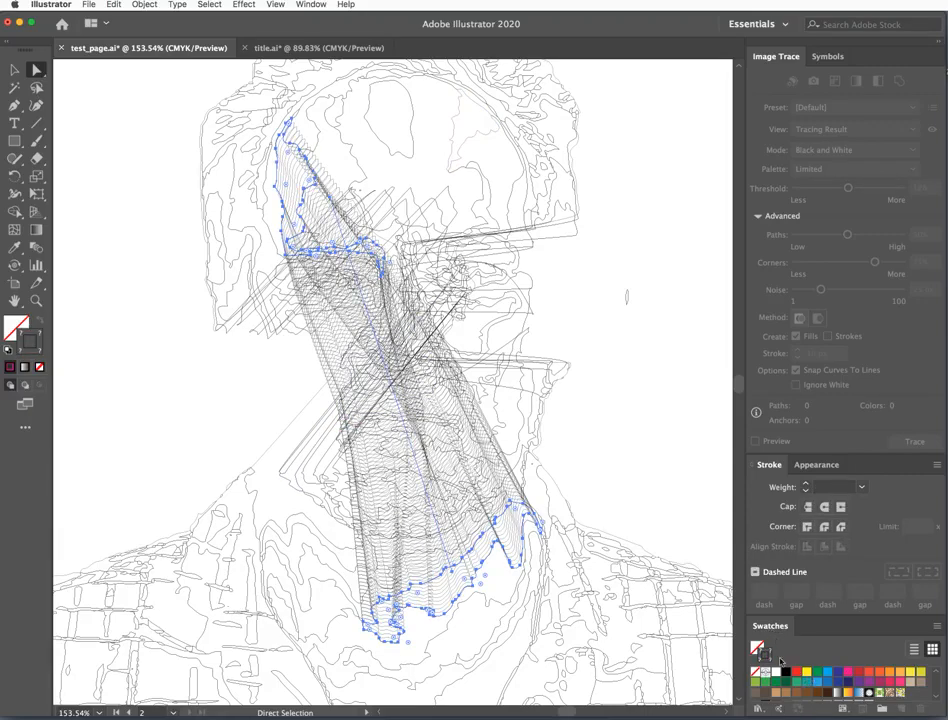
left_click(815, 679)
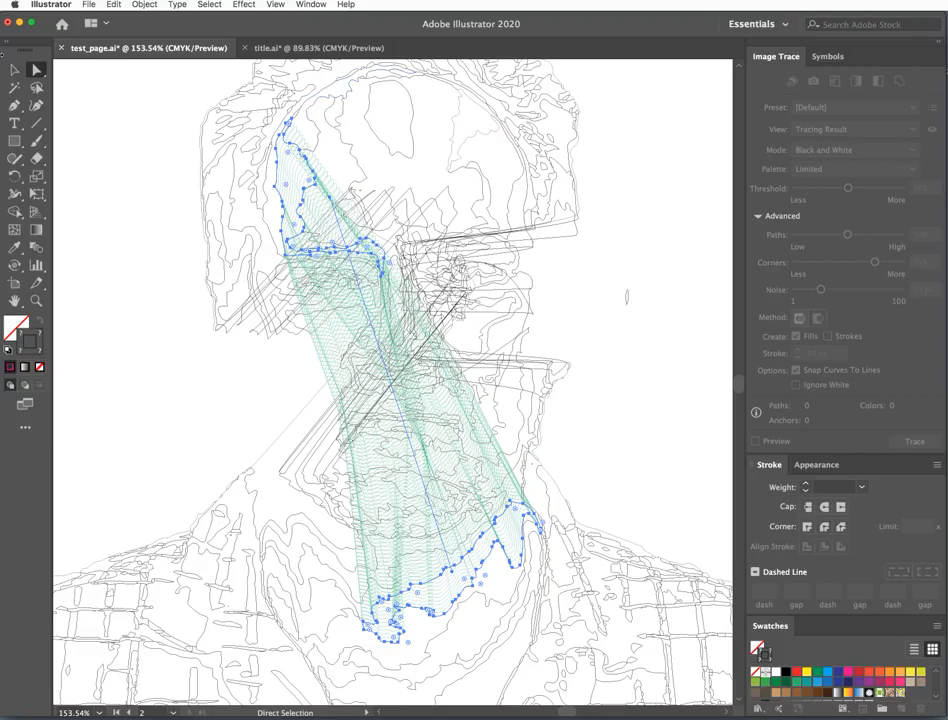
Select the green blend together with the pink forehead contour and apply blend options of 100 specified steps.
left_click(14, 69)
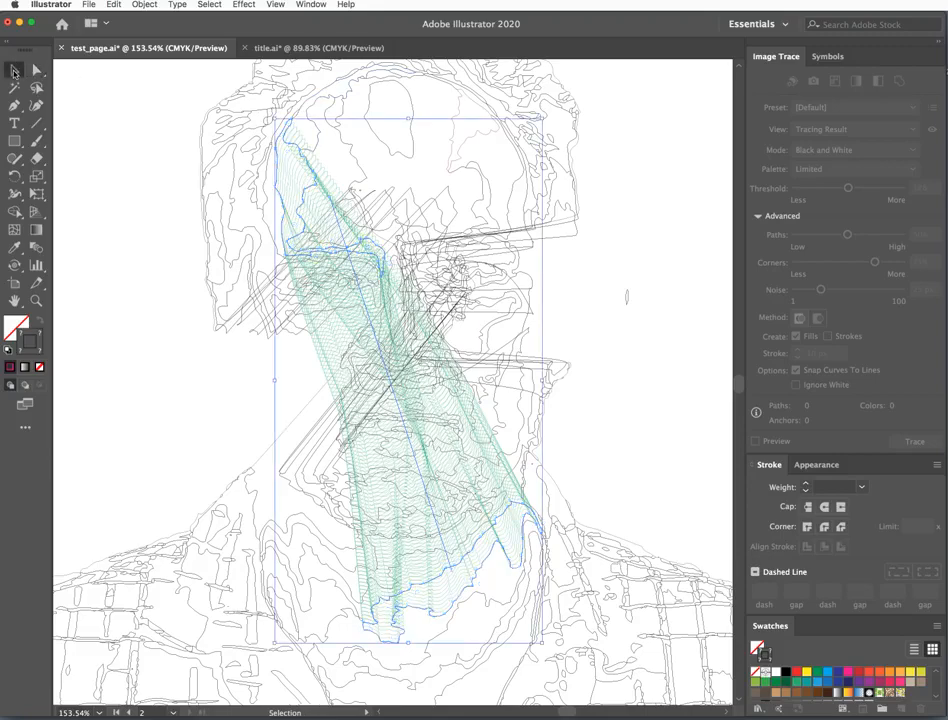
left_click(454, 135, "shift")
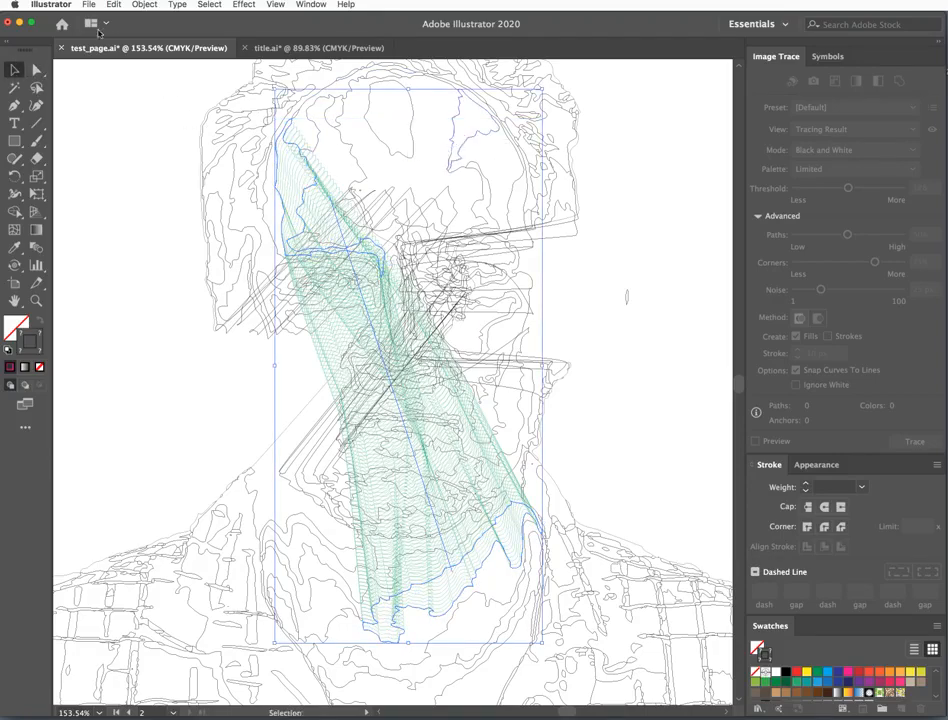
left_click(144, 4)
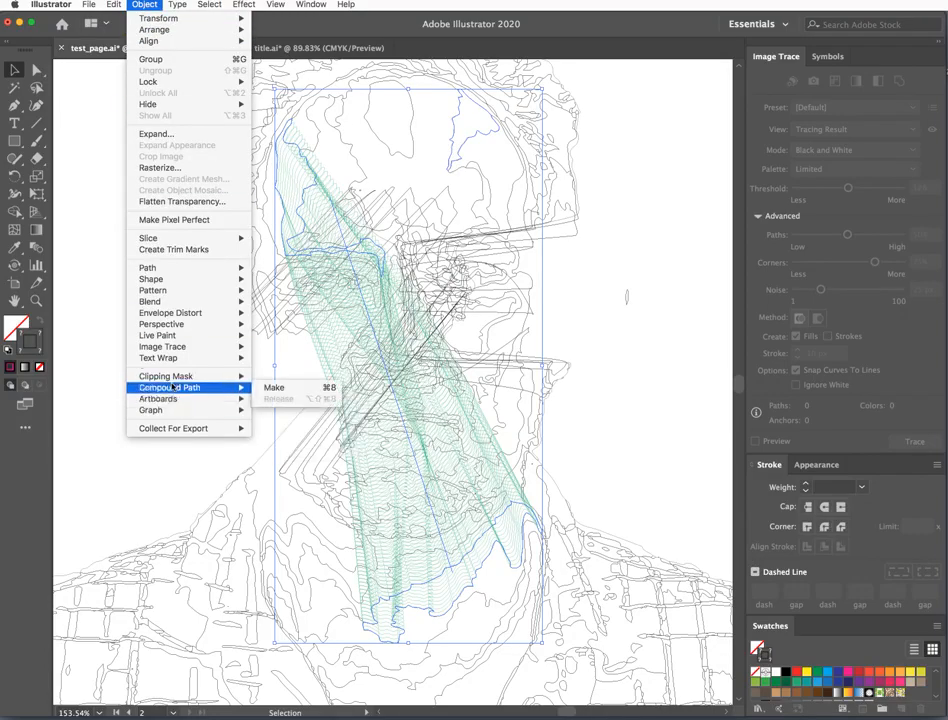
mouse_move(171, 302)
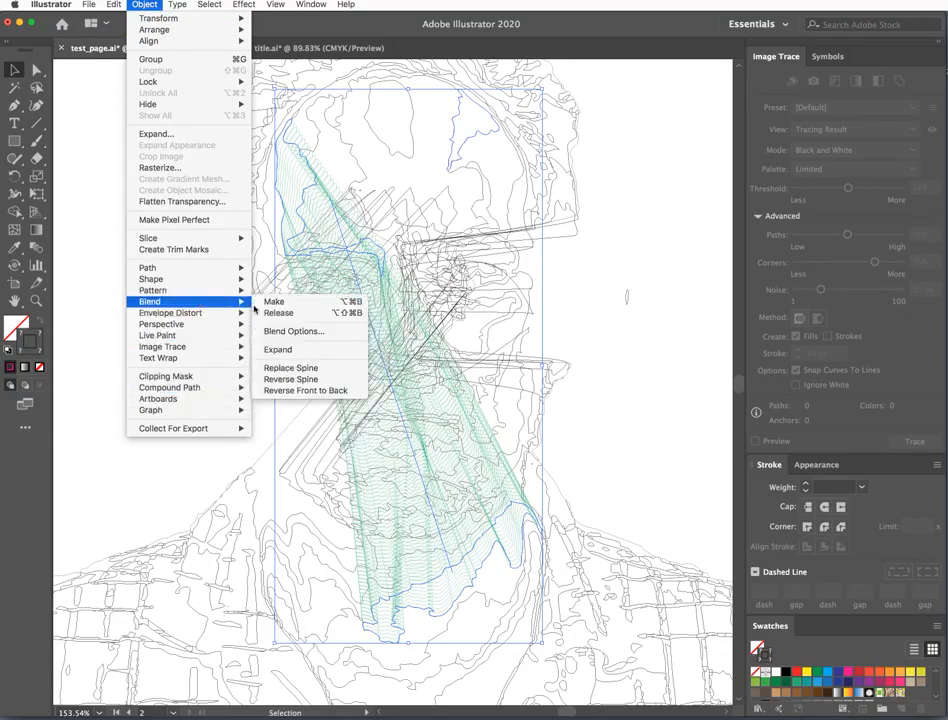
left_click(290, 331)
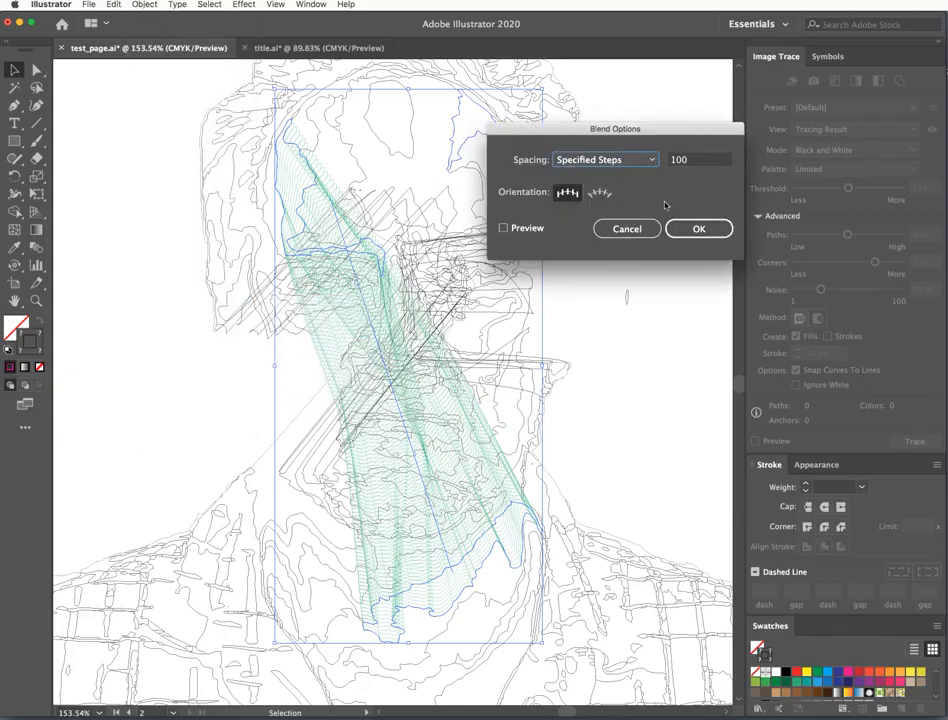
left_click(697, 229)
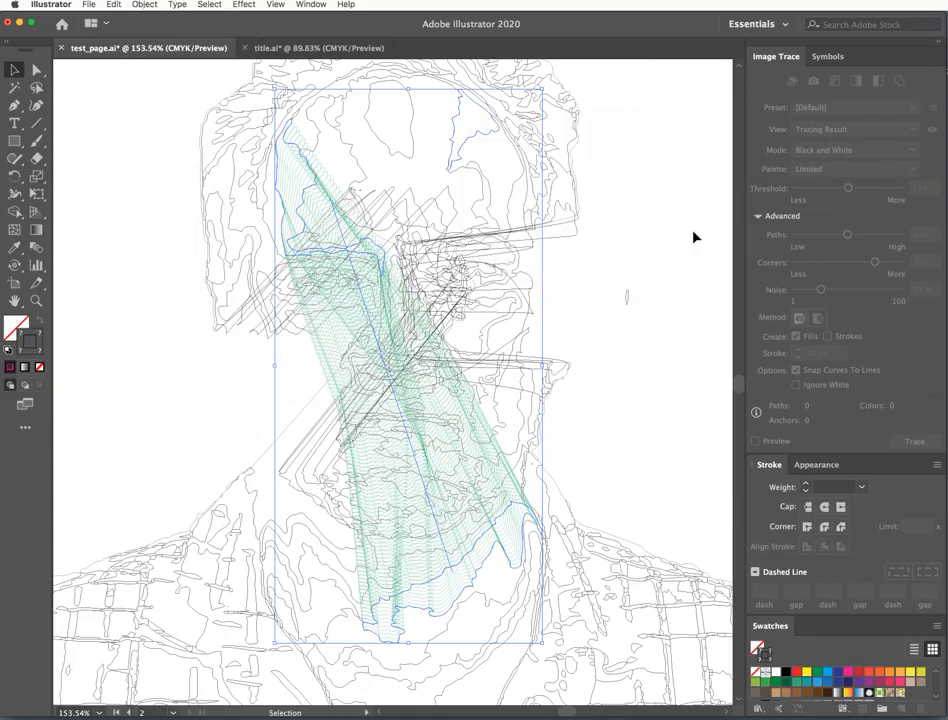
Blend the selected green blend with the pink forehead contour, and deselect the artwork.
left_click(140, 6)
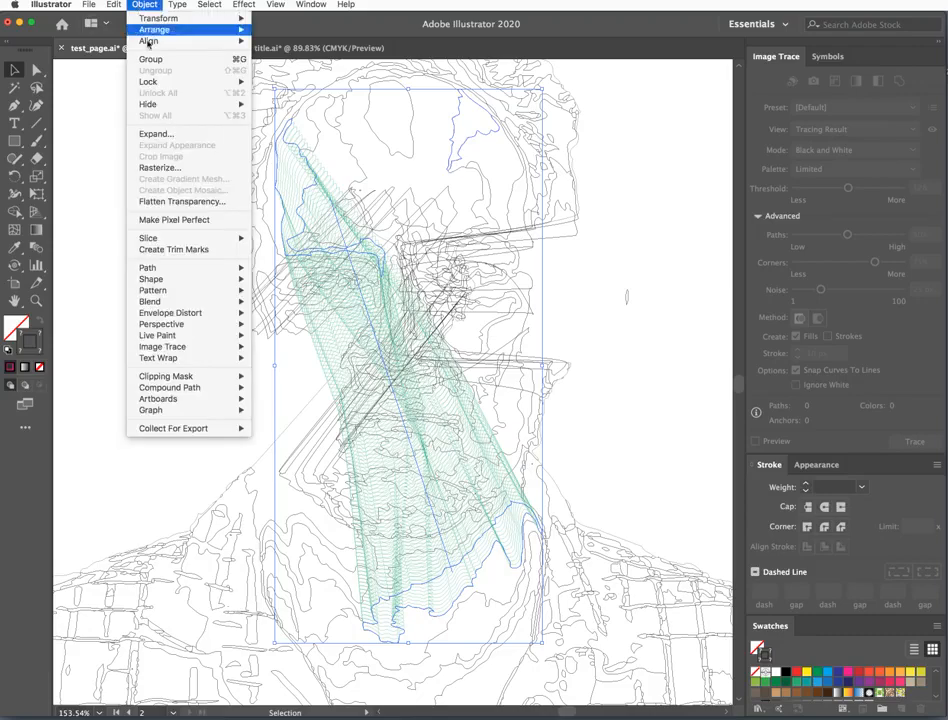
mouse_move(164, 271)
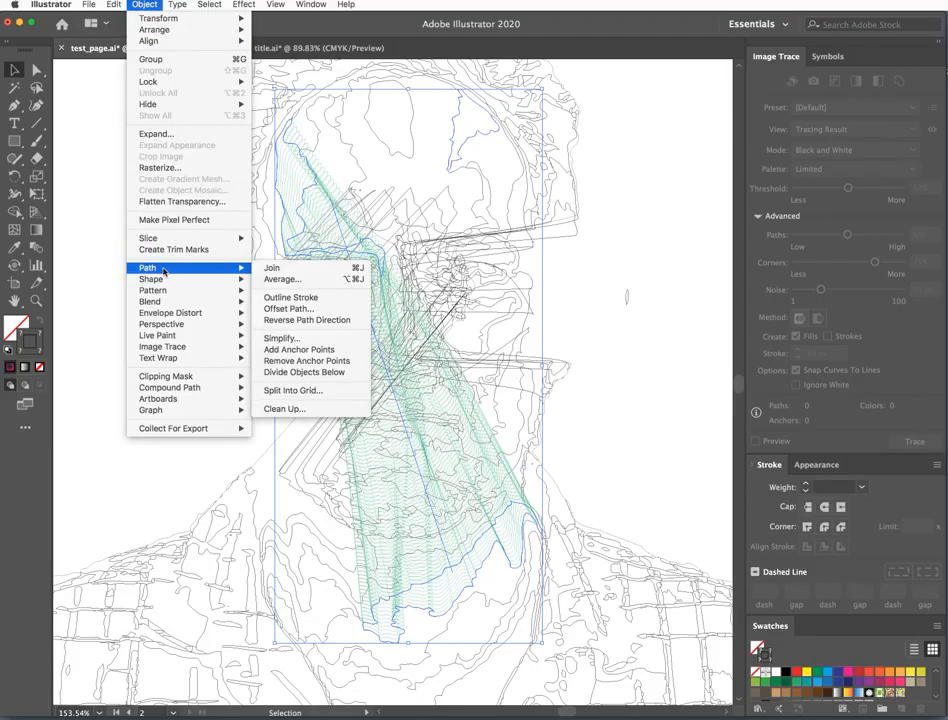
mouse_move(200, 301)
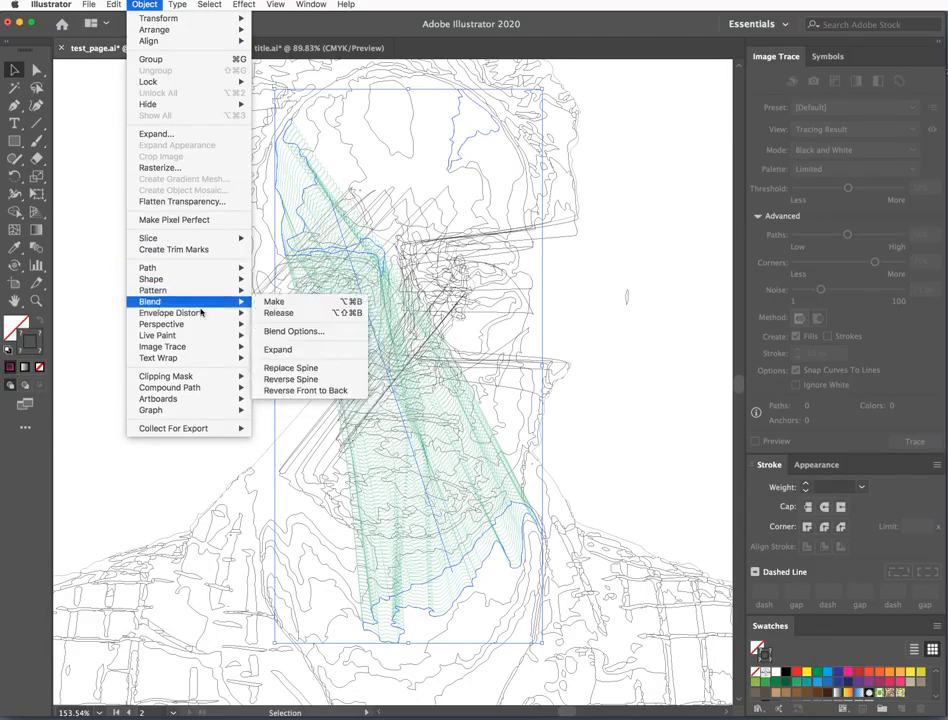
left_click(282, 302)
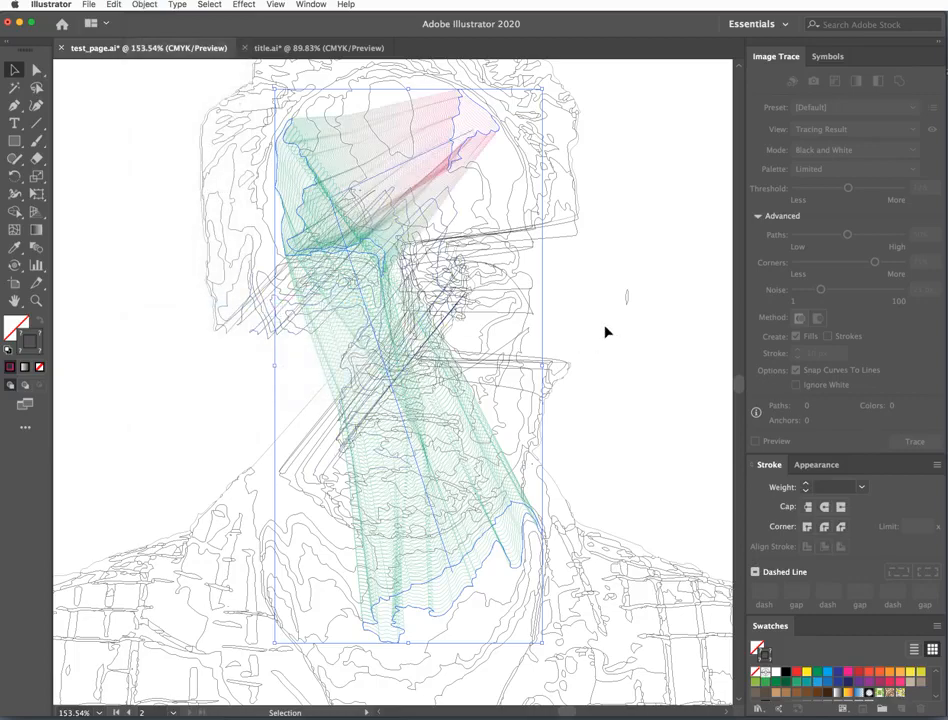
left_click(657, 349)
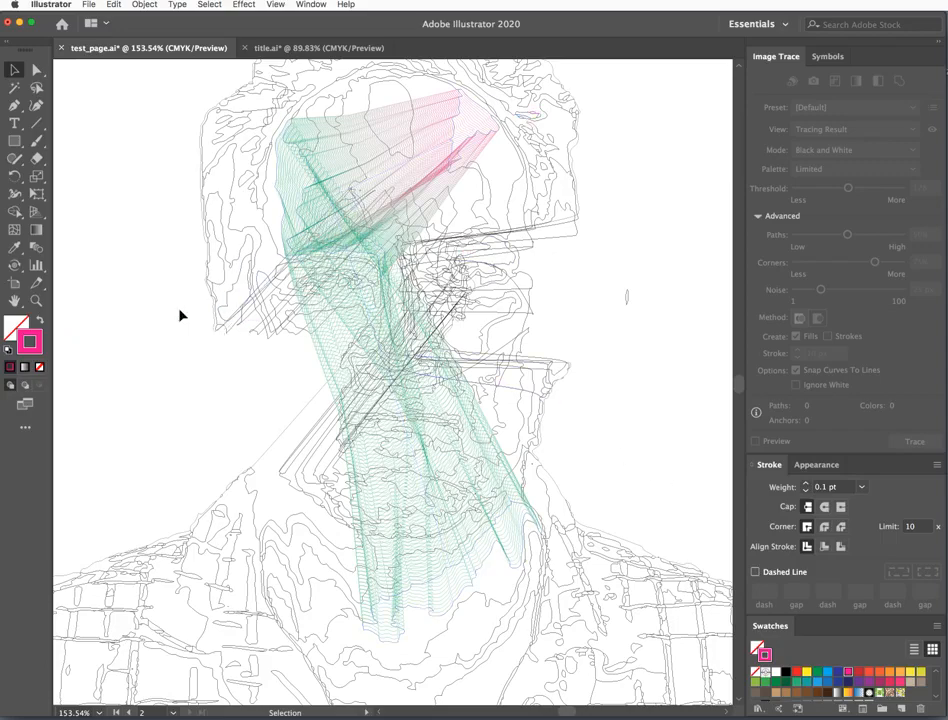
Select all paths sharing the portrait outline's black stroke colour, give them a light green stroke, and deselect them.
left_click(212, 280)
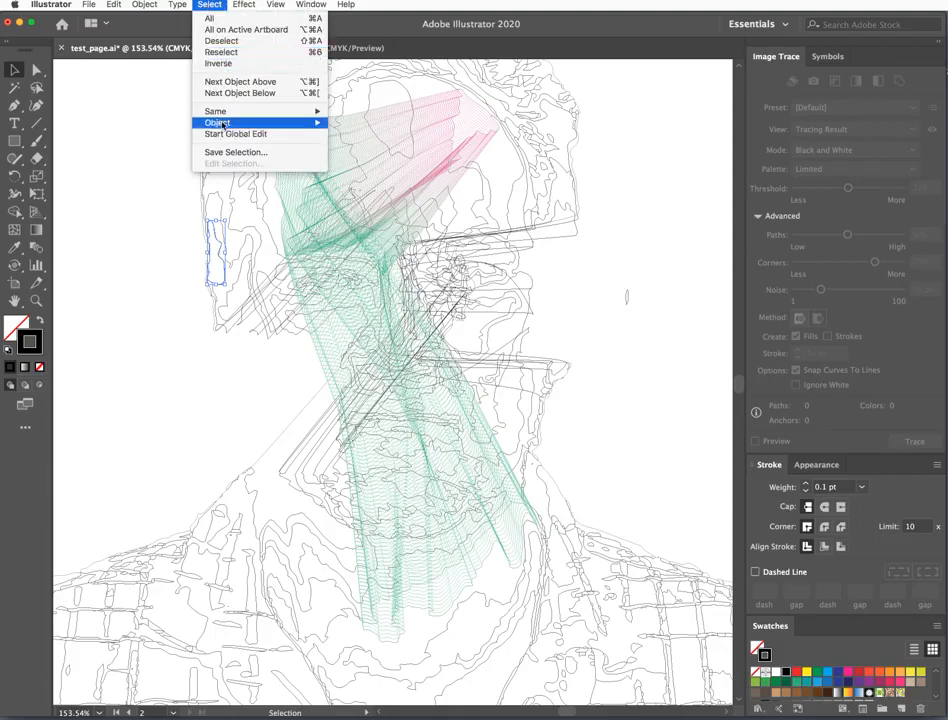
mouse_move(250, 111)
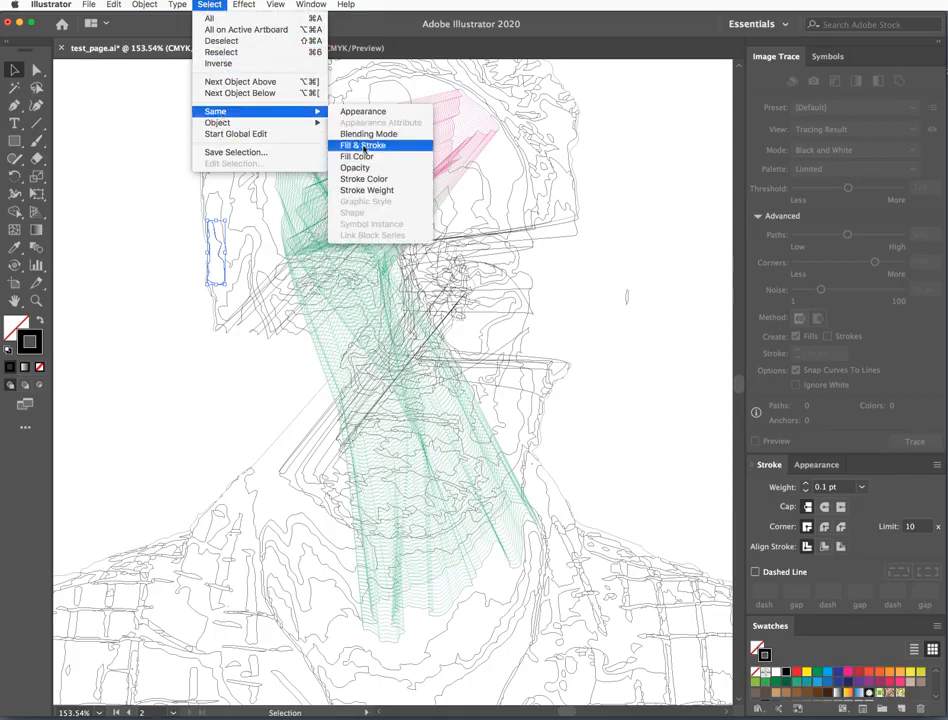
left_click(362, 180)
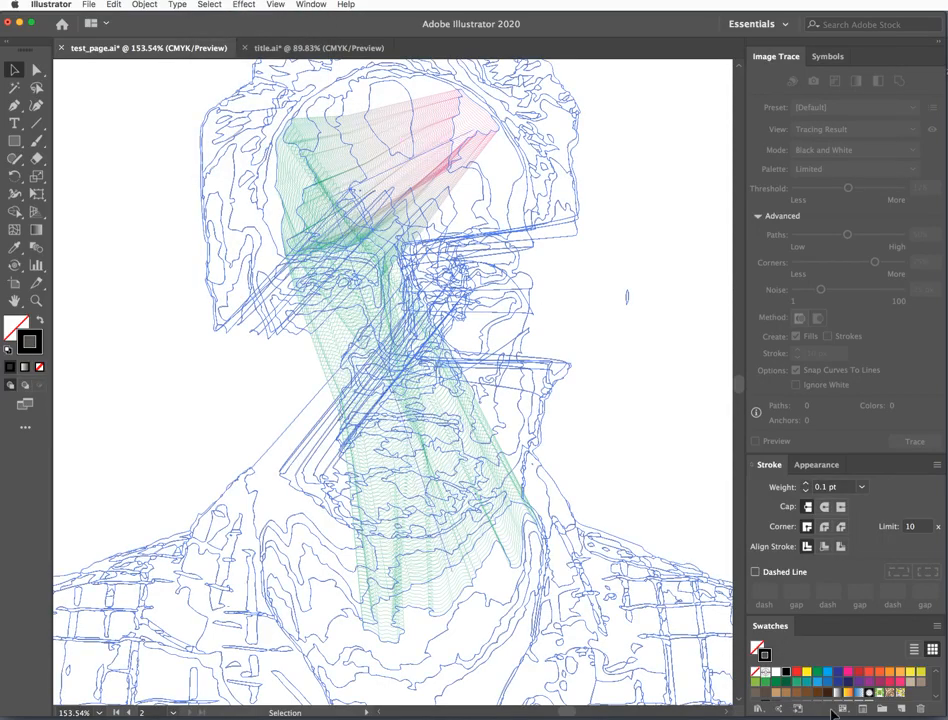
left_click(828, 675)
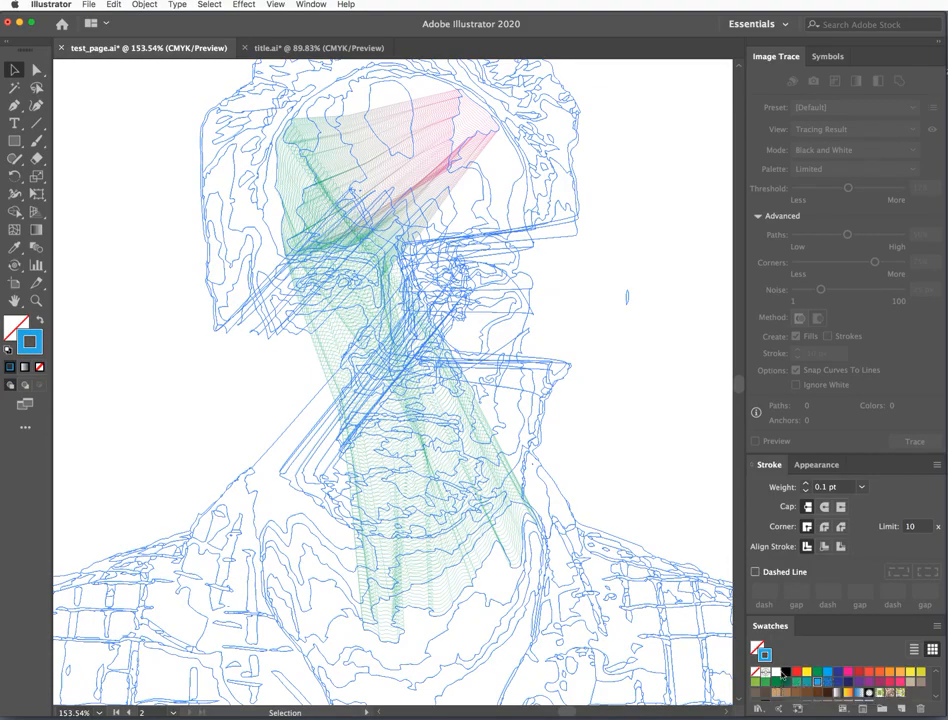
left_click(756, 684)
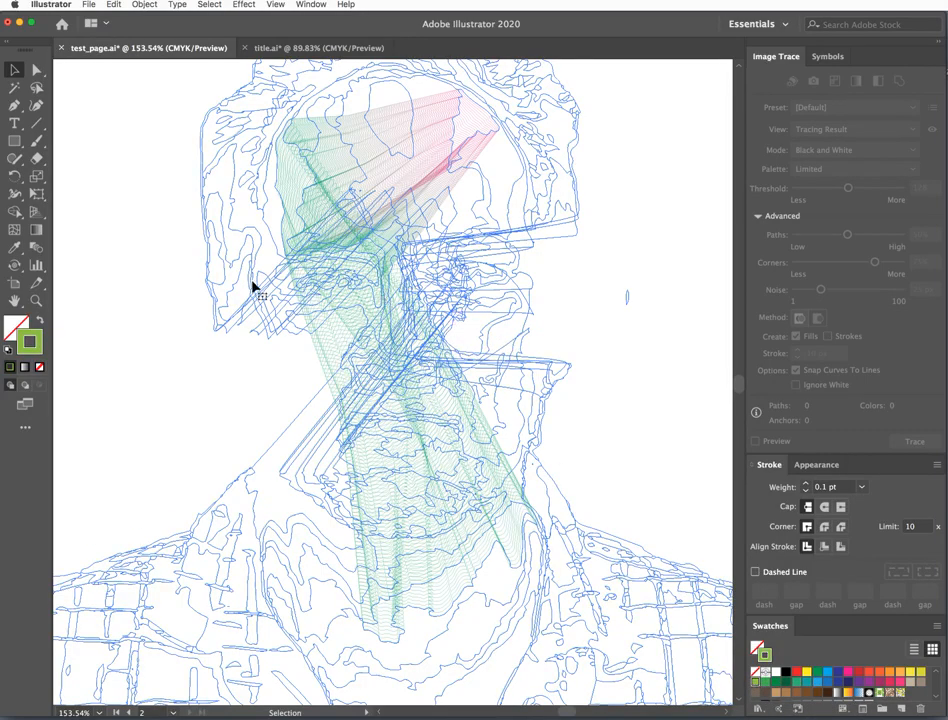
left_click(674, 341)
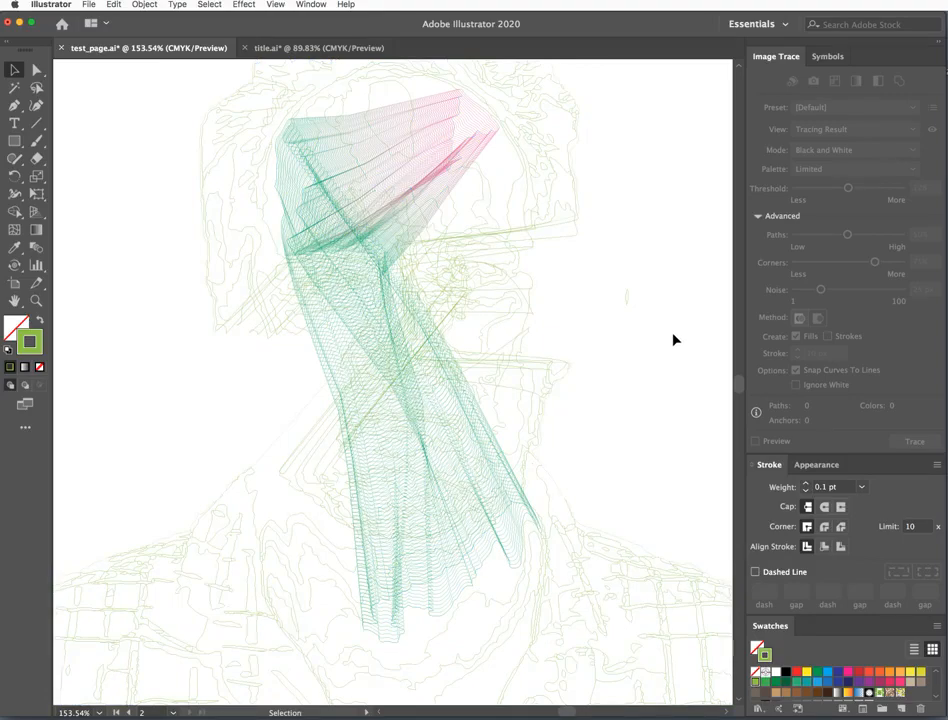
key("a")
key("super+0")
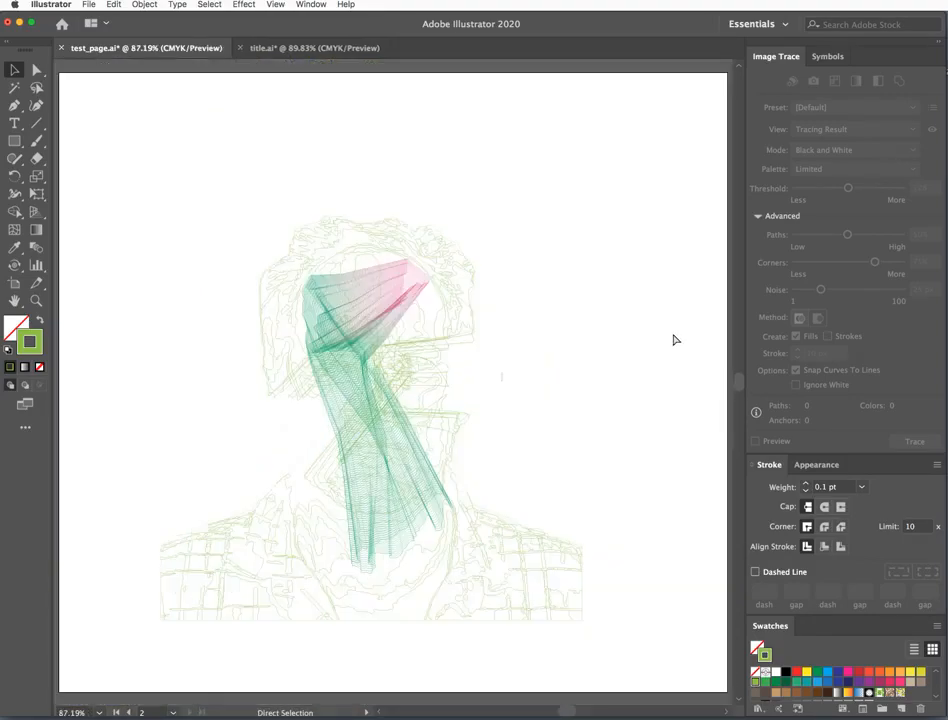
Fill the small hair and forehead shapes, the face and neck strips and the right shoulder patch with blue, and remove their strokes.
key("v")
left_click(410, 292)
left_click(295, 291)
left_click(277, 281)
left_click_drag(280, 269, 470, 354)
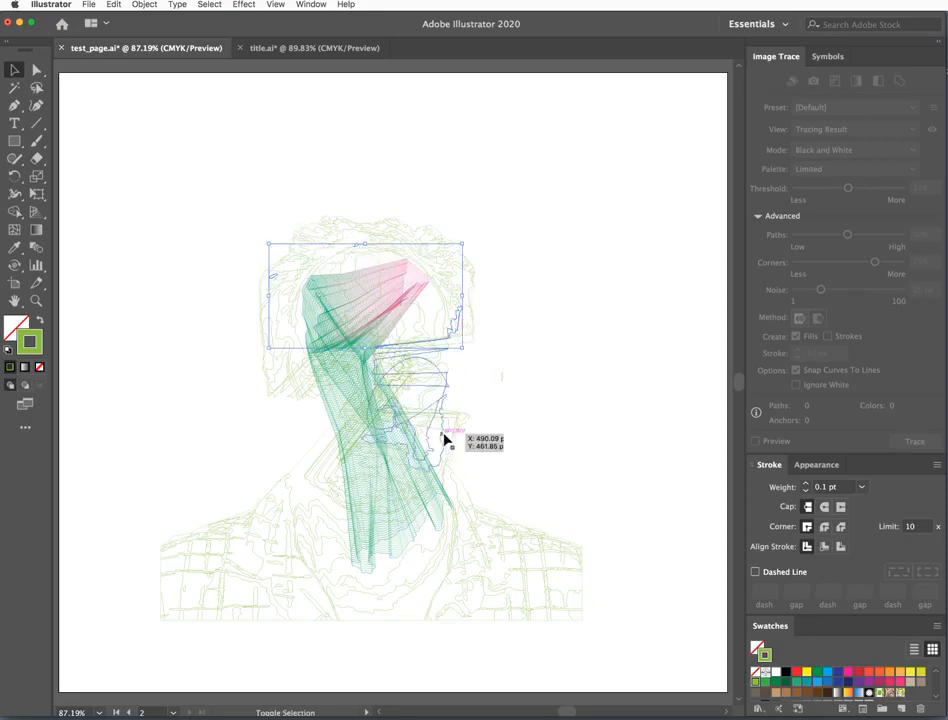
left_click(324, 483, "shift")
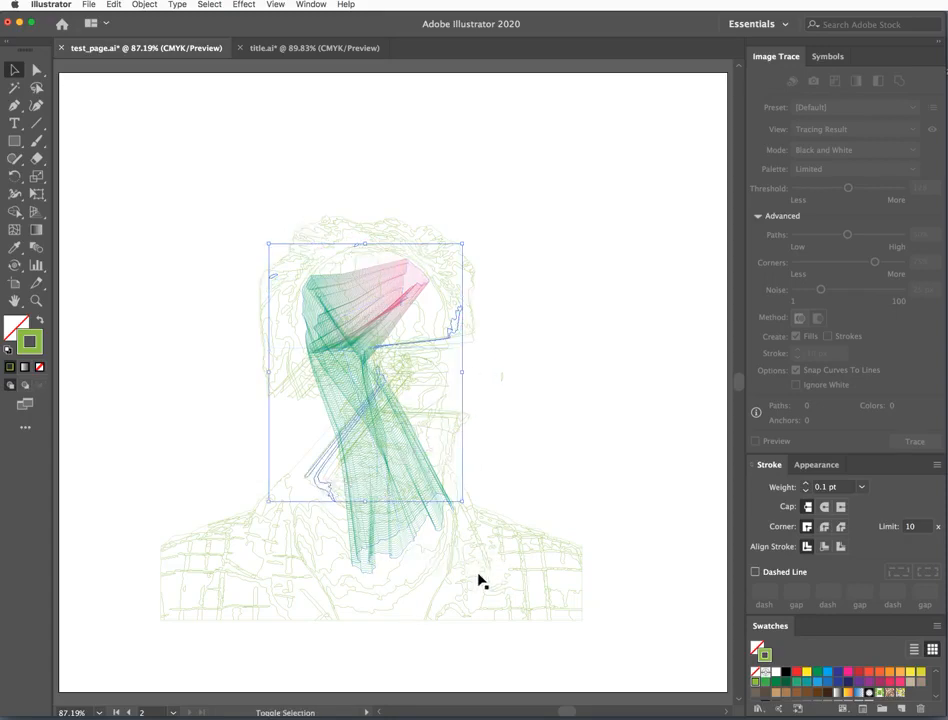
left_click(455, 530, "shift")
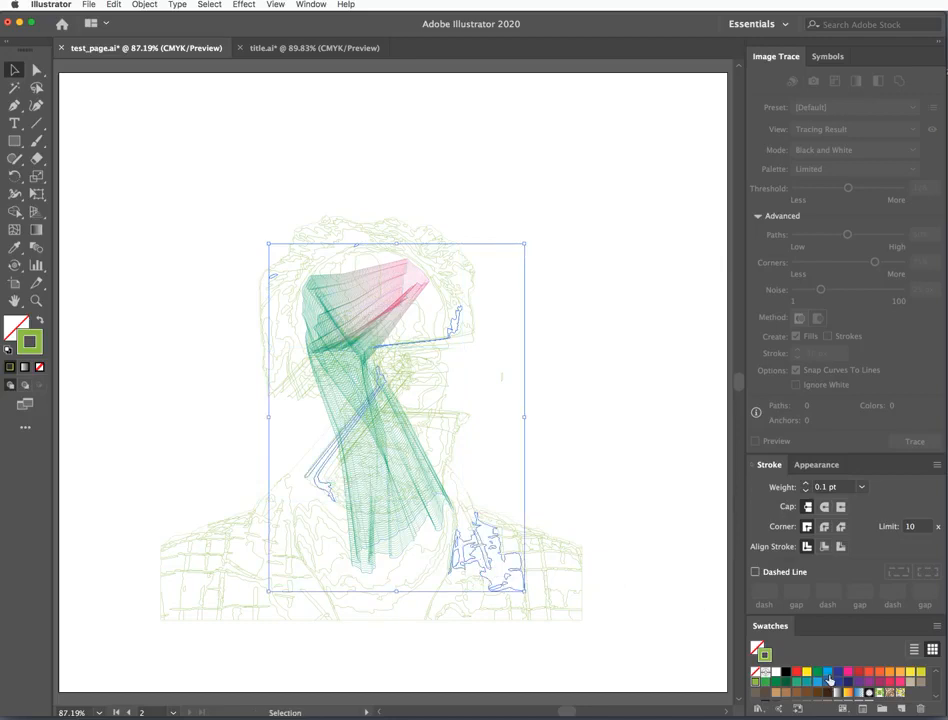
left_click(755, 649)
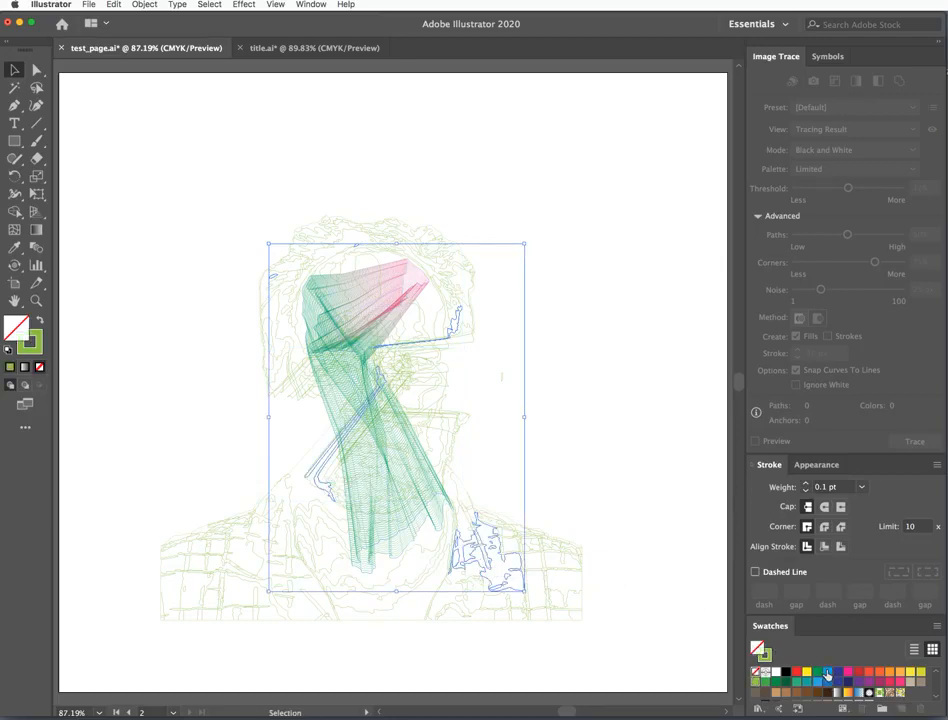
left_click(828, 676)
left_click(765, 655)
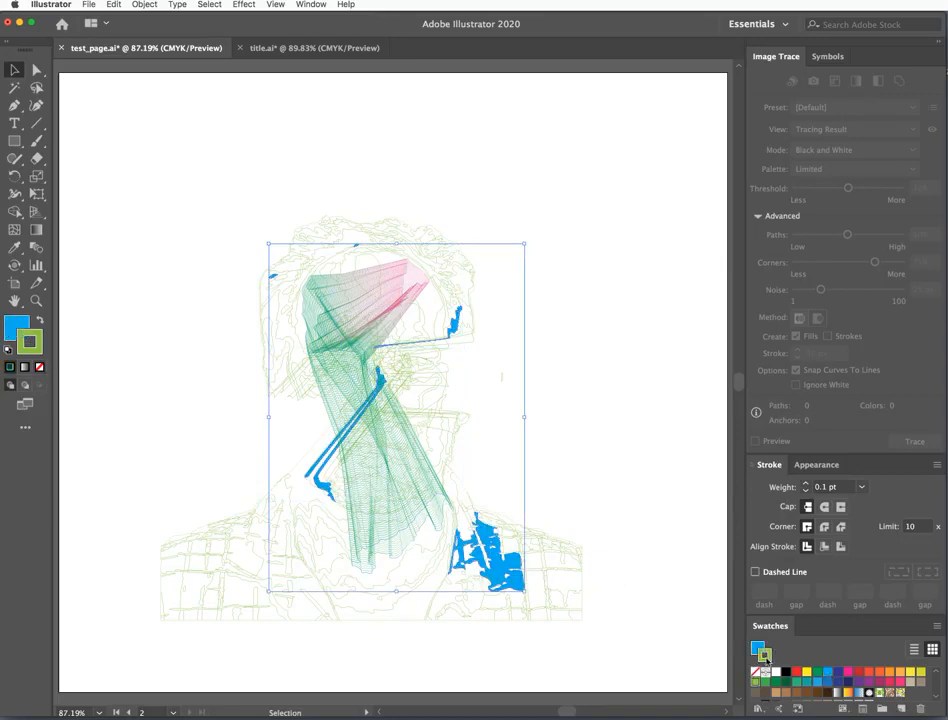
left_click(40, 367)
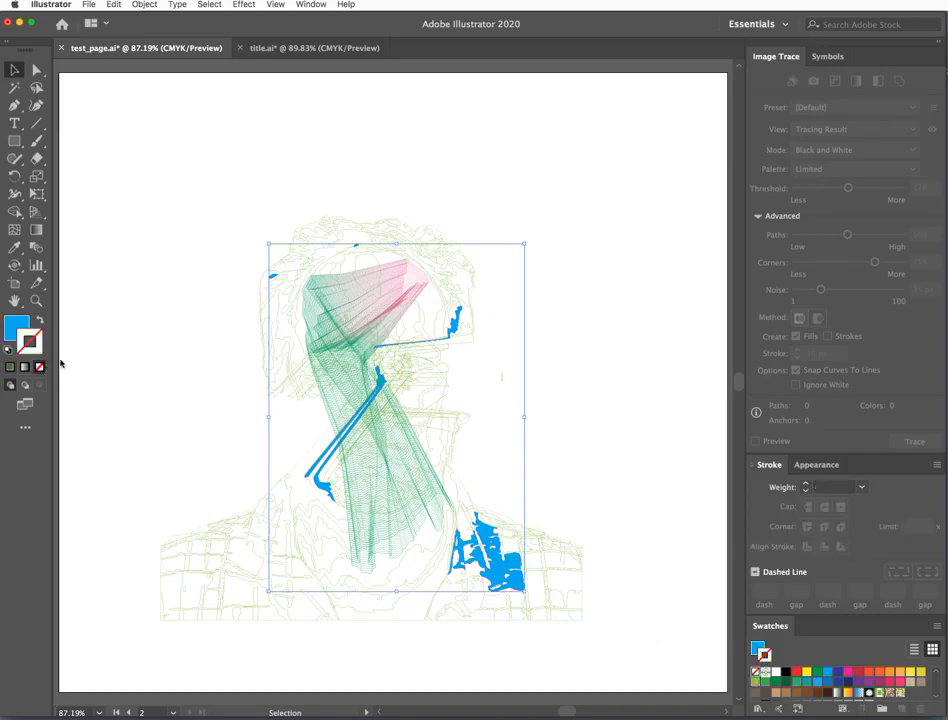
left_click(128, 321)
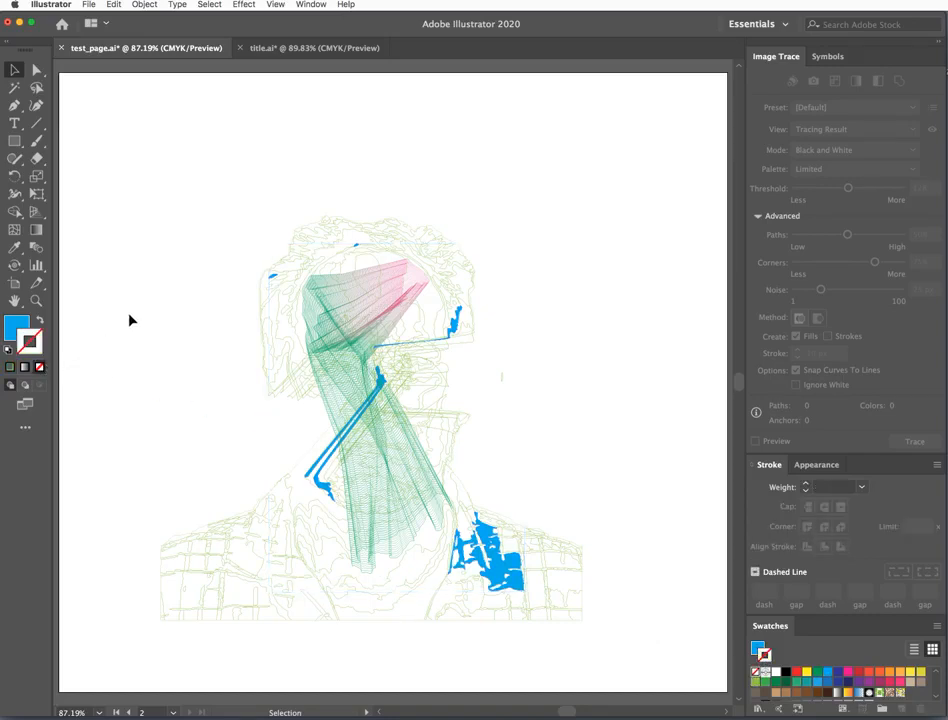
Expand the green-to-pink blend into individual editable paths.
left_click(357, 341)
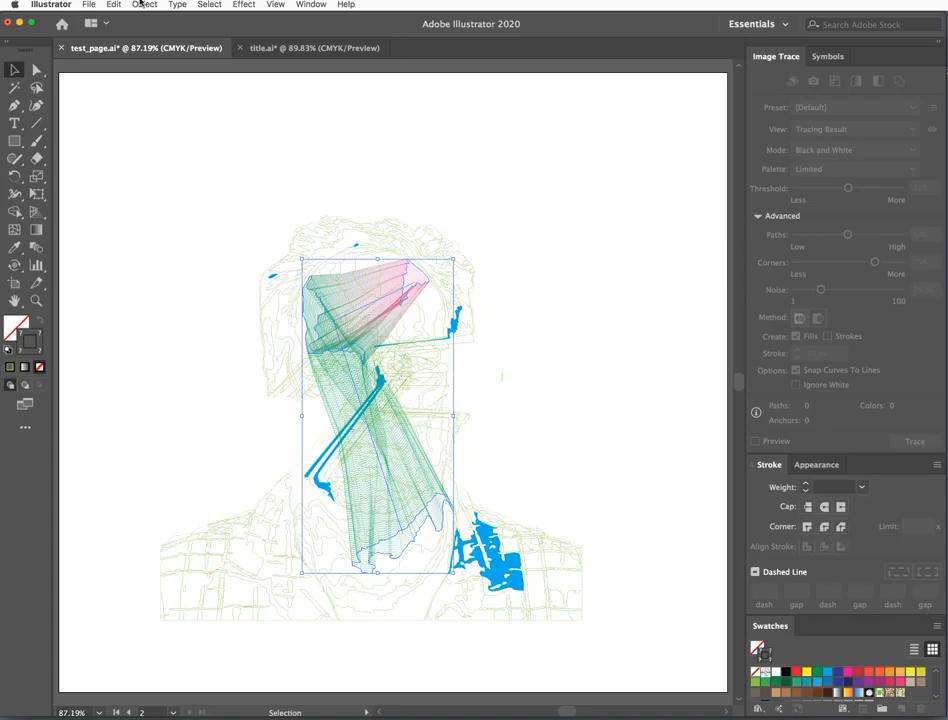
left_click(143, 4)
left_click(155, 134)
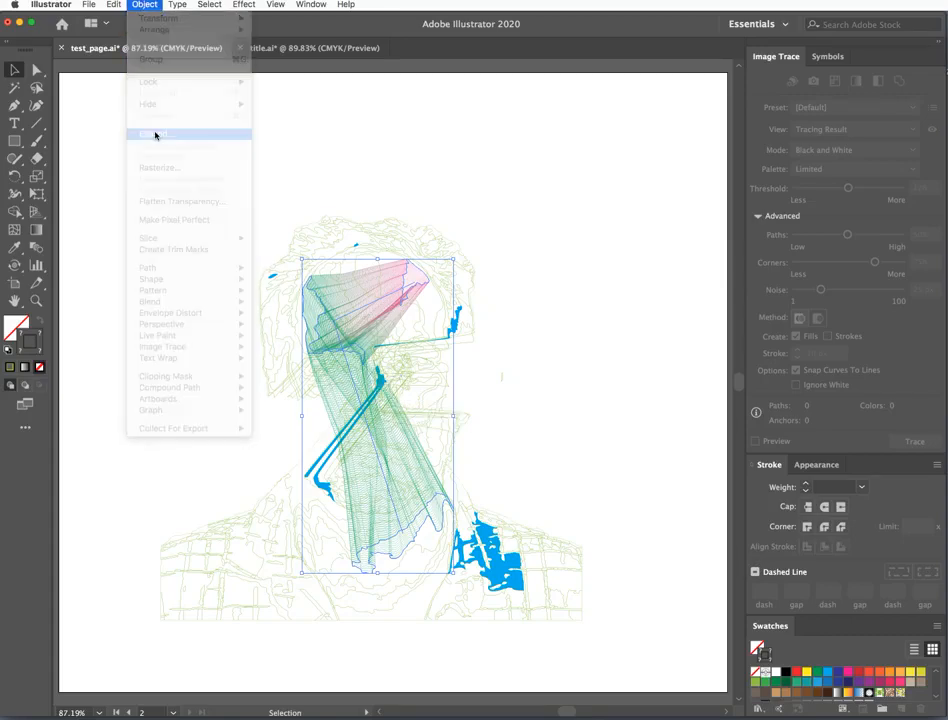
left_click(655, 433)
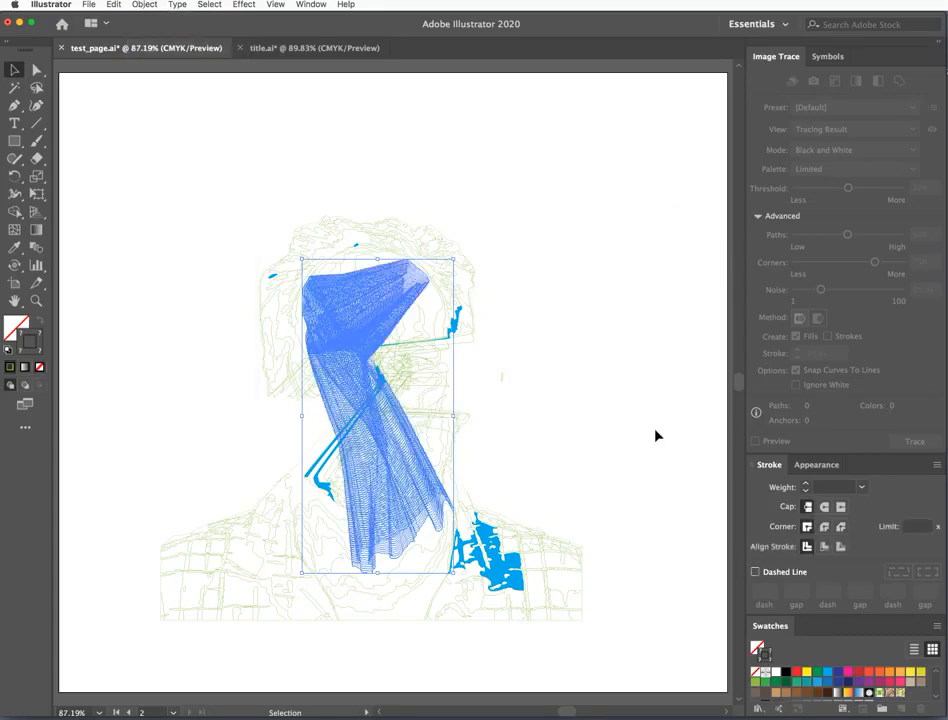
Delete the expanded blend's middle section across the left forehead and cheek, together with the outlines connected to it.
left_click(36, 69)
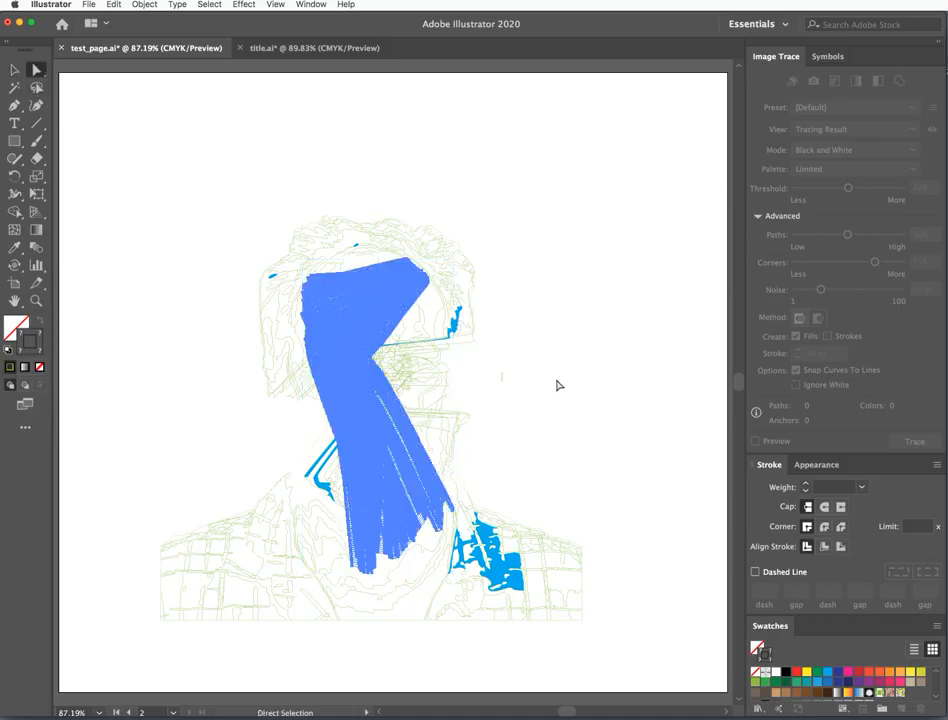
left_click(500, 423)
left_click(348, 383)
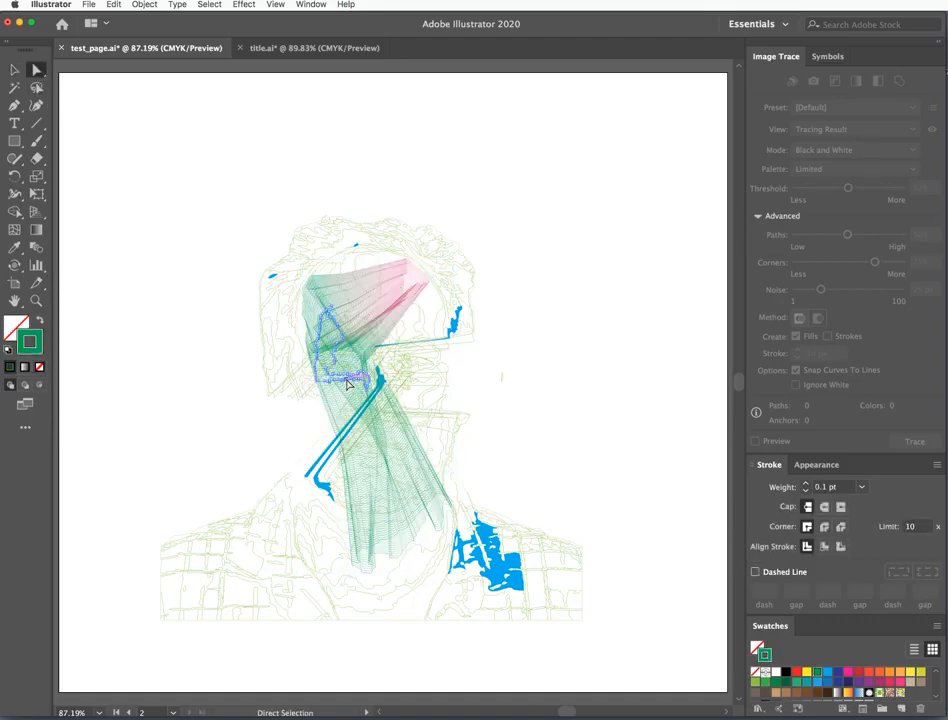
mouse_move(348, 383)
left_mouse_down()
mouse_move(345, 408)
mouse_move(340, 393)
mouse_move(326, 423)
mouse_move(347, 405)
mouse_move(340, 395)
mouse_move(343, 417)
mouse_move(354, 360)
left_mouse_up()
key("Delete")
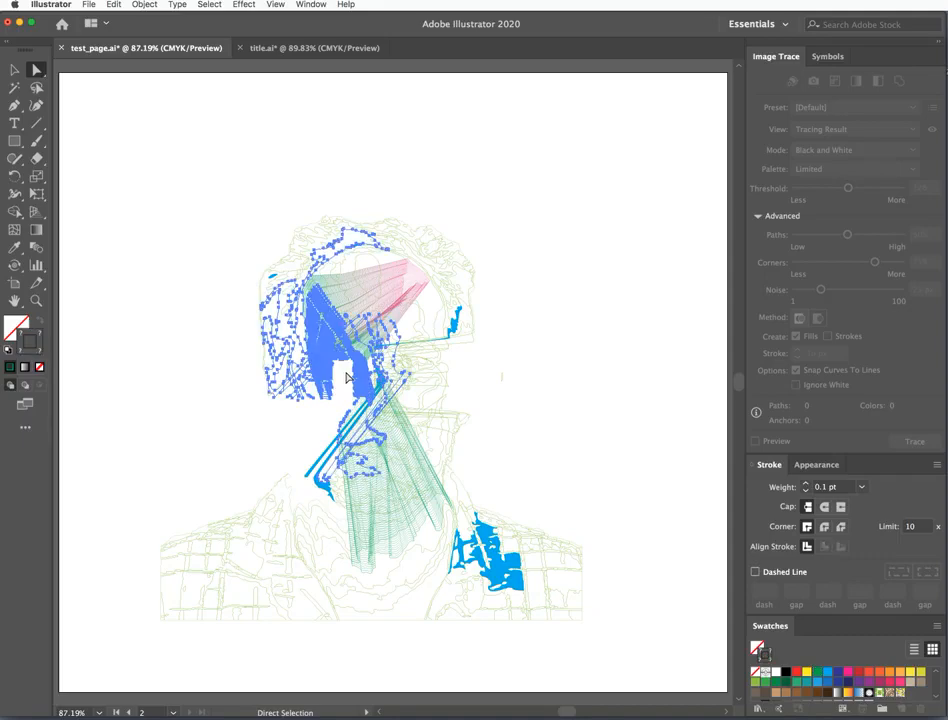
left_click(309, 435)
left_click(352, 337)
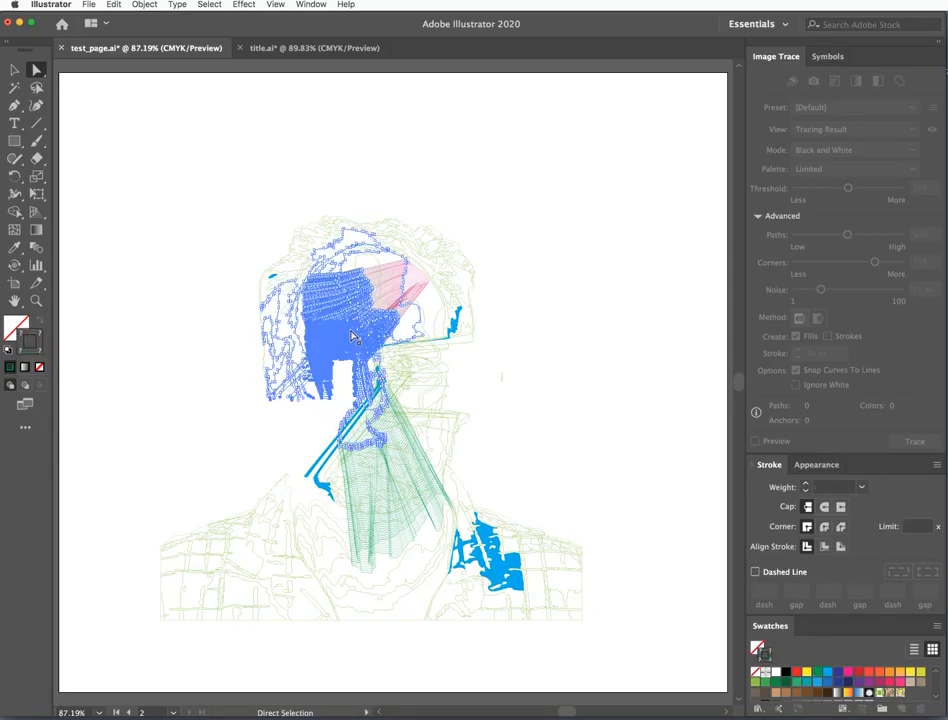
key("Delete")
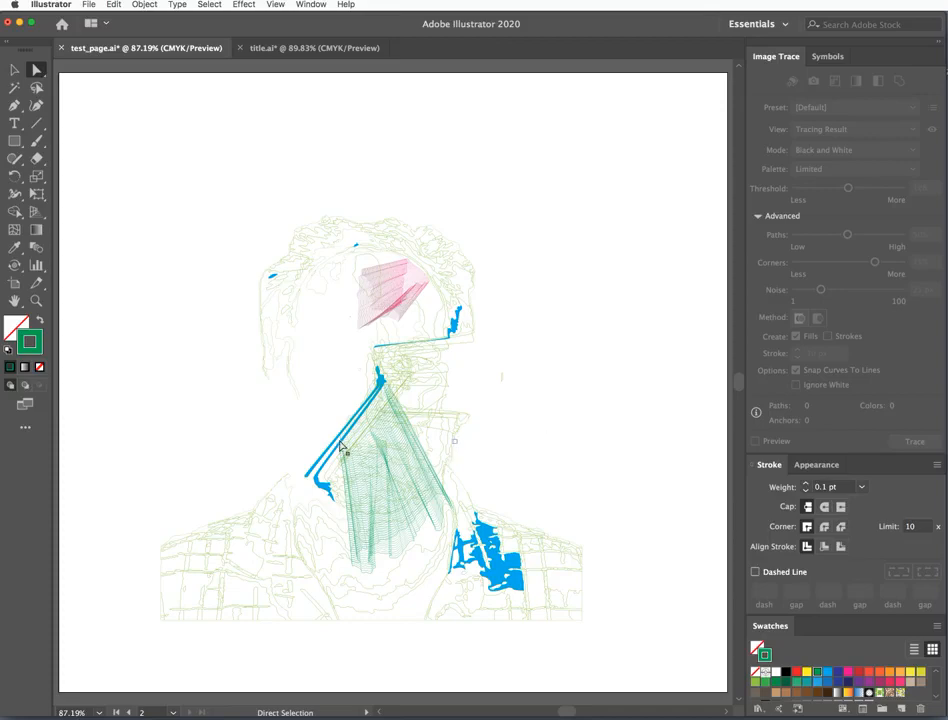
Enlarge the whole portrait, shift it back towards the centre of the artboard, and deselect it.
left_click(14, 69)
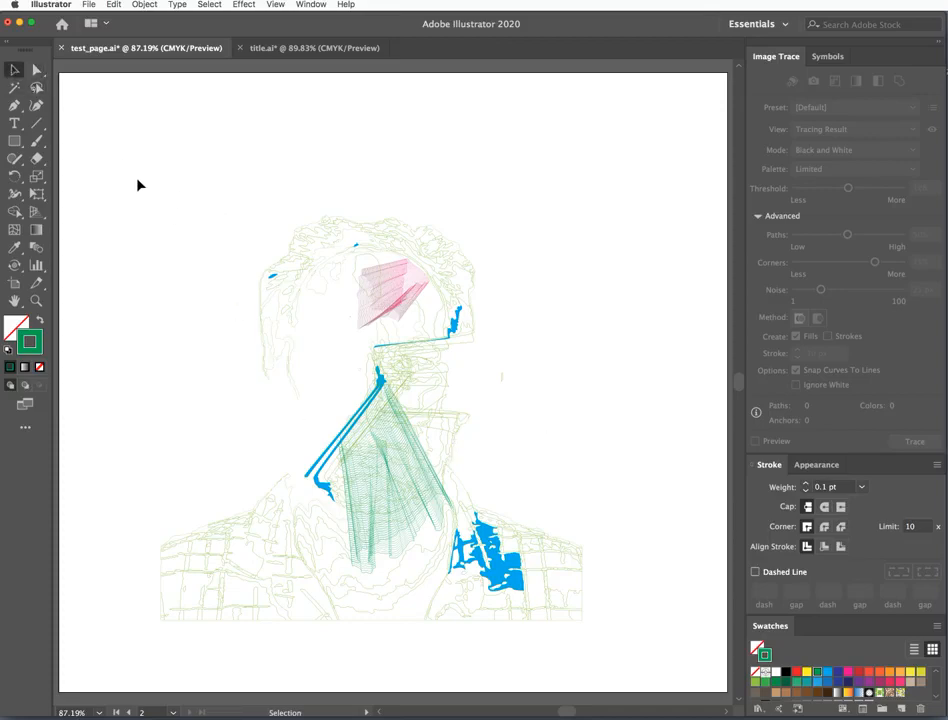
mouse_move(133, 180)
left_mouse_down()
mouse_move(573, 650)
mouse_move(622, 652)
left_mouse_up()
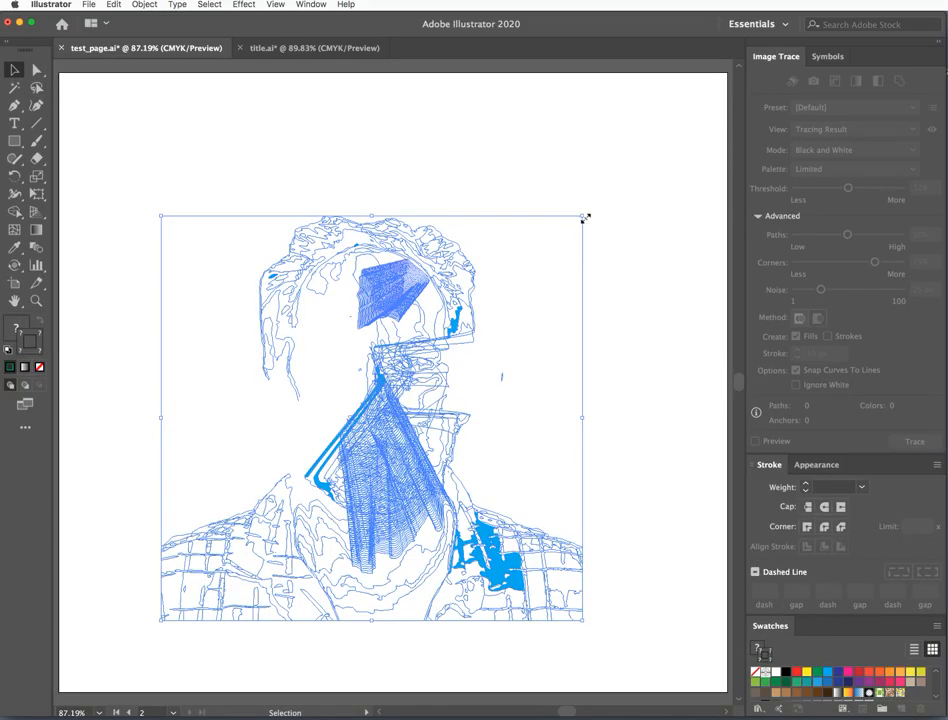
left_click_drag(582, 215, 683, 100)
mouse_move(462, 244)
left_mouse_down()
mouse_move(423, 210)
mouse_move(391, 205)
mouse_move(406, 226)
left_mouse_up()
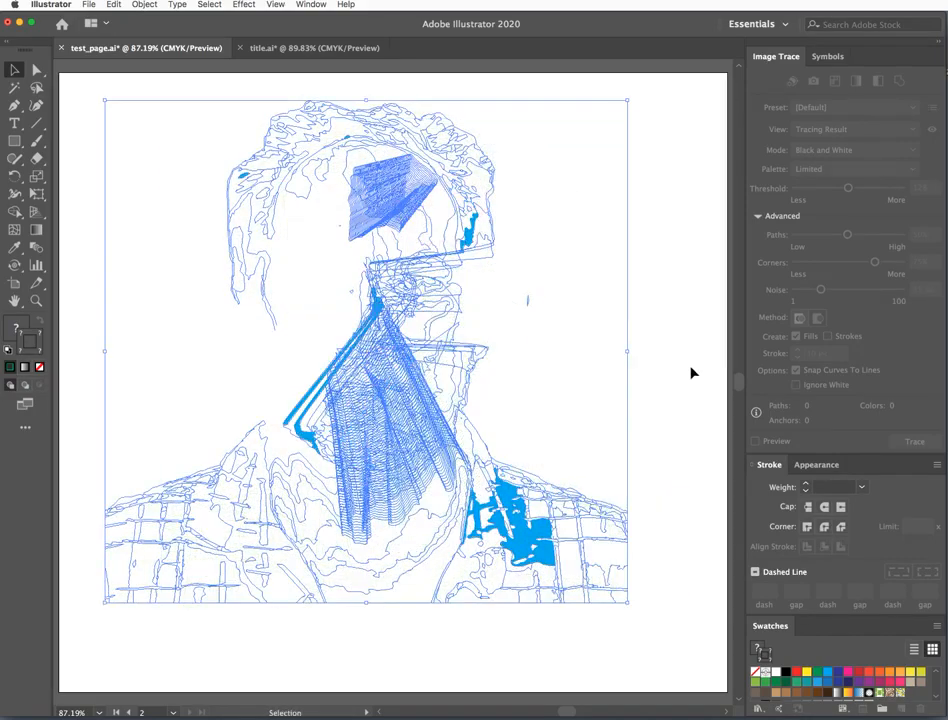
left_click(683, 372)
Give the head and neck artwork a 1 pt stroke weight and deselect it.
mouse_move(129, 93)
left_mouse_down()
mouse_move(355, 226)
mouse_move(553, 439)
left_mouse_up()
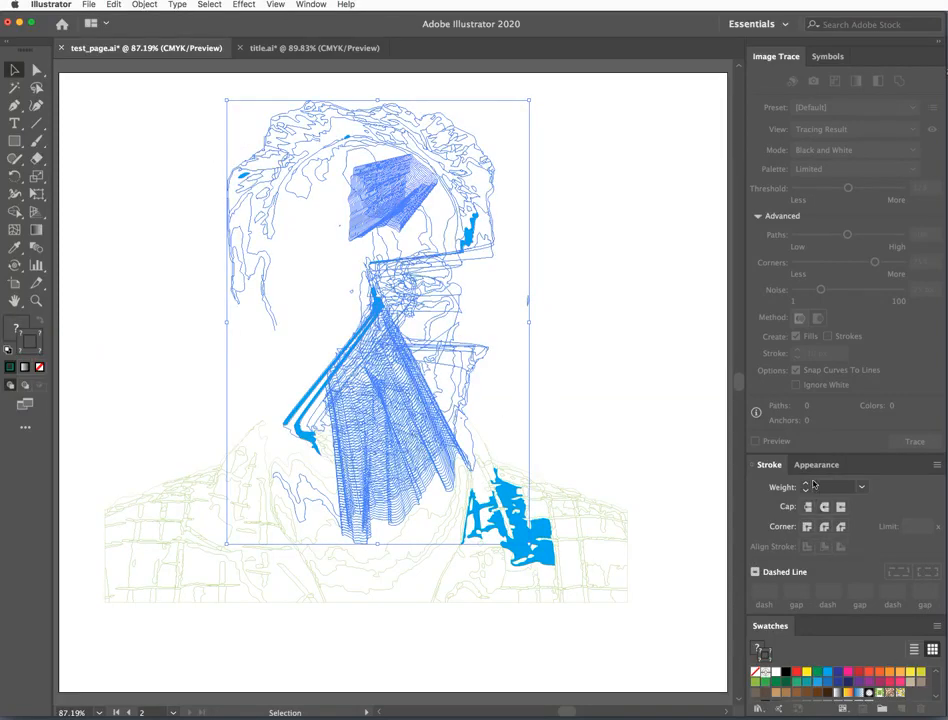
left_click(861, 487)
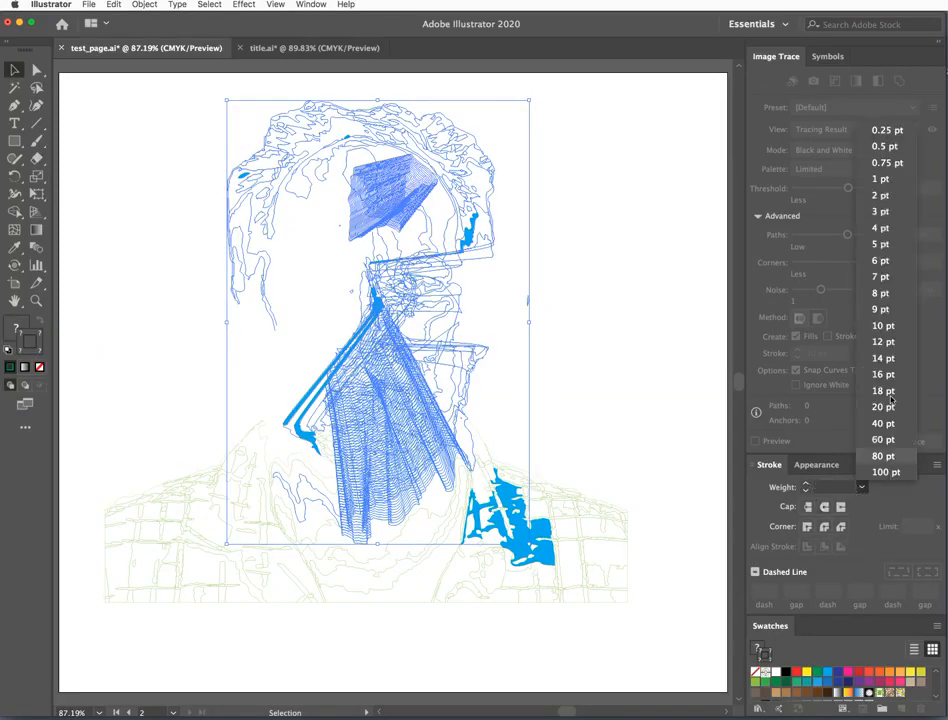
left_click(876, 178)
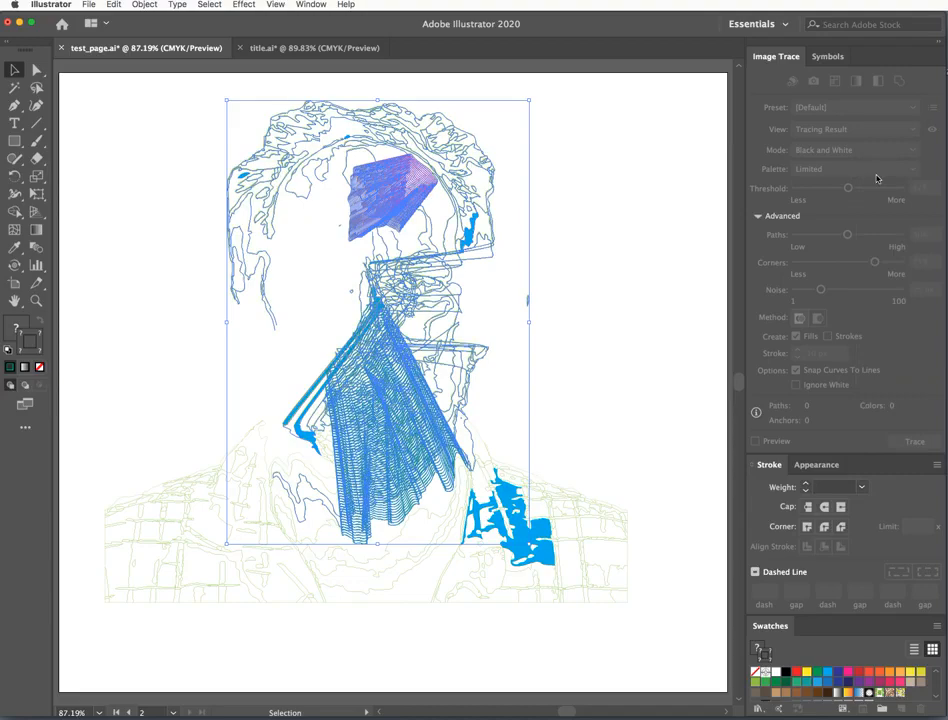
left_click(681, 275)
Select the head and neck artwork, try thinner strokes, set the stroke weight to 3 pt, and show its appearance attributes.
mouse_move(188, 105)
left_mouse_down()
mouse_move(544, 461)
mouse_move(540, 424)
mouse_move(545, 438)
left_mouse_up()
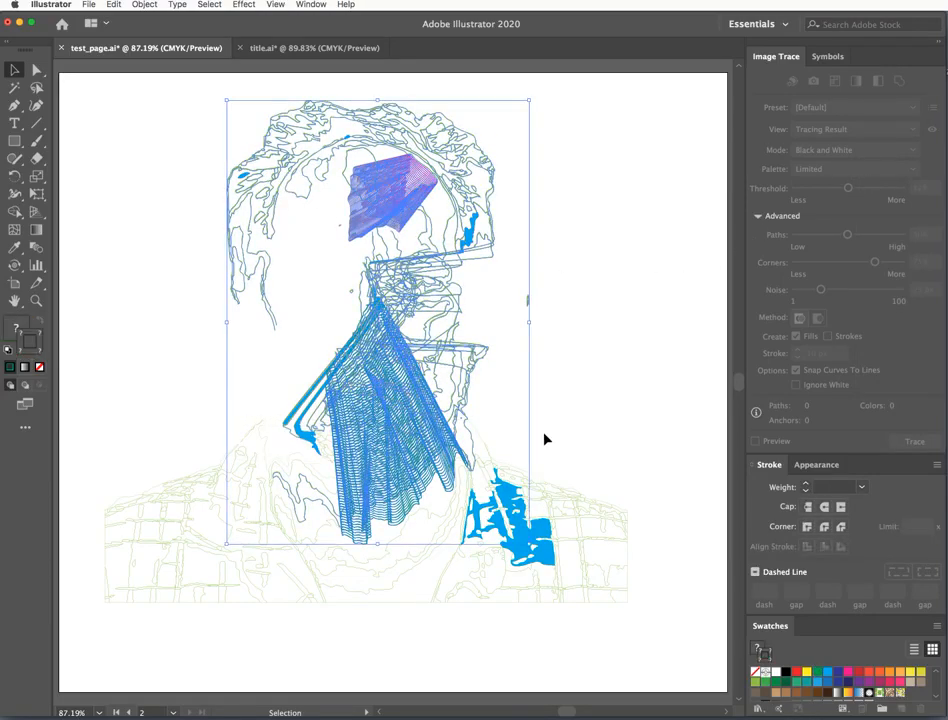
left_click(805, 489)
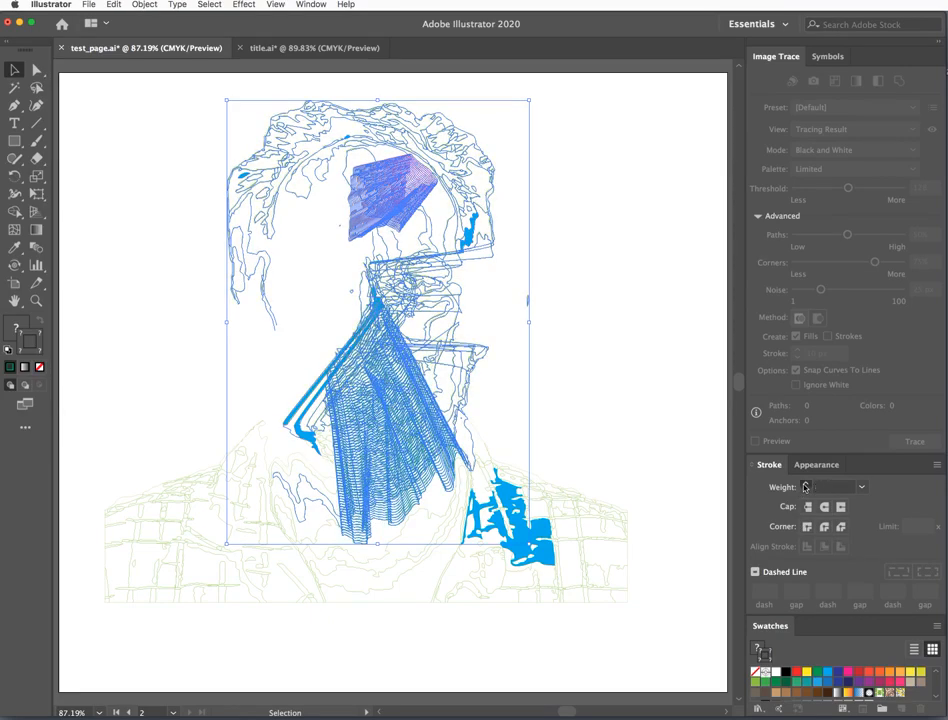
left_click(805, 489)
left_click(806, 489)
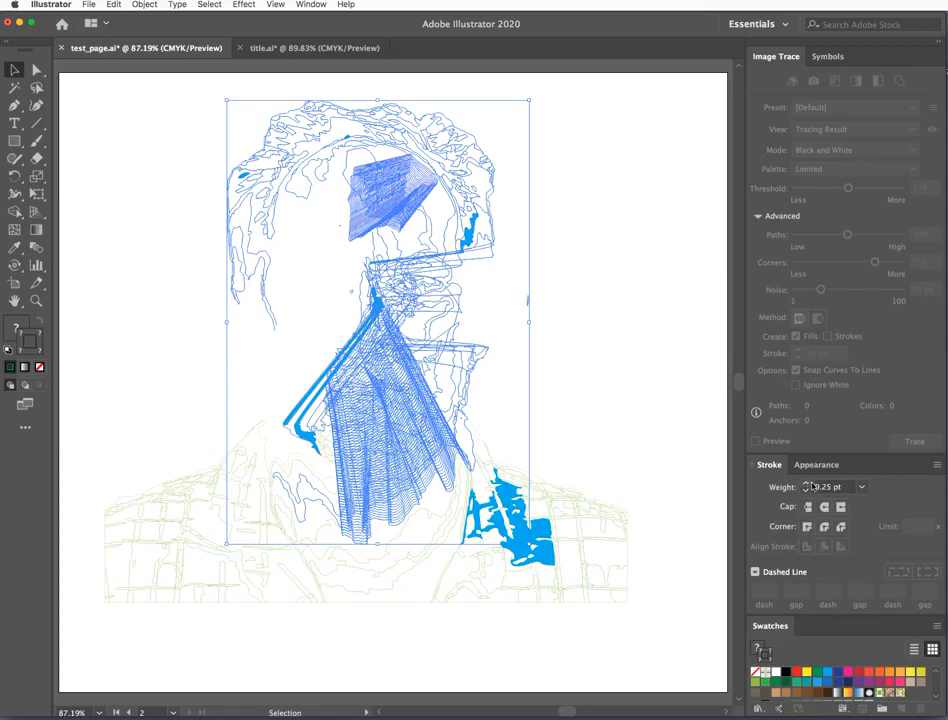
left_click(806, 485)
left_click(806, 485)
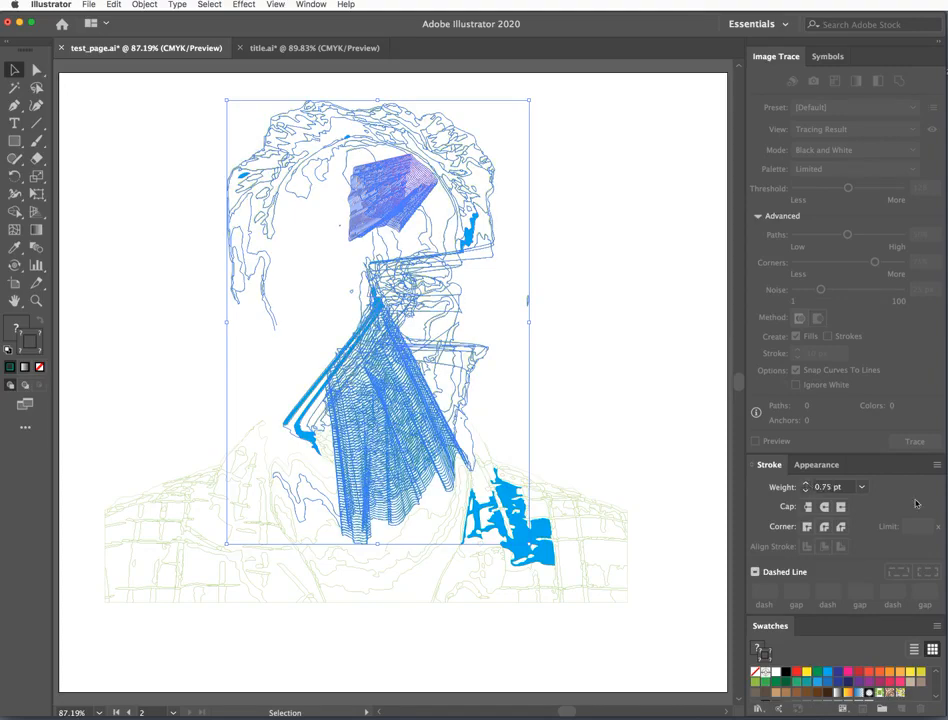
left_click(863, 489)
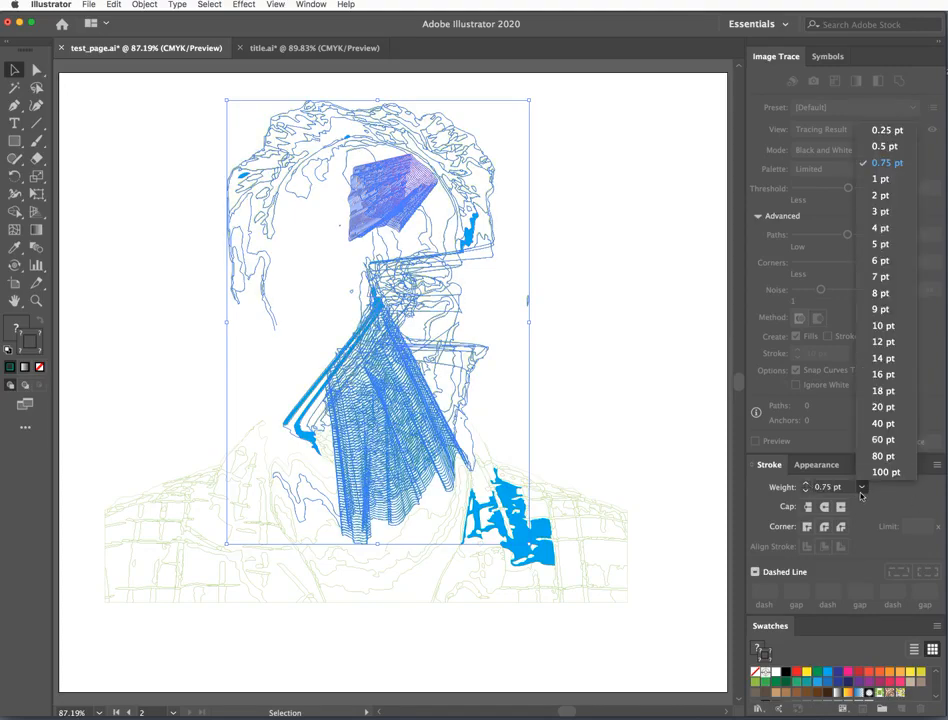
left_click(876, 212)
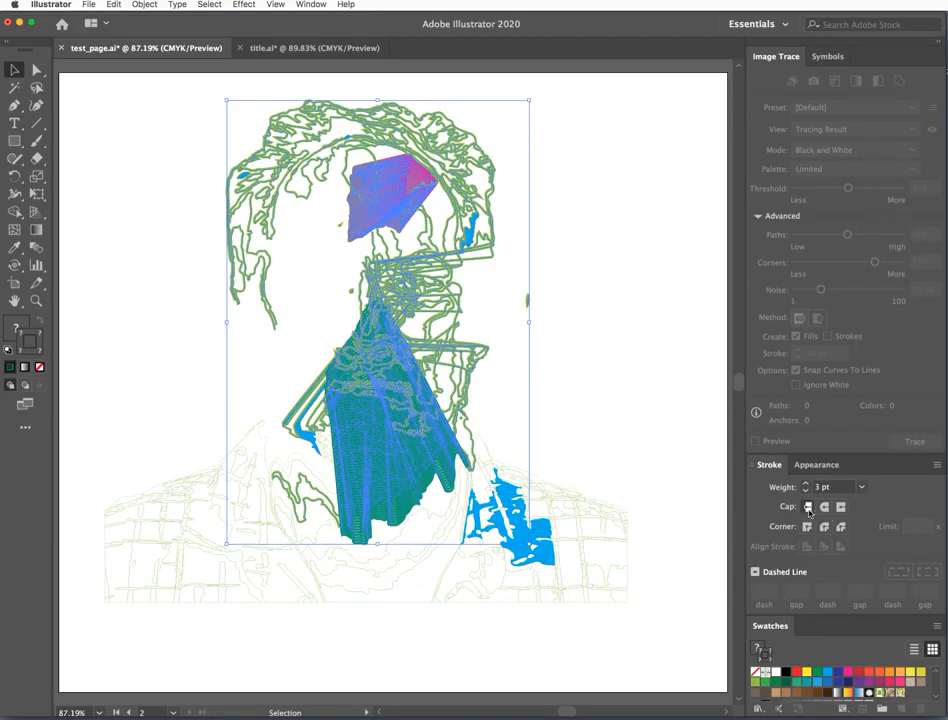
left_click(814, 466)
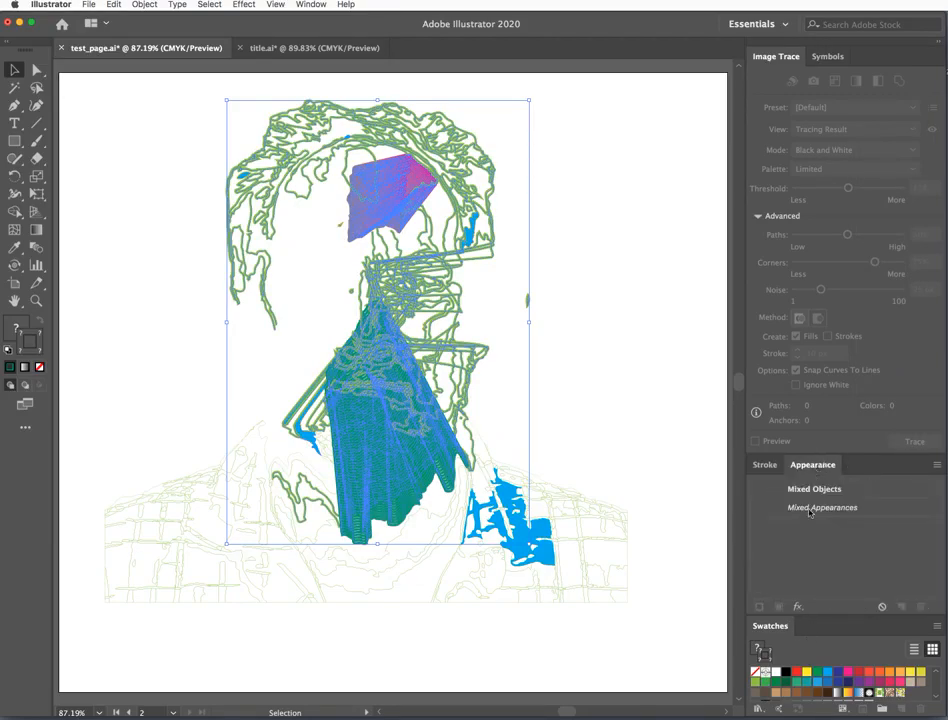
Try a bright blue stroke with no fill on the selected head and neck artwork.
left_click(766, 466)
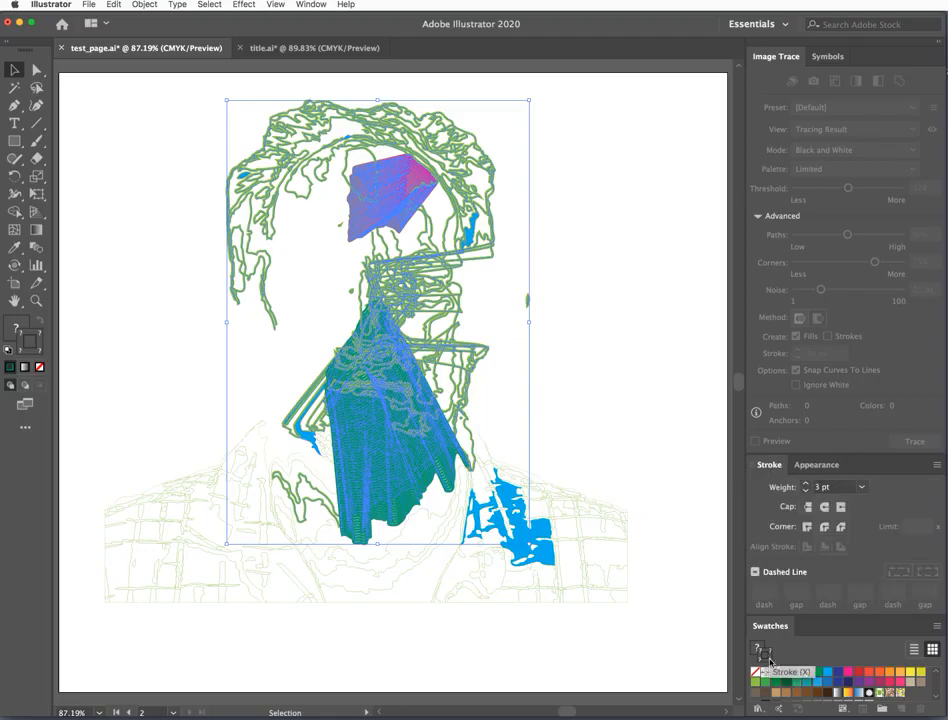
left_click(828, 676)
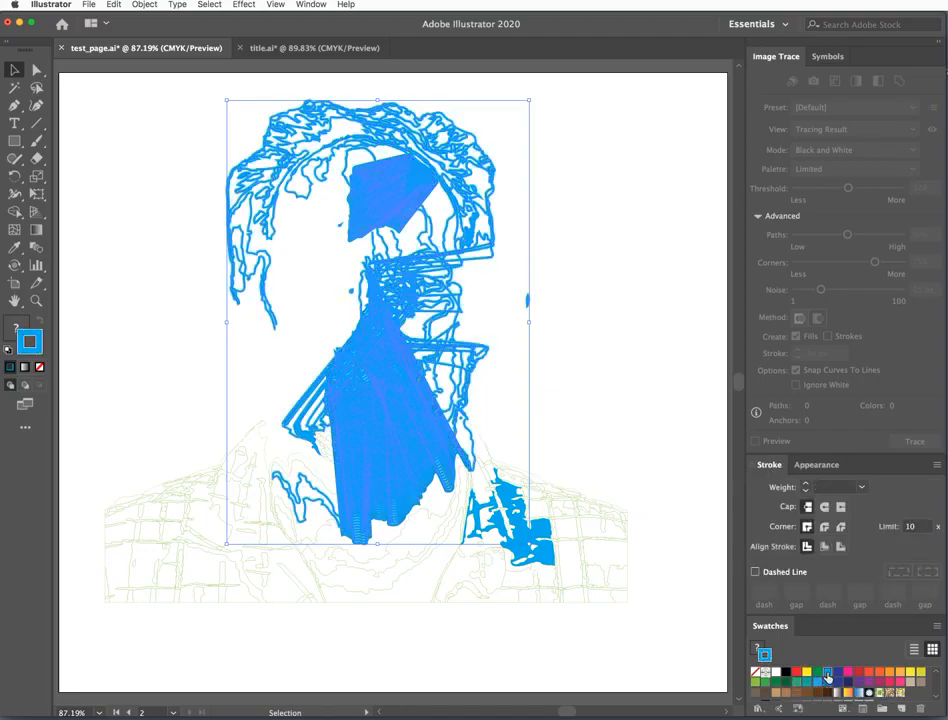
left_click(757, 648)
left_click(756, 673)
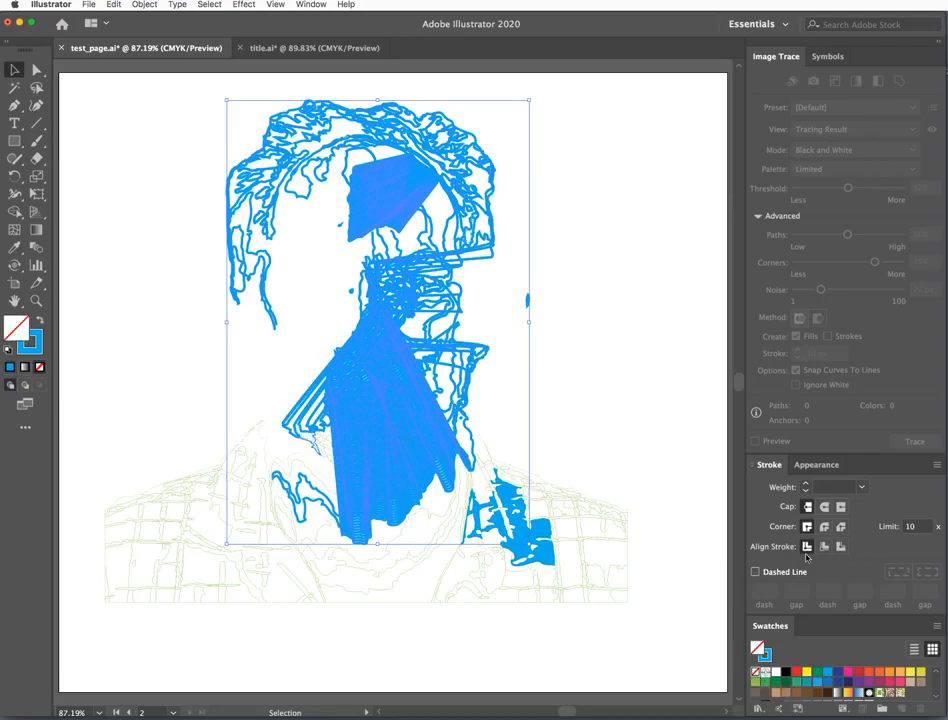
Inspect the head and neck artwork's appearance attributes, return to its stroke settings, and deselect it.
left_click(818, 467)
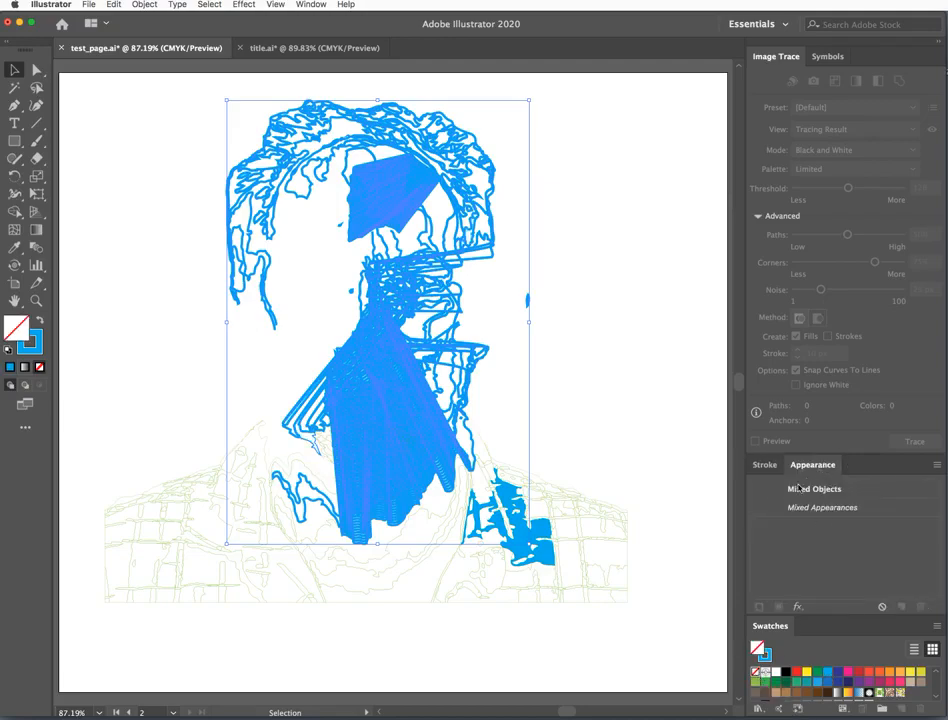
left_click(819, 490)
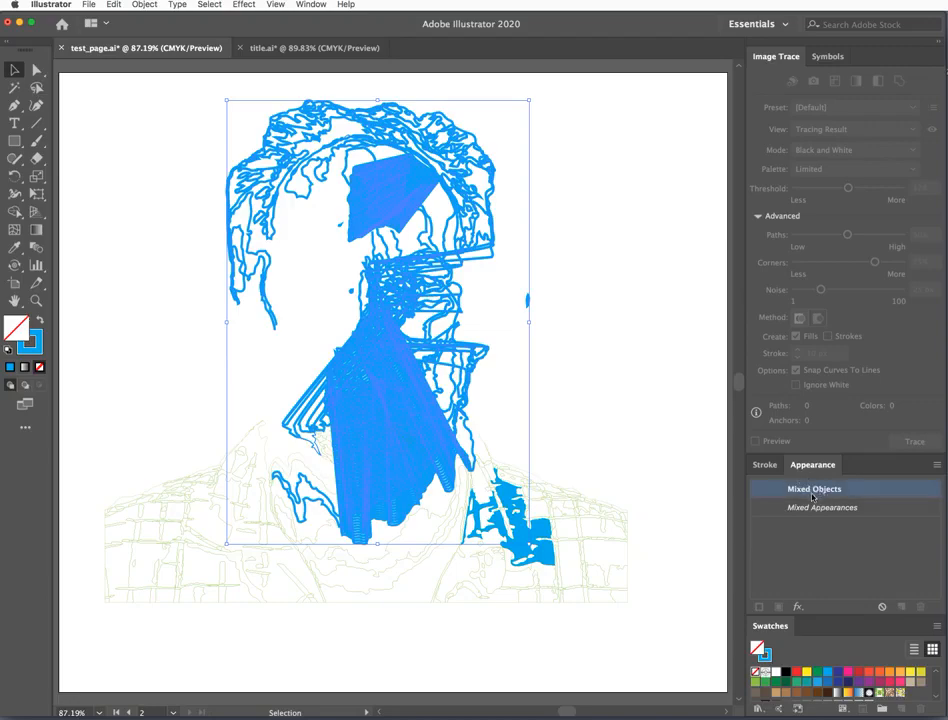
left_click(821, 508)
left_click(765, 465)
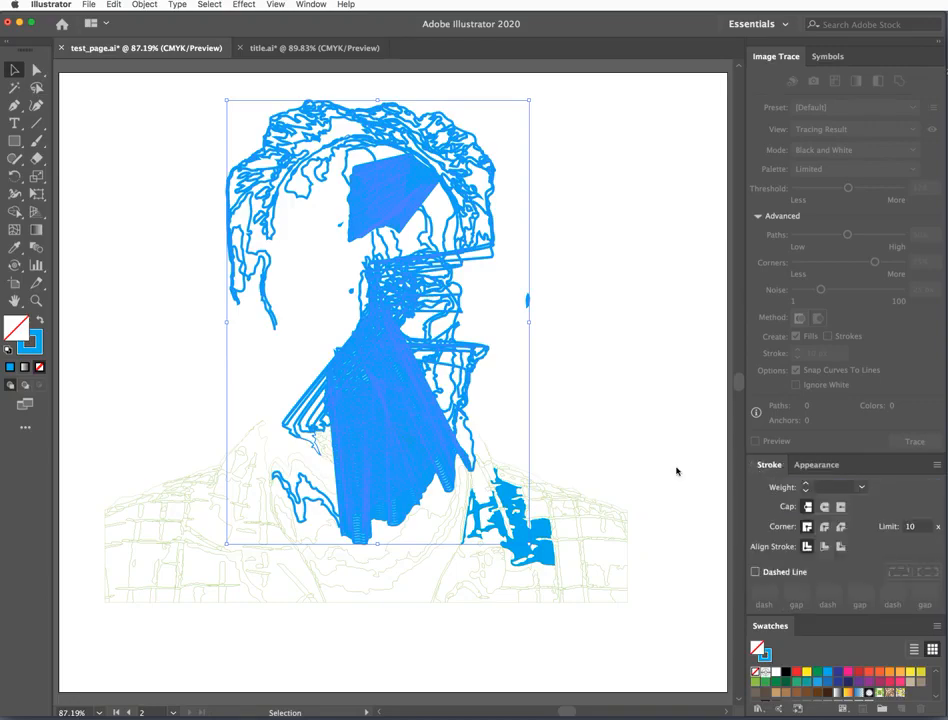
left_click(605, 328)
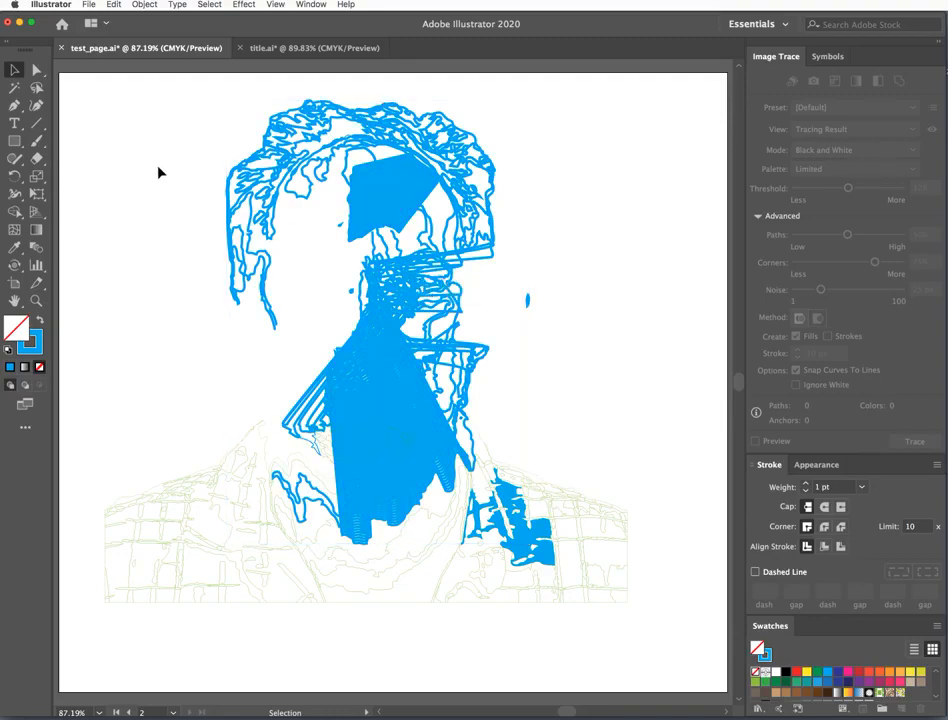
Undo the head and neck artwork's blue stroke, fill removal and 3 pt stroke weight, and deselect it.
key("a")
key("super+a")
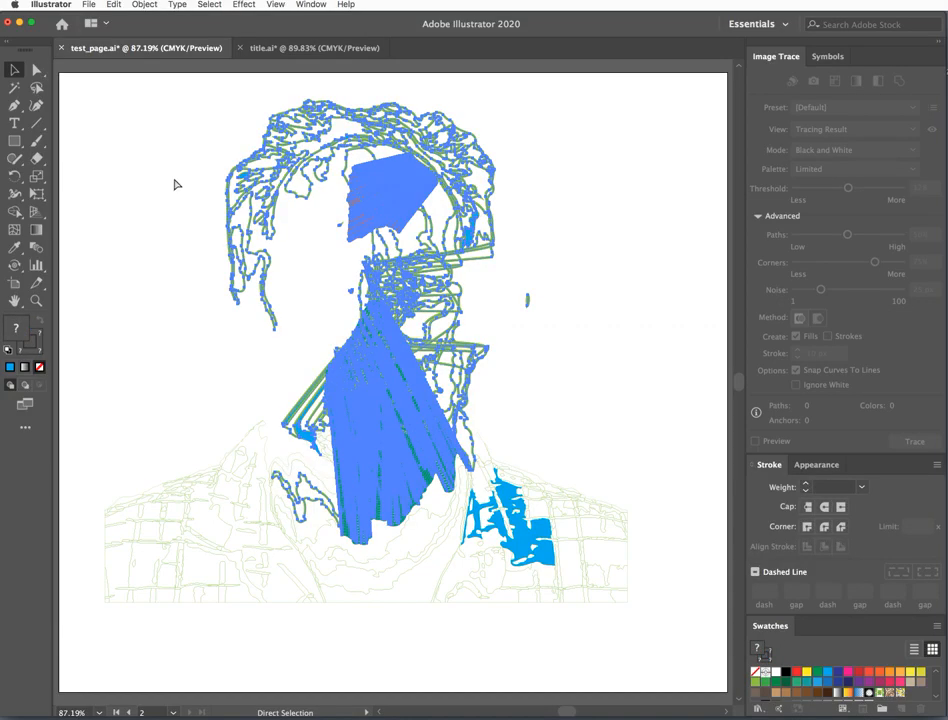
key("v")
left_click(656, 352)
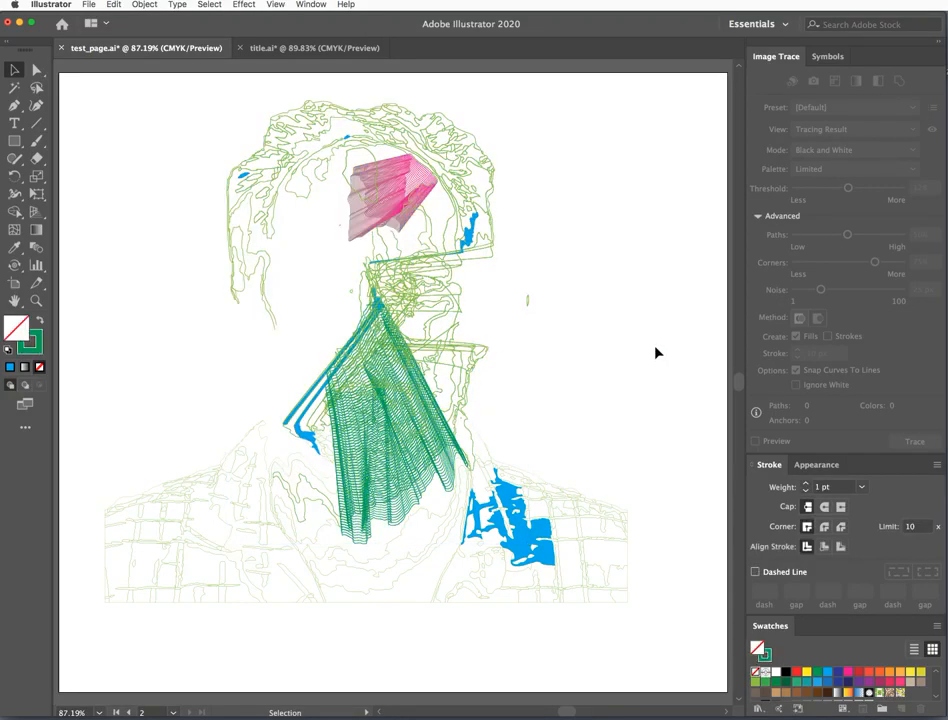